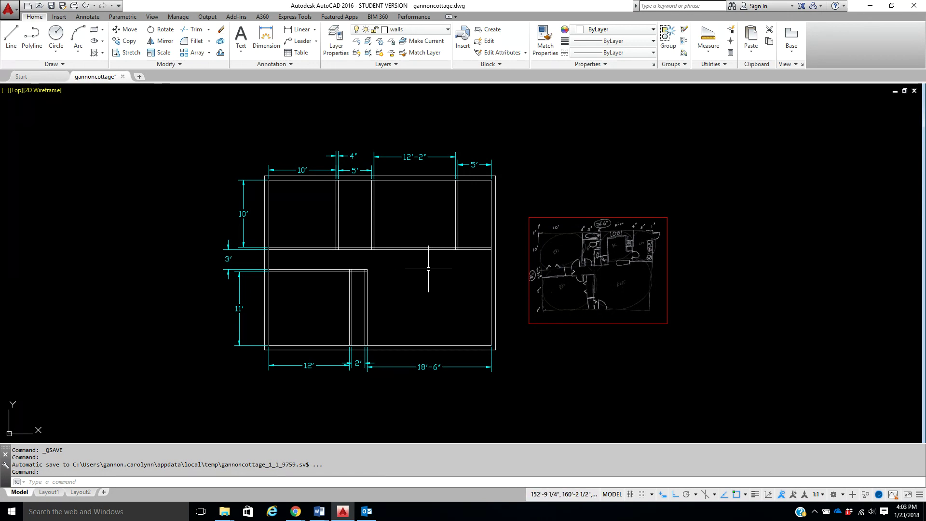
- Switch the current layer from walls to 0 and shift the floor plan in the view
click(418, 30)
click(421, 44)
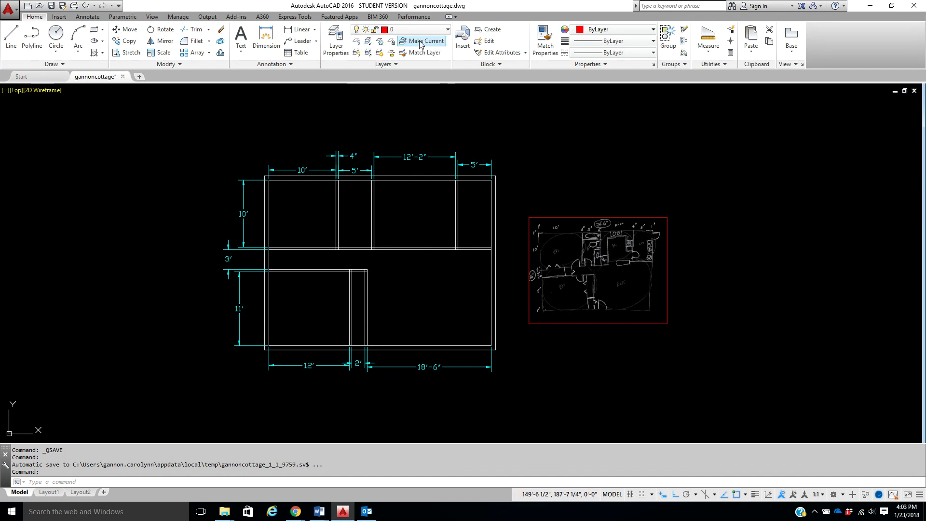
middle_drag(554, 145, 527, 164)
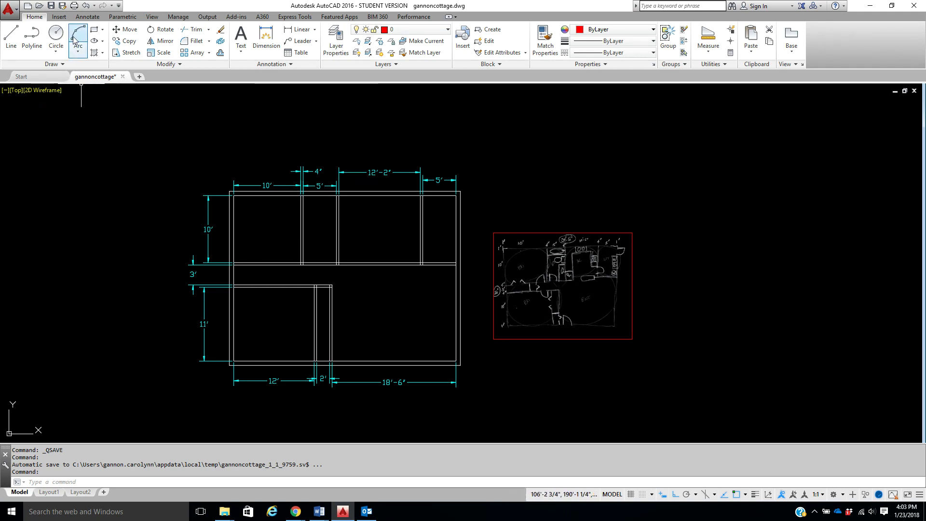
- Insert SYMBOLS.dwg from W:\Drafting 1 - ARCH Project as an exploded block at 1.00 scale
click(59, 17)
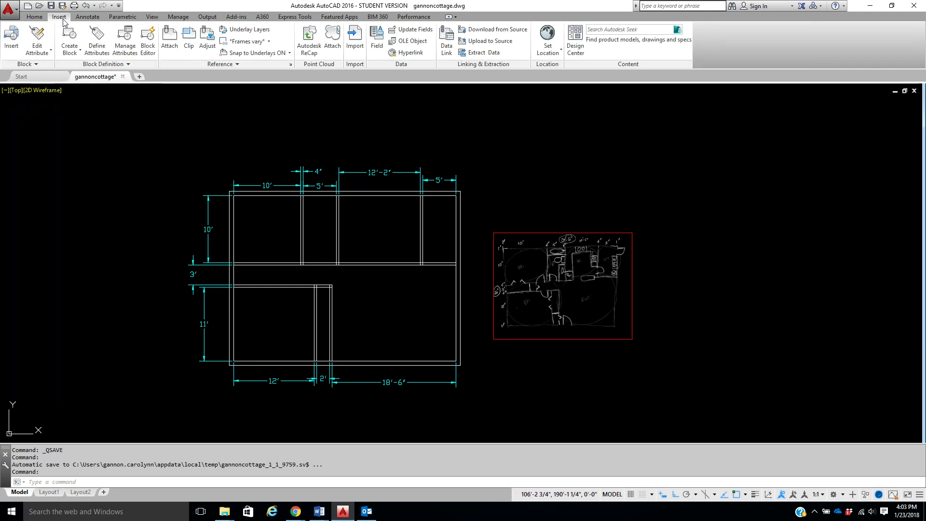
click(10, 39)
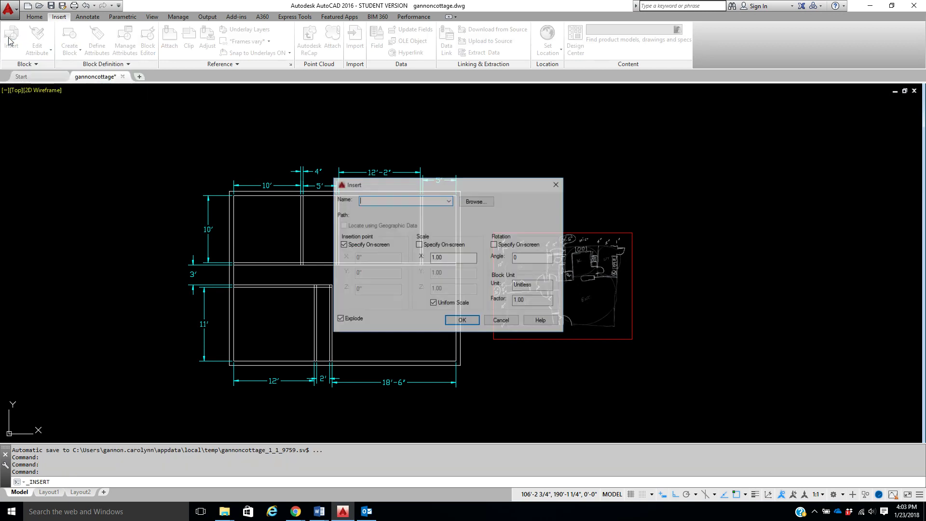
click(477, 203)
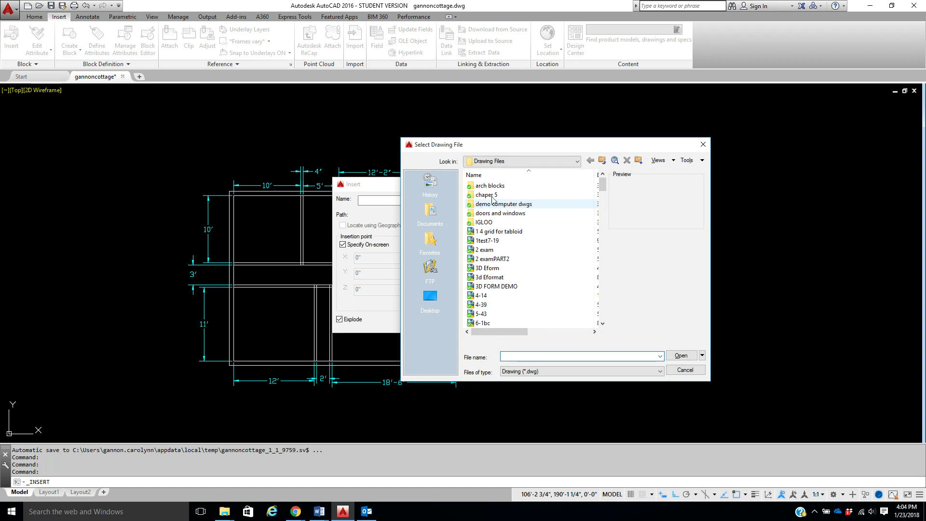
click(521, 161)
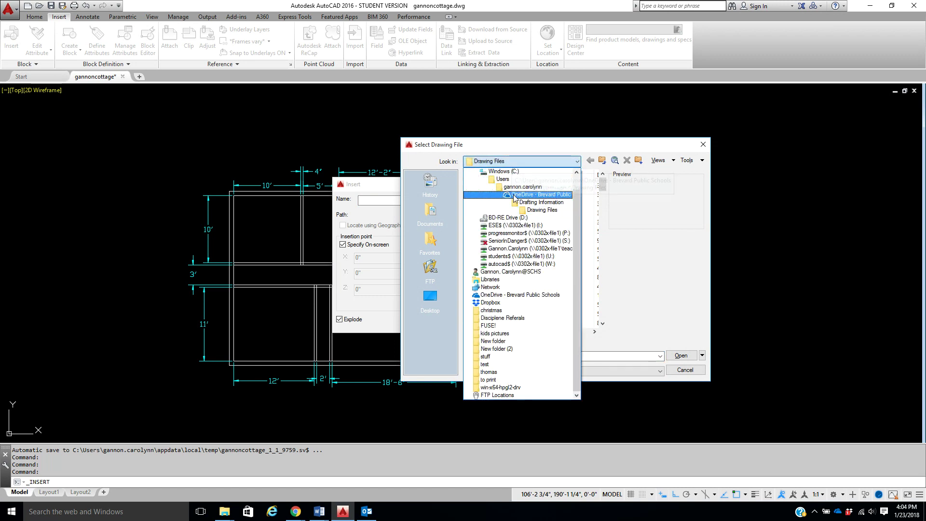
click(535, 264)
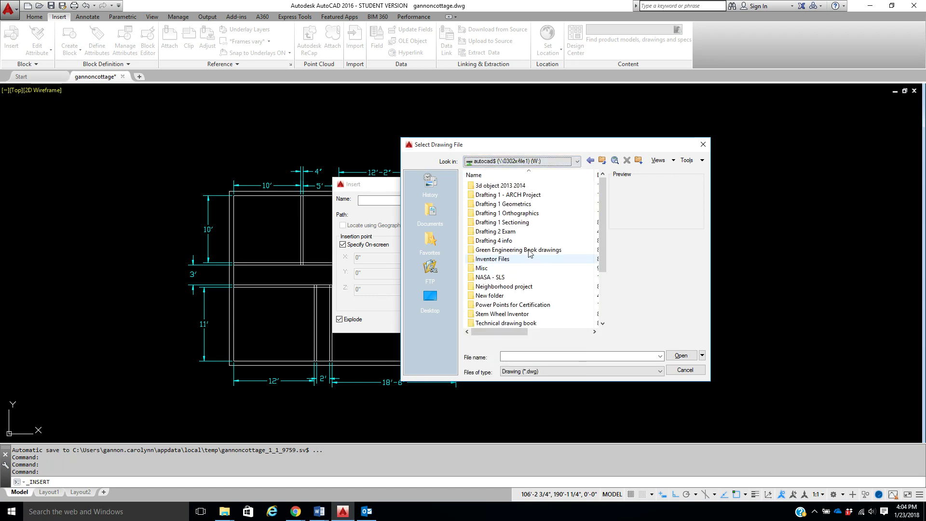
double_click(497, 194)
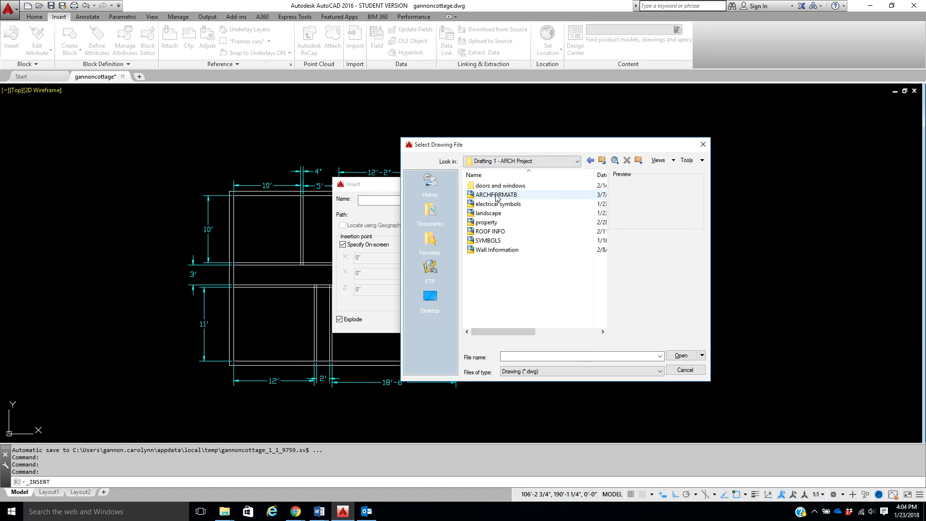
click(493, 242)
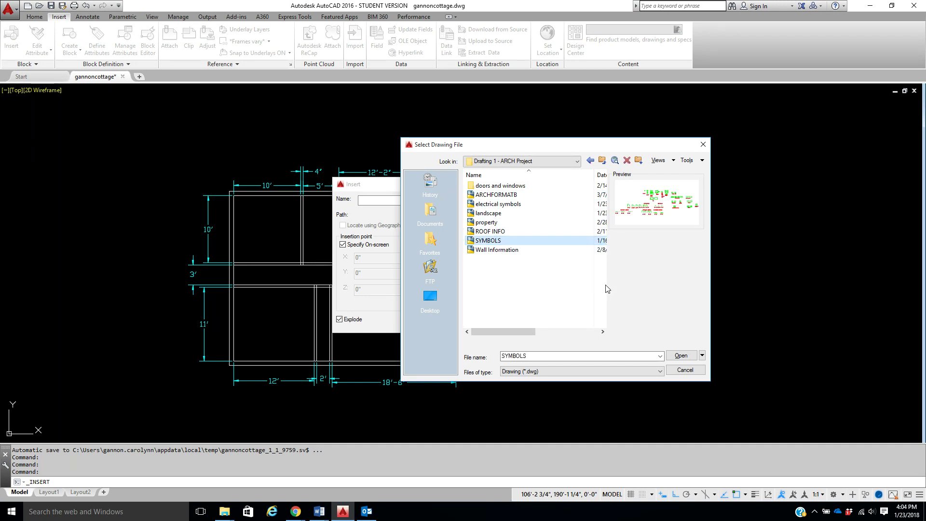
click(671, 353)
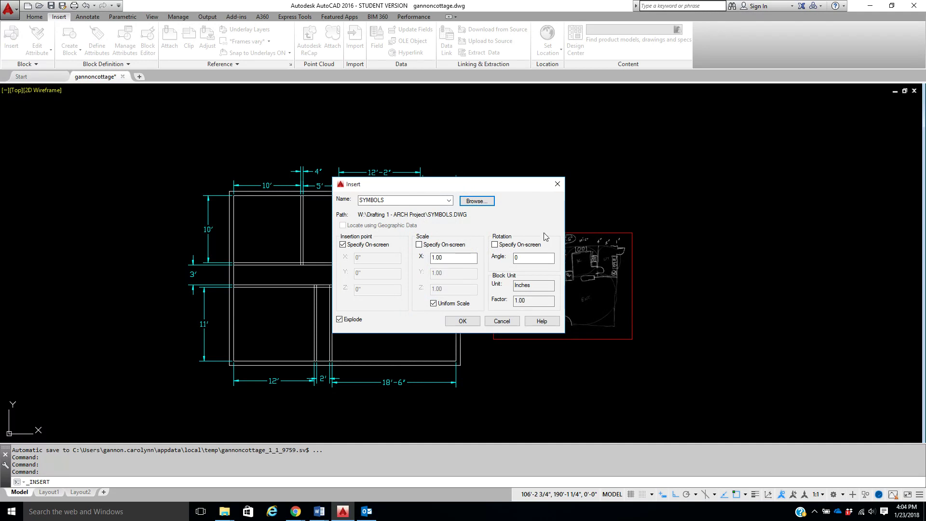
drag(507, 188, 509, 111)
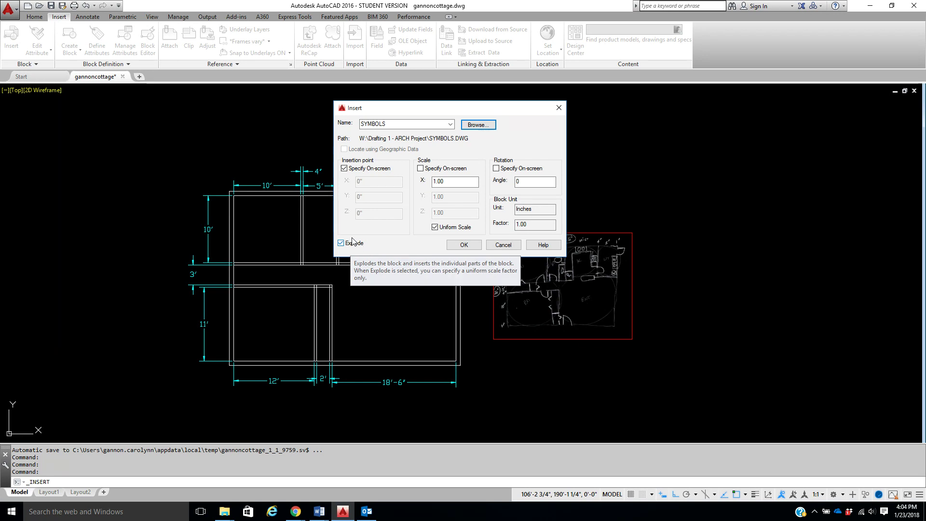
click(464, 245)
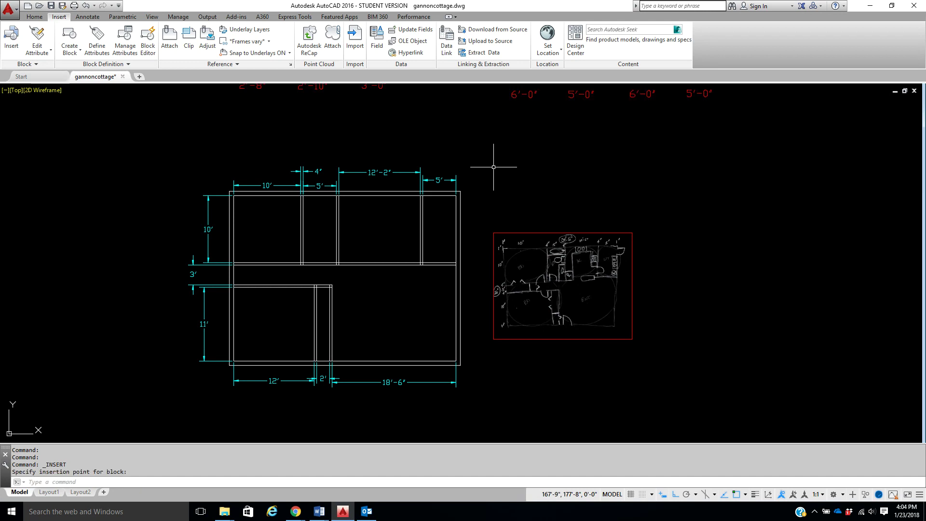
- Pan and zoom across the standard, bi-fold, French and sliding door symbols
middle_drag(493, 161, 476, 295)
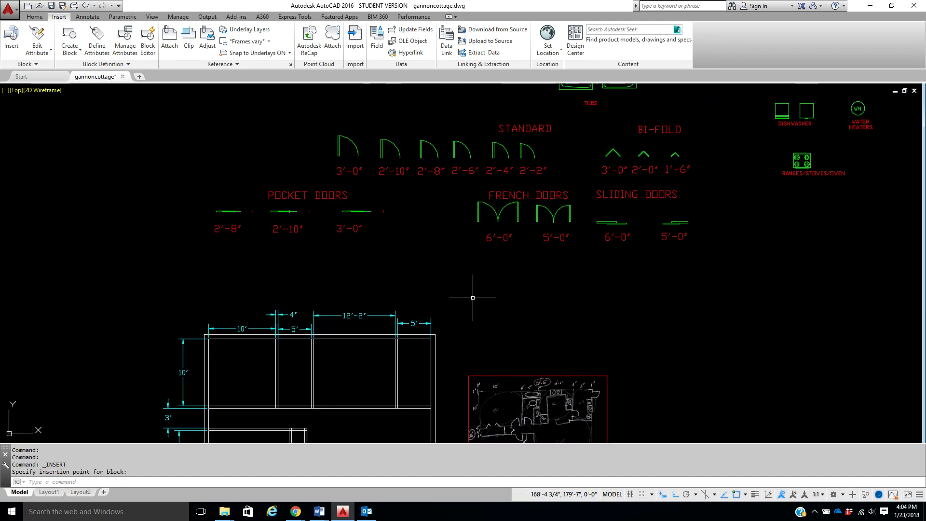
mouse_move(430, 248)
middle_down()
mouse_move(412, 291)
mouse_move(375, 295)
middle_up()
scroll(262, 278, up, 4)
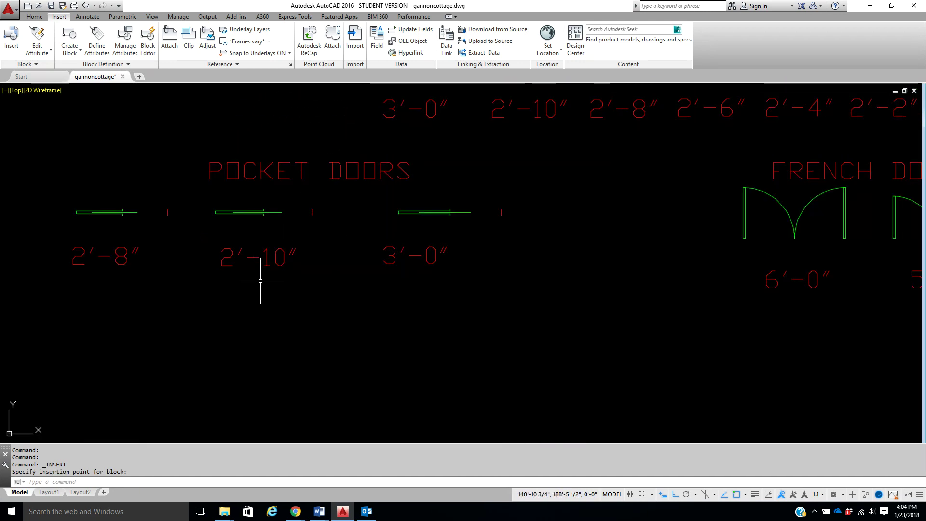
middle_drag(589, 246, 222, 230)
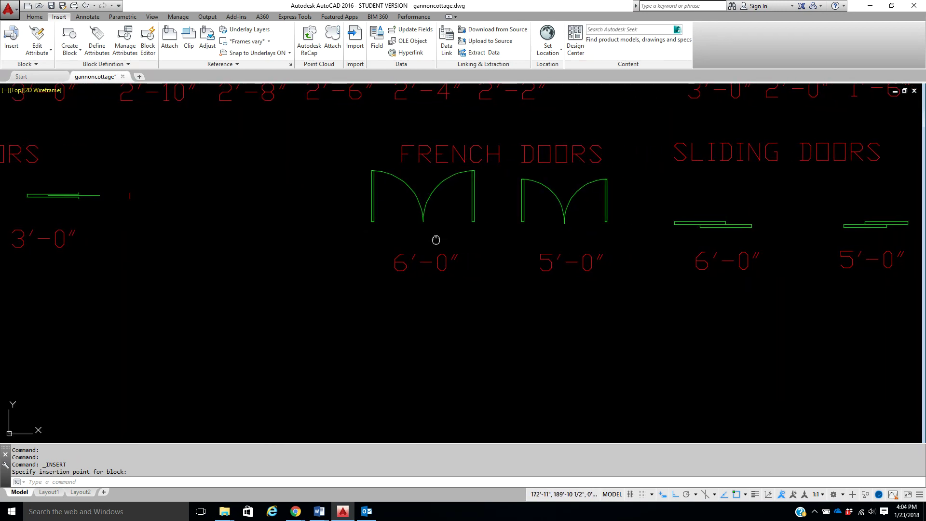
middle_drag(437, 238, 345, 240)
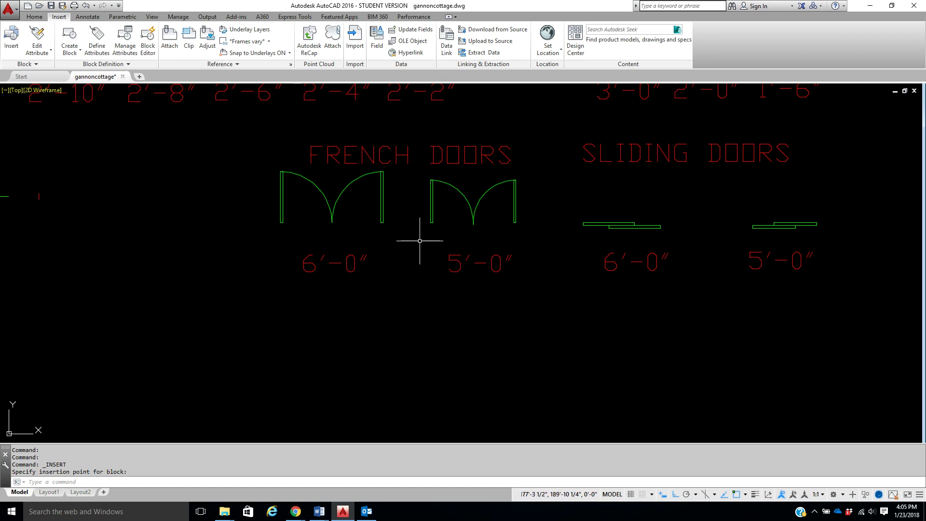
middle_drag(539, 242, 357, 241)
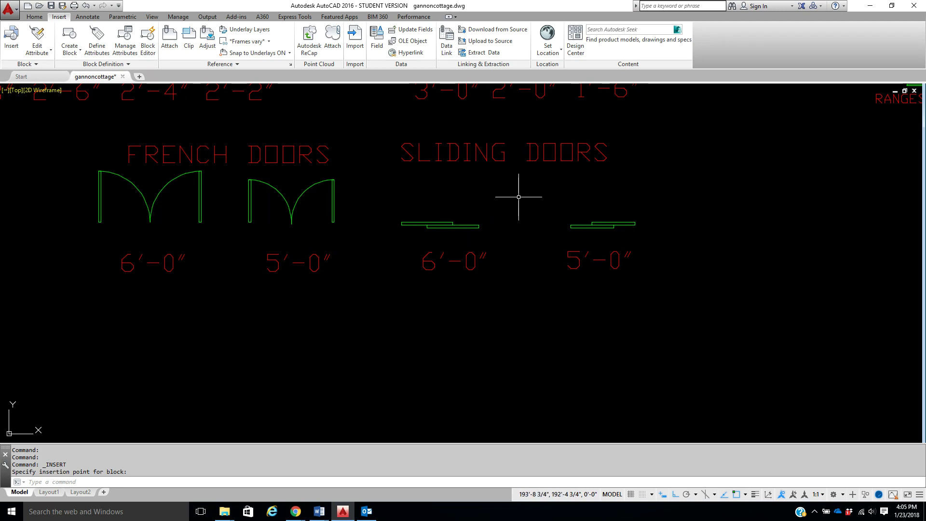
middle_drag(519, 201, 517, 304)
mouse_move(533, 172)
middle_down()
mouse_move(531, 184)
mouse_move(498, 188)
middle_up()
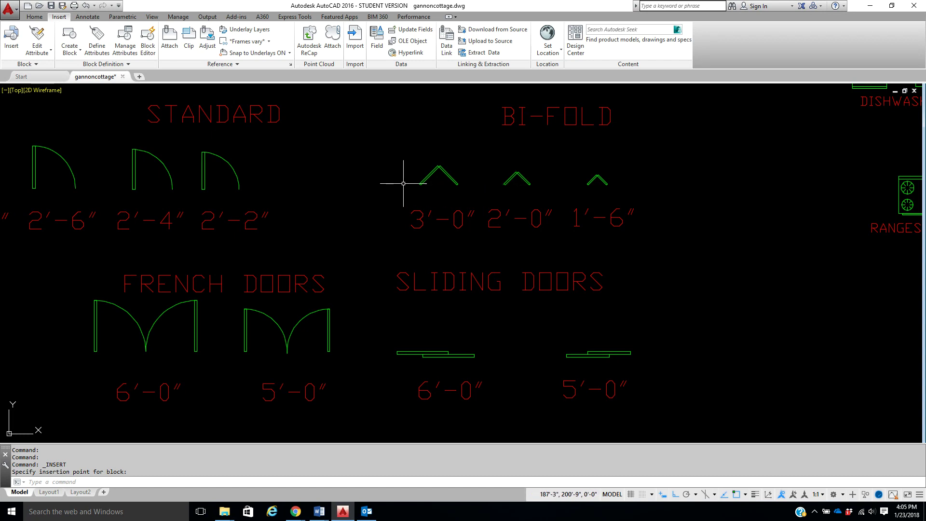
middle_drag(335, 187, 656, 190)
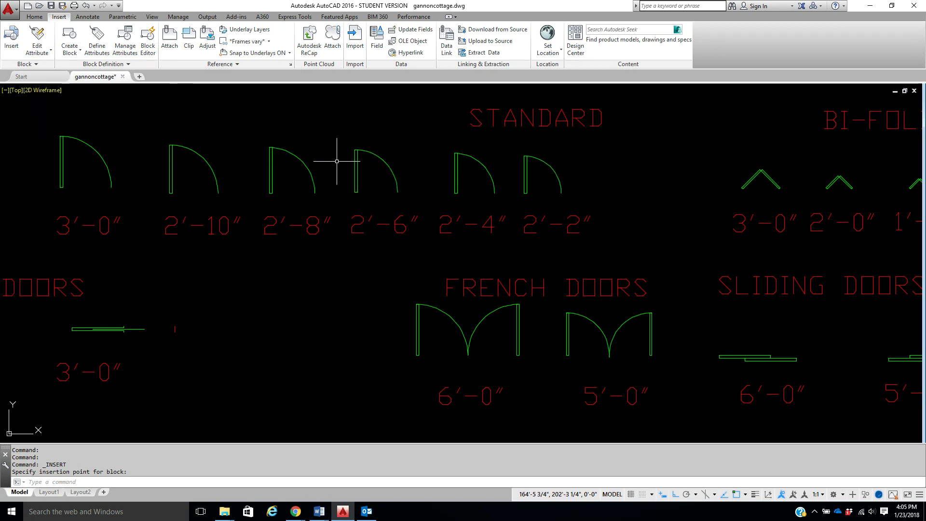
- Pan over to the appliance symbols and frame them in the view
scroll(611, 151, down, 2)
scroll(611, 151, down, 1)
mouse_move(611, 150)
middle_down()
mouse_move(479, 207)
mouse_move(240, 169)
middle_up()
scroll(496, 180, up, 1)
middle_drag(444, 174, 336, 187)
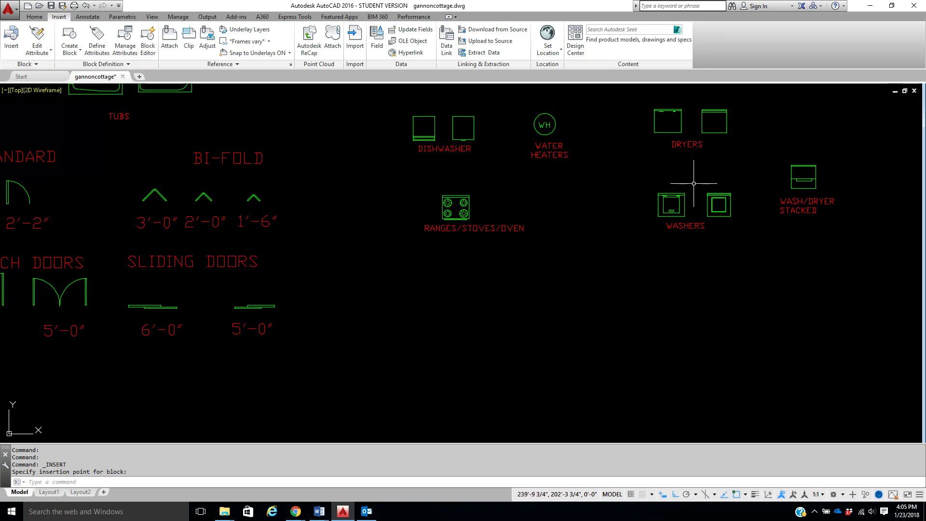
- Examine the stacked washer/dryer, refrigerator and dryer symbols
middle_drag(792, 206, 686, 226)
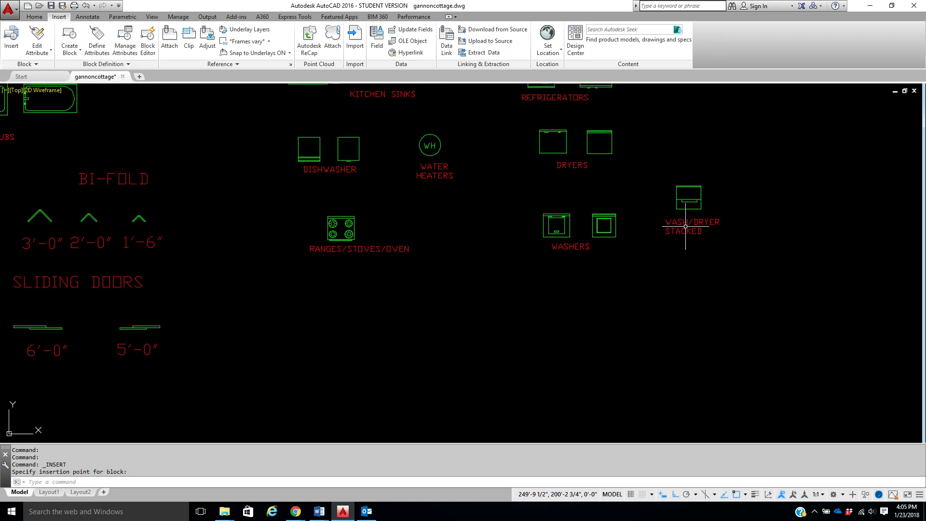
scroll(686, 226, up, 2)
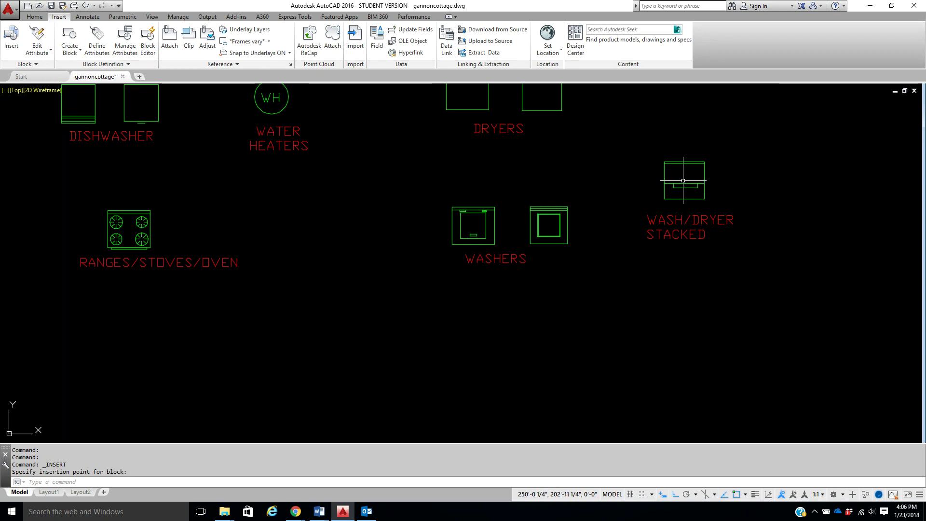
middle_drag(616, 153, 641, 244)
middle_drag(593, 200, 606, 265)
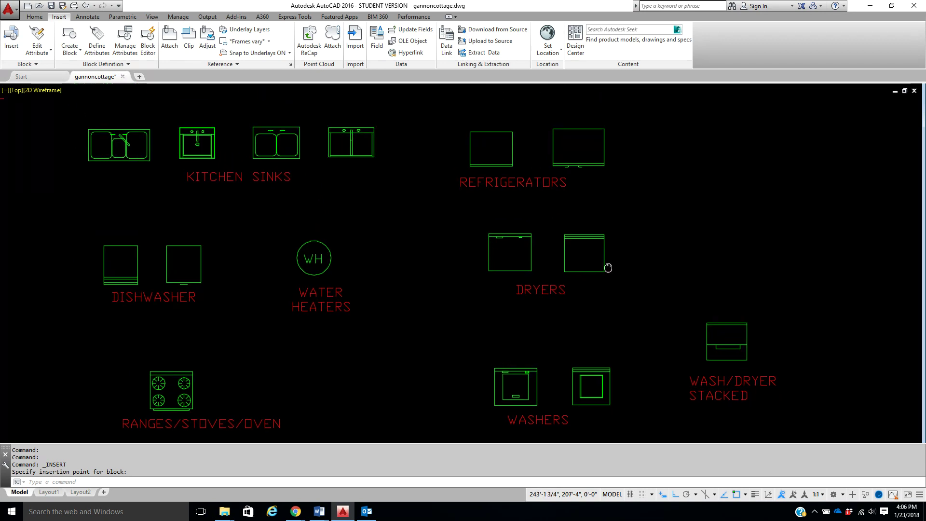
scroll(572, 201, up, 2)
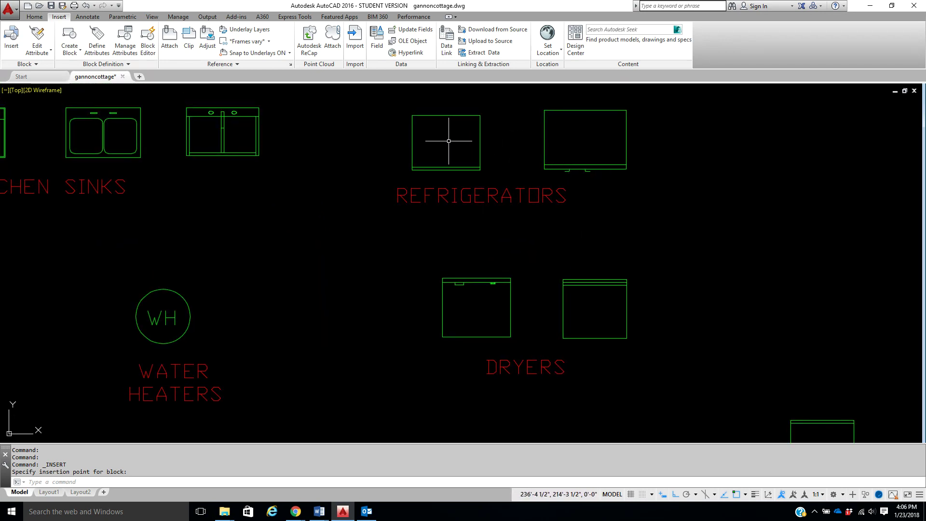
- Pan along the kitchen sinks, dishwasher, bathroom and utility sinks, tubs and shower stalls
middle_drag(352, 151, 704, 167)
middle_drag(295, 210, 650, 211)
scroll(498, 188, down, 3)
mouse_move(449, 183)
middle_down()
mouse_move(403, 258)
mouse_move(408, 269)
middle_up()
mouse_move(471, 209)
middle_down()
mouse_move(471, 232)
mouse_move(487, 220)
middle_up()
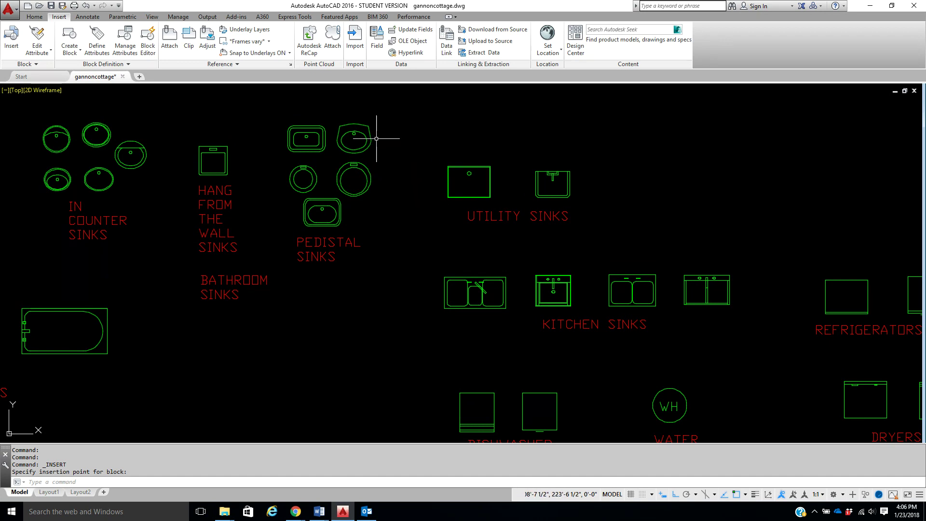
middle_drag(336, 160, 385, 157)
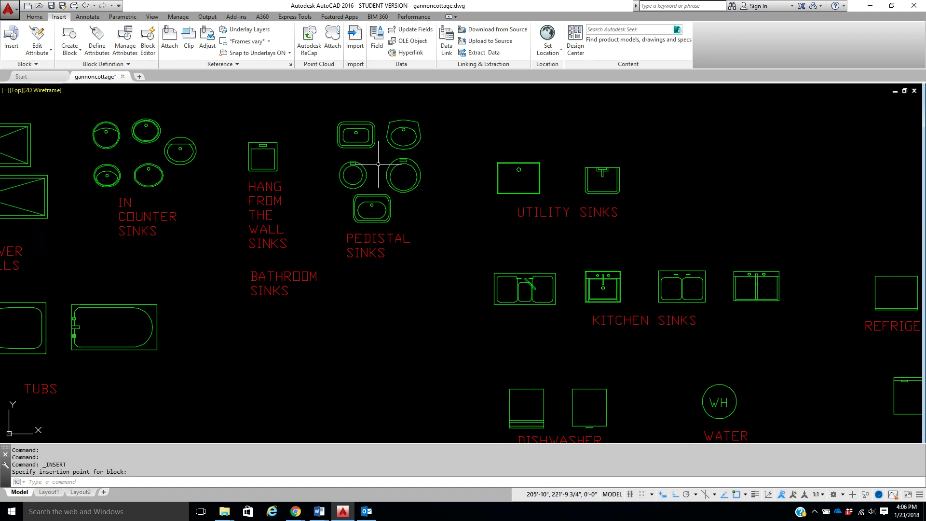
middle_drag(288, 171, 330, 169)
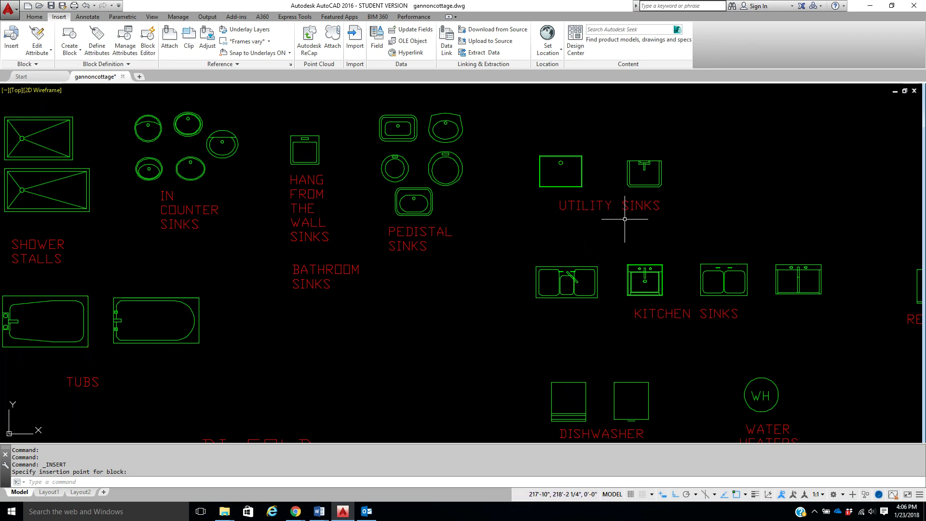
- View the urinal and toilet symbols, then zoom back out over the fixture symbols
middle_drag(258, 243, 562, 232)
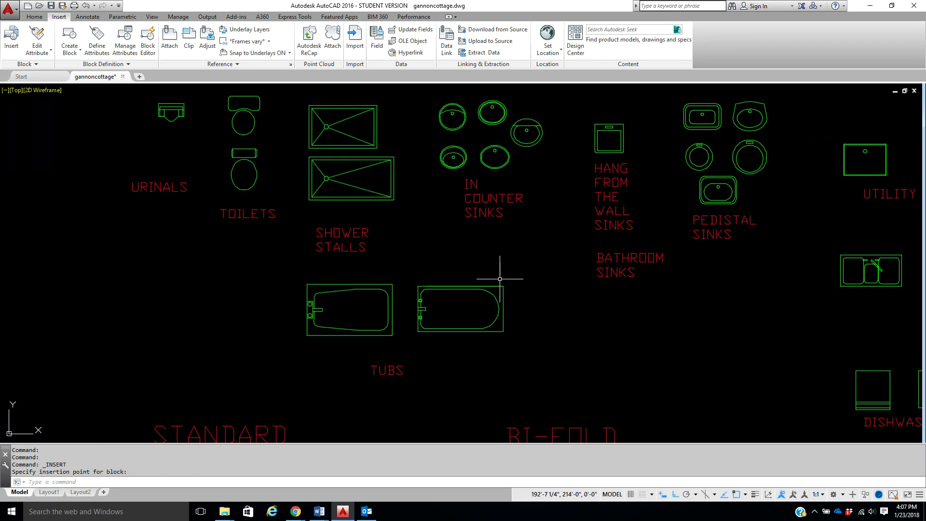
scroll(392, 304, up, 5)
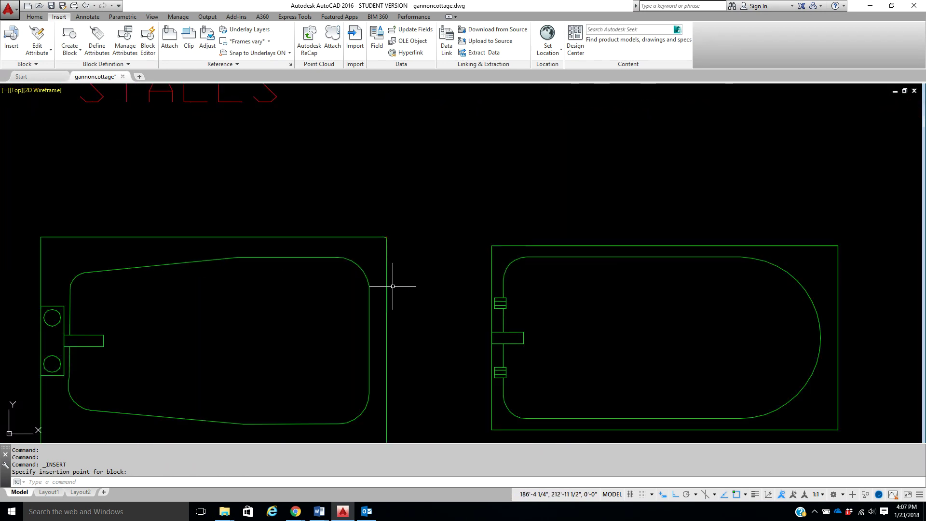
scroll(380, 252, up, 10)
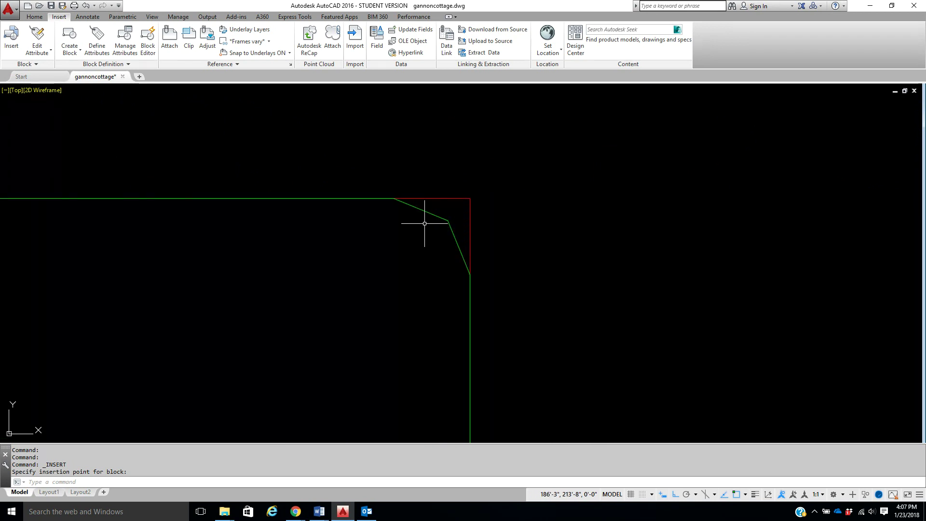
scroll(466, 196, down, 10)
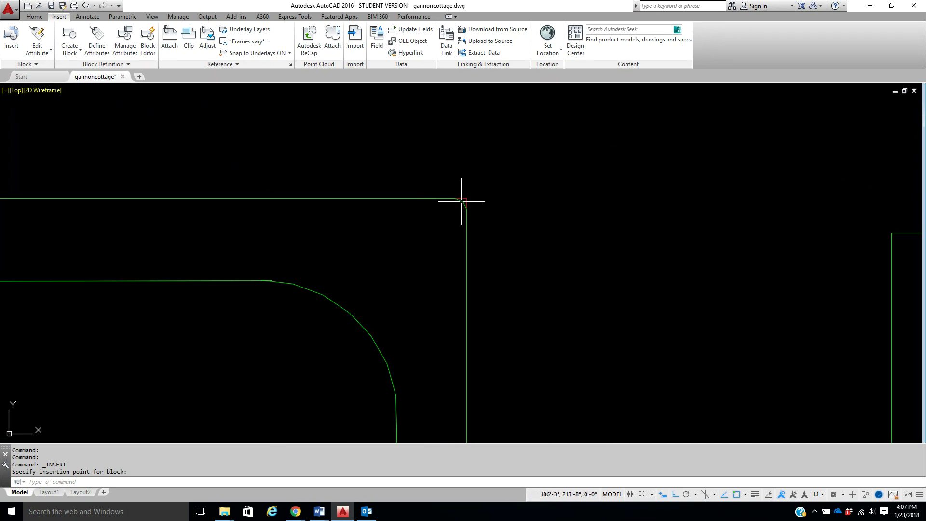
scroll(436, 199, down, 5)
middle_drag(438, 186, 425, 261)
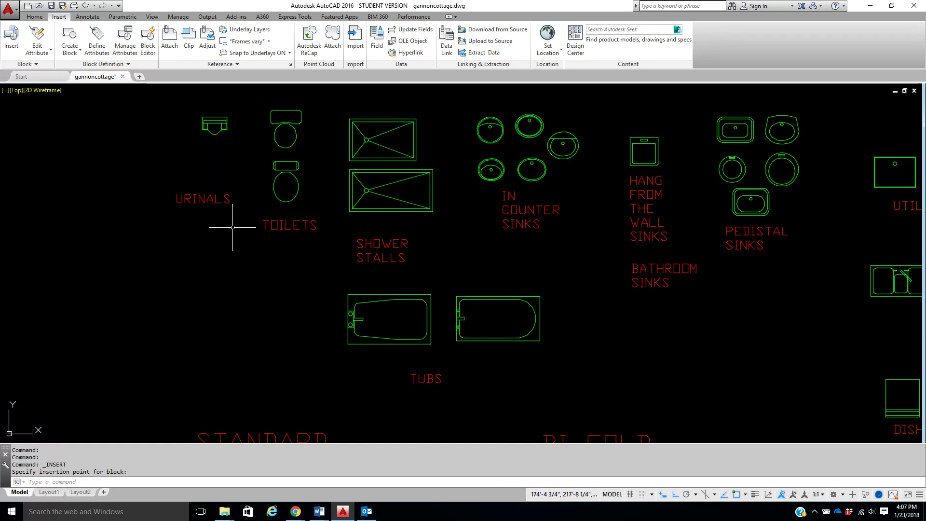
scroll(224, 251, down, 6)
- Move back to the floor plan and centre the standard door sizes above it
middle_drag(246, 295, 318, 238)
scroll(318, 314, up, 5)
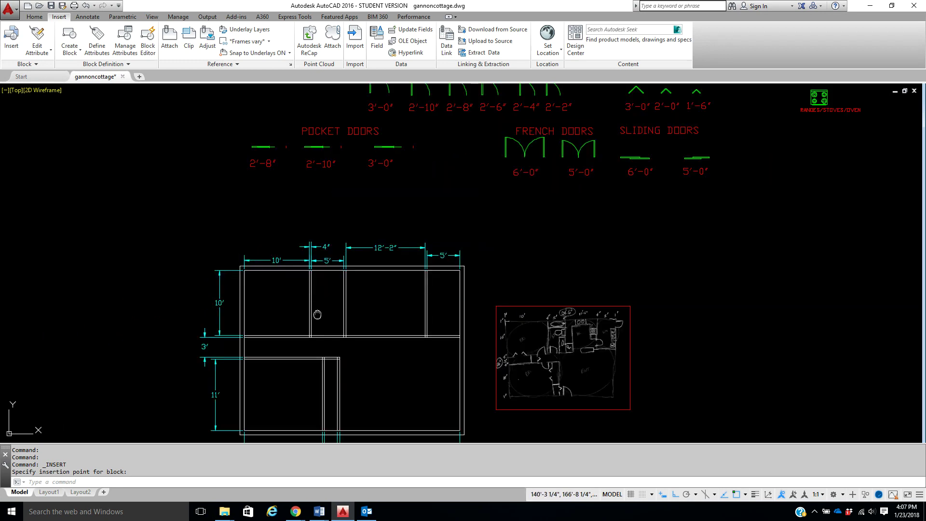
middle_drag(317, 314, 325, 313)
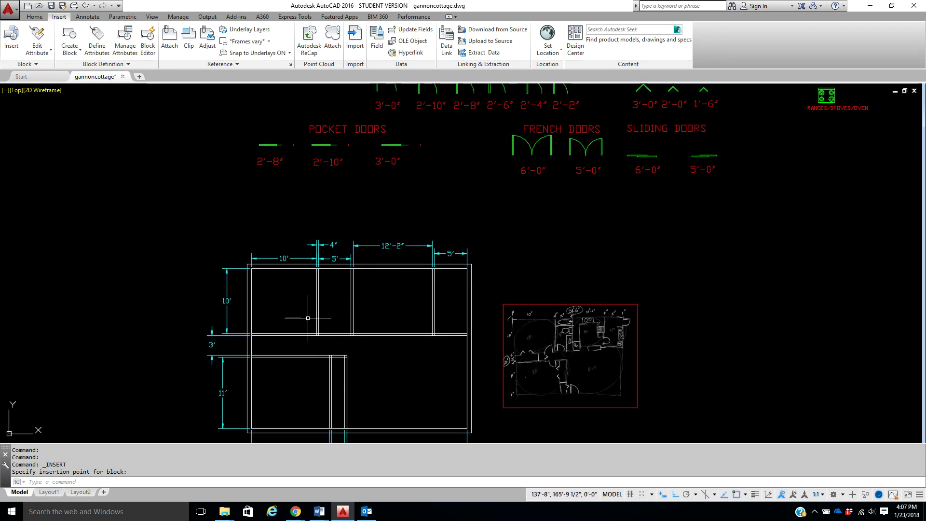
middle_drag(428, 207, 428, 278)
scroll(434, 193, up, 4)
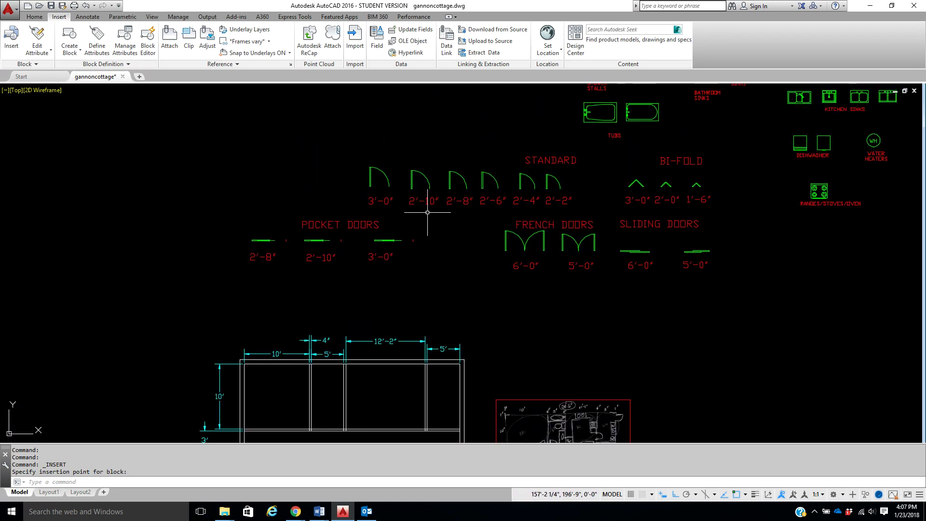
middle_drag(478, 245, 445, 251)
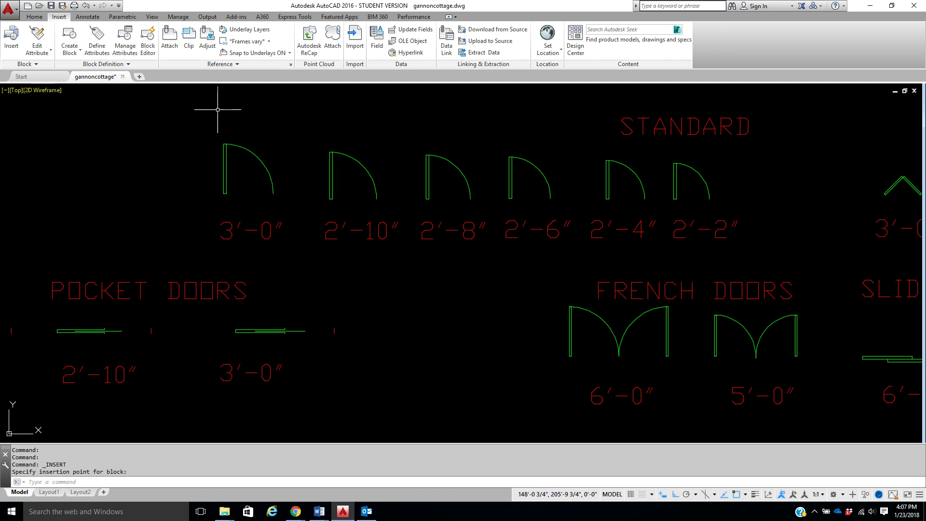
- Copy the 2'-10" and 2'-8" standard doors, picking a base point beside them
click(40, 18)
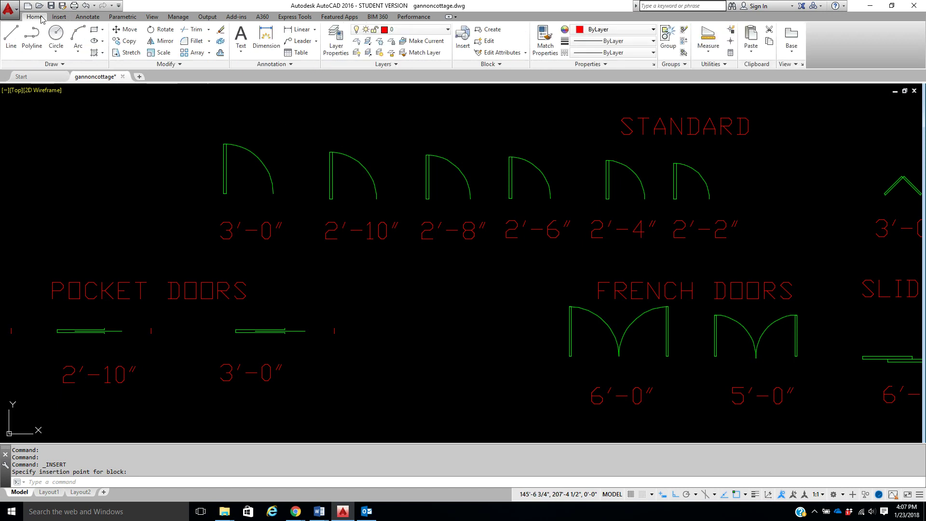
click(122, 44)
click(292, 125)
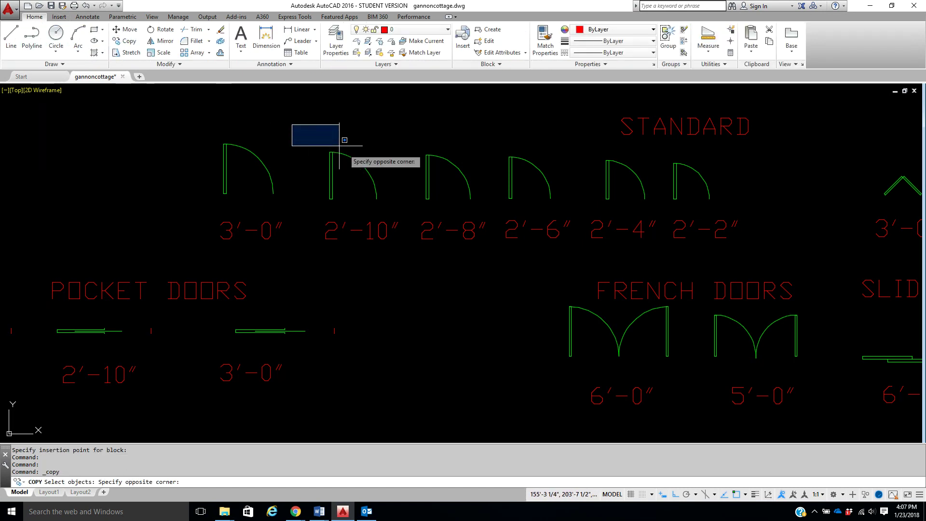
click(478, 199)
key(Return)
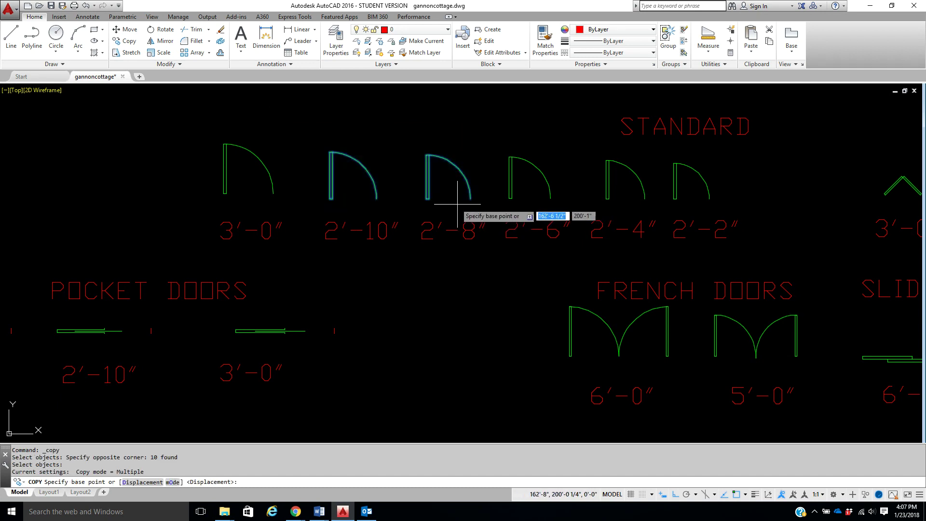
click(451, 200)
- Drop the door copies into the plan's upper rooms with Ortho off, then end the copy
scroll(435, 212, down, 3)
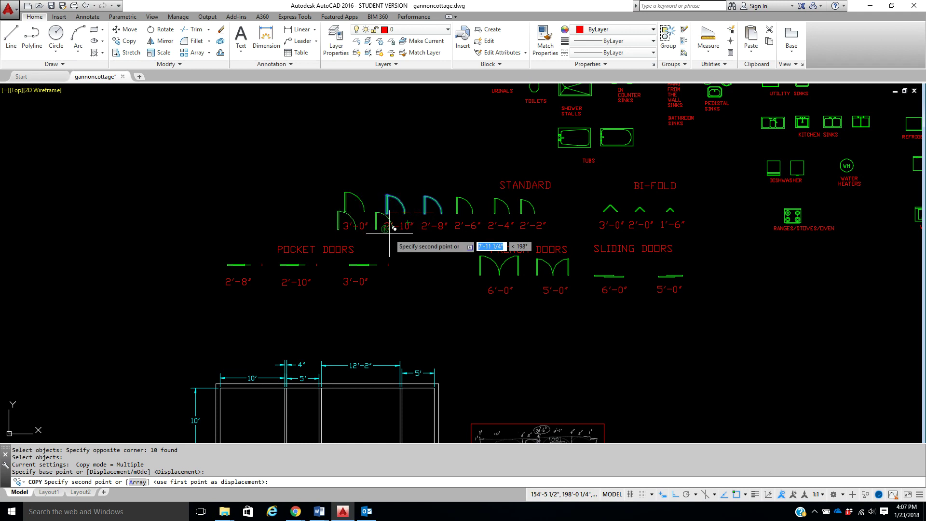
middle_drag(345, 321, 396, 246)
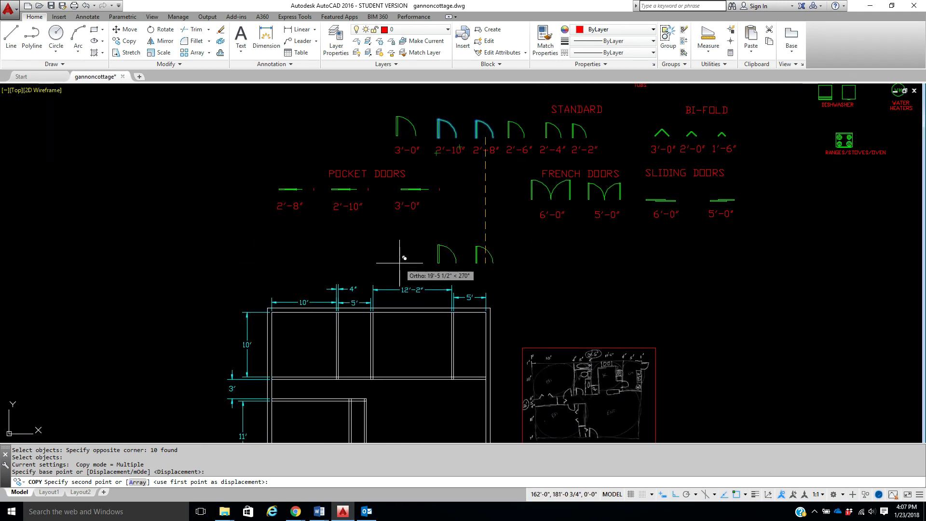
key(F8)
scroll(348, 350, up, 4)
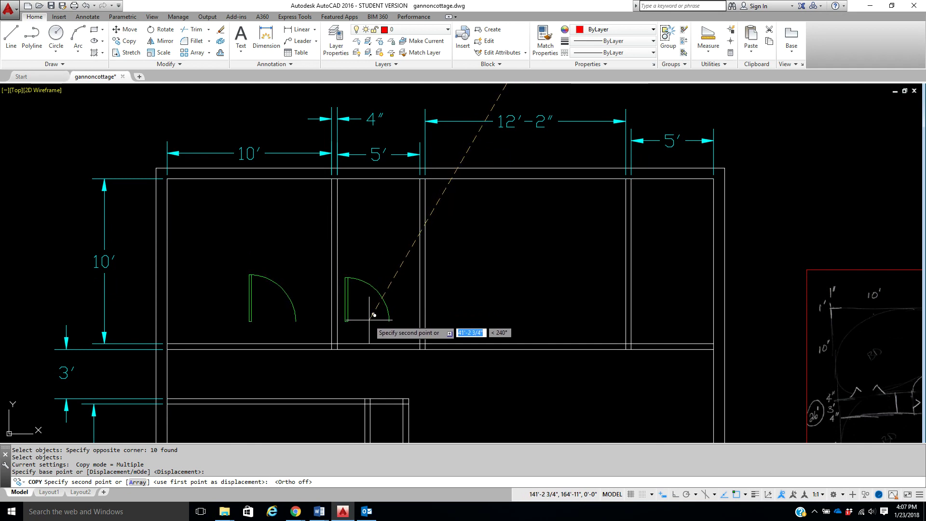
click(371, 327)
right_click(371, 327)
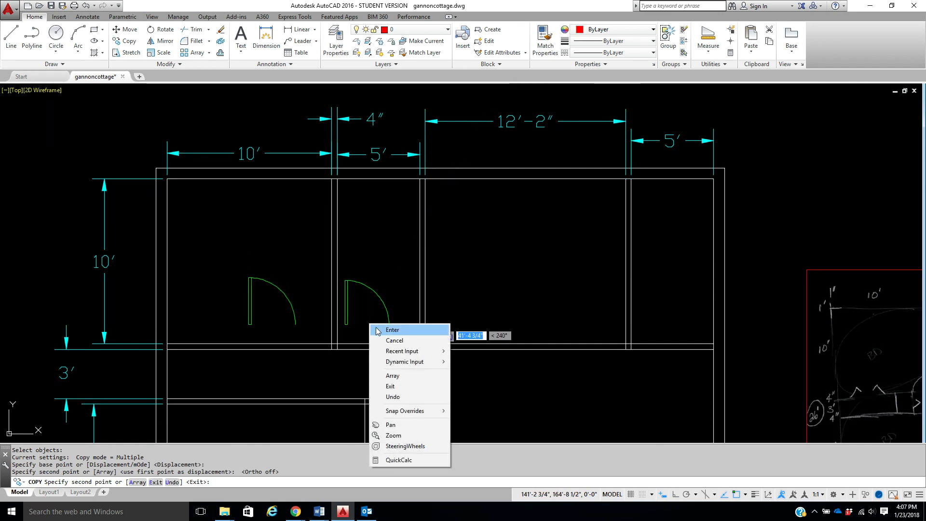
click(376, 330)
scroll(375, 325, up, 2)
middle_drag(374, 325, 413, 286)
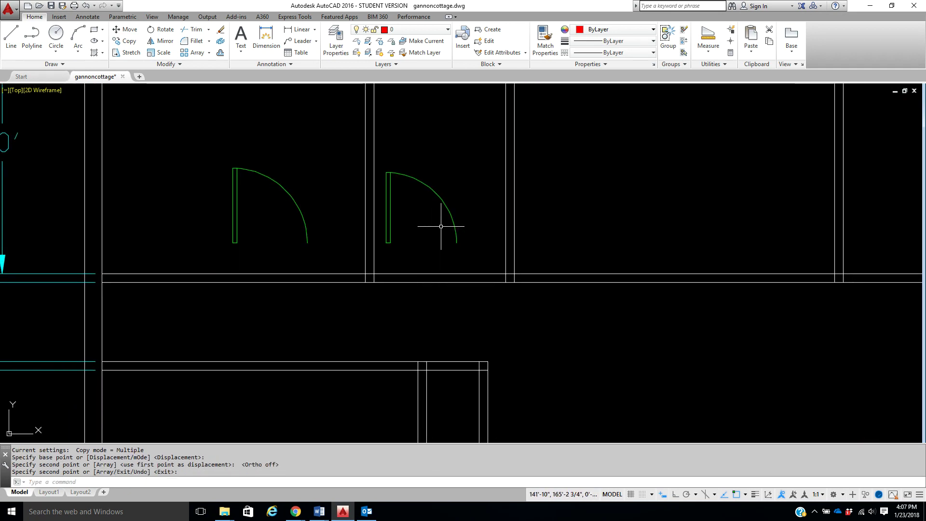
- Set walls as the current layer and mirror the left door across a vertical line, erasing the original
click(429, 31)
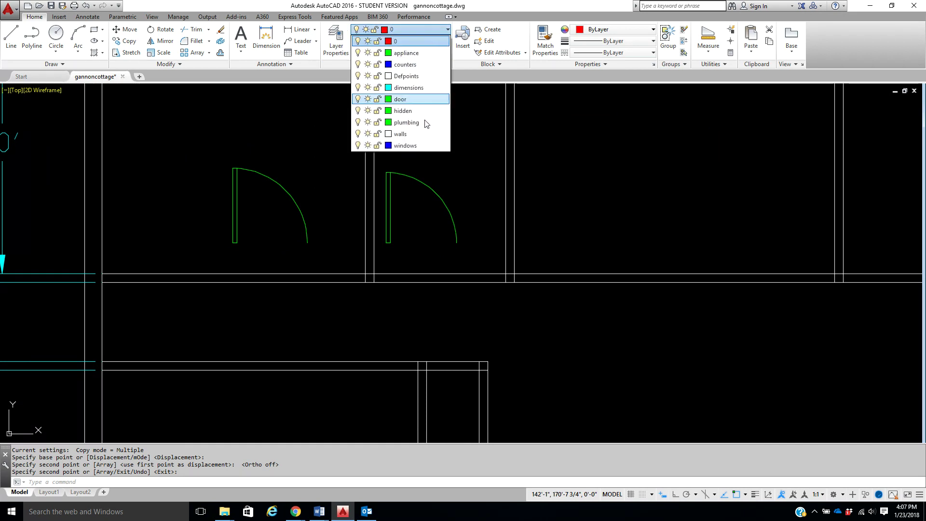
click(422, 136)
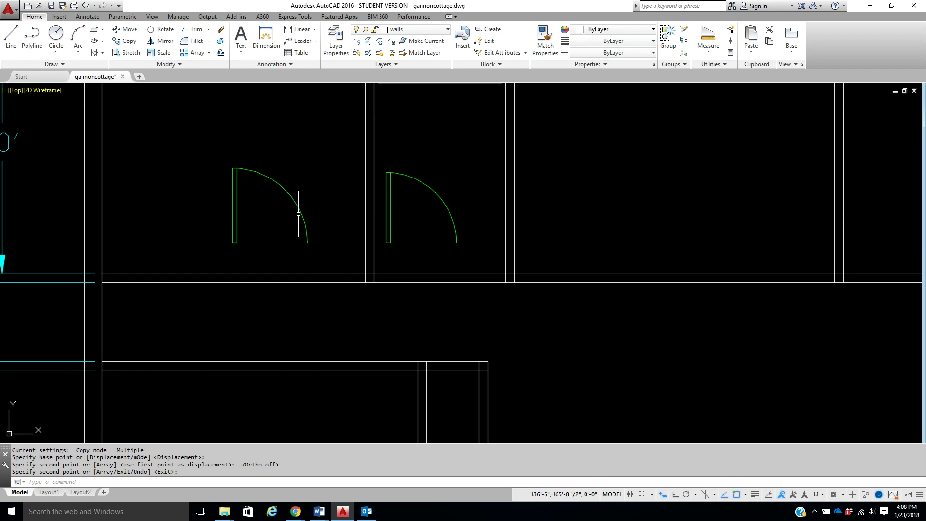
click(155, 43)
click(207, 149)
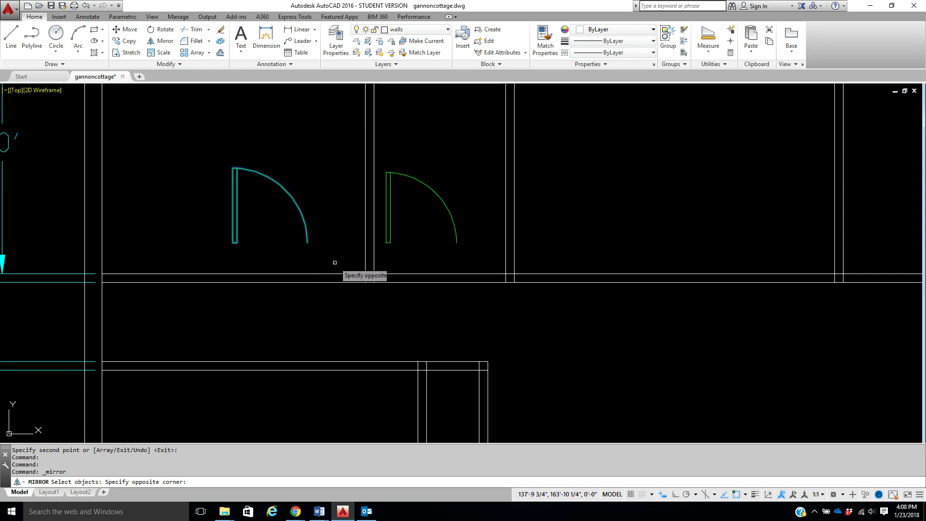
click(335, 245)
key(Return)
click(273, 249)
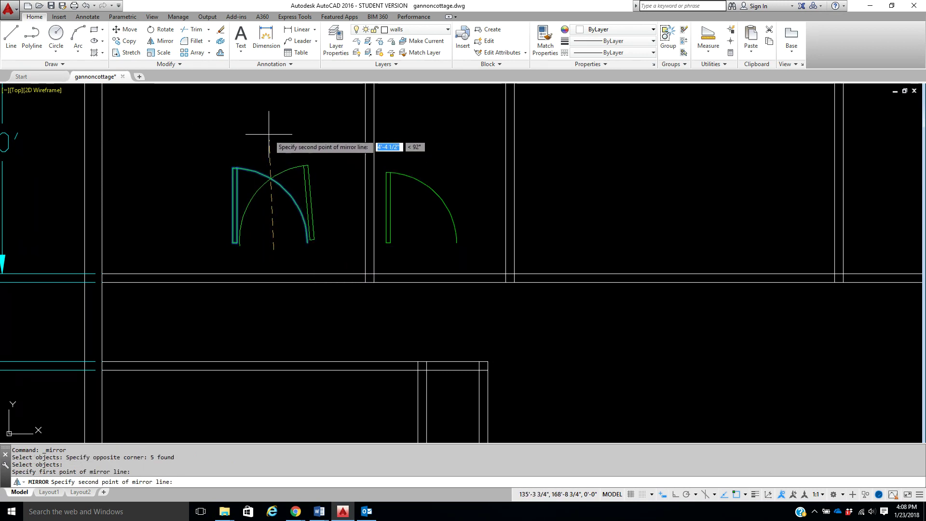
key(F8)
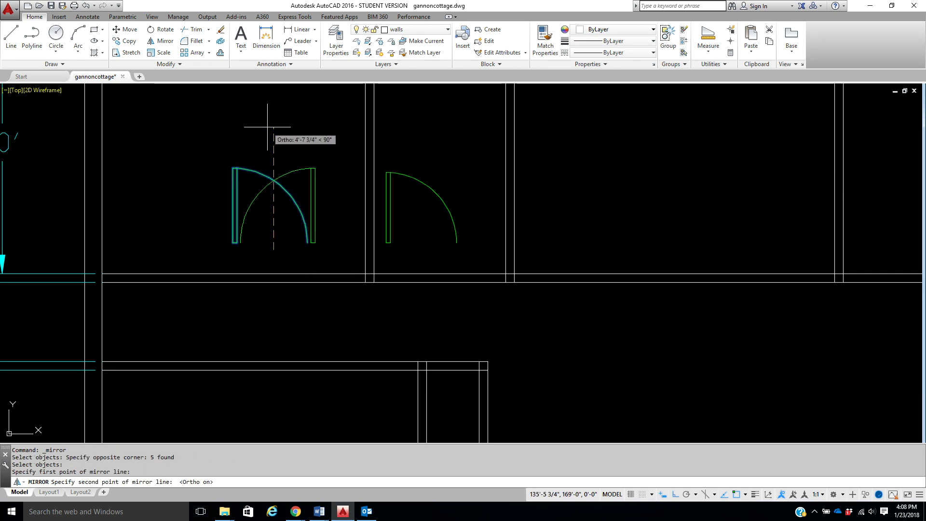
click(267, 128)
click(291, 153)
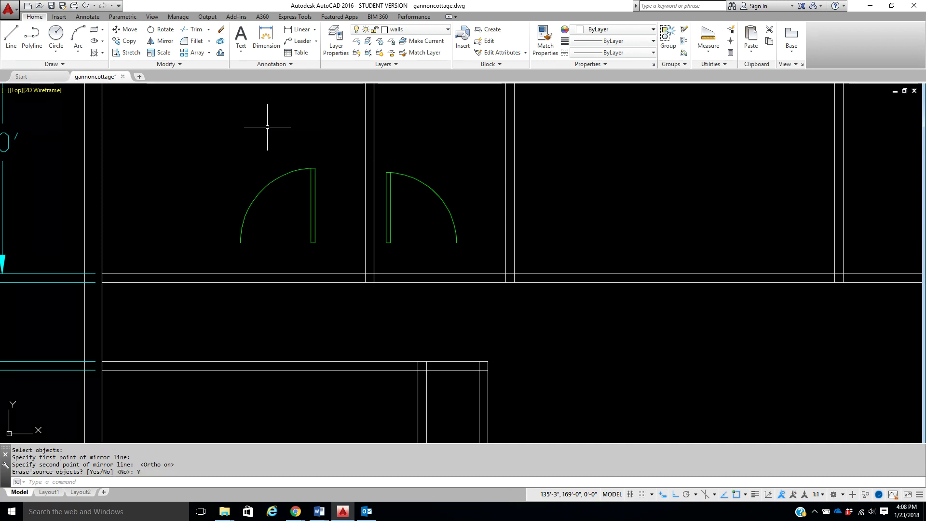
middle_drag(306, 182, 255, 143)
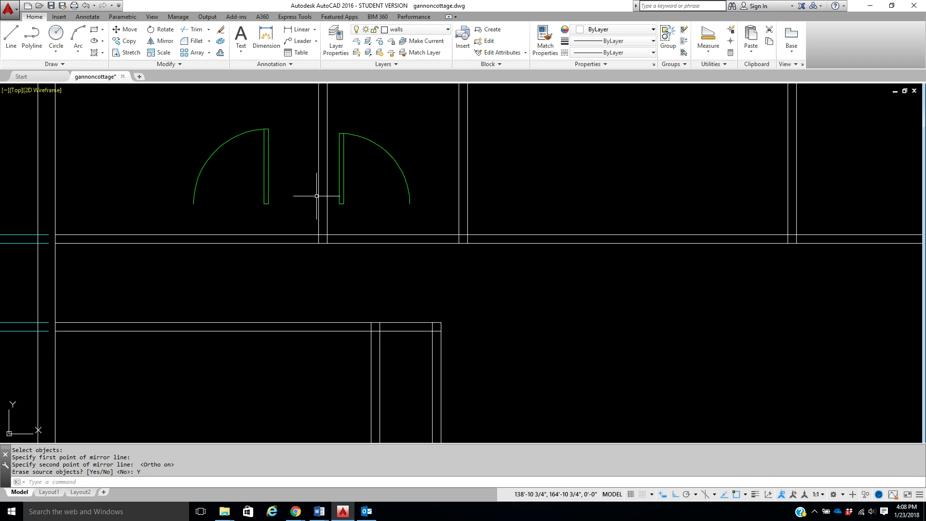
- Offset both partition wall lines 4" outward, one left and one right
click(220, 52)
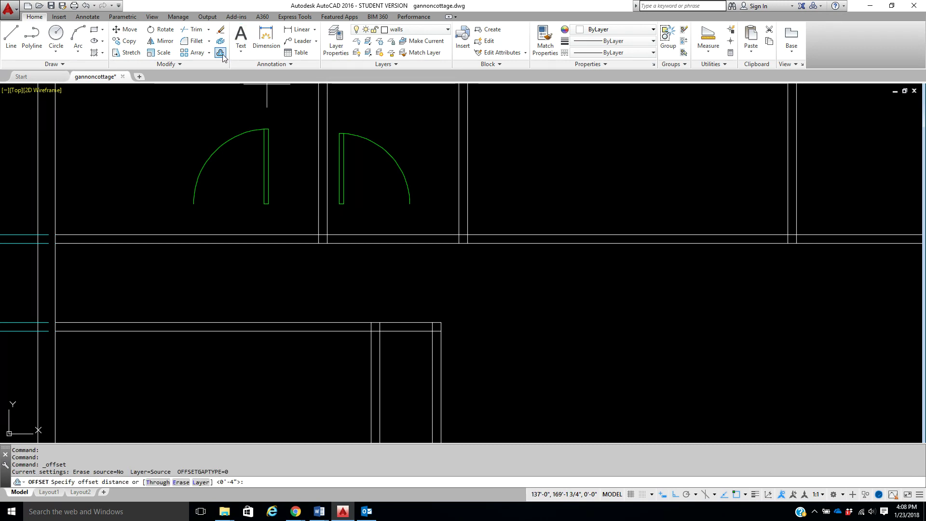
text(4)
key(Return)
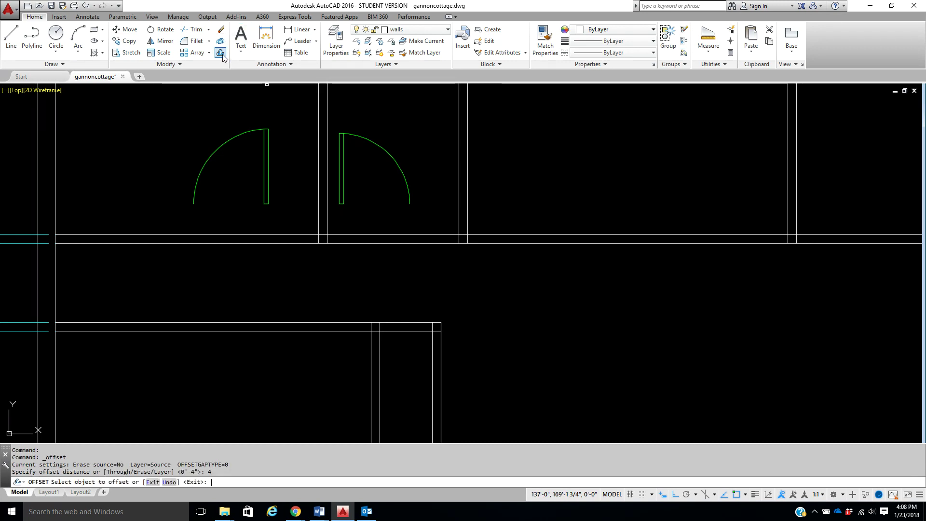
click(319, 212)
click(295, 213)
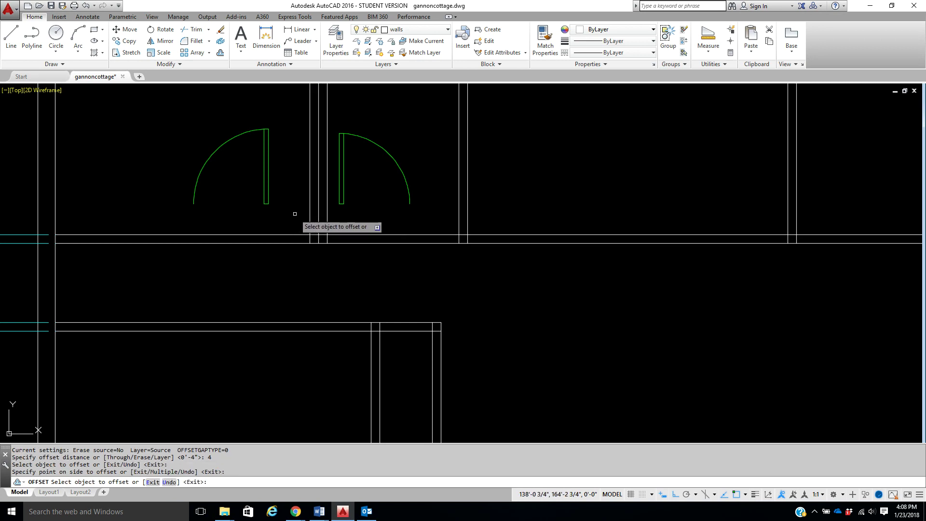
click(327, 216)
click(347, 218)
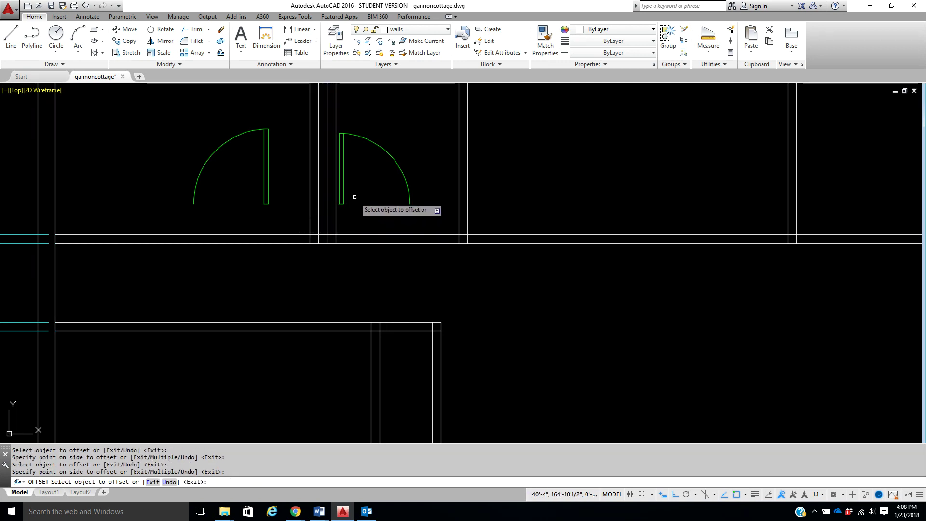
- Trim the upper parts of the two new offset lines into short jambs
click(198, 29)
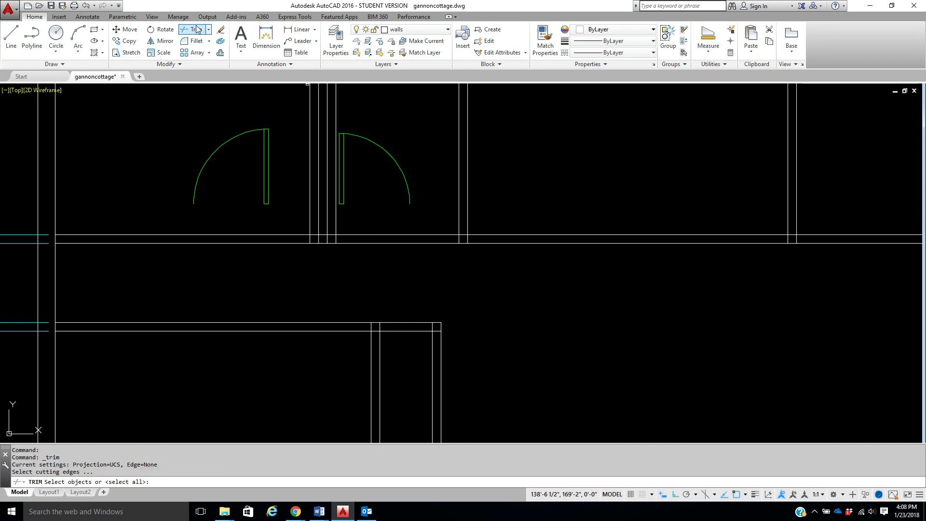
key(Return)
click(310, 194)
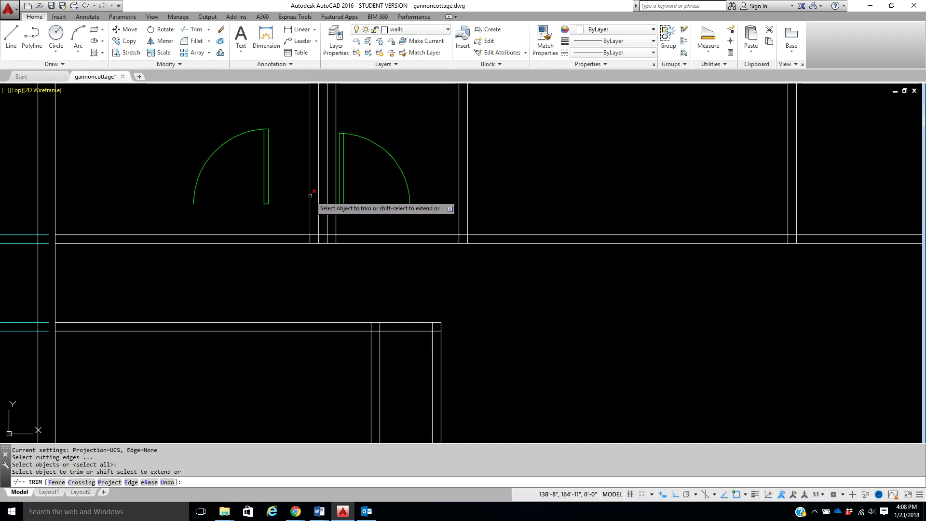
click(336, 216)
right_click(349, 215)
click(358, 221)
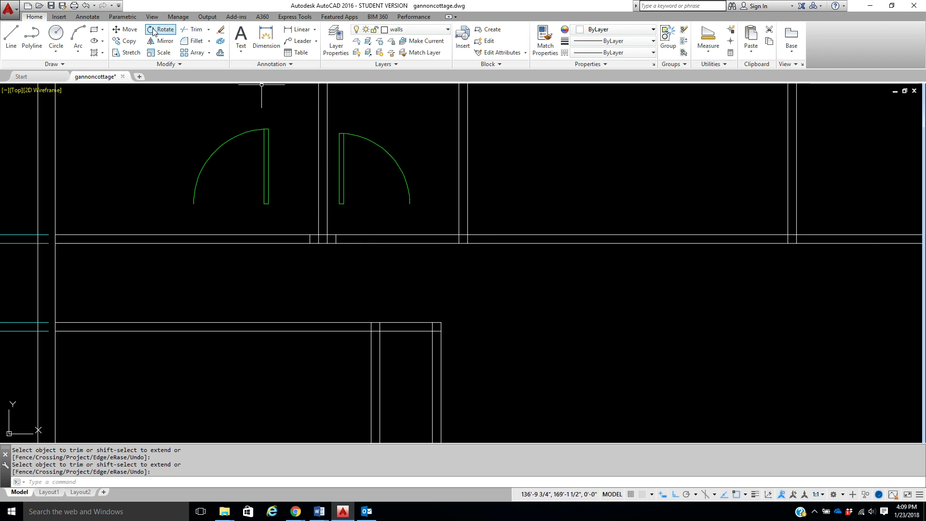
- Move the left door from its jamb bottom to a new position using object snaps
click(137, 31)
click(164, 100)
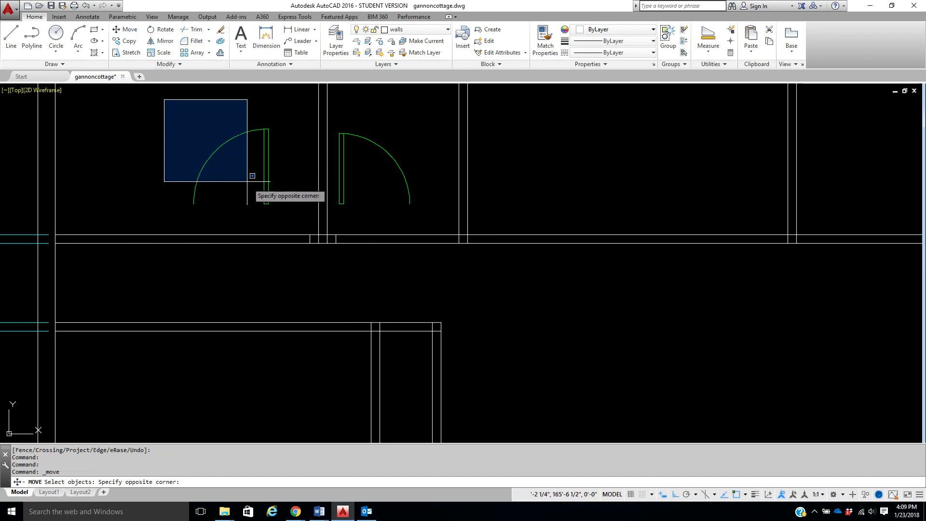
click(284, 206)
key(Return)
click(268, 203)
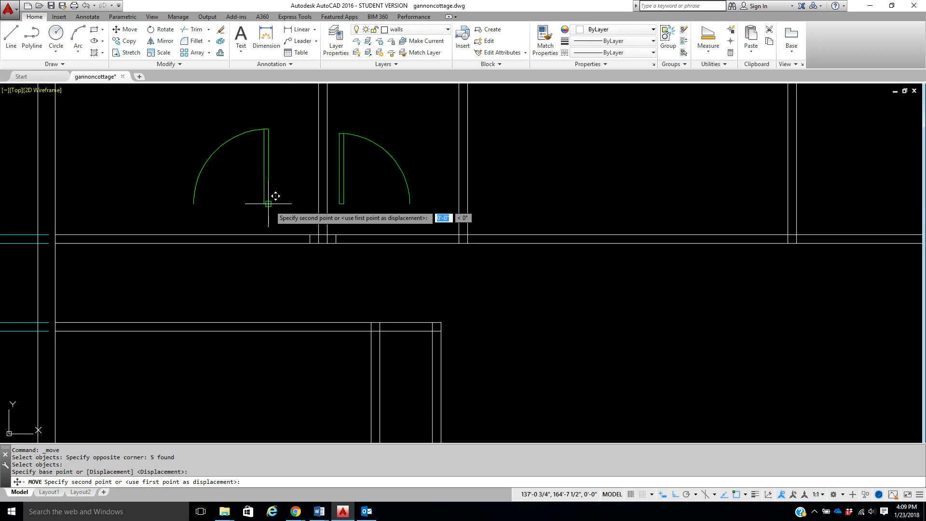
scroll(307, 224, up, 4)
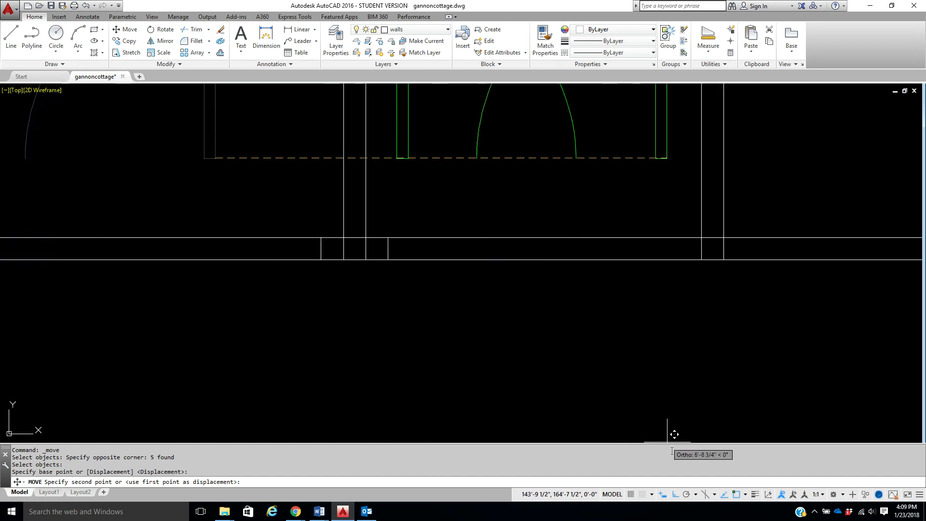
click(747, 495)
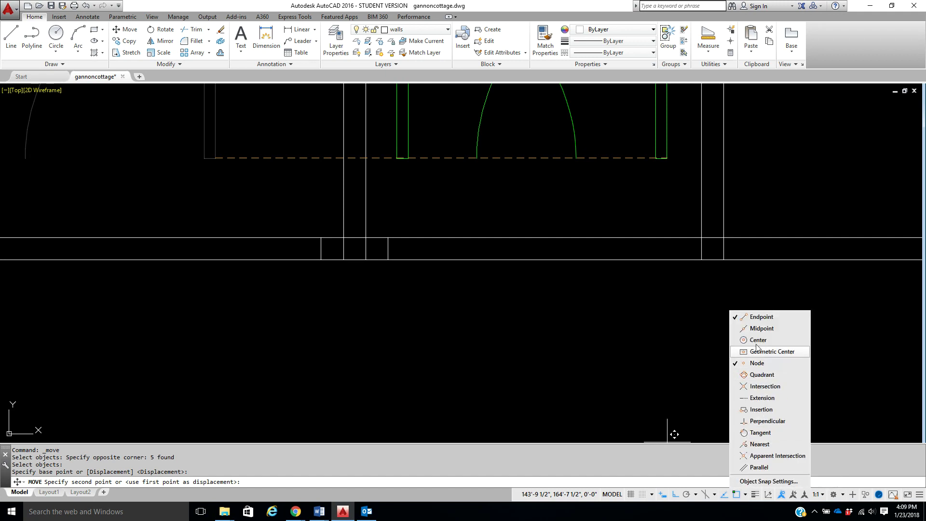
click(338, 243)
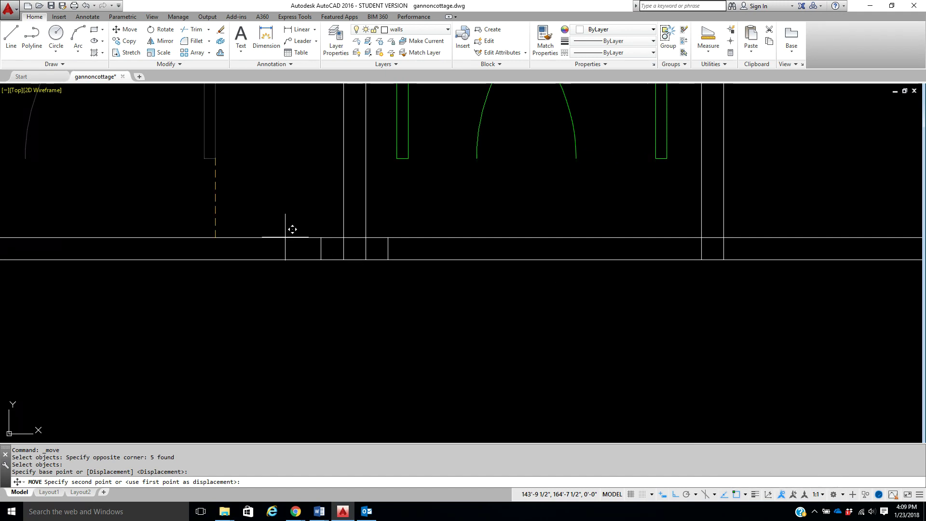
click(326, 241)
scroll(415, 202, down, 1)
middle_drag(420, 200, 371, 233)
- Move the right door by its bottom midpoint down into the wall opening
right_click(393, 218)
click(418, 226)
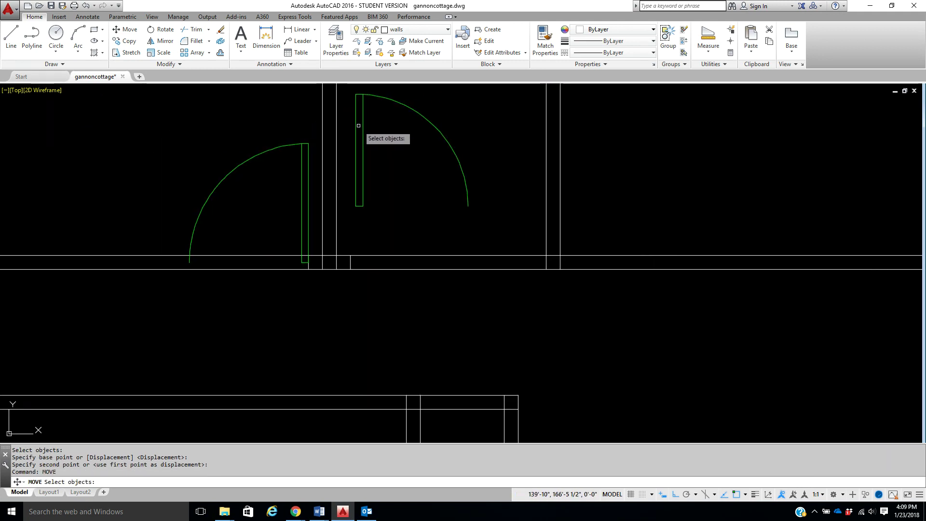
click(351, 91)
click(476, 229)
key(Return)
click(360, 206)
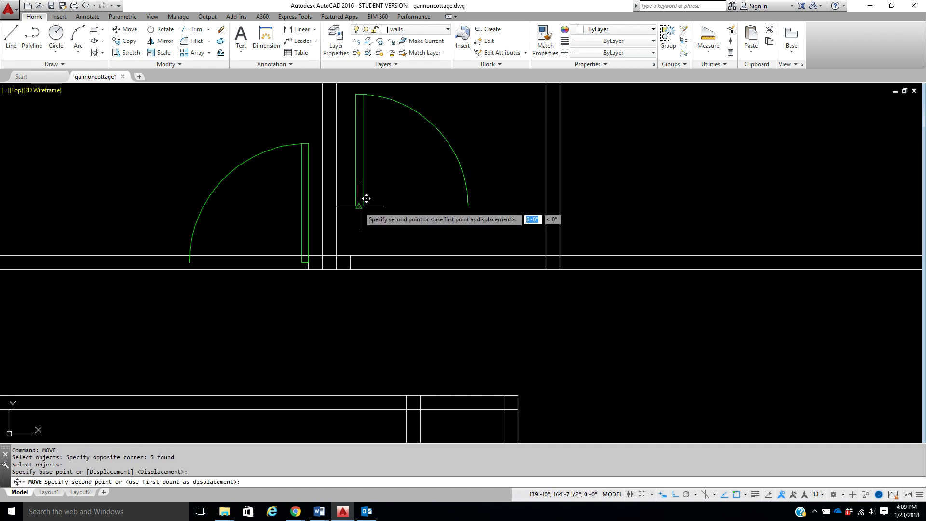
key(Escape)
right_click(359, 202)
click(382, 208)
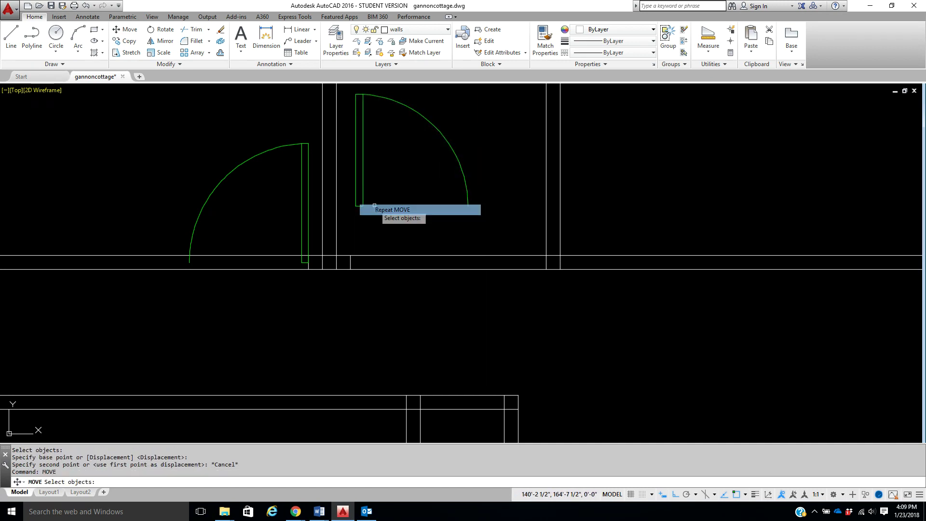
click(345, 90)
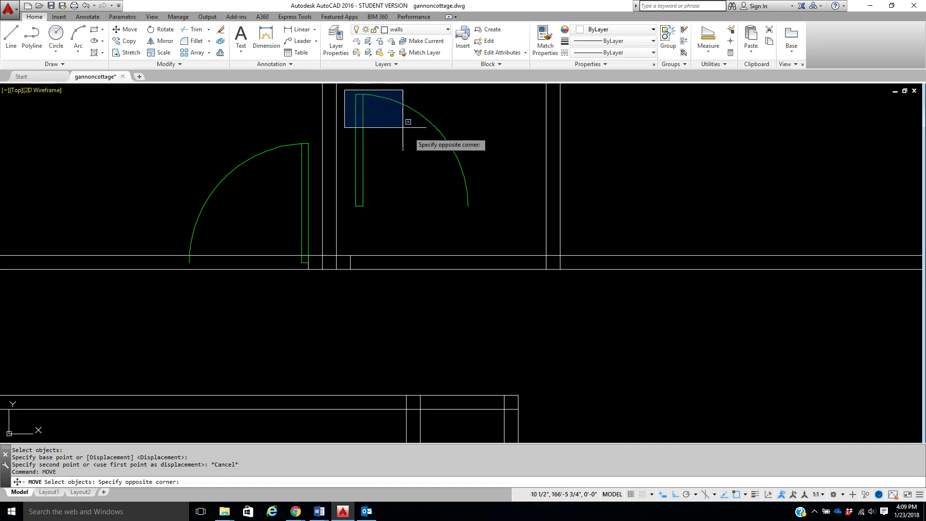
click(481, 222)
key(Return)
click(359, 207)
click(350, 263)
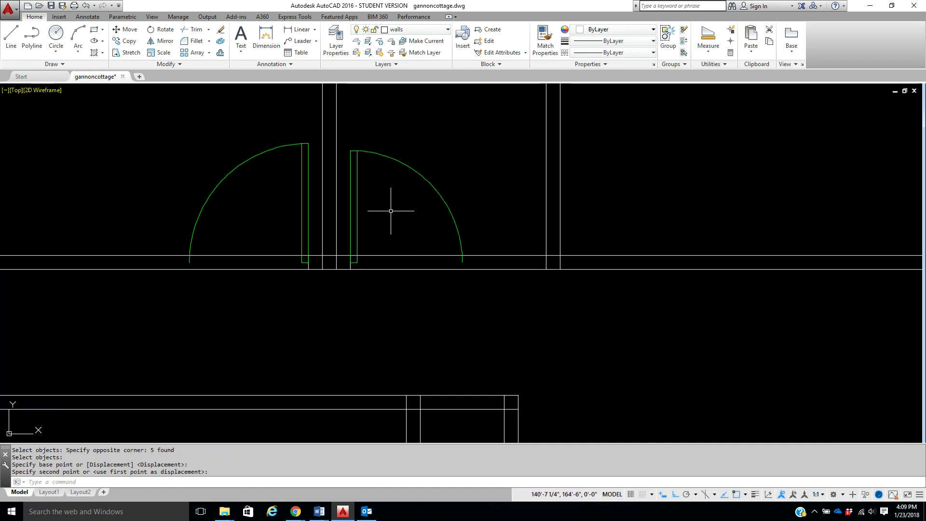
- Copy the door jamb line to the left and right door arc ends
click(126, 41)
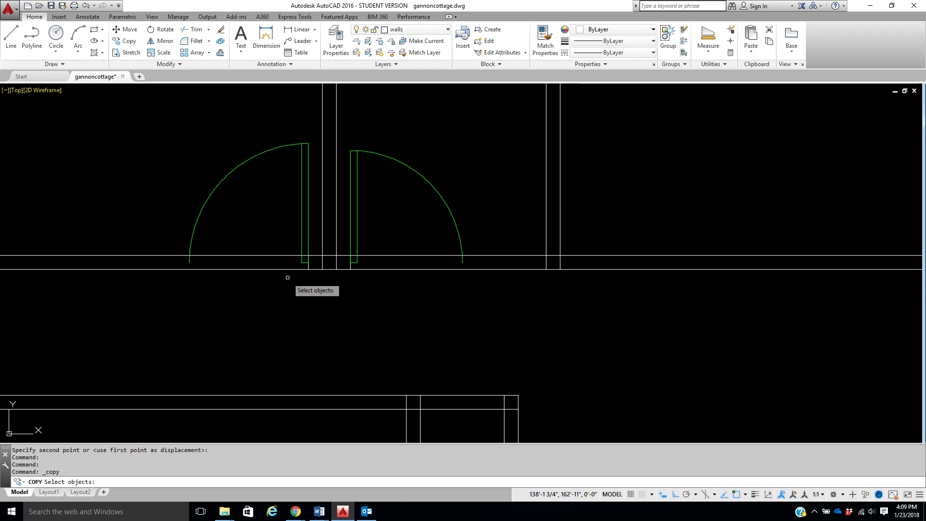
scroll(295, 272, up, 4)
click(331, 258)
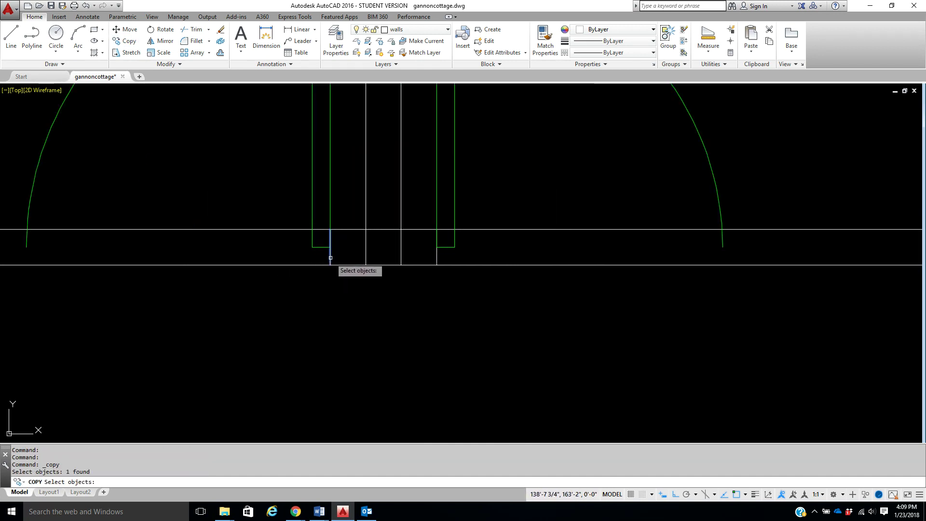
key(Return)
click(331, 247)
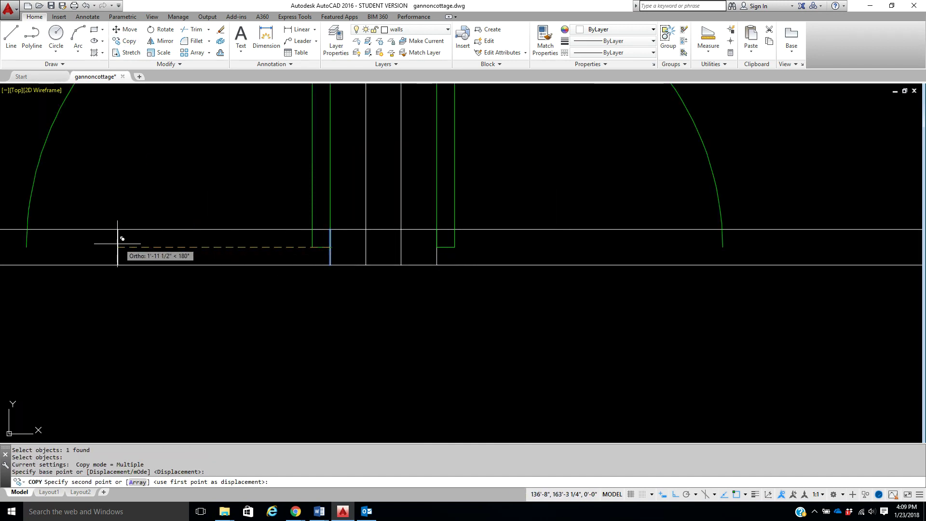
click(26, 247)
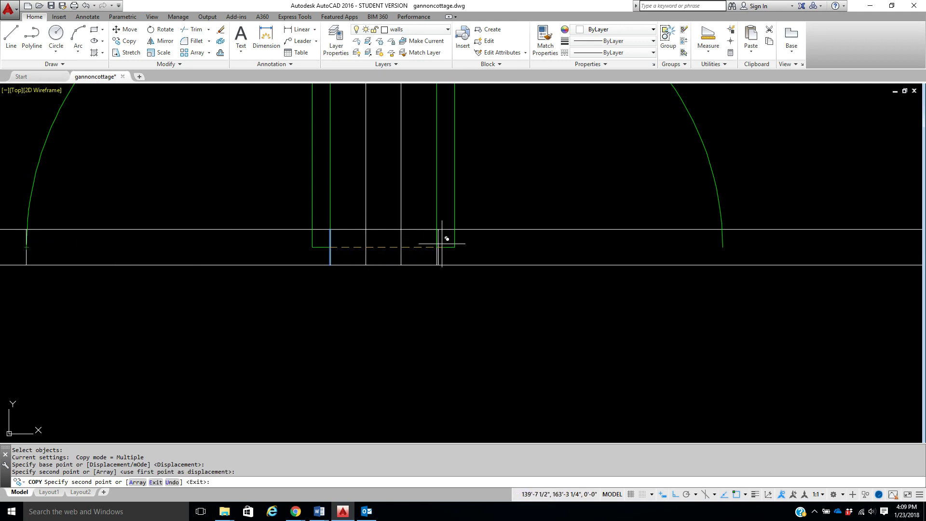
click(723, 247)
right_click(722, 250)
click(734, 252)
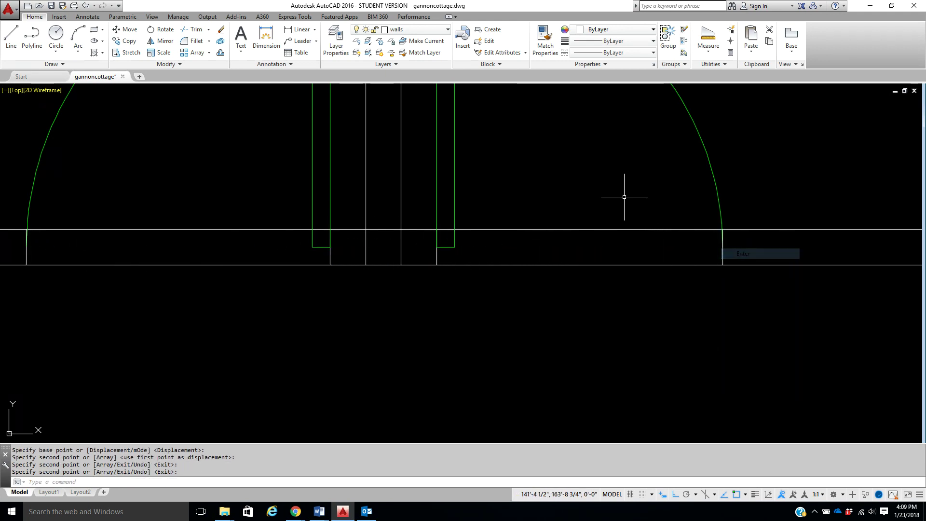
- Start a trim with the four jamb lines as cutting edges
click(193, 29)
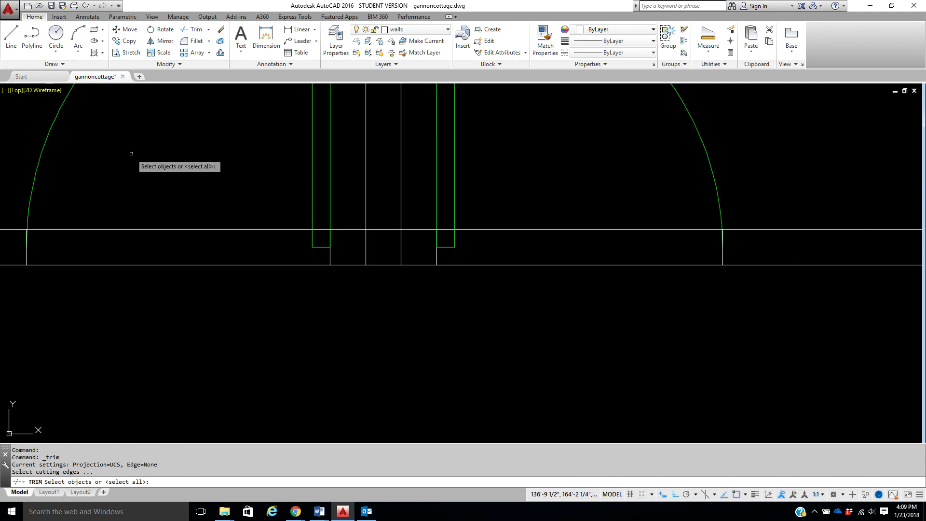
click(27, 260)
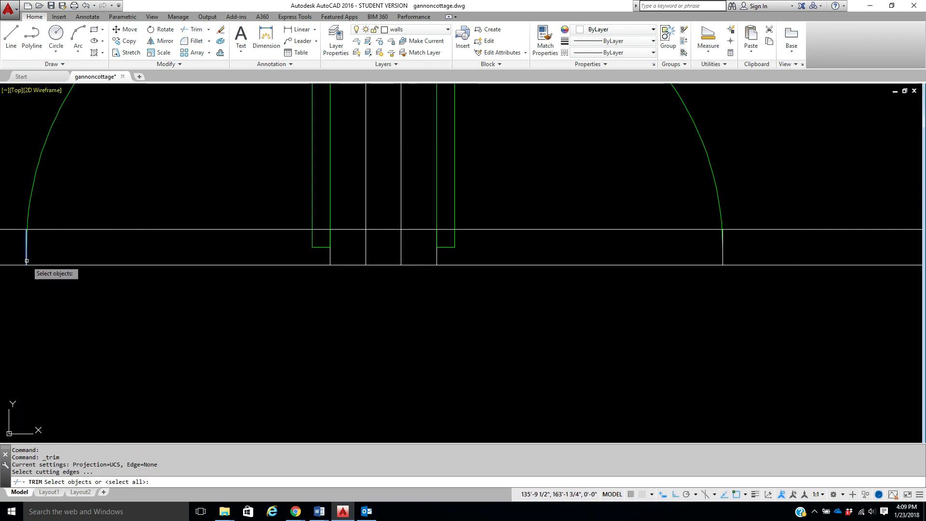
click(330, 259)
click(437, 260)
click(724, 257)
key(Return)
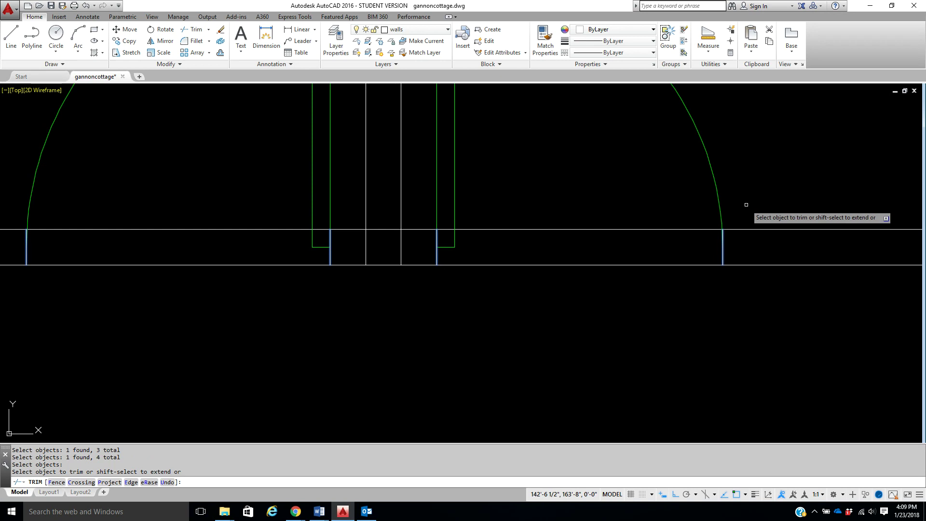
scroll(724, 222, up, 5)
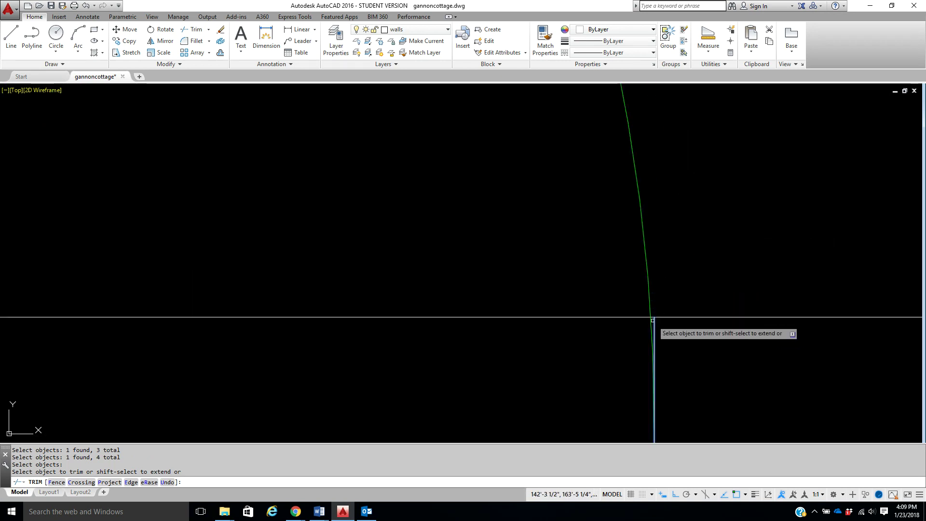
scroll(694, 280, down, 3)
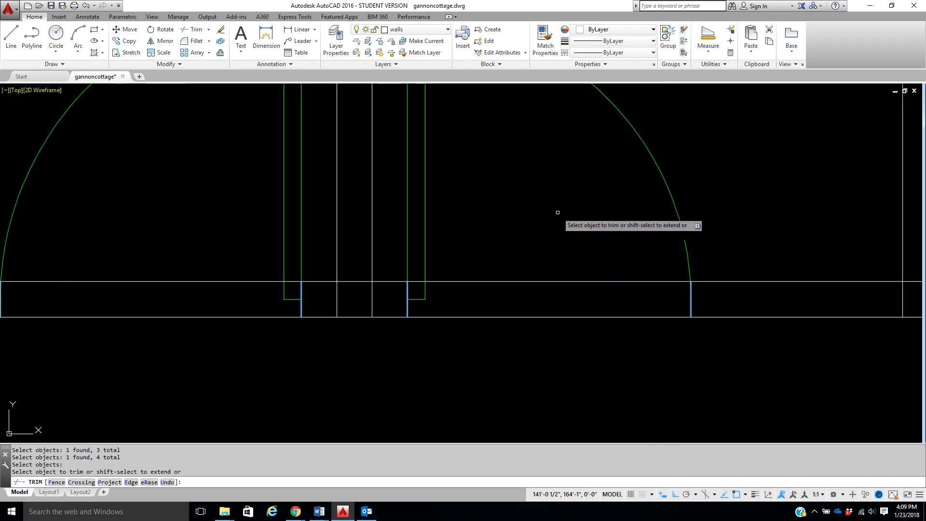
scroll(562, 211, down, 2)
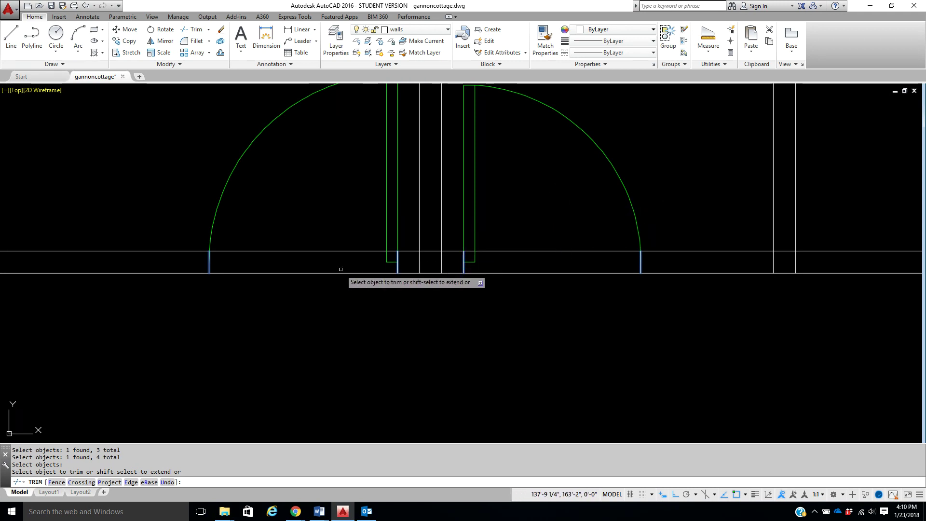
- Trim away the wall lines inside the left and right door openings
right_click(351, 236)
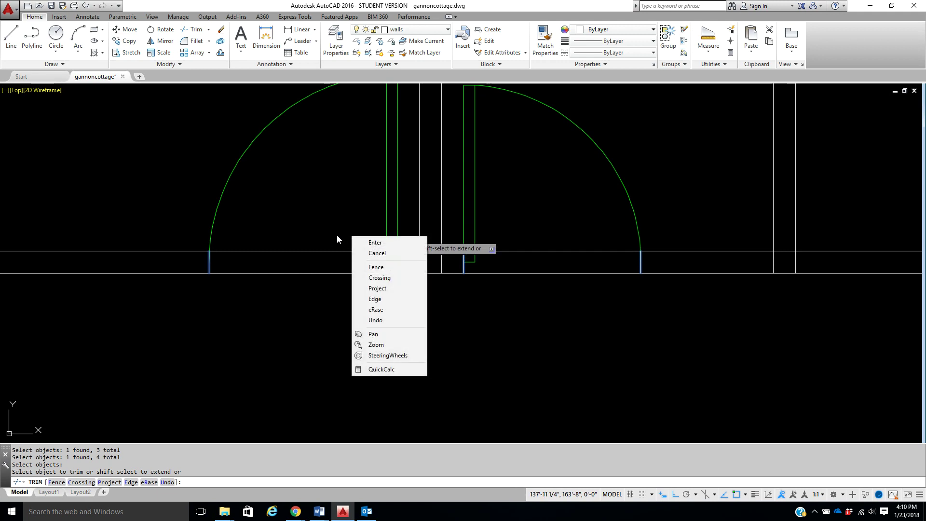
click(337, 234)
click(295, 283)
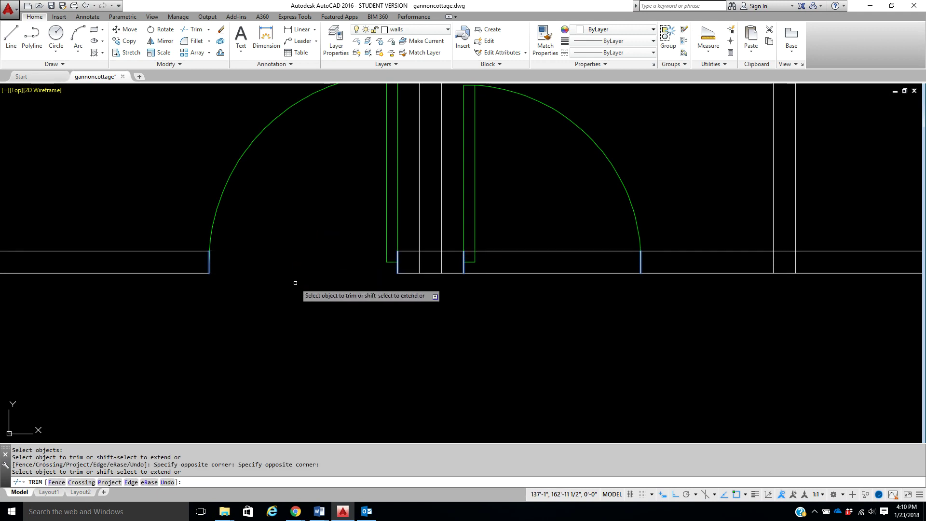
click(568, 233)
click(532, 294)
right_click(532, 294)
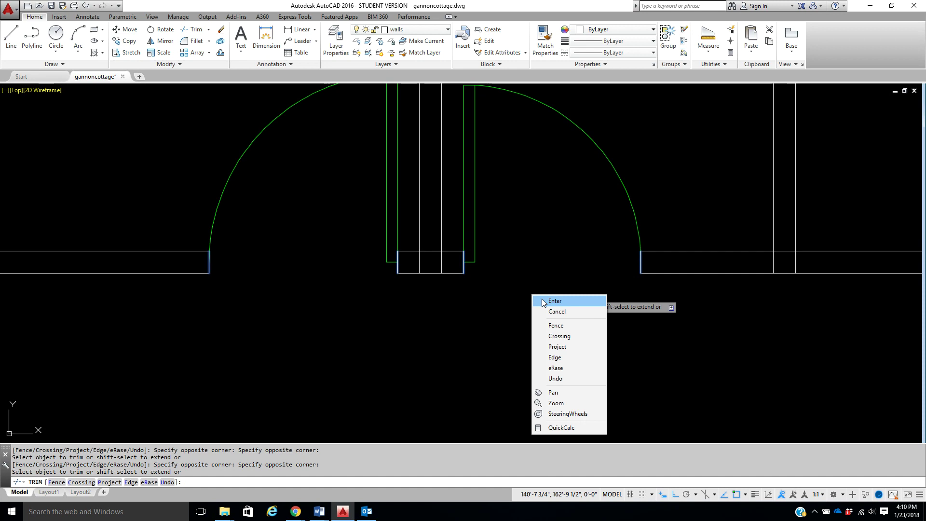
click(540, 302)
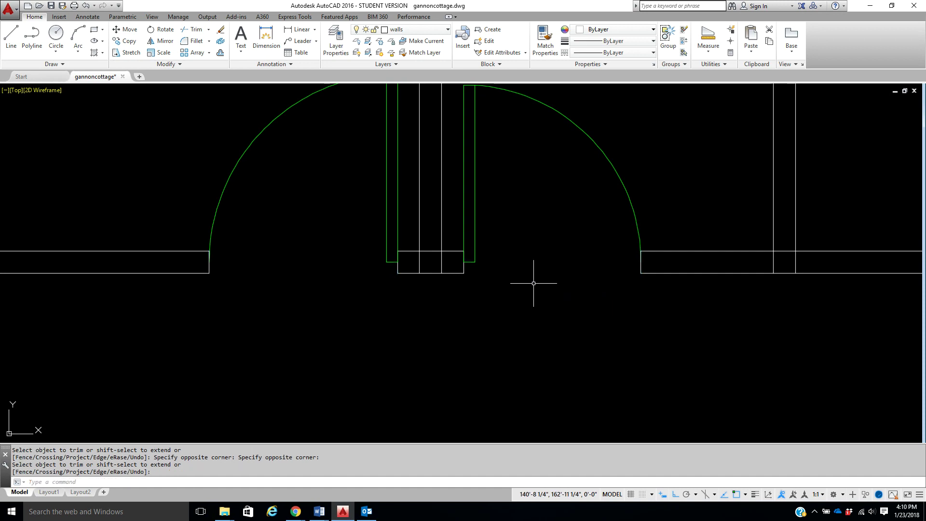
- Trim the leftover wall pieces between the doors and the short right-side segments
click(192, 30)
key(Return)
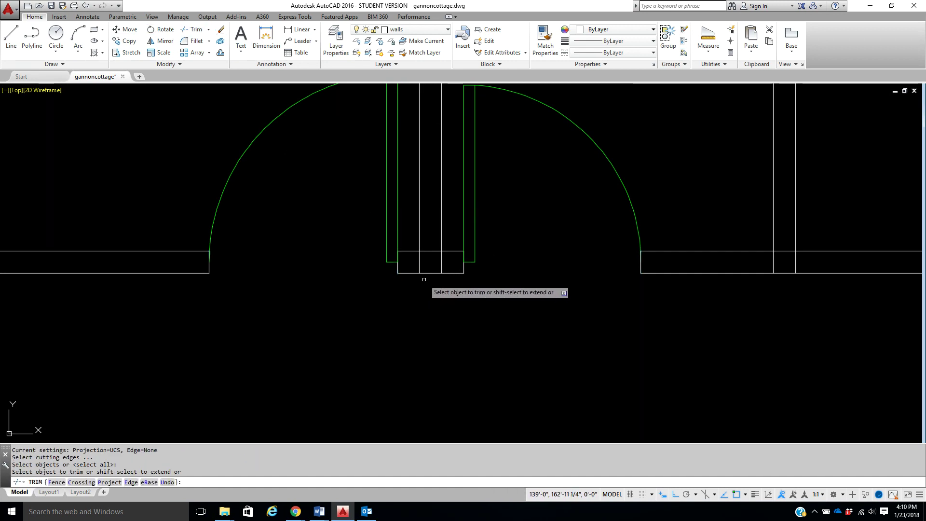
click(446, 261)
click(416, 260)
click(423, 262)
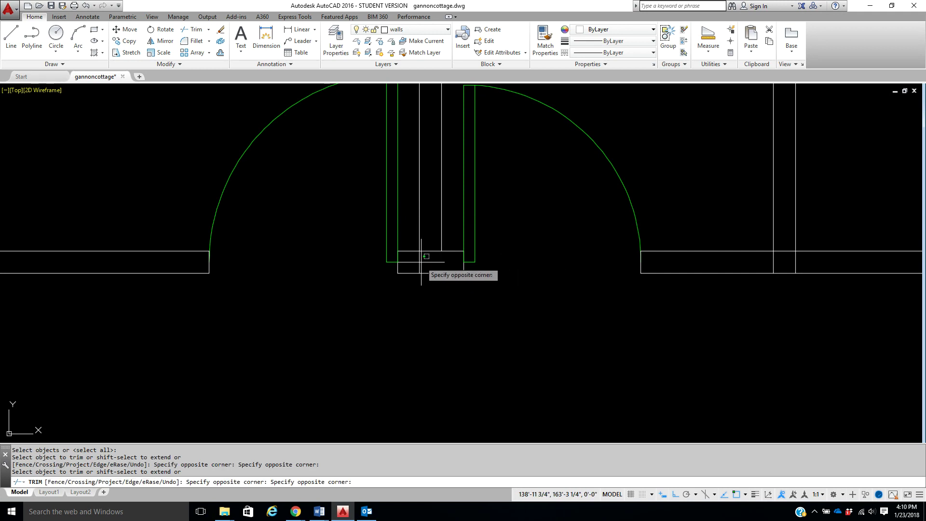
click(431, 250)
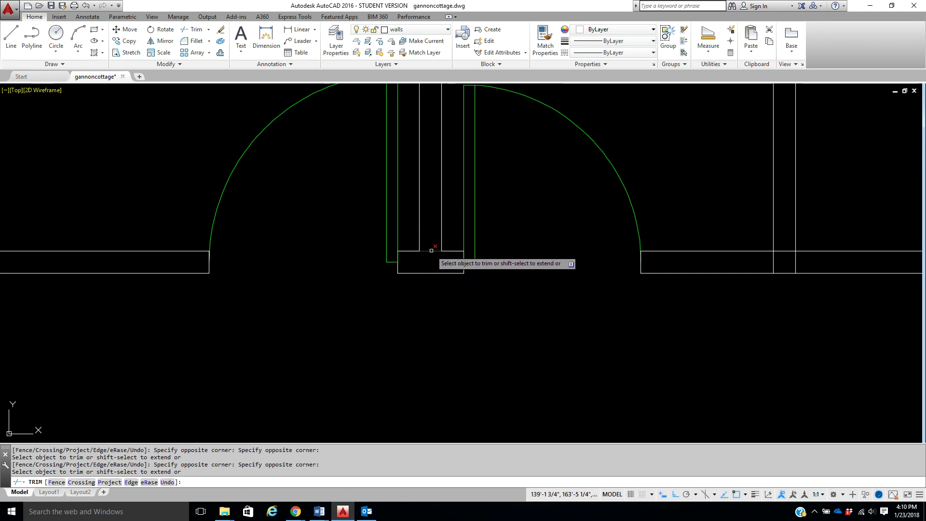
click(807, 262)
click(779, 261)
click(788, 245)
click(784, 247)
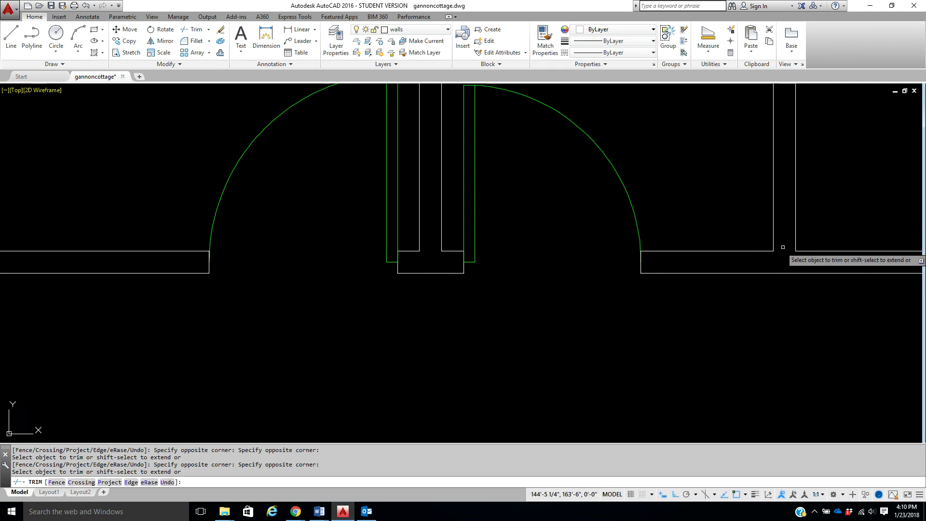
scroll(722, 270, down, 3)
scroll(709, 258, down, 1)
middle_drag(709, 258, 668, 324)
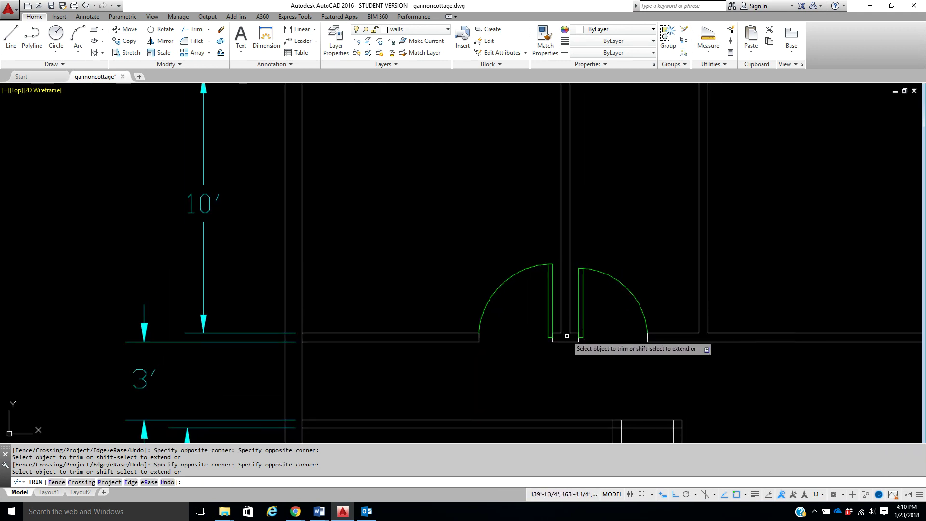
- Trim the last short piece of the top wall line from the opening
click(308, 338)
click(305, 335)
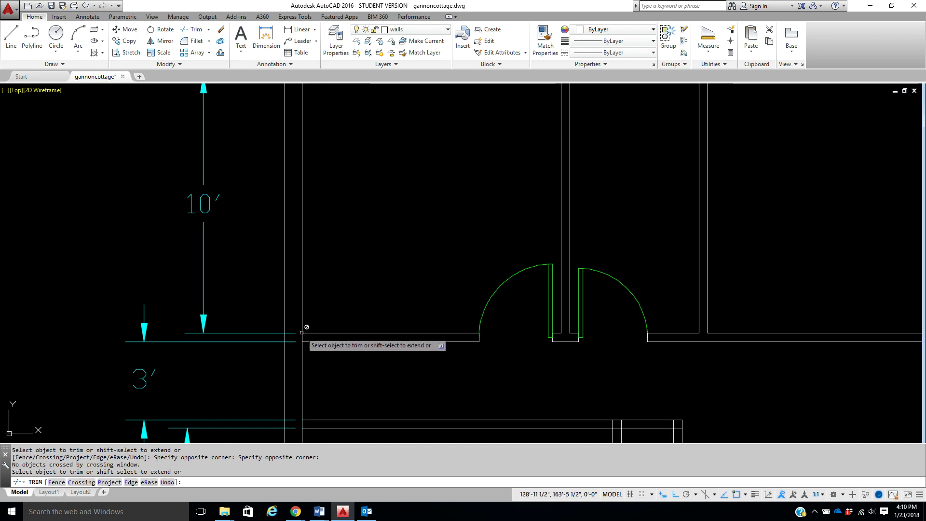
middle_drag(460, 220, 413, 297)
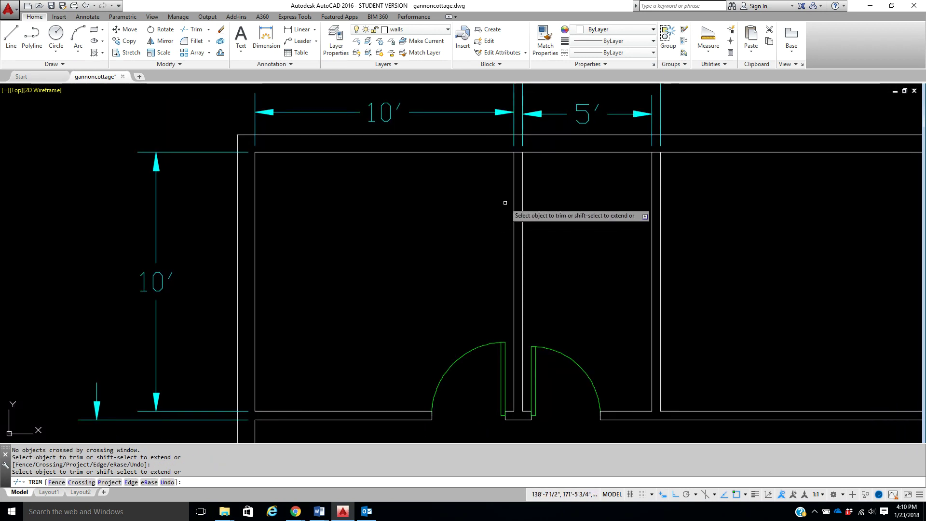
scroll(516, 151, up, 2)
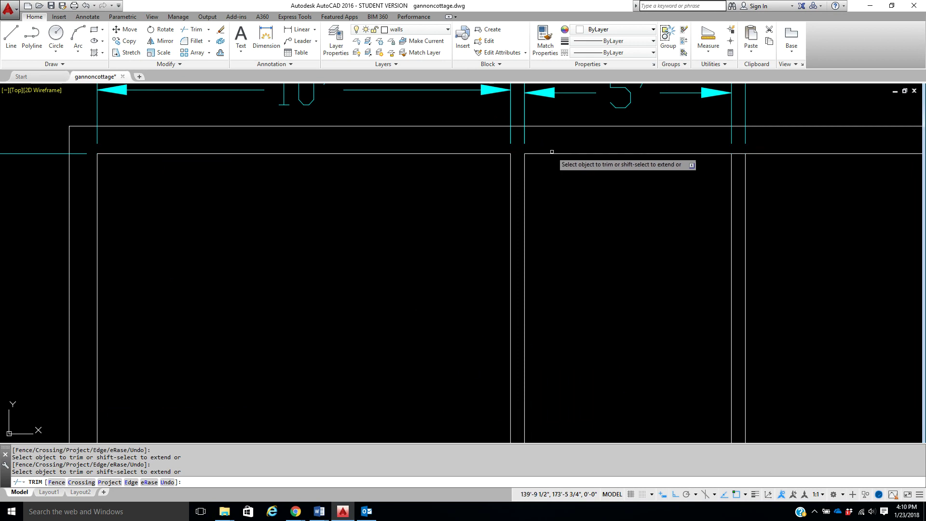
click(738, 154)
right_click(673, 215)
click(686, 220)
- Pan the view over to the bathroom fixture and door block library
middle_drag(658, 276, 665, 185)
scroll(668, 198, down, 2)
middle_drag(674, 217, 605, 253)
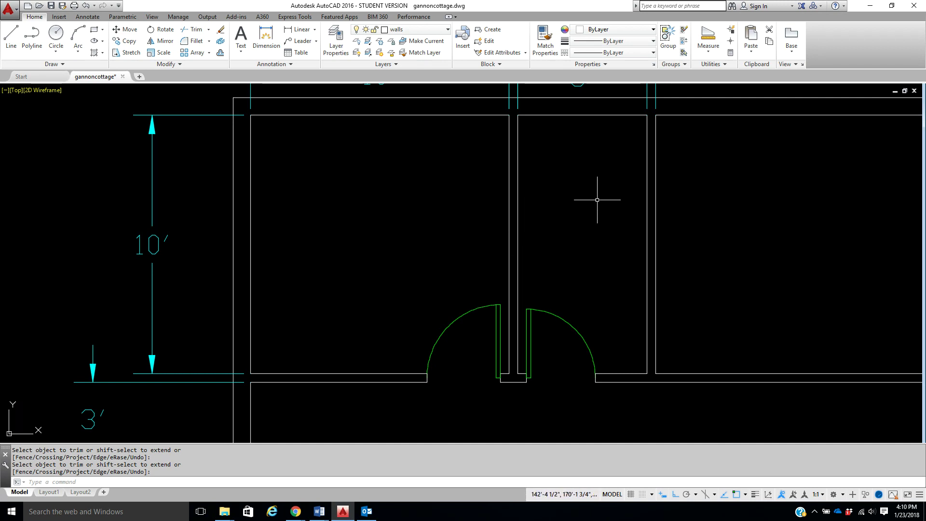
scroll(610, 183, down, 5)
mouse_move(632, 153)
middle_down()
mouse_move(492, 216)
mouse_move(545, 301)
mouse_move(586, 257)
mouse_move(356, 337)
middle_up()
middle_drag(489, 266, 383, 305)
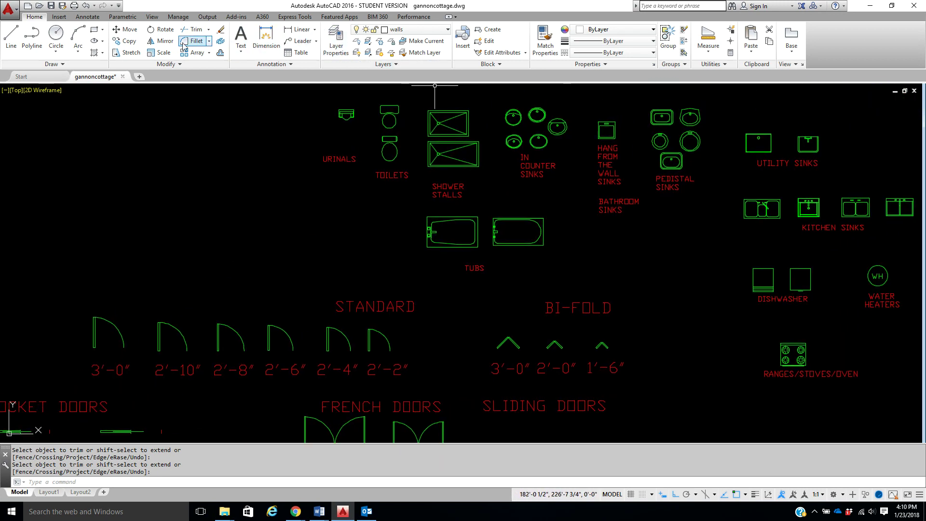
click(129, 41)
- Window-select a bathtub, an in-counter sink and the toilet for copying
click(489, 212)
click(553, 259)
scroll(511, 137, up, 2)
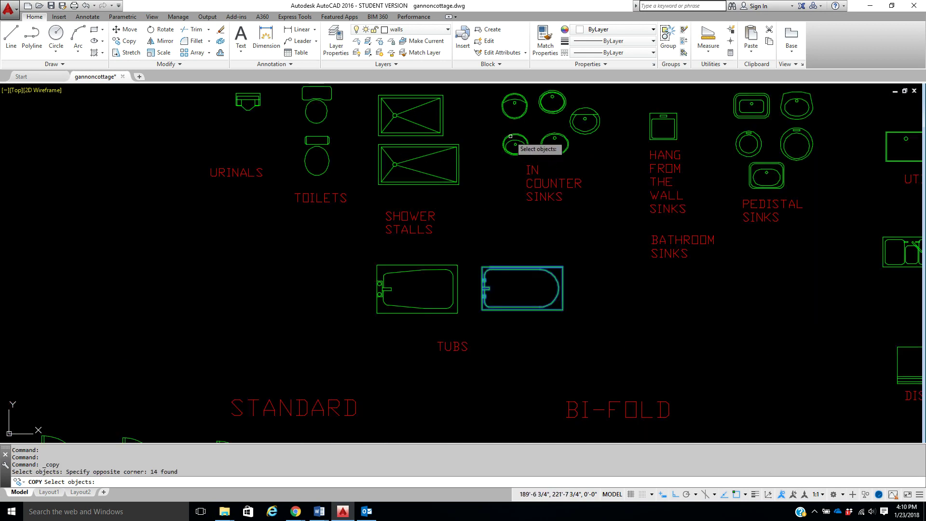
click(497, 130)
click(528, 158)
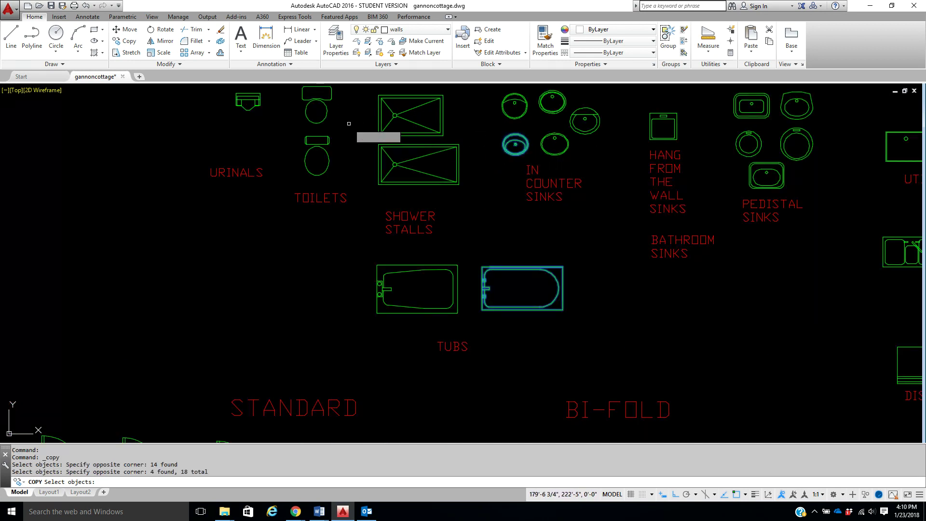
click(293, 127)
middle_drag(338, 89, 342, 113)
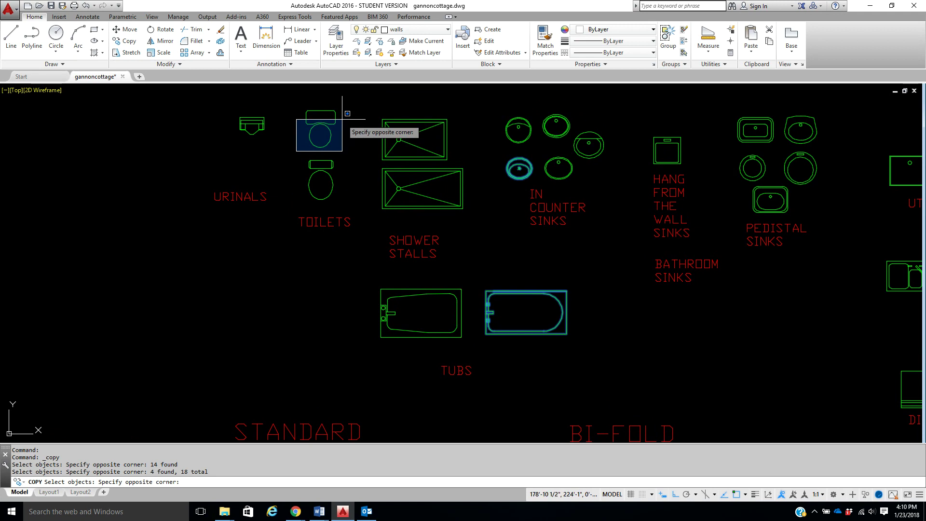
click(341, 104)
key(Return)
- Place the copied toilet, sink and tub into the floor plan's rooms
click(341, 128)
scroll(355, 150, down, 6)
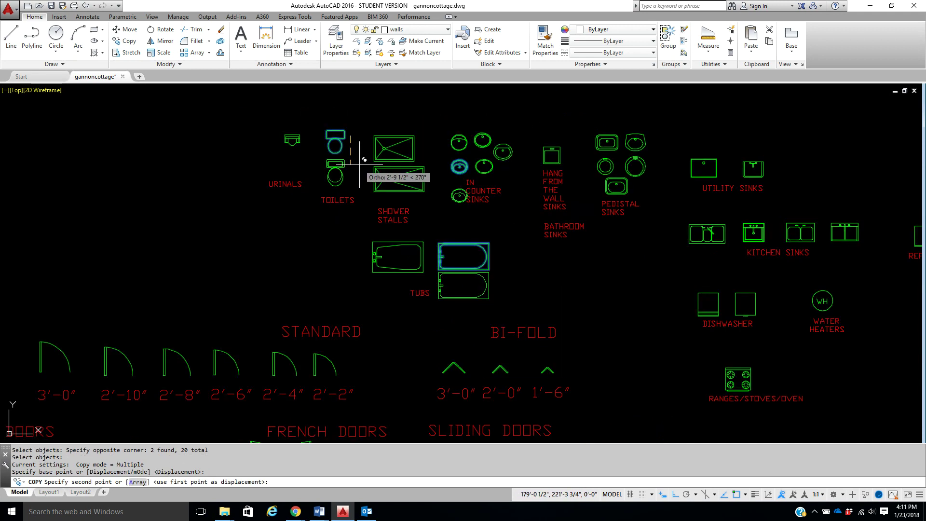
middle_drag(365, 205, 416, 122)
key(F8)
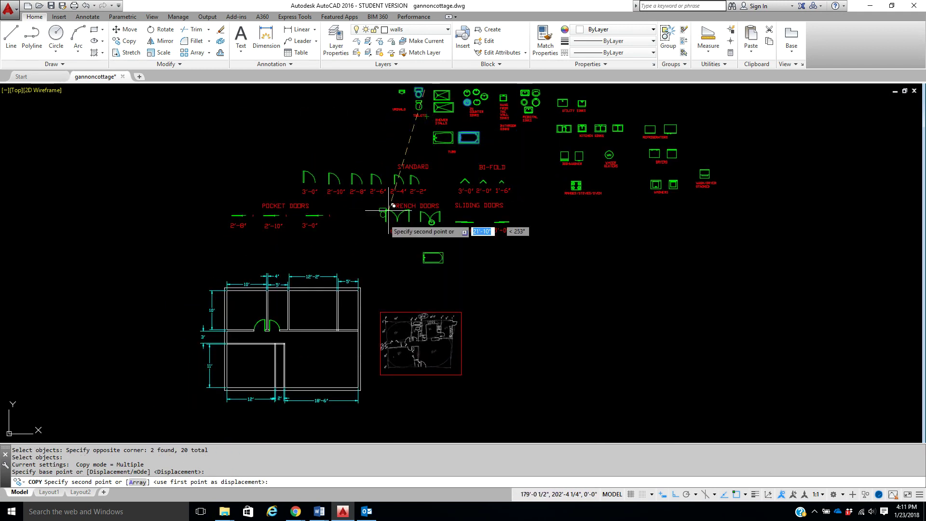
scroll(330, 296, down, 2)
scroll(357, 289, up, 6)
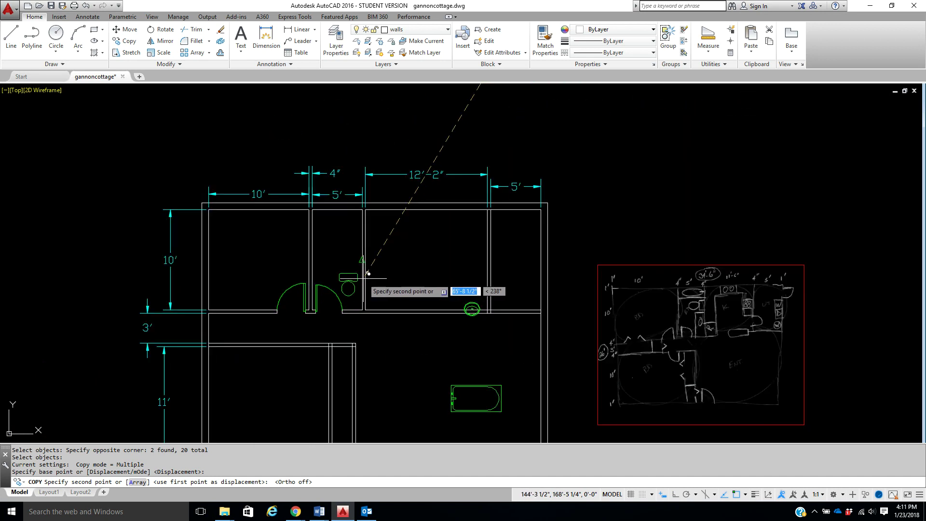
click(348, 255)
right_click(385, 248)
click(398, 255)
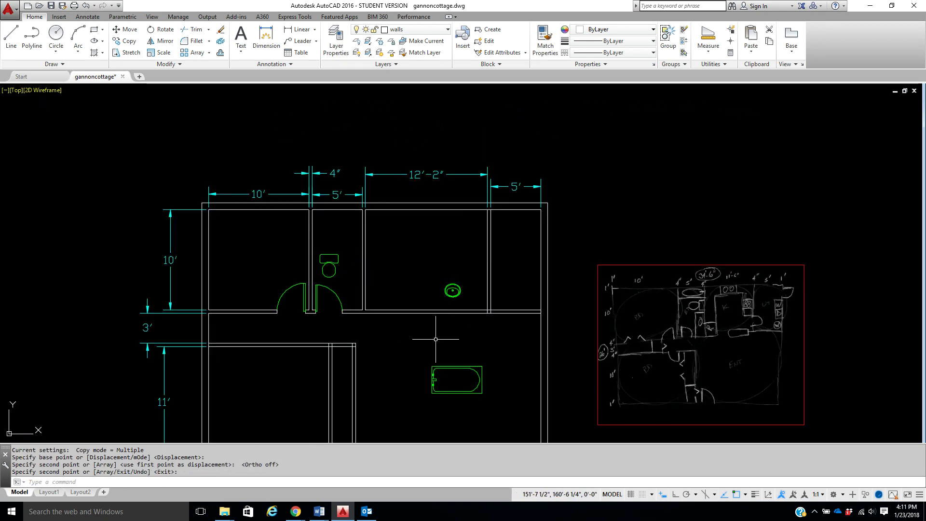
middle_drag(436, 342, 474, 312)
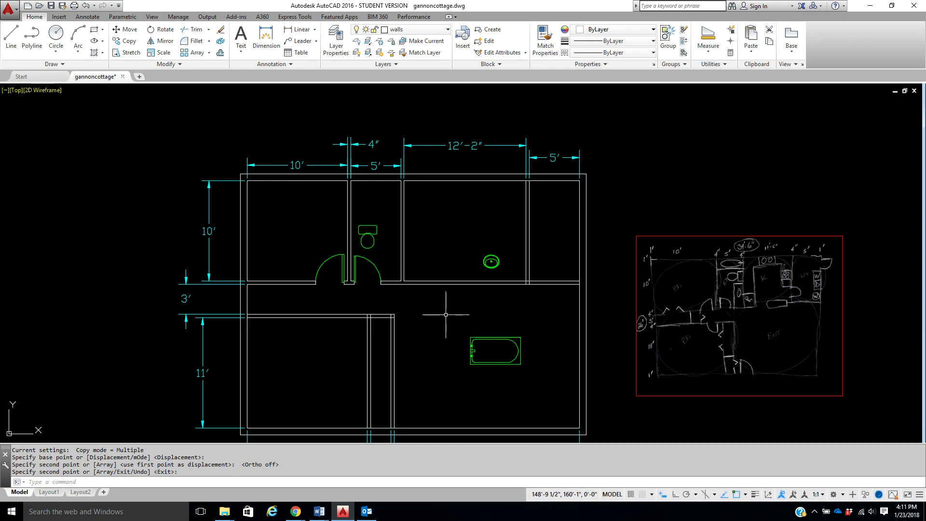
- Rotate the bathtub into a horizontal orientation
click(165, 31)
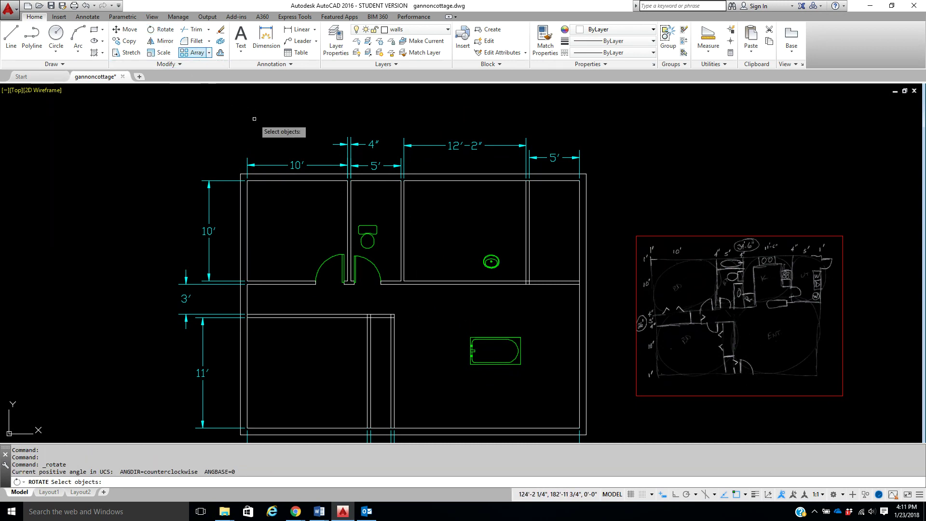
click(451, 324)
click(529, 382)
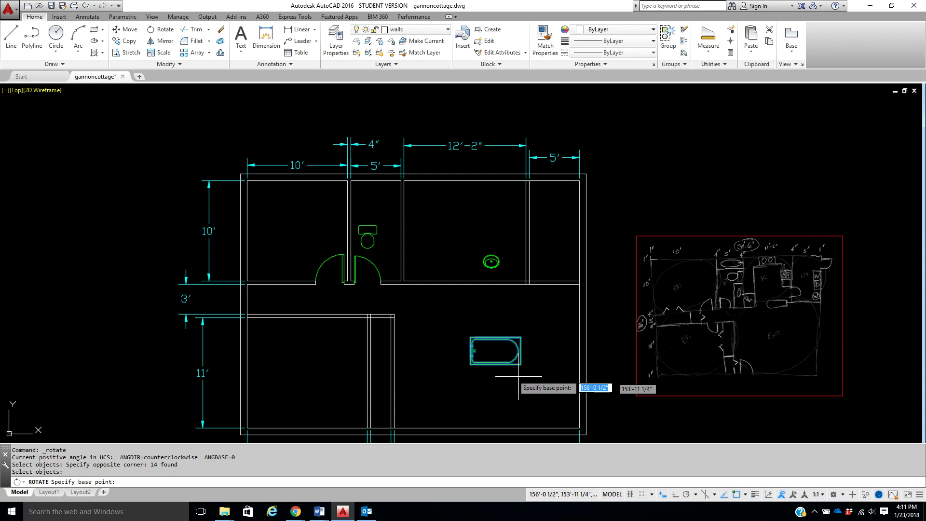
click(495, 356)
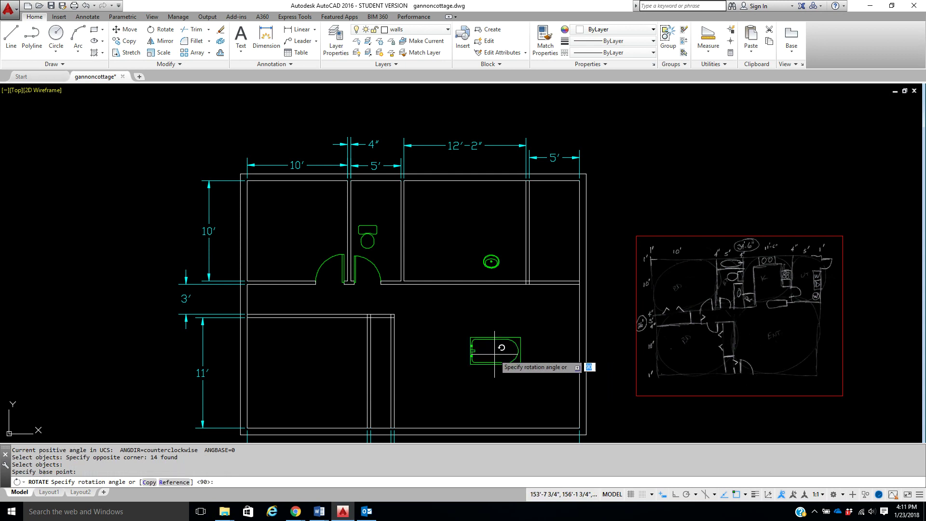
key(F8)
click(429, 345)
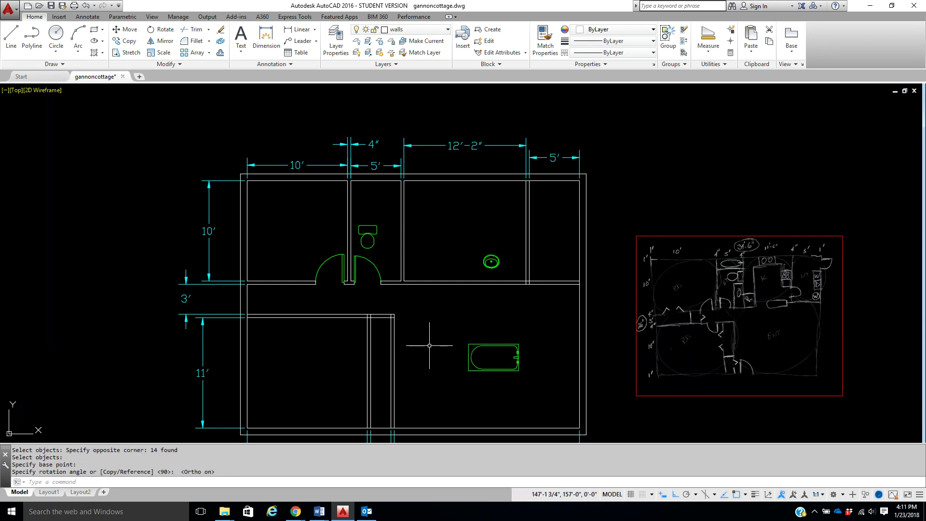
- Move the bathtub into the top corner of the 5-foot bathroom
click(130, 31)
click(456, 381)
key(Return)
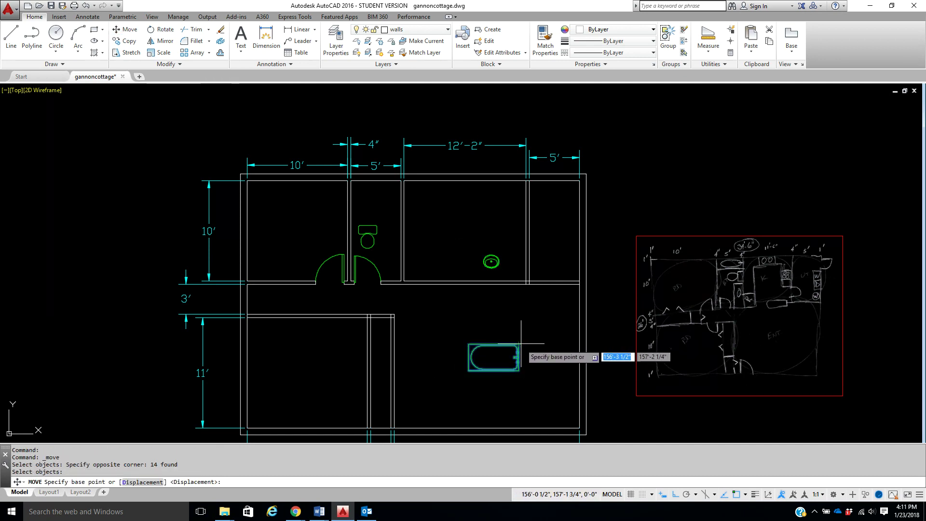
click(519, 344)
scroll(400, 176, up, 4)
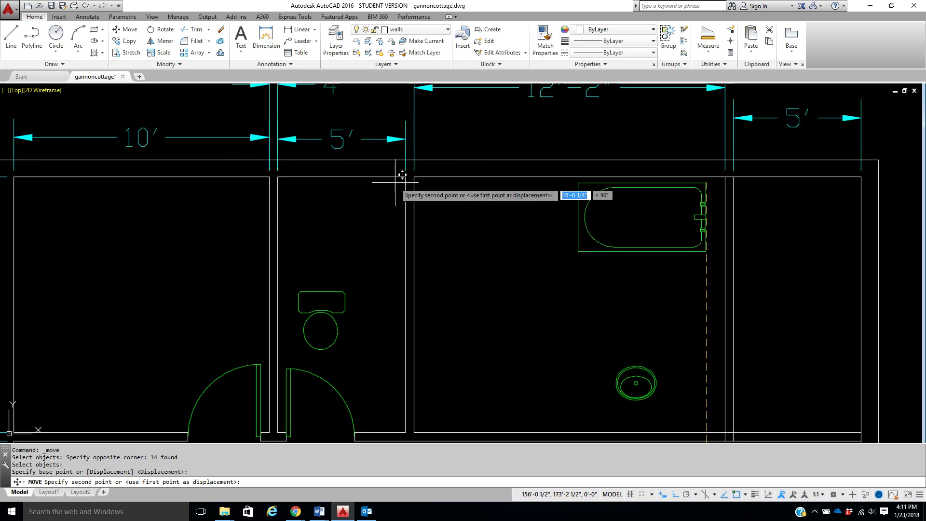
click(397, 178)
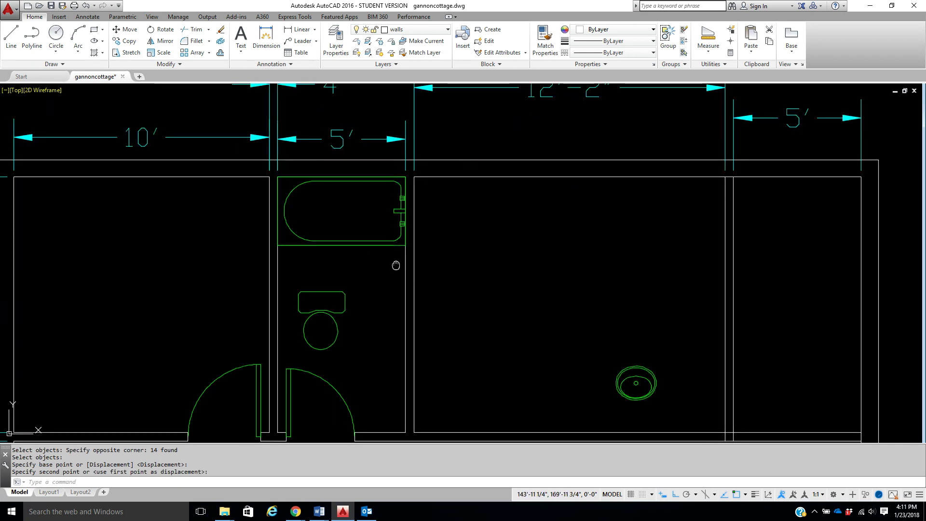
middle_drag(395, 265, 400, 232)
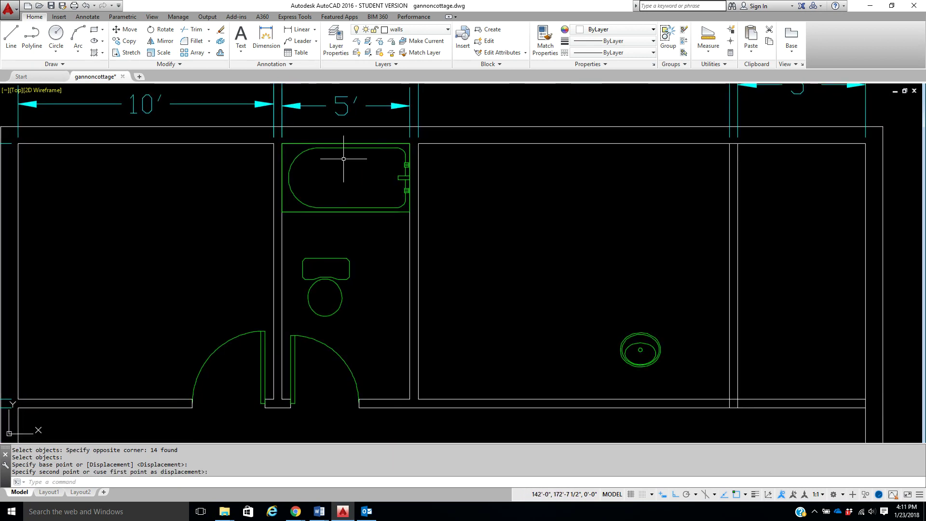
- Rotate the toilet so its tank faces right
click(165, 30)
click(365, 244)
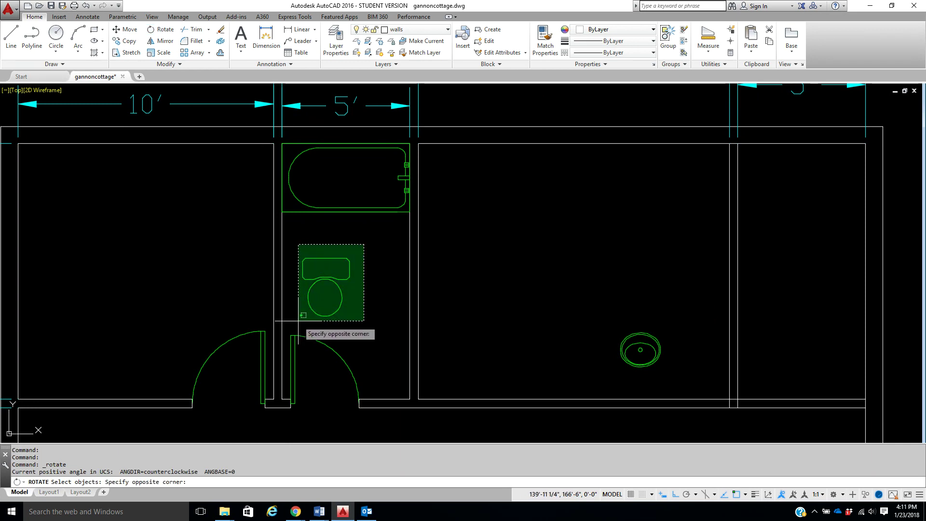
click(298, 320)
key(Return)
click(326, 259)
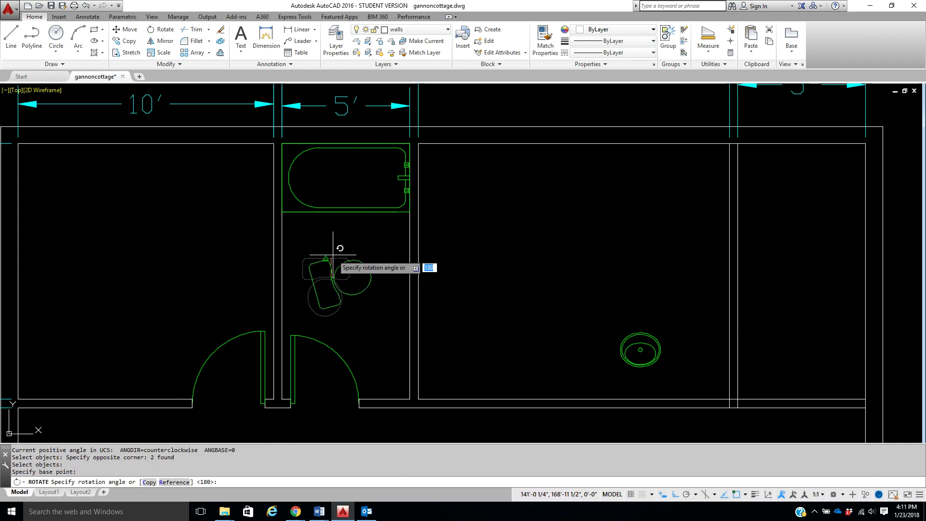
click(362, 339)
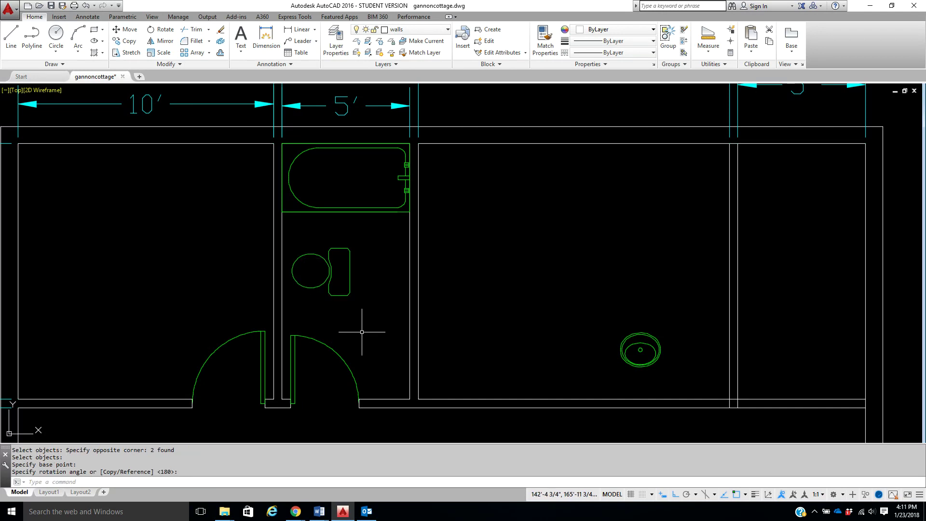
- Move the toilet tank against the bathroom's right wall and make layer 0 current
click(128, 30)
click(290, 228)
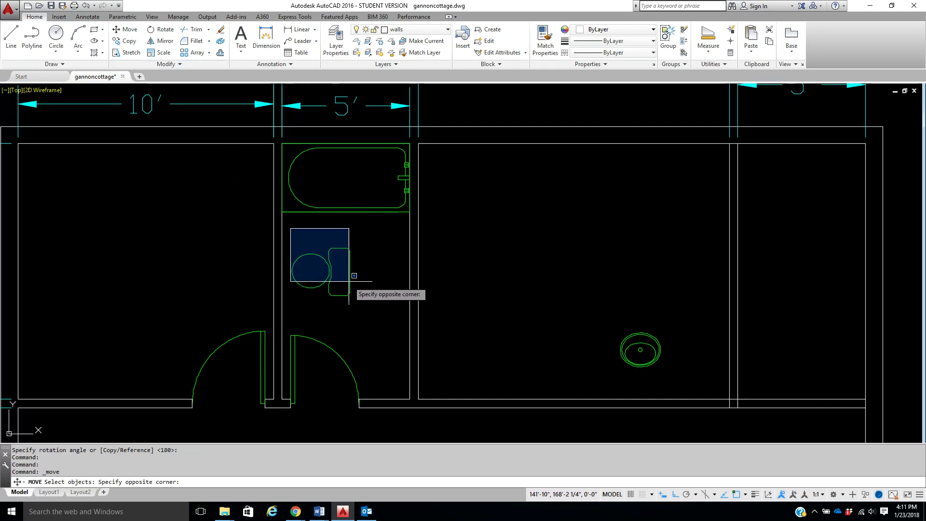
click(357, 301)
key(Return)
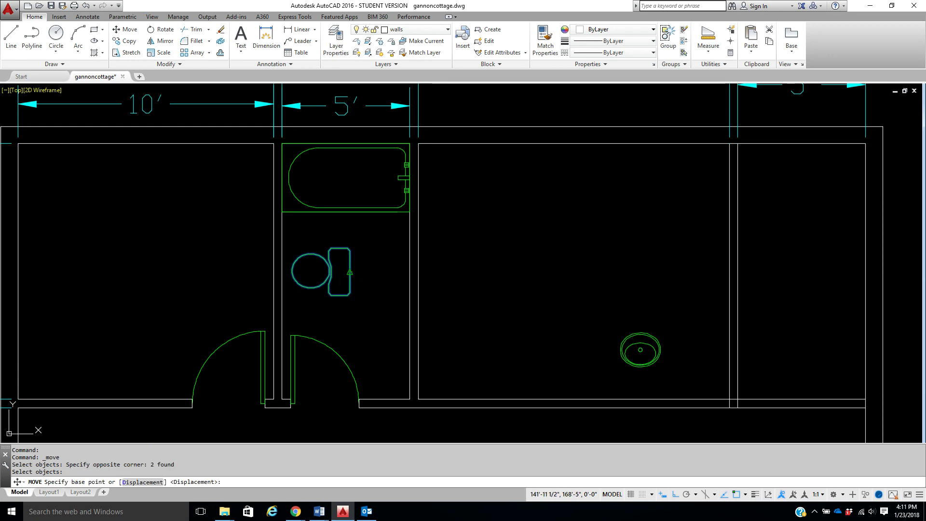
click(349, 273)
click(410, 273)
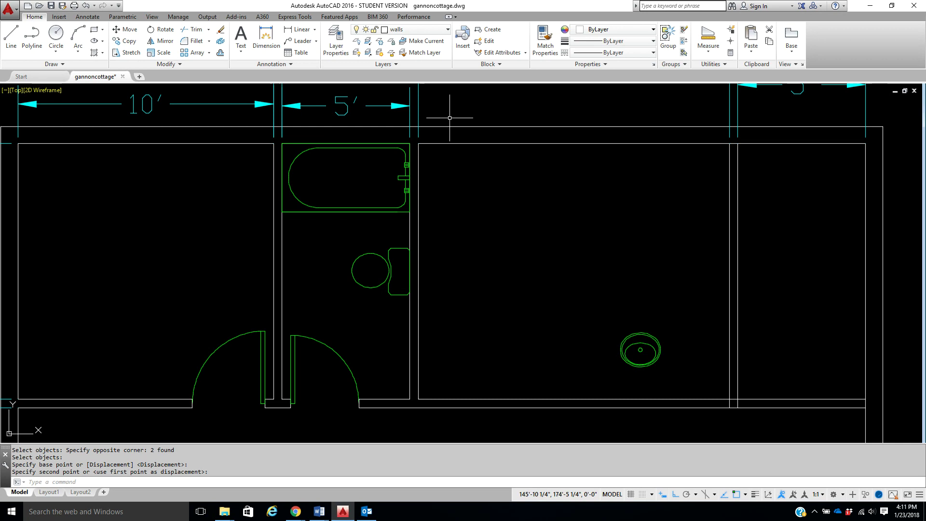
click(425, 30)
click(420, 39)
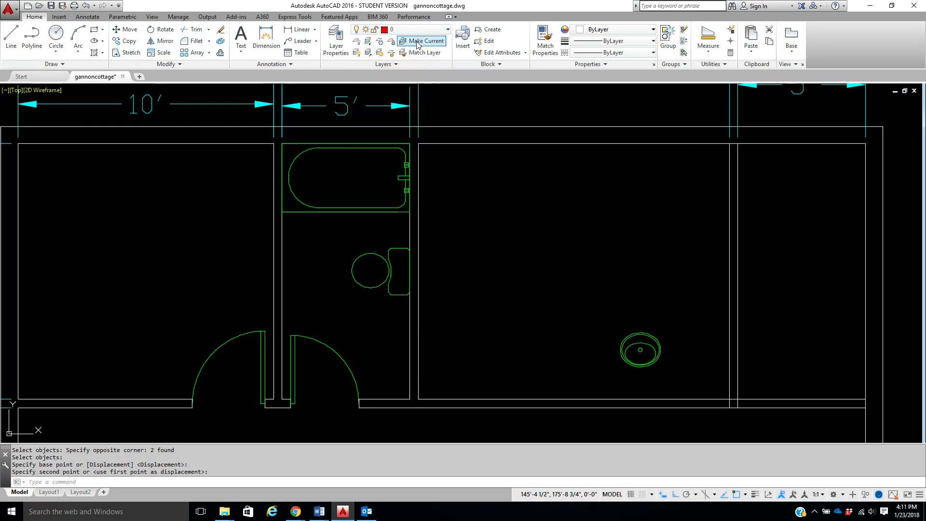
- Draw a radius-18 circle centred on the toilet bowl using Center osnap
click(56, 35)
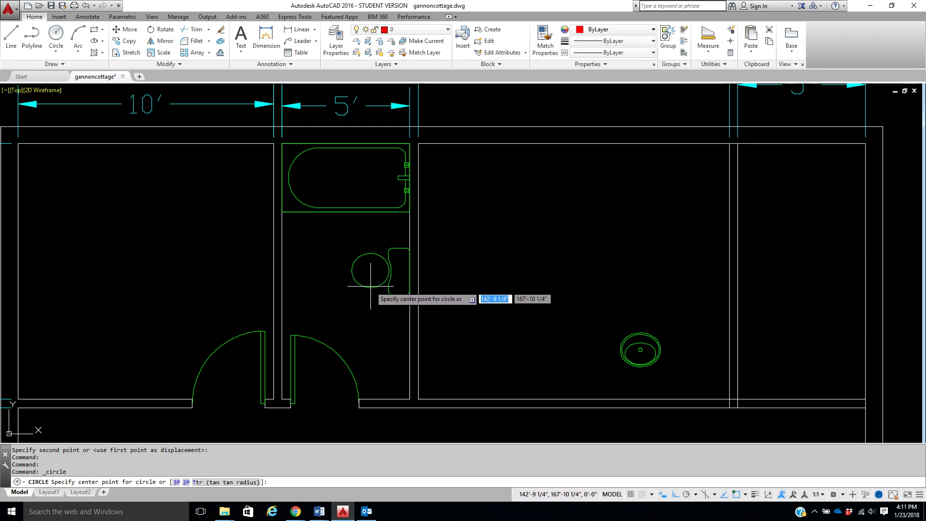
key(F3)
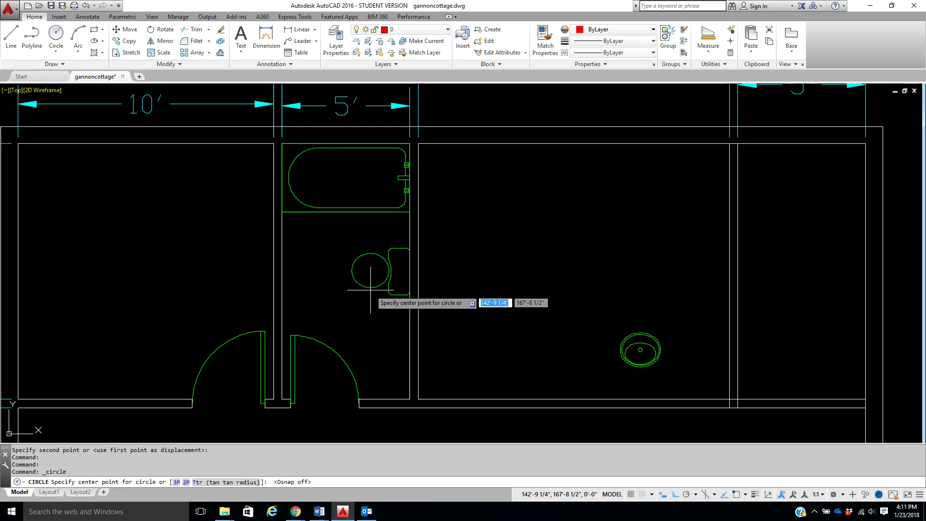
key(F3)
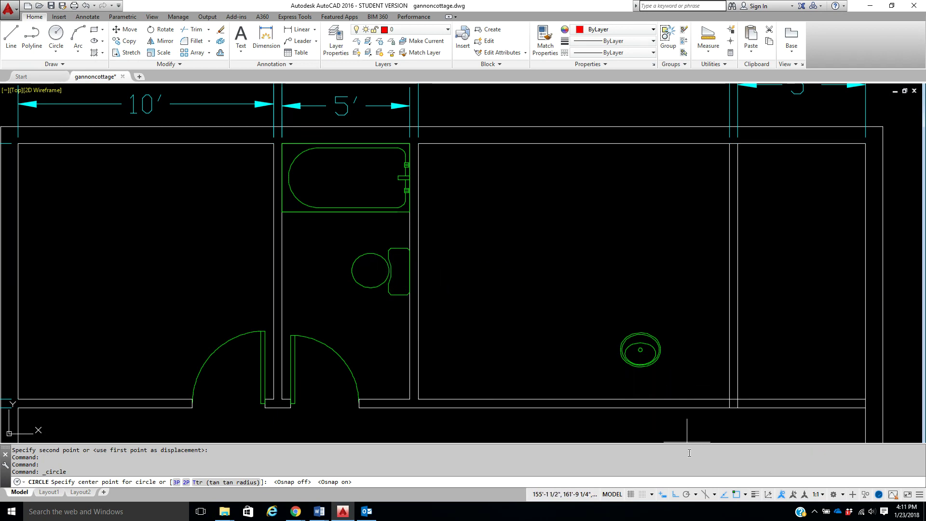
click(746, 494)
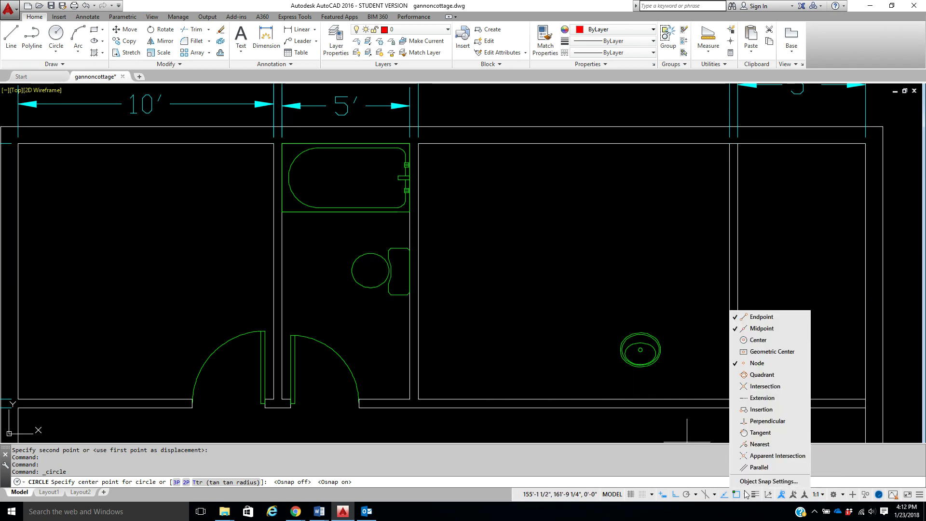
click(594, 320)
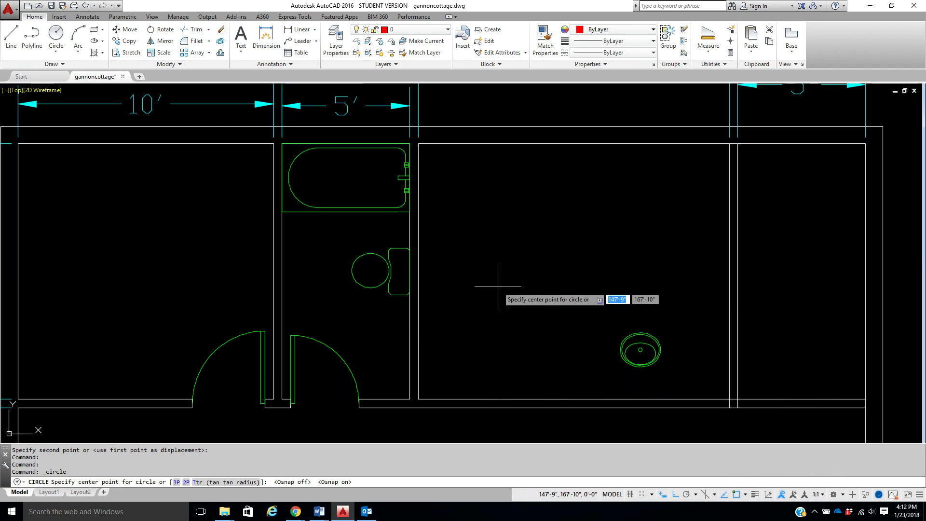
click(371, 270)
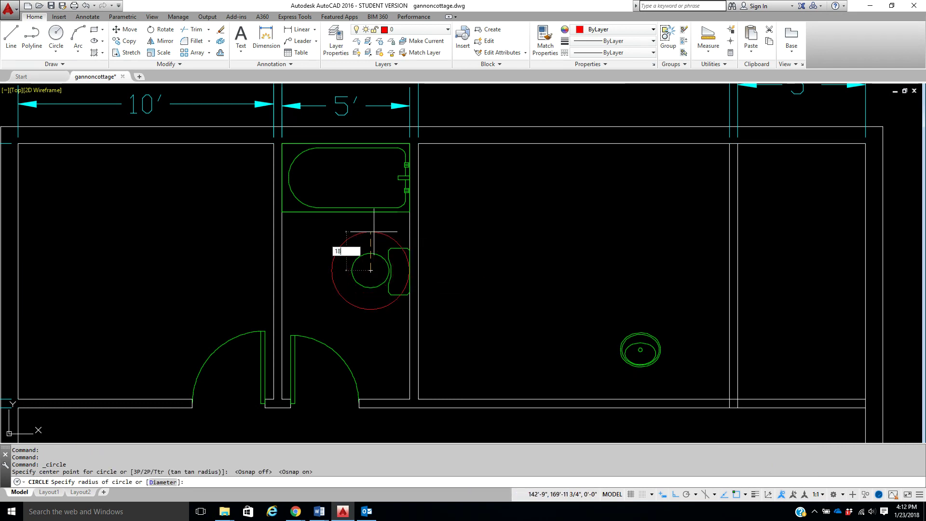
key(Return)
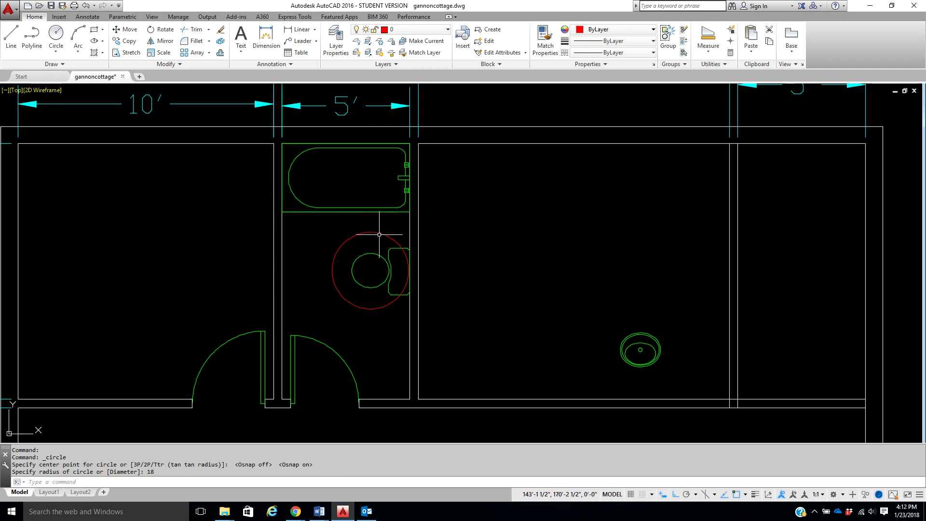
- Move the toilet and its clearance circle together up against the tub
click(123, 30)
click(334, 230)
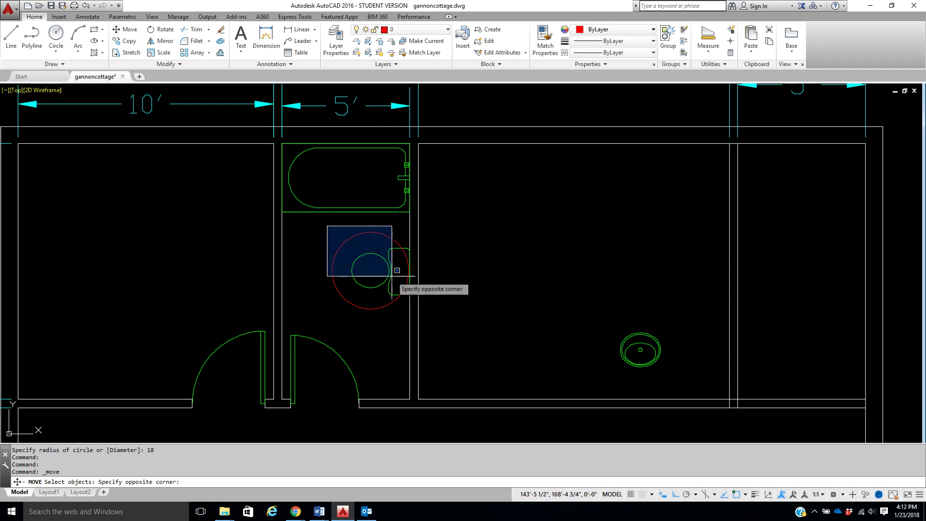
click(452, 316)
key(Return)
click(452, 306)
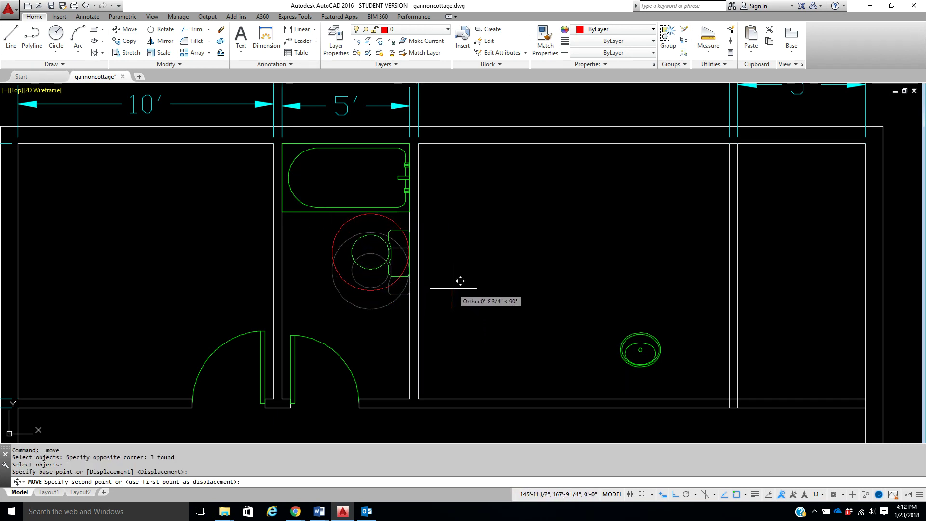
click(454, 288)
middle_drag(459, 294, 452, 277)
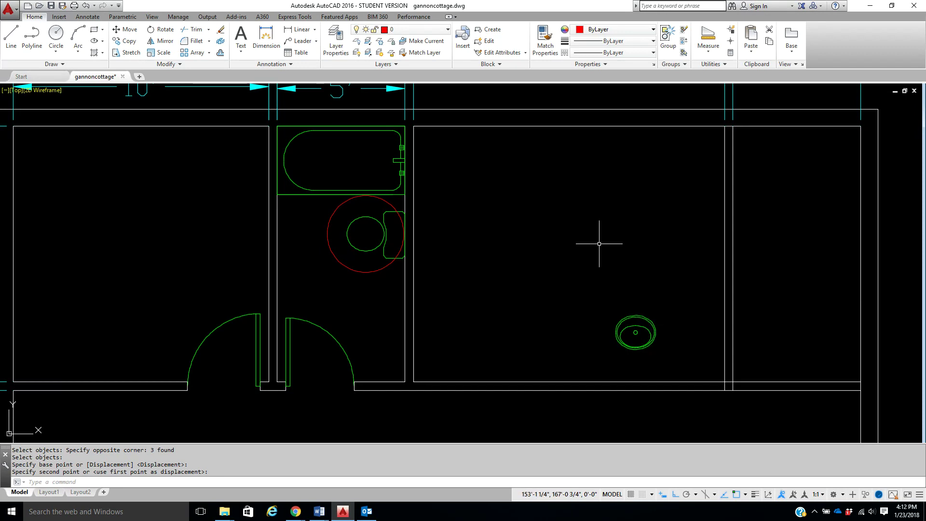
- On the counters layer, offset the bathroom's right wall 18" toward the toilet
click(427, 29)
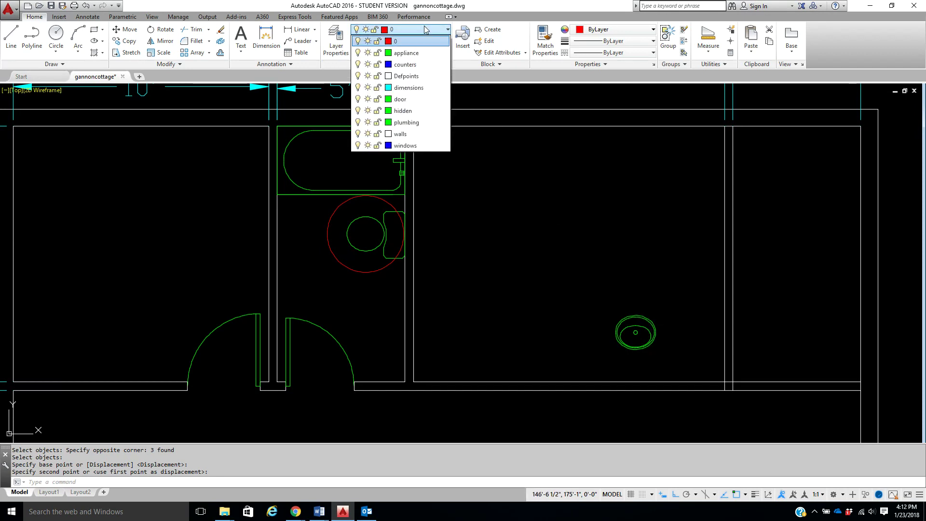
click(423, 65)
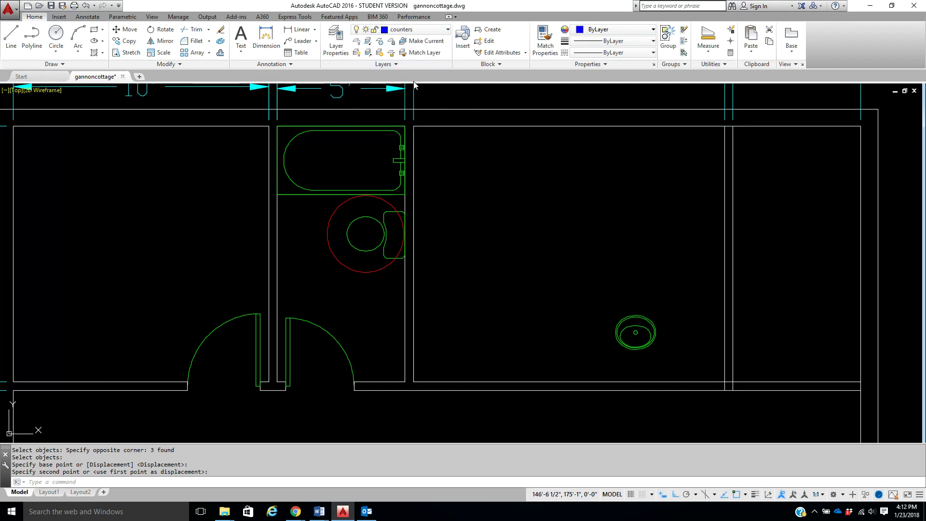
click(221, 52)
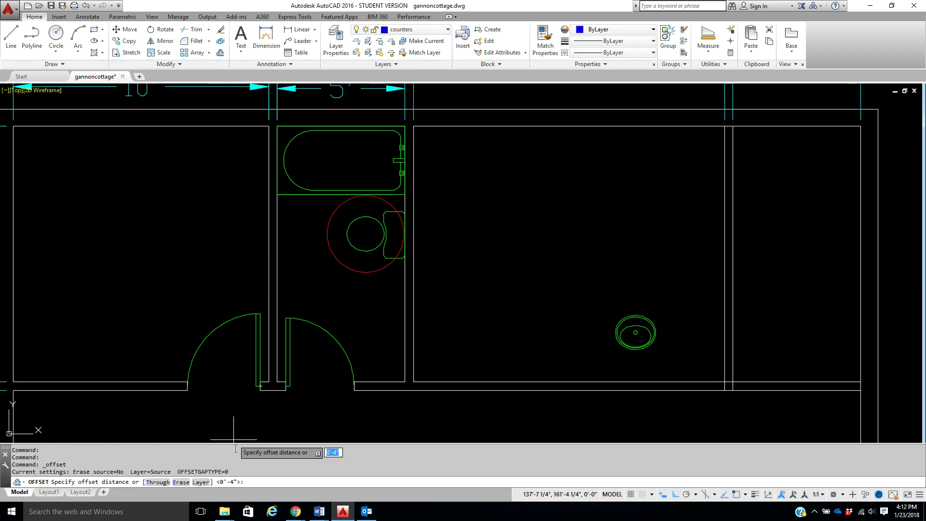
click(200, 482)
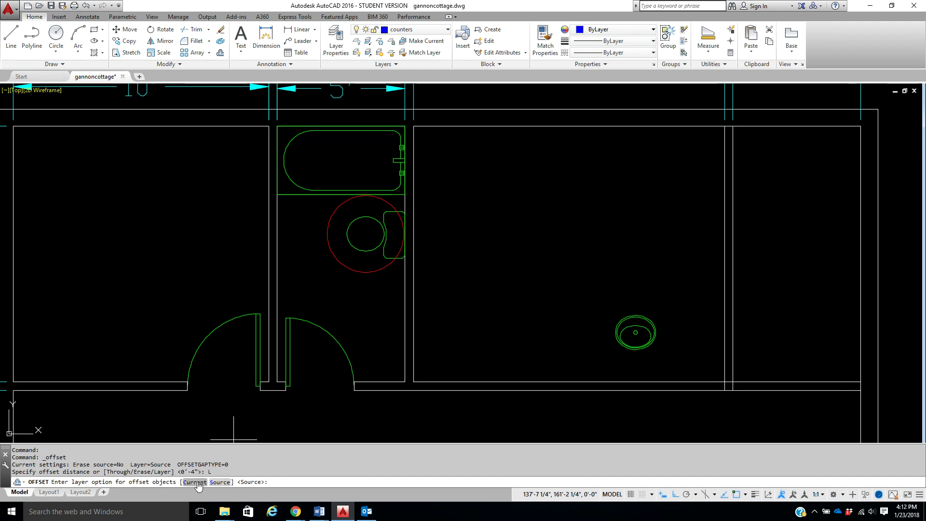
click(196, 482)
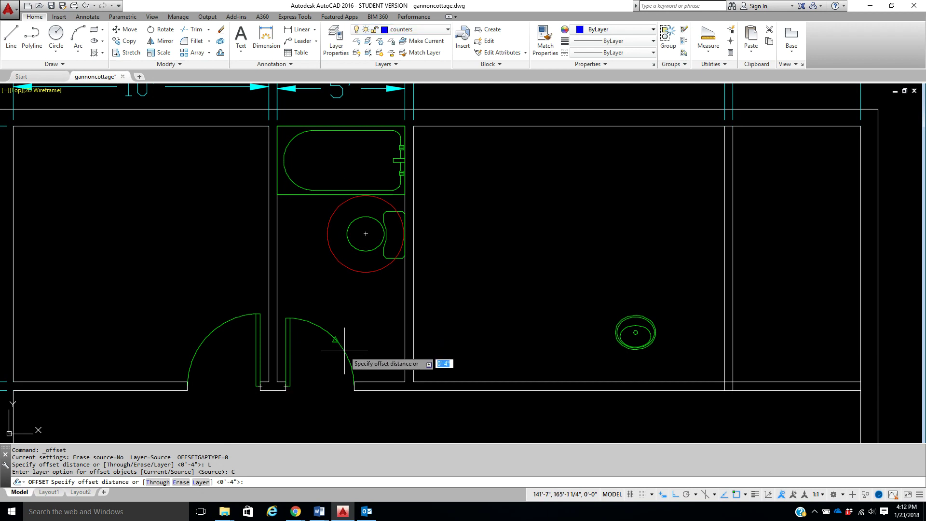
key(Return)
click(405, 321)
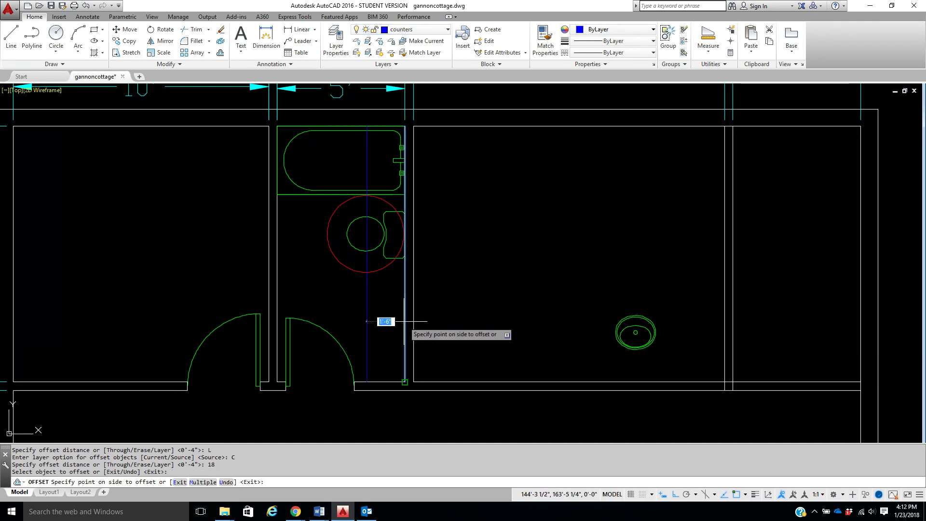
click(382, 324)
right_click(382, 324)
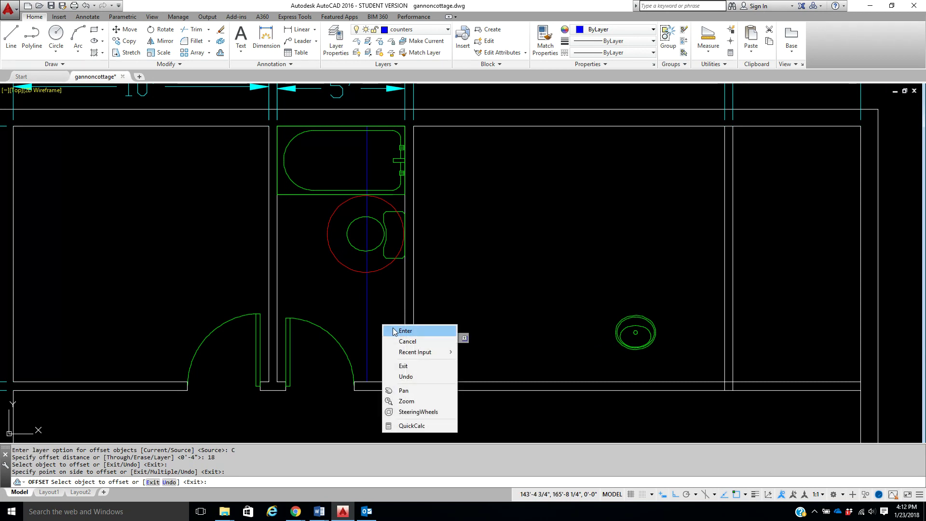
click(392, 331)
- Offset the bottom wall 4' upward and fillet it with the 18" line
right_click(383, 284)
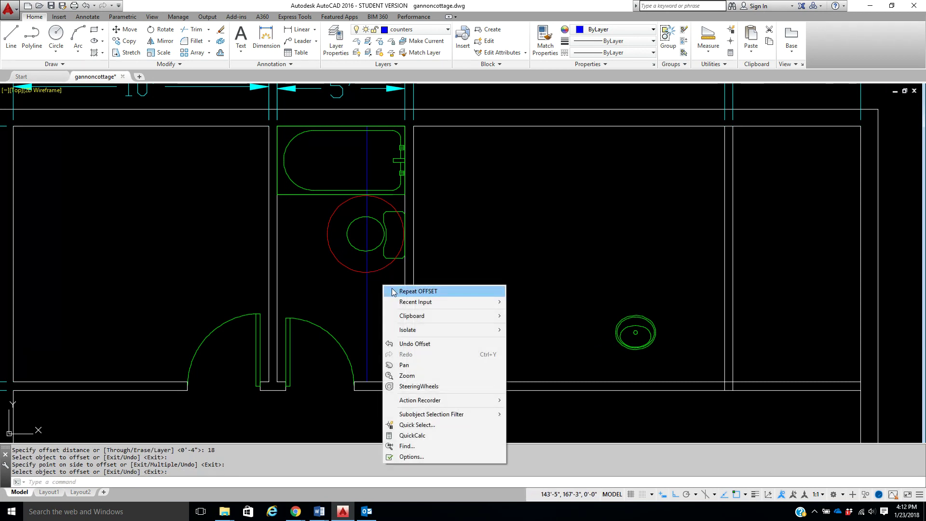
click(394, 290)
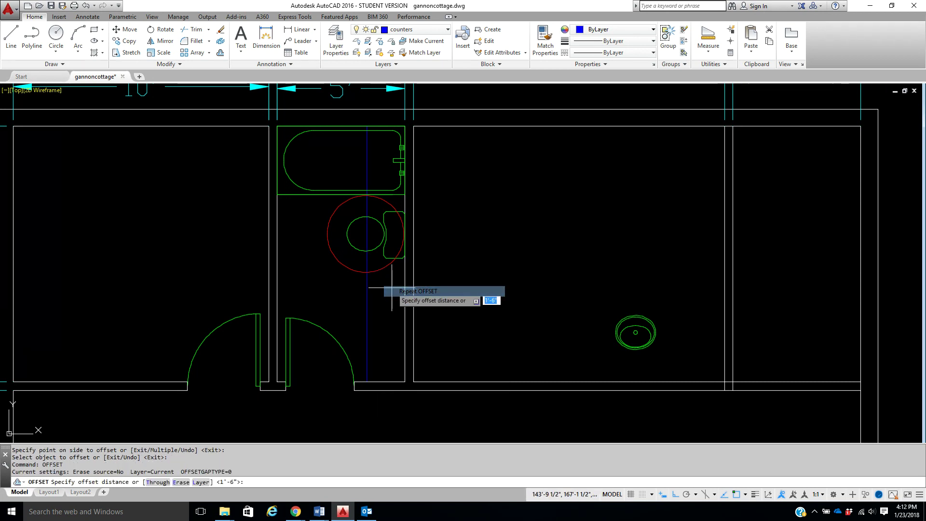
click(367, 382)
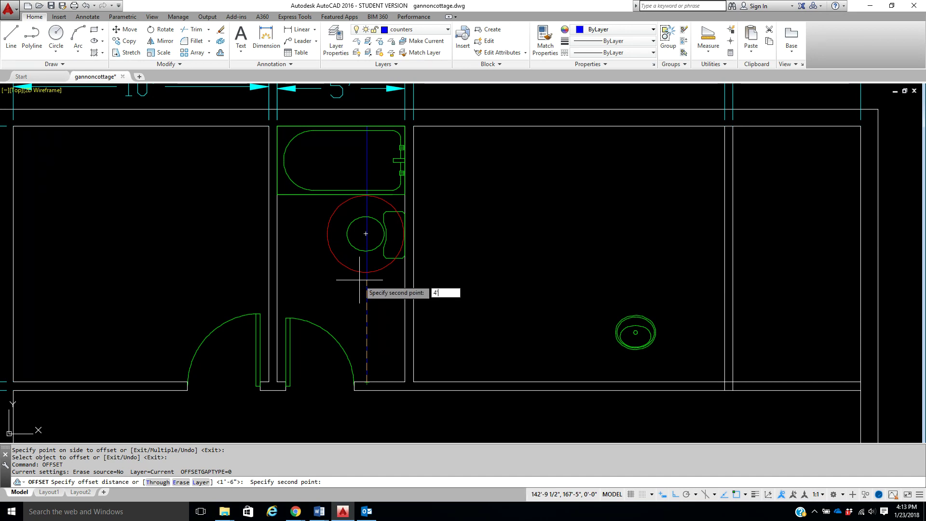
key(Return)
click(392, 382)
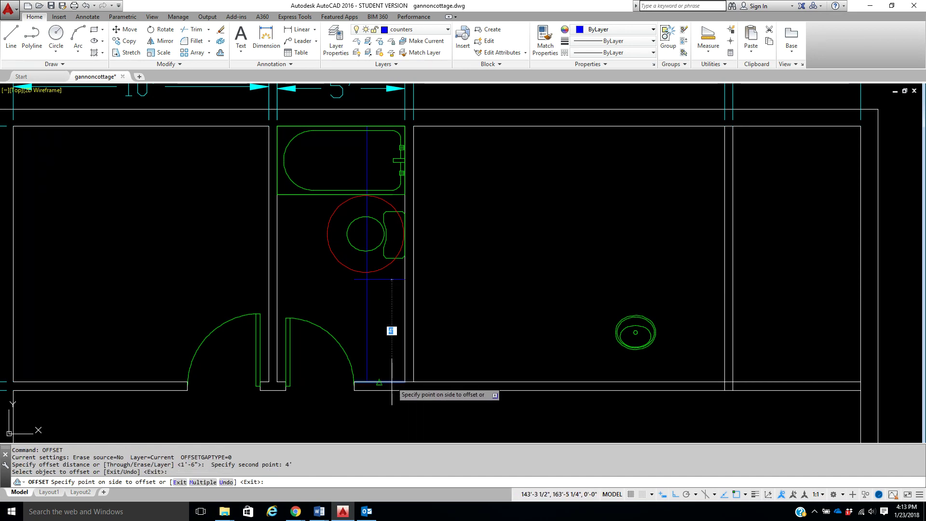
click(392, 353)
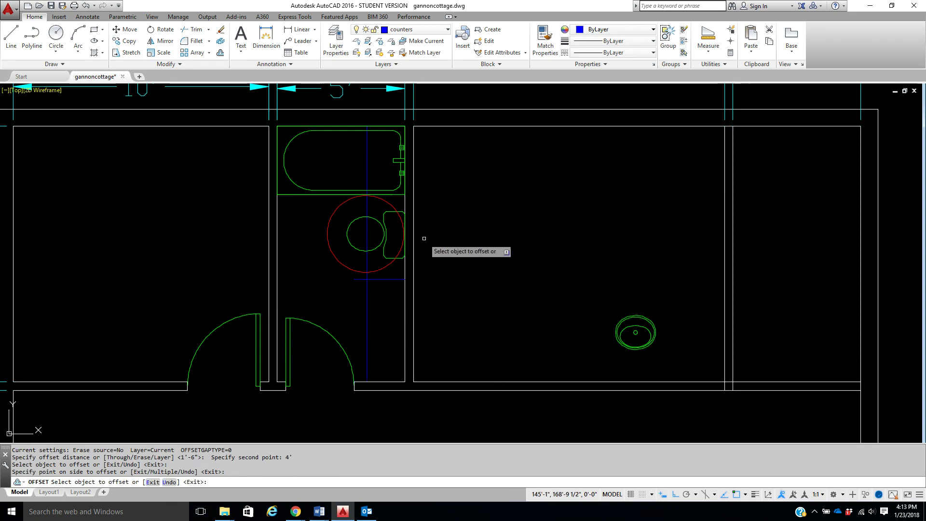
click(196, 40)
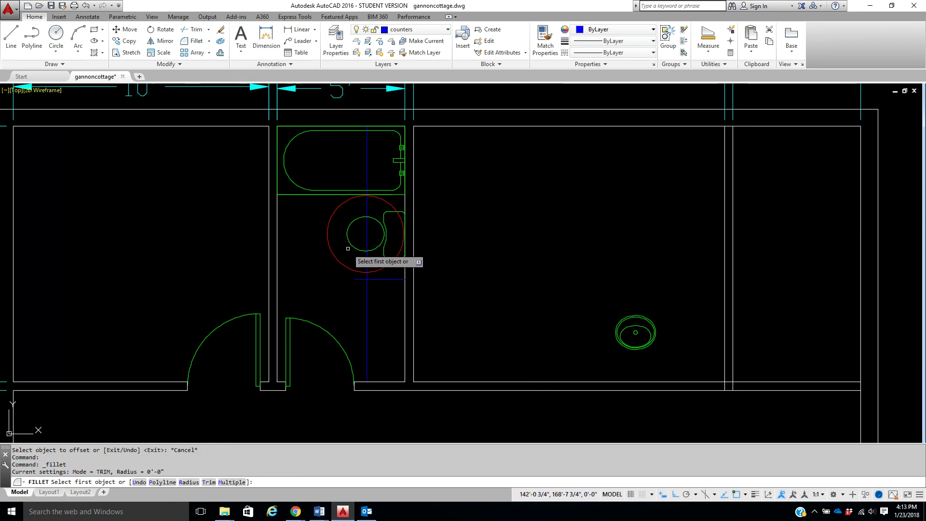
click(367, 297)
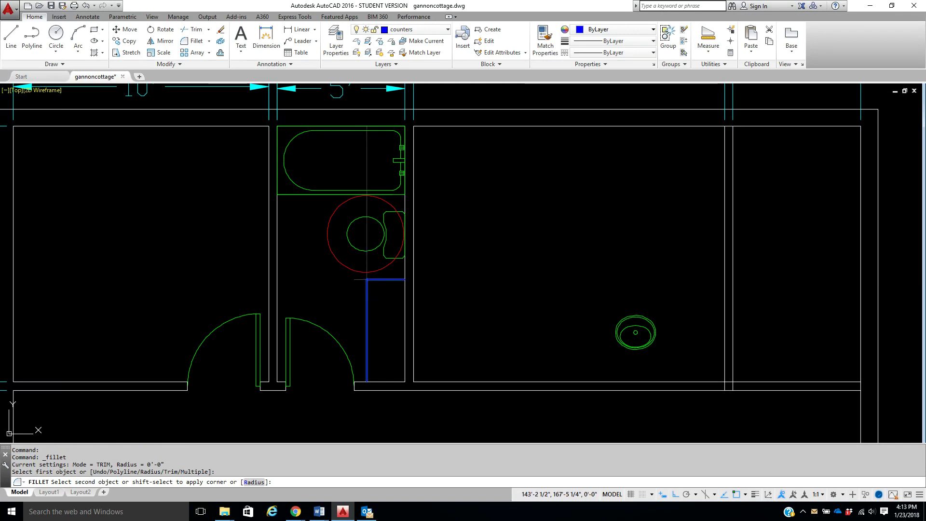
click(372, 279)
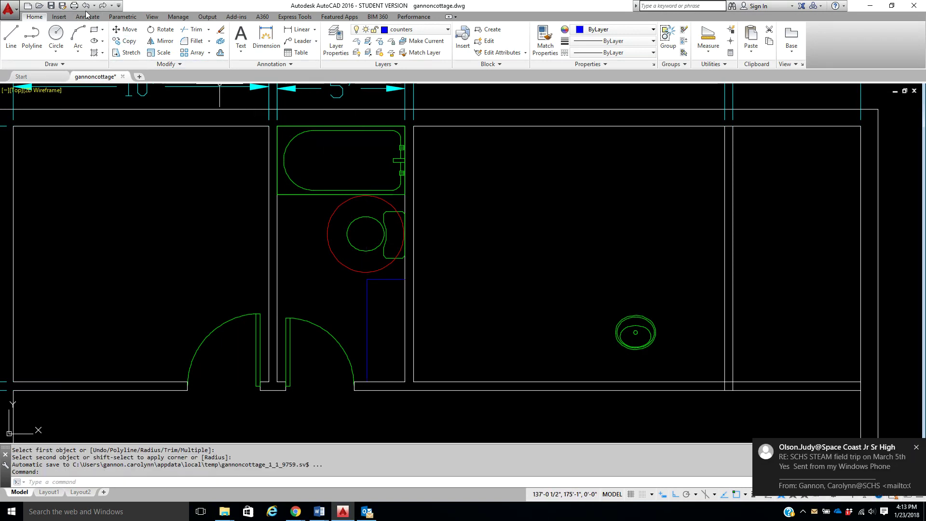
- Save the drawing, then rotate the sink 270° about its corner
click(52, 6)
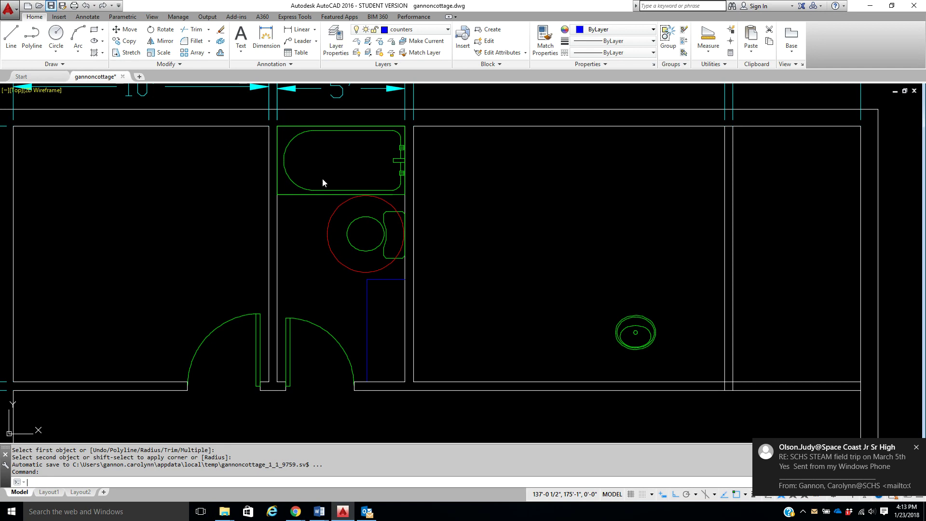
click(917, 447)
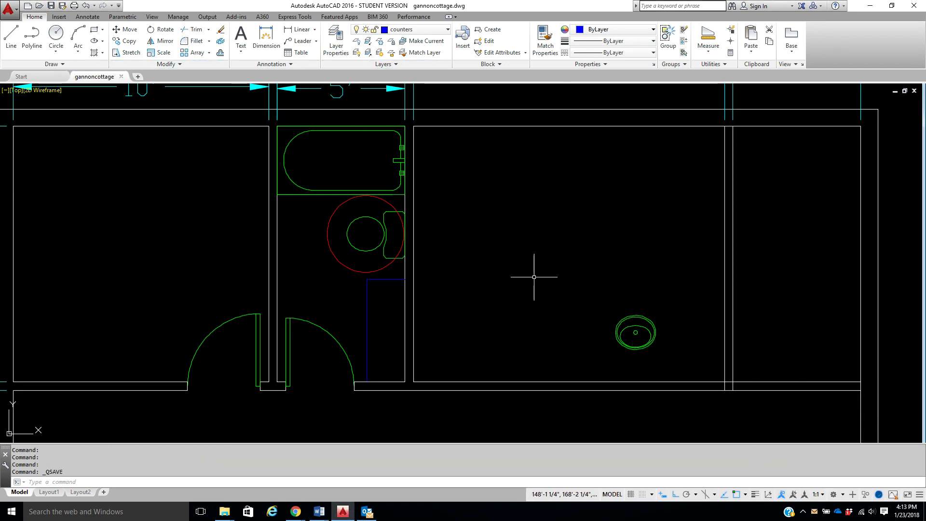
click(161, 30)
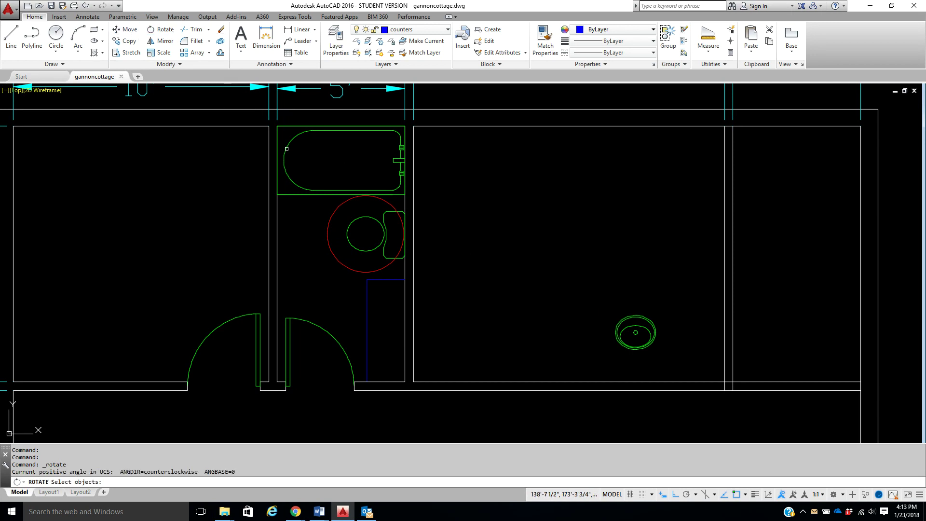
click(595, 300)
click(681, 355)
key(Return)
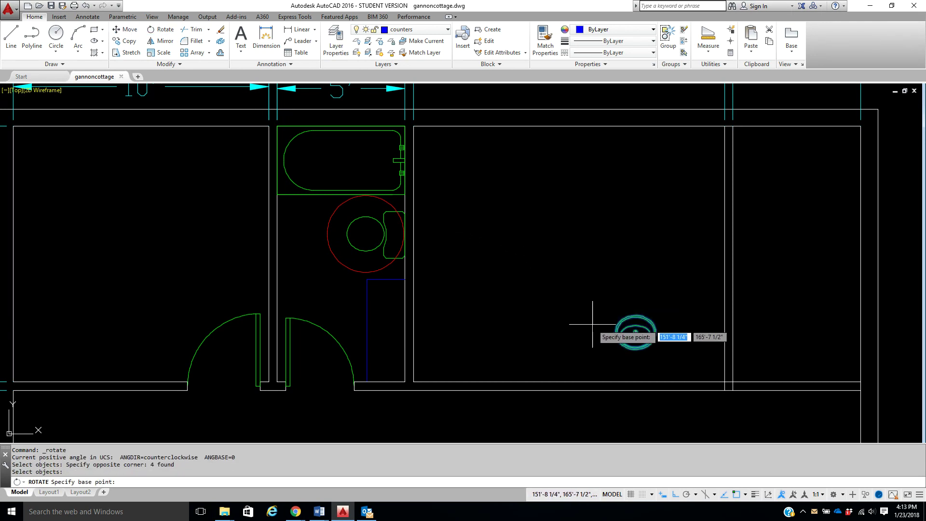
click(584, 305)
click(594, 341)
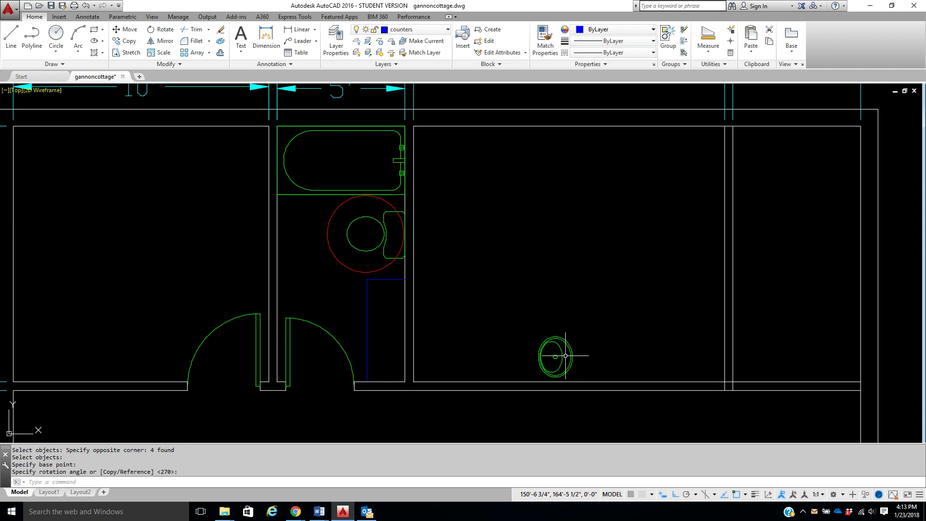
scroll(566, 362, up, 4)
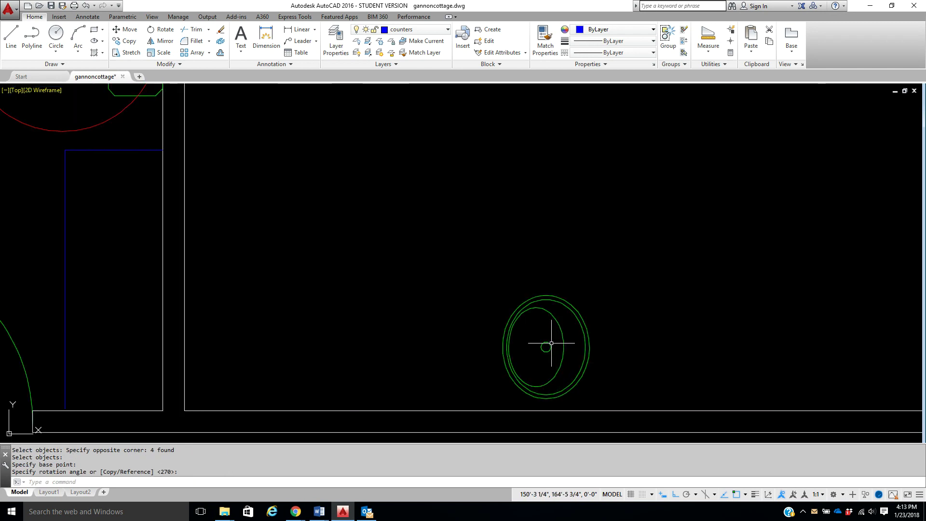
- With Ortho off, move the sink by its centre into the blue counter below the toilet
click(126, 29)
click(451, 250)
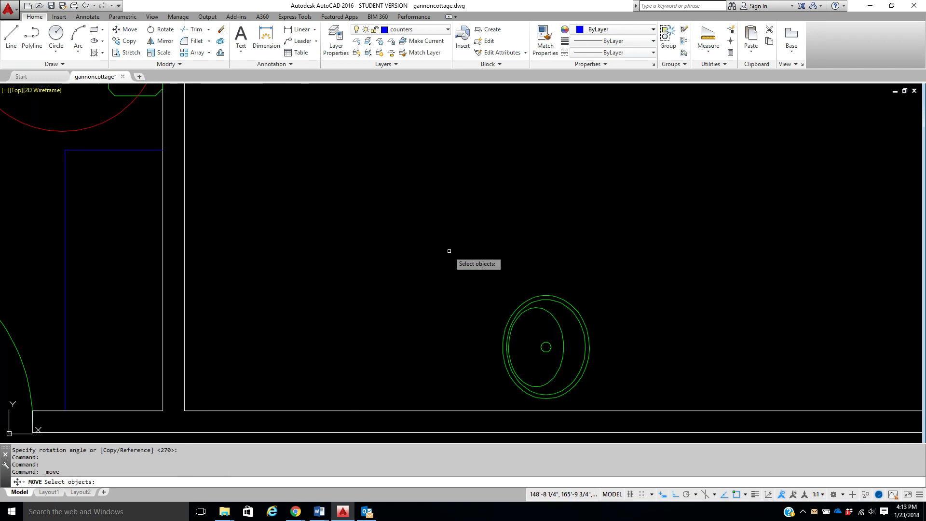
click(609, 393)
key(Return)
click(546, 347)
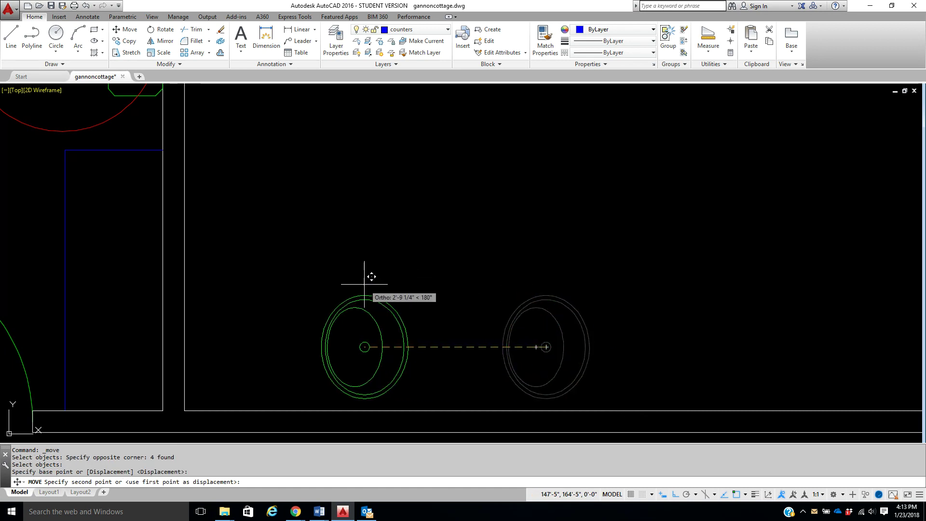
key(F8)
scroll(318, 260, down, 1)
middle_drag(319, 260, 476, 254)
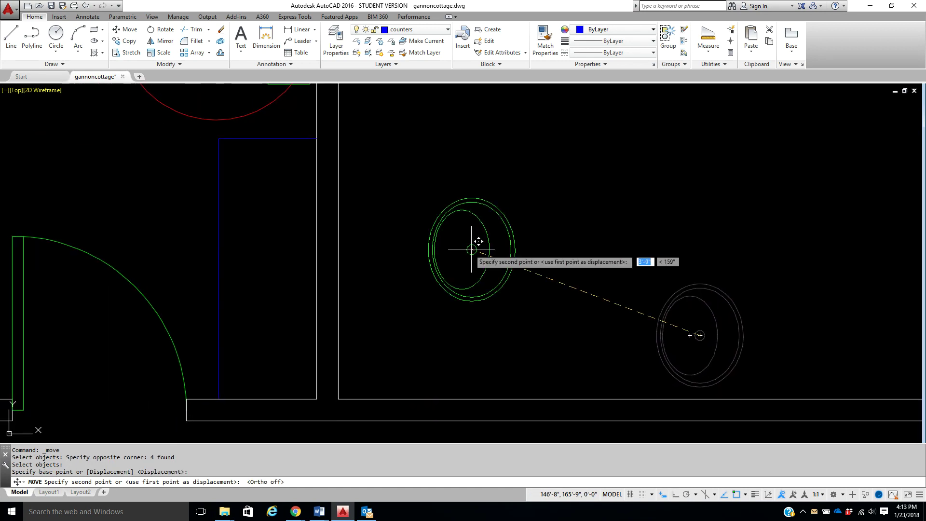
scroll(437, 237, up, 1)
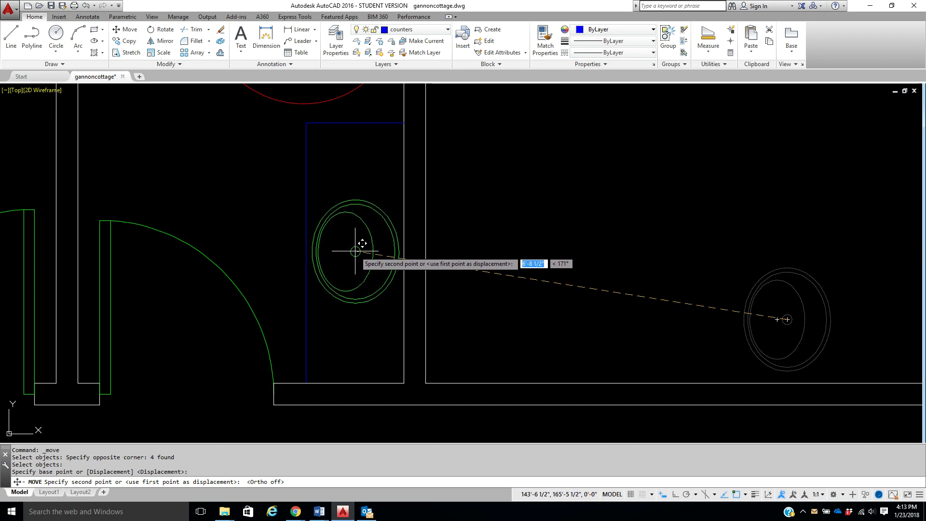
scroll(355, 251, up, 2)
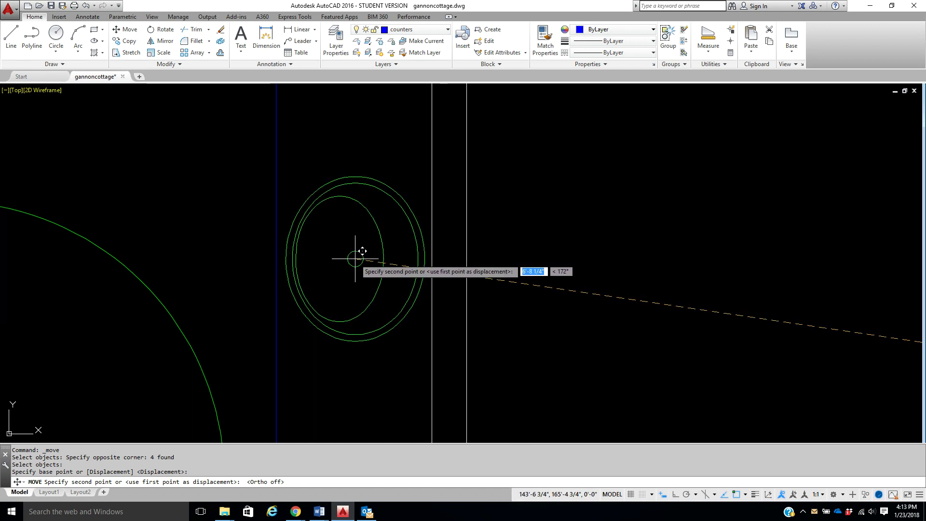
click(356, 258)
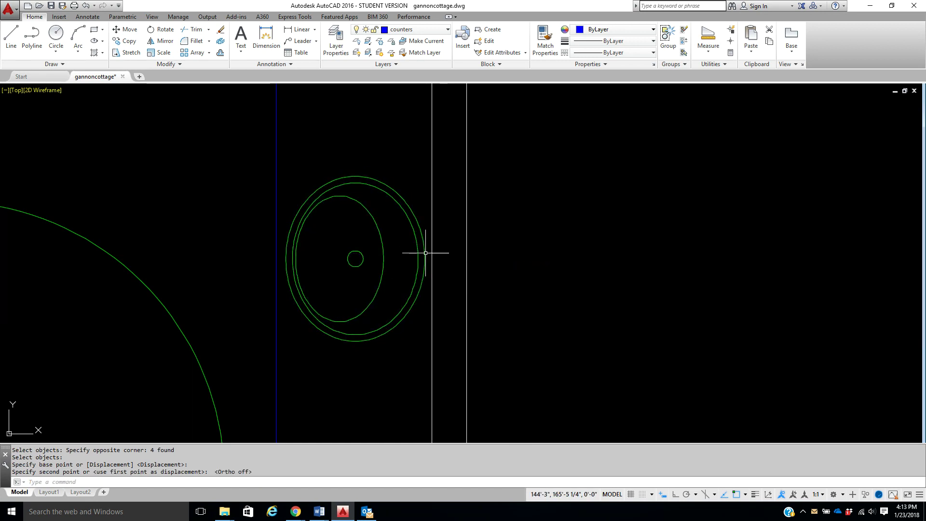
scroll(287, 261, down, 6)
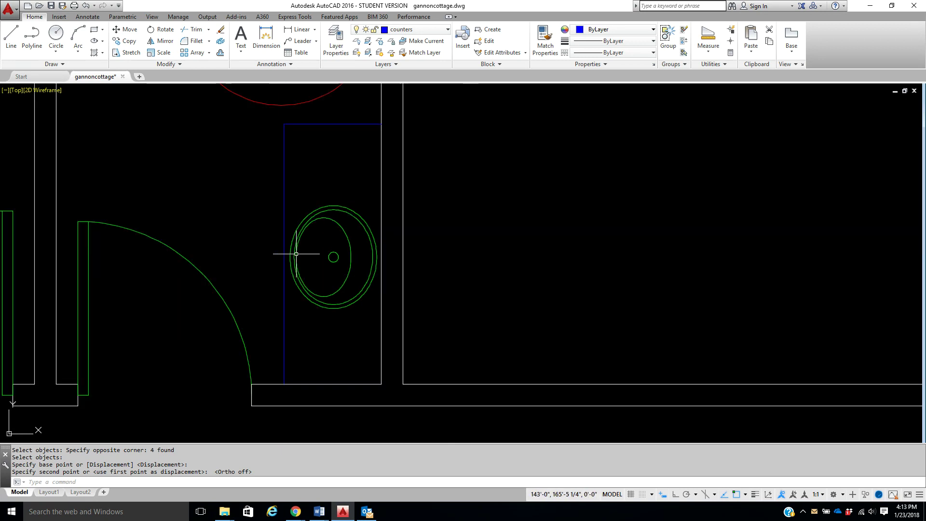
scroll(299, 258, down, 4)
scroll(340, 249, up, 2)
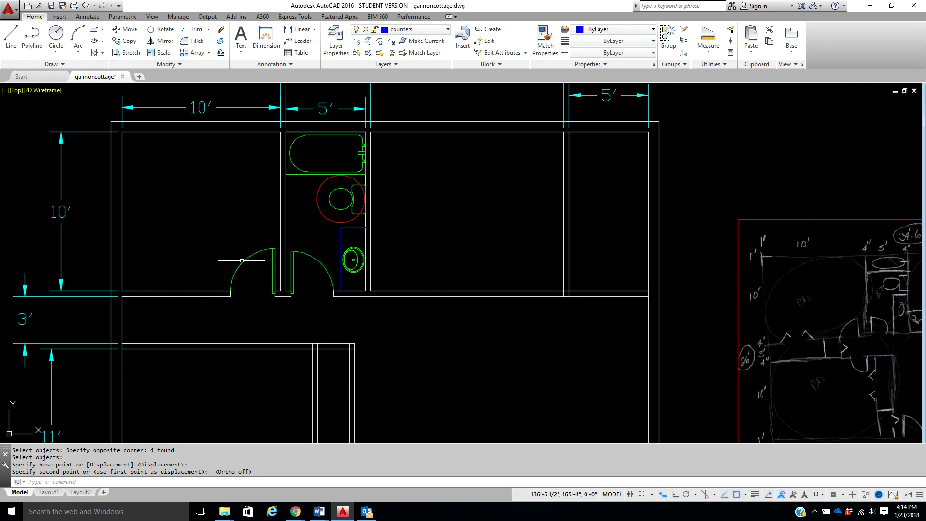
- On the walls layer, draw a vertical line with Ortho on
click(427, 29)
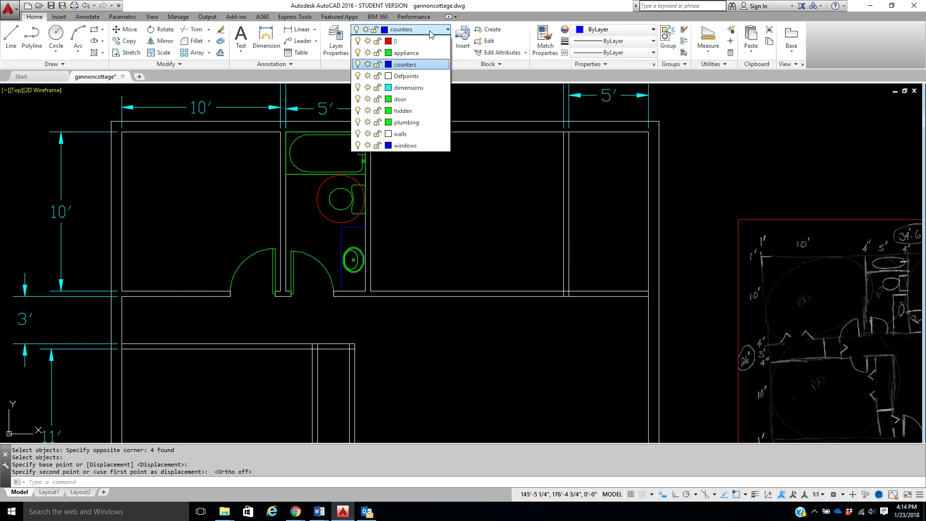
click(424, 135)
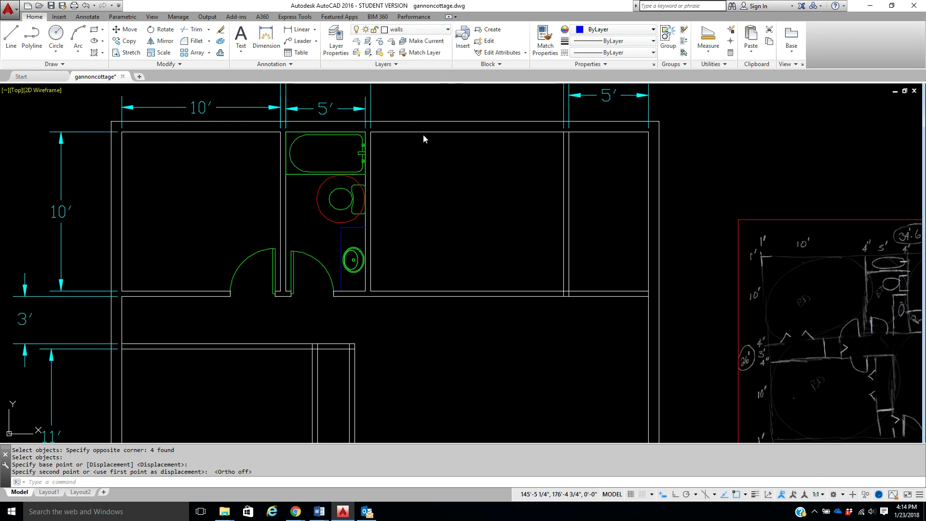
click(11, 37)
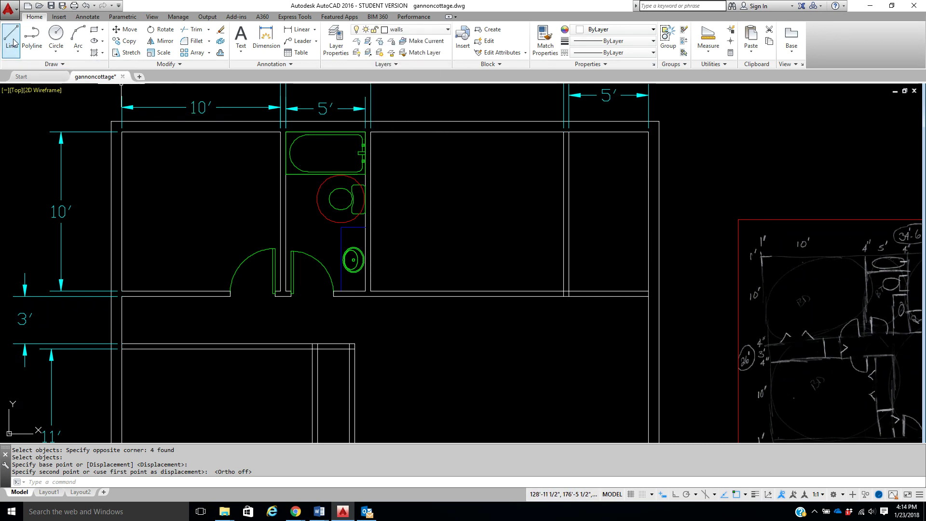
click(192, 270)
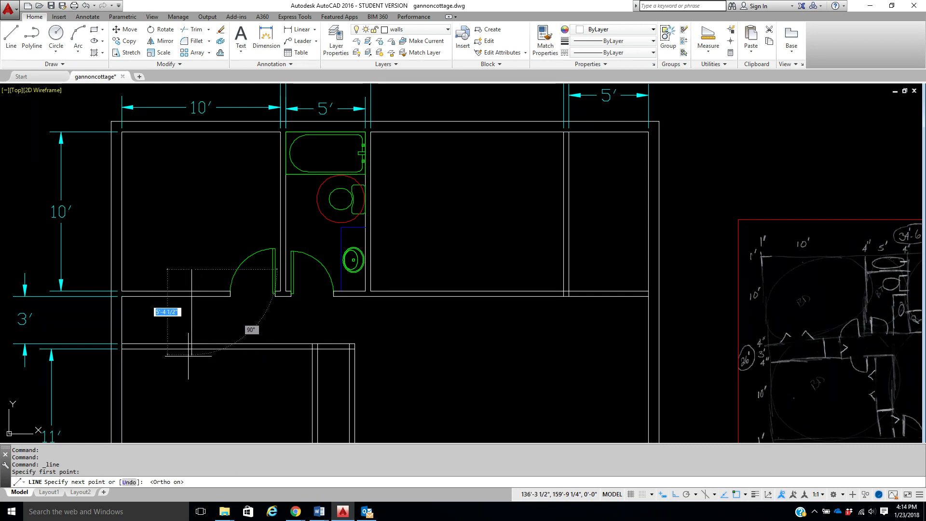
key(F8)
click(180, 371)
right_click(183, 371)
click(198, 379)
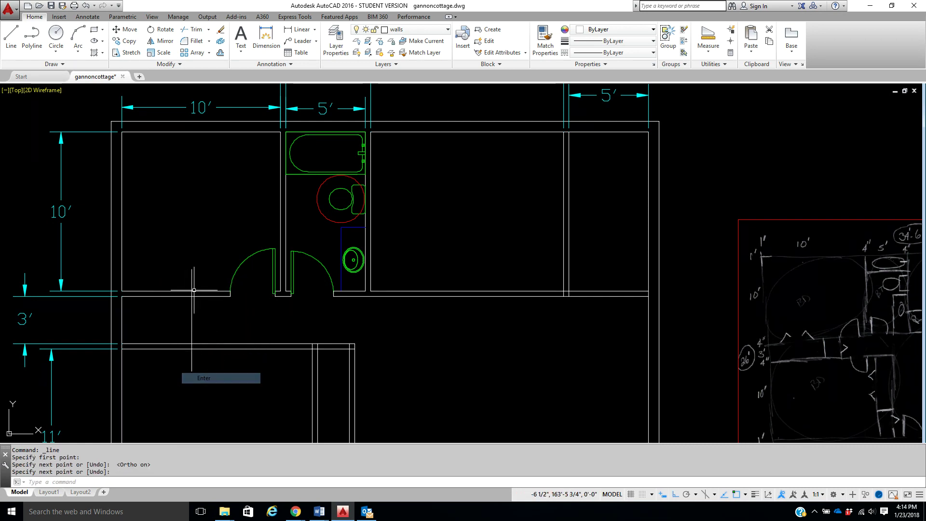
- Offset the vertical line 4" to the right to form the wall's second face
click(220, 53)
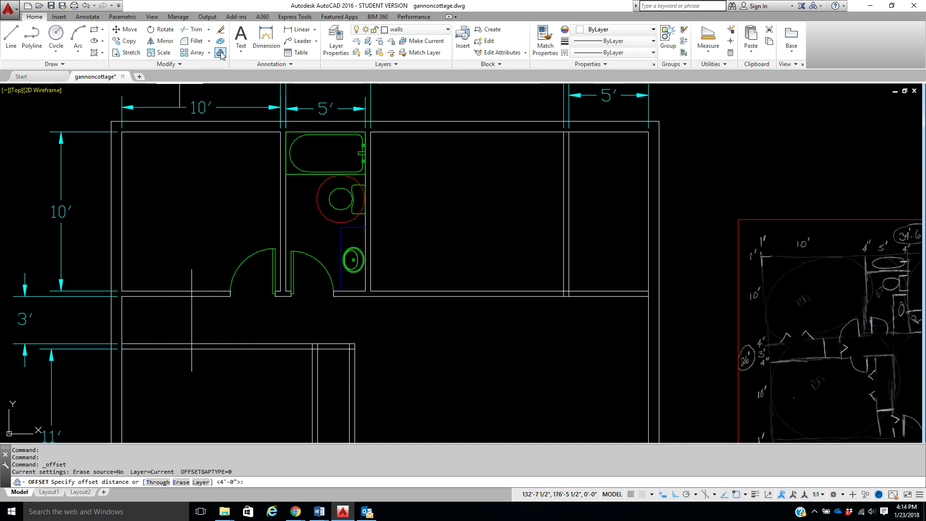
text(4)
key(Return)
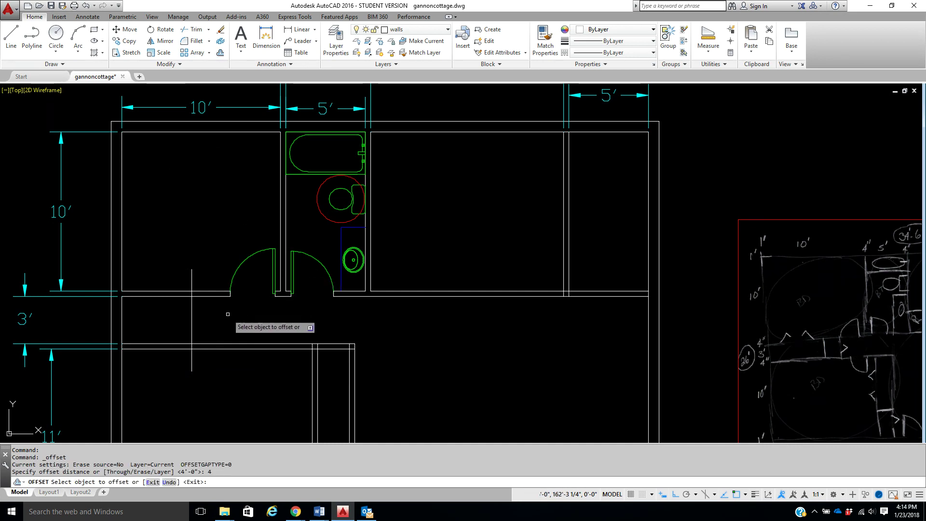
click(192, 330)
right_click(209, 320)
click(218, 327)
right_click(204, 320)
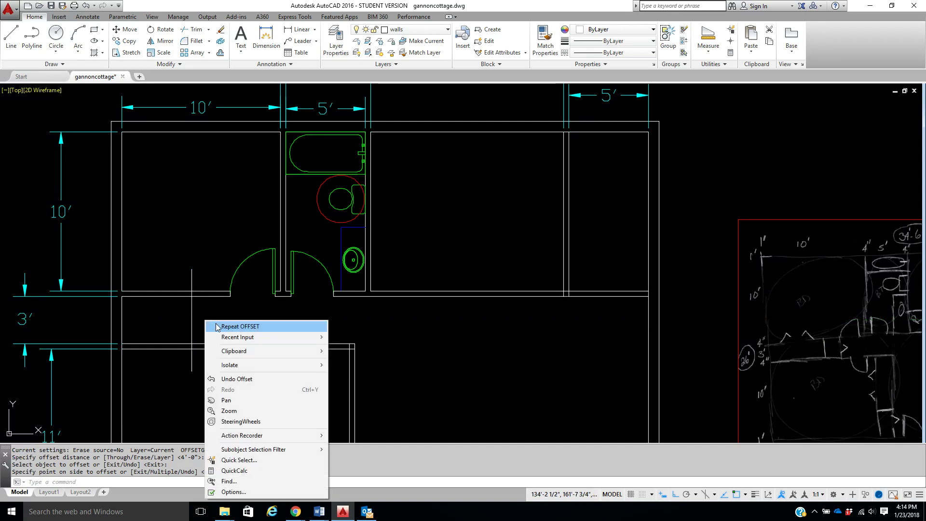
click(217, 325)
key(Return)
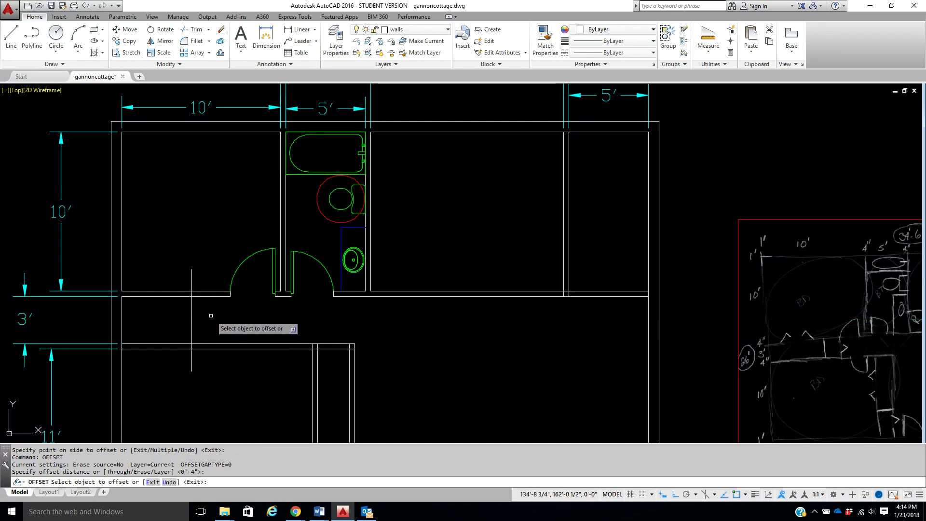
click(193, 331)
click(212, 324)
right_click(229, 329)
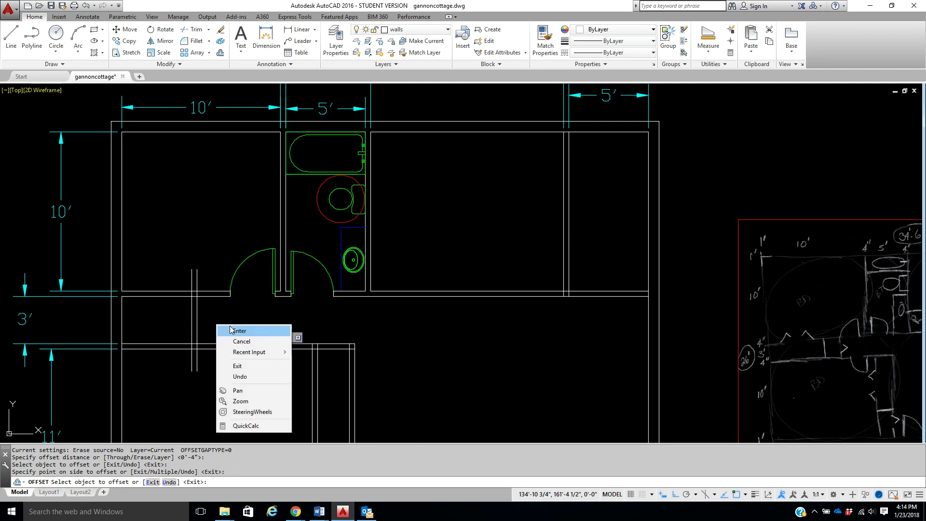
click(230, 331)
scroll(241, 311, up, 5)
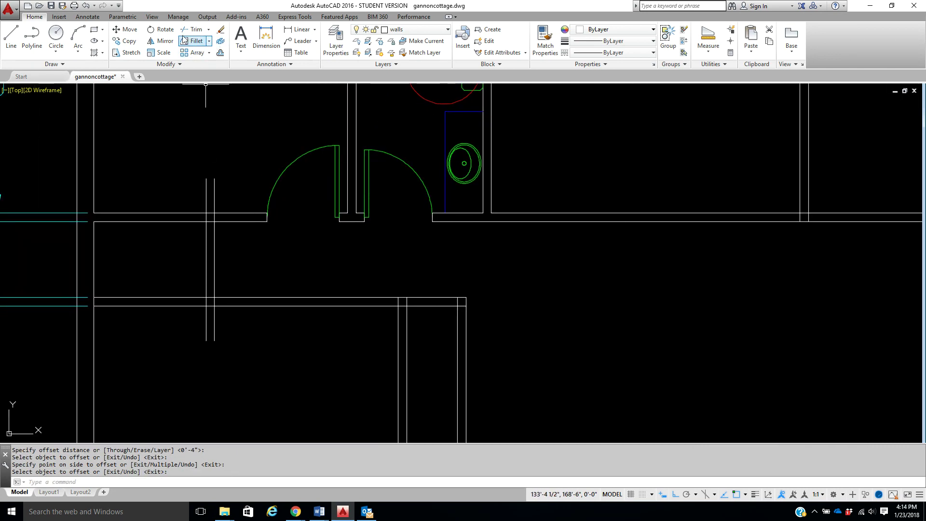
- Move both vertical lines next to the left door arc
click(129, 30)
click(225, 247)
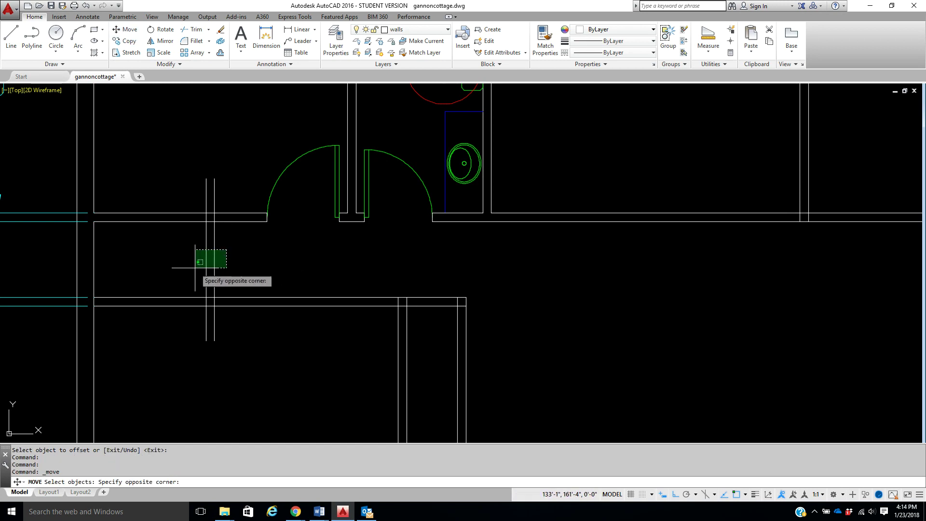
click(201, 273)
key(Return)
click(244, 260)
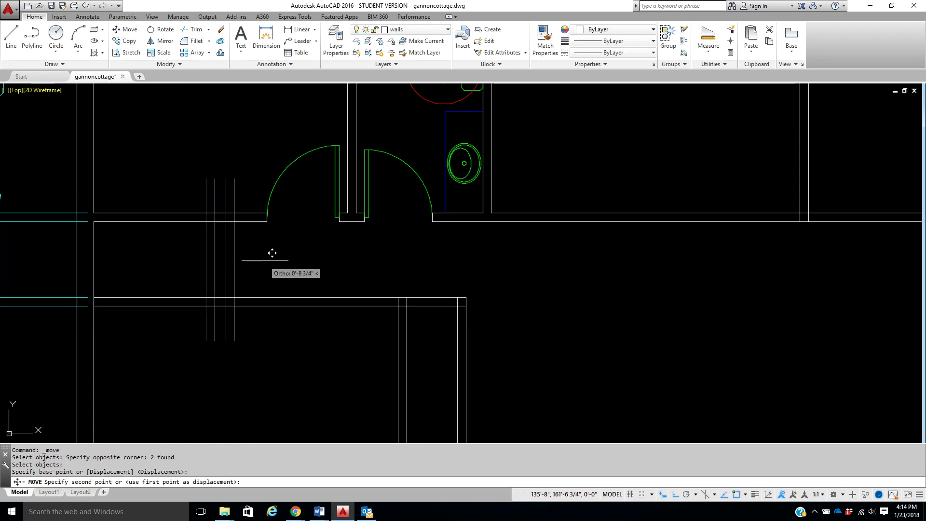
click(281, 261)
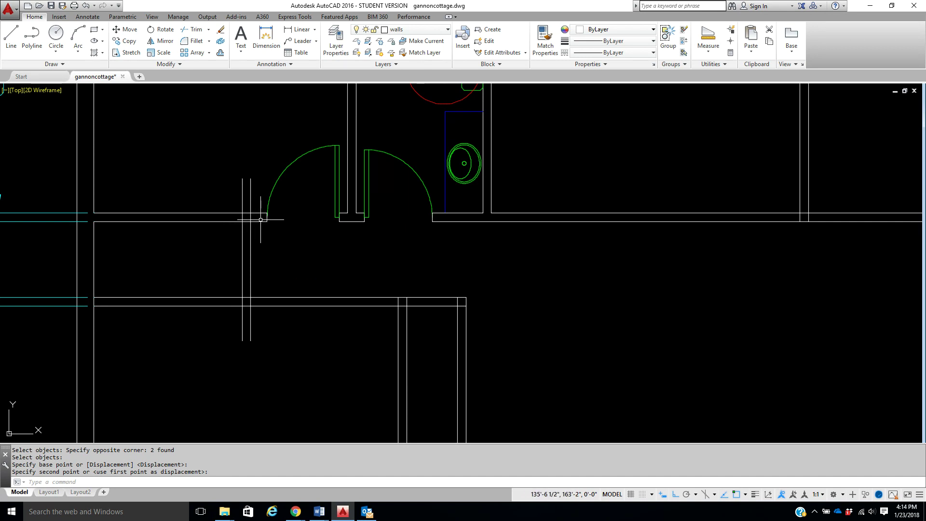
scroll(387, 240, down, 5)
scroll(534, 261, up, 6)
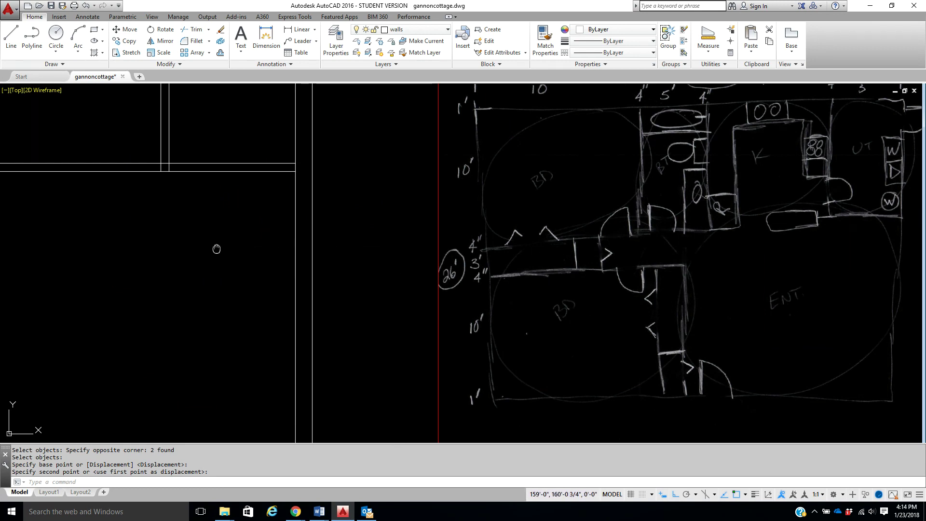
middle_drag(217, 249, 459, 254)
scroll(465, 250, up, 3)
middle_drag(339, 216, 508, 272)
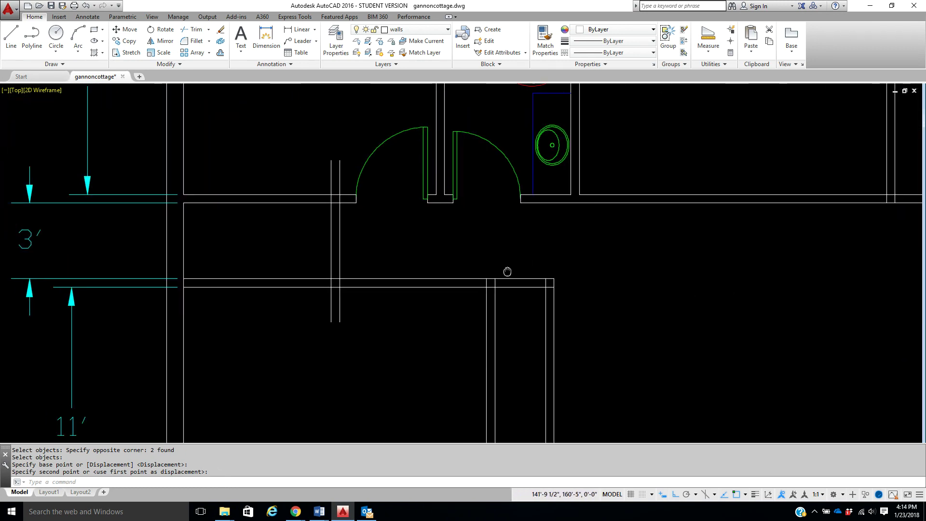
mouse_move(444, 252)
middle_down()
mouse_move(486, 265)
mouse_move(481, 248)
middle_up()
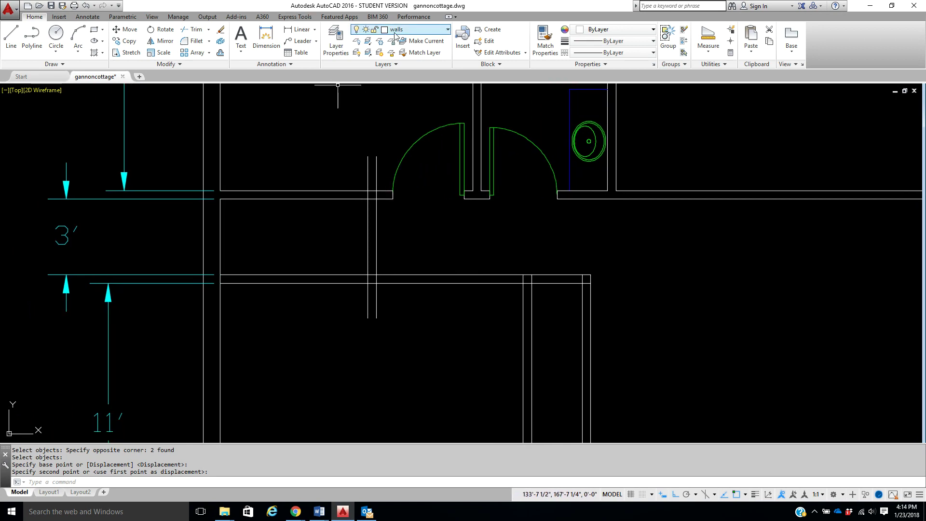
click(410, 30)
- Make dimensions the current layer and enable Intersection object snap during a linear dimension
click(409, 88)
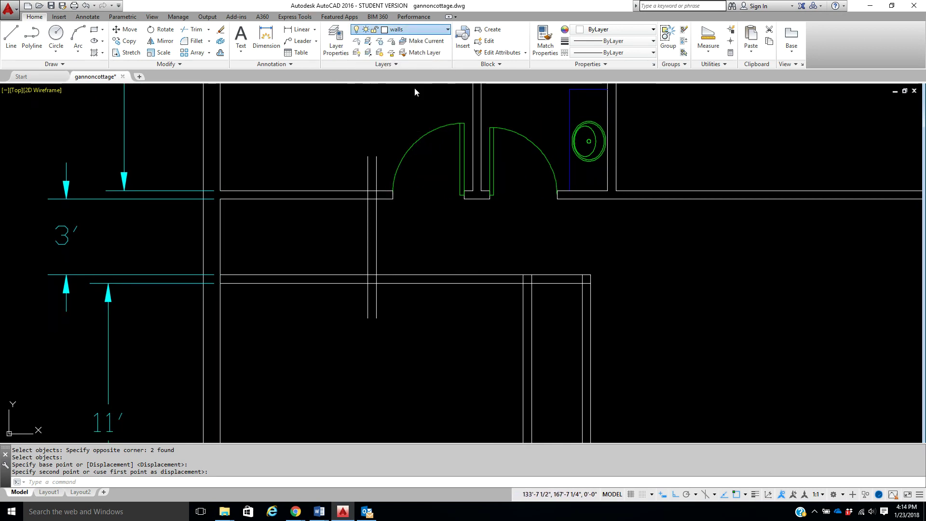
click(298, 30)
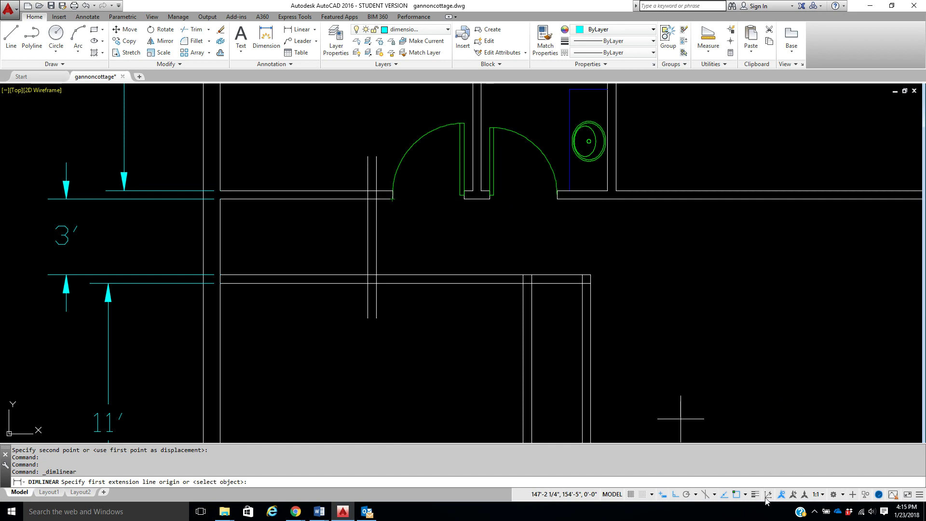
click(745, 494)
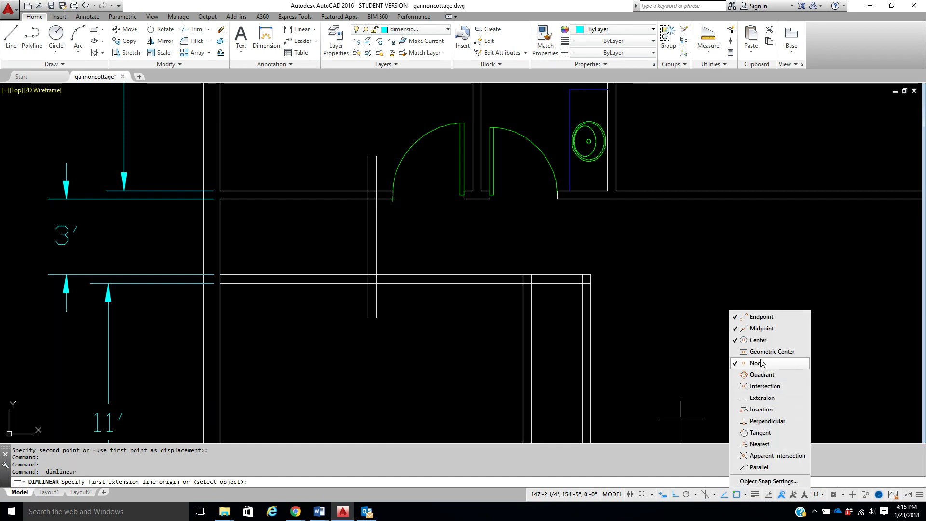
click(762, 374)
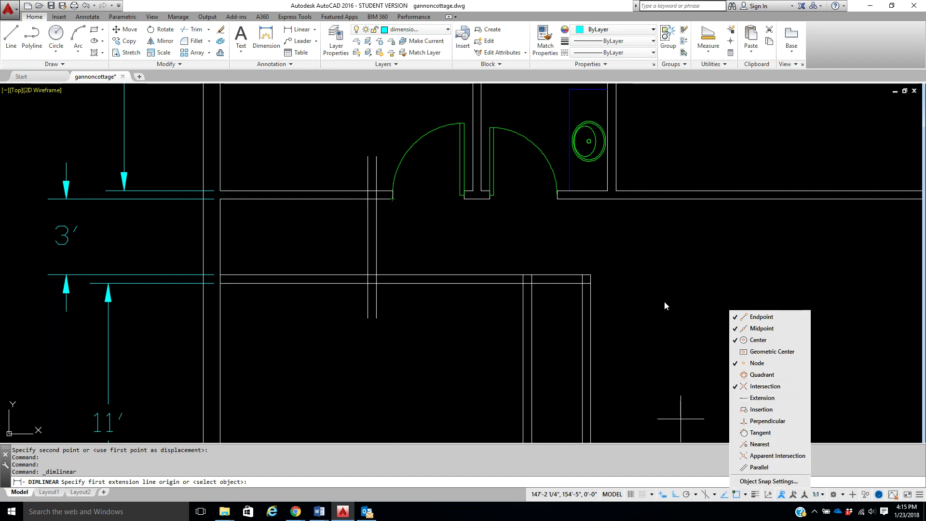
click(664, 303)
- Pick two points for a trial 7 3/4" dimension, then cancel it
click(393, 198)
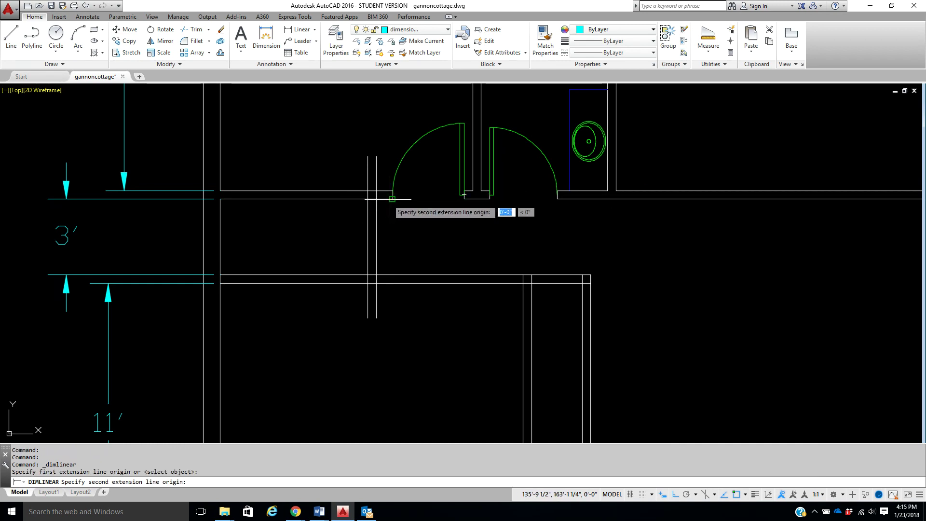
click(376, 198)
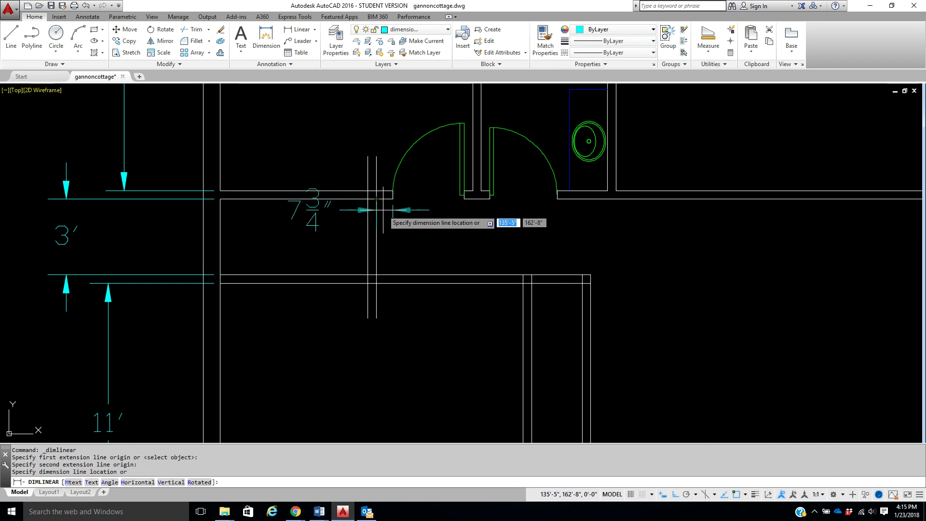
right_click(385, 211)
click(405, 228)
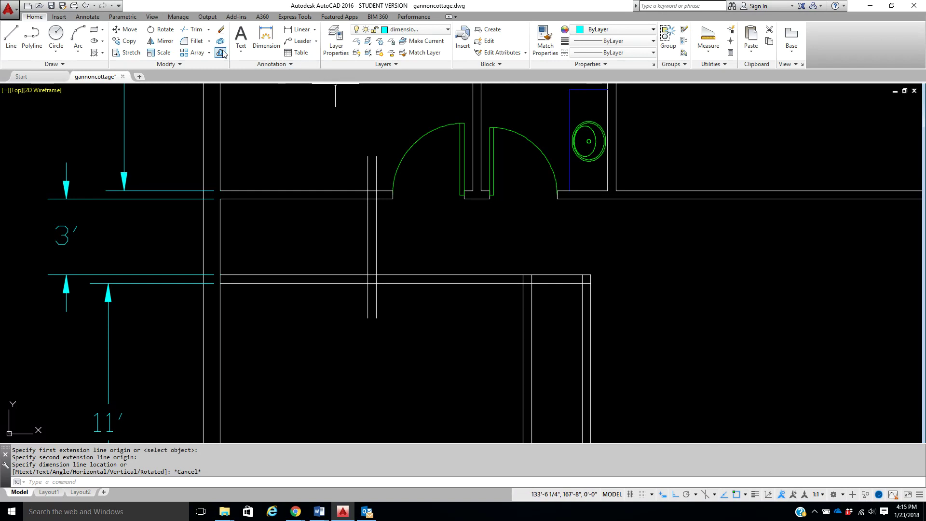
click(195, 30)
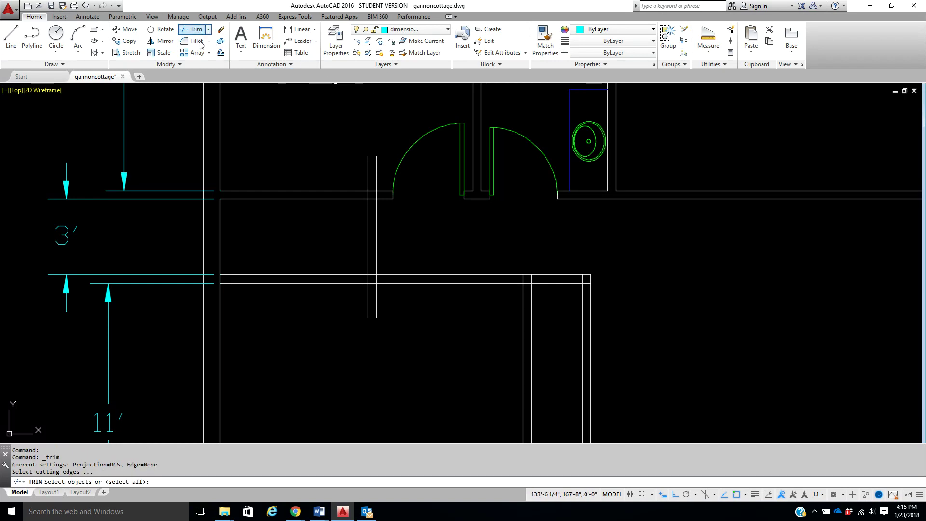
- Trim the two closet wall lines back to the upper and lower wall lines
click(315, 199)
click(326, 271)
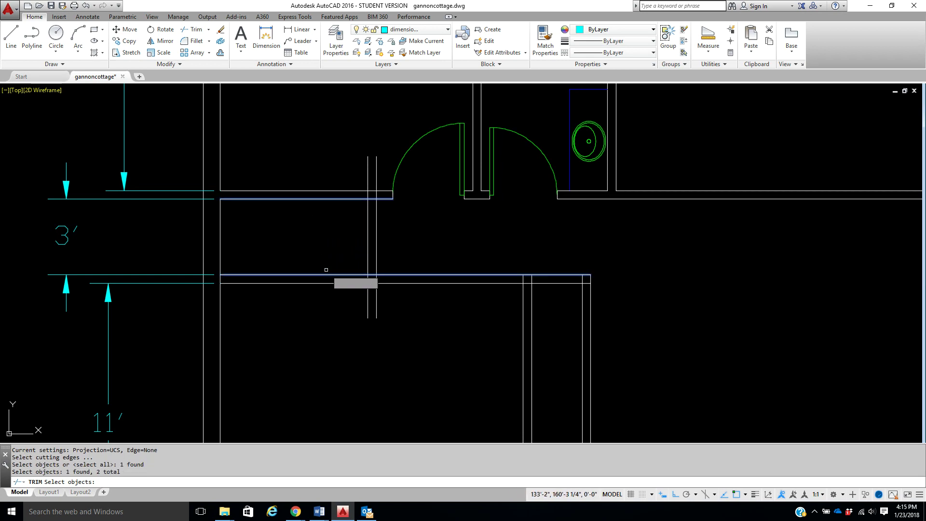
key(Return)
click(381, 162)
click(359, 173)
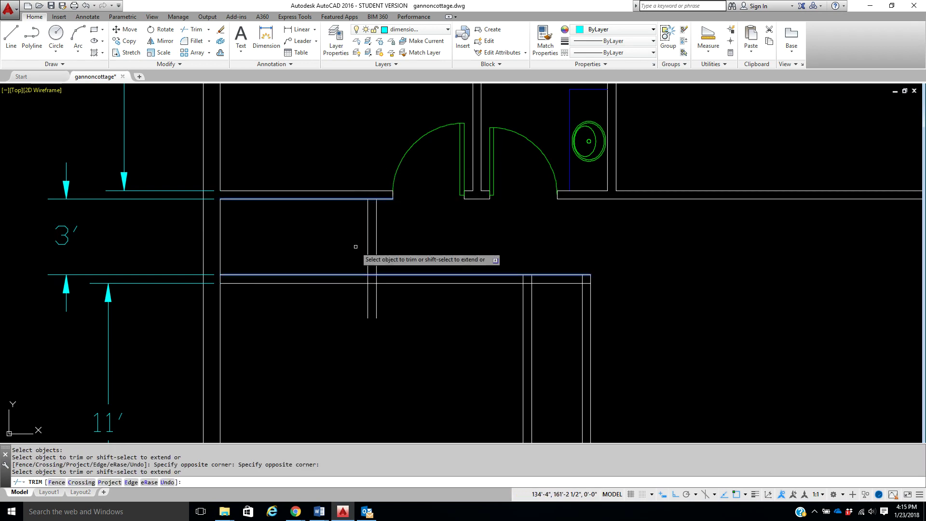
click(381, 301)
click(355, 292)
right_click(362, 311)
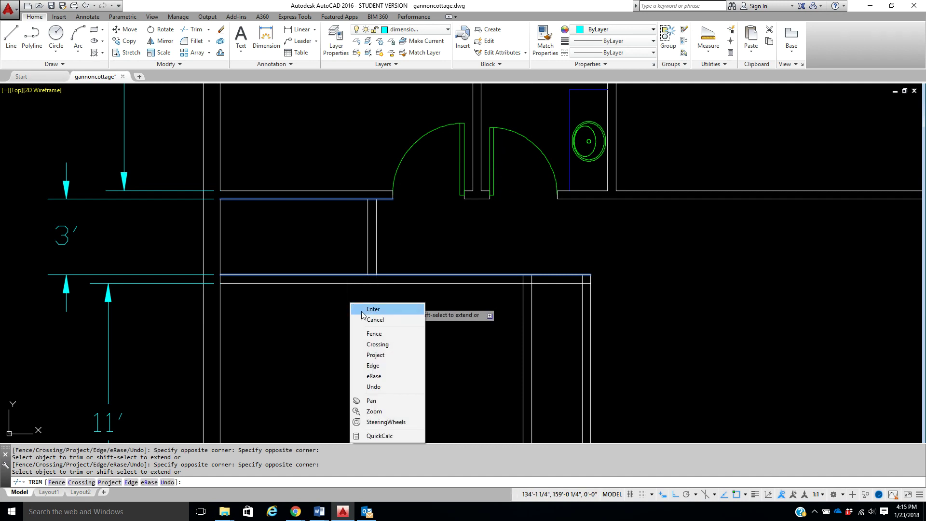
click(372, 309)
scroll(378, 242, up, 2)
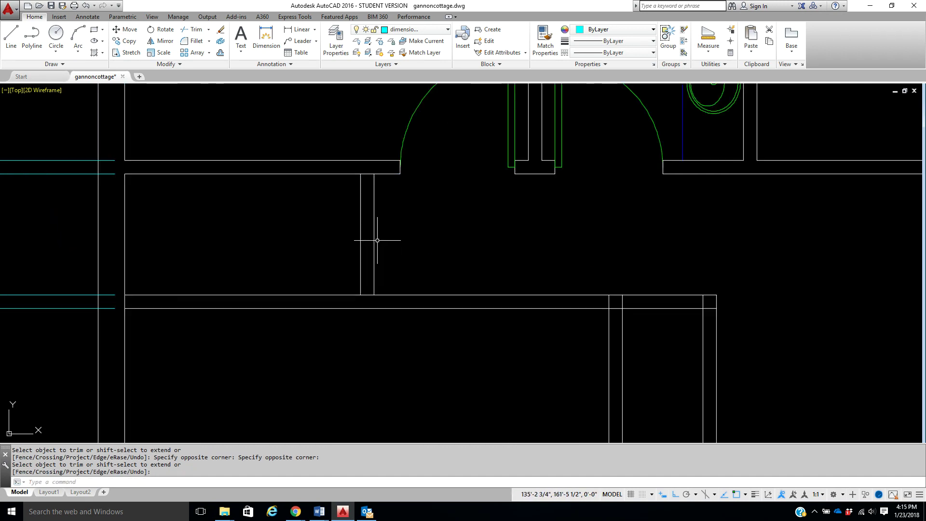
- Offset the closet wall line 1' to the left
click(221, 54)
text(1)
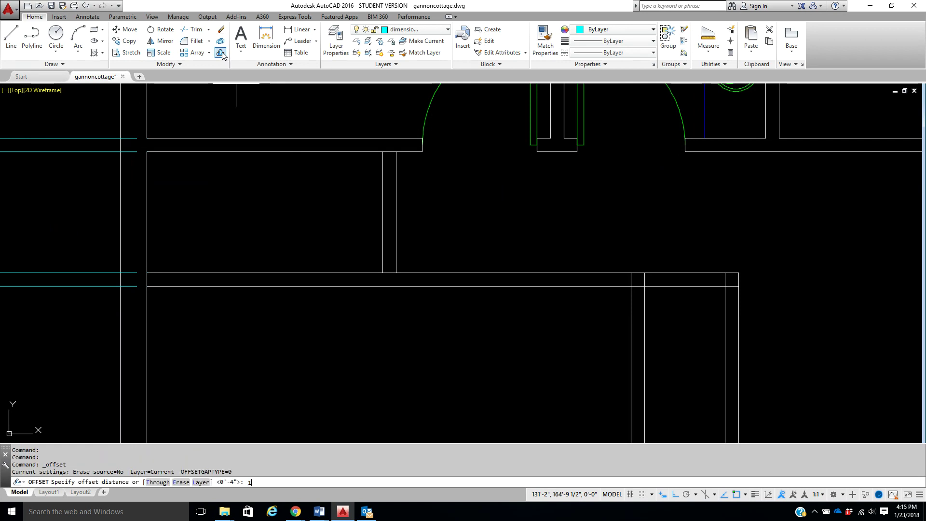
text(')
key(Return)
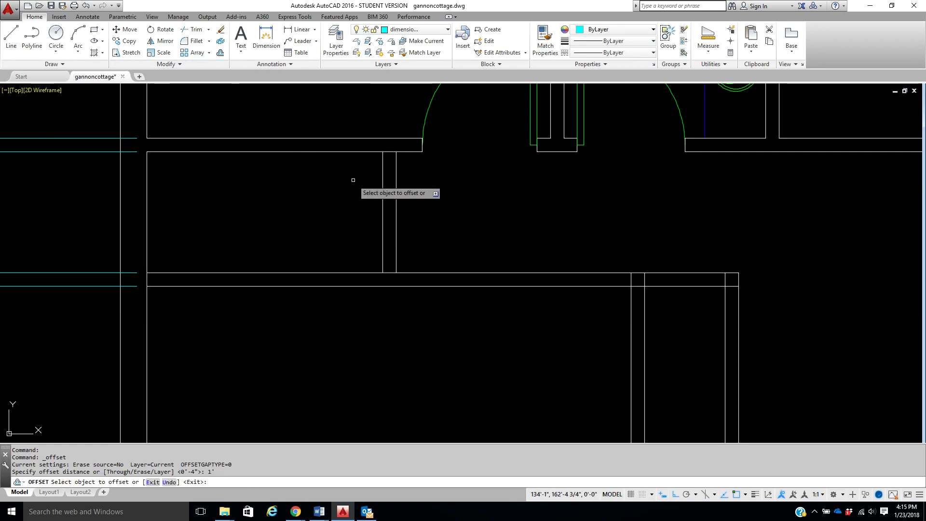
click(382, 191)
click(362, 190)
right_click(363, 183)
click(370, 186)
- Offset the new line 4" further left to form a second wall
right_click(364, 186)
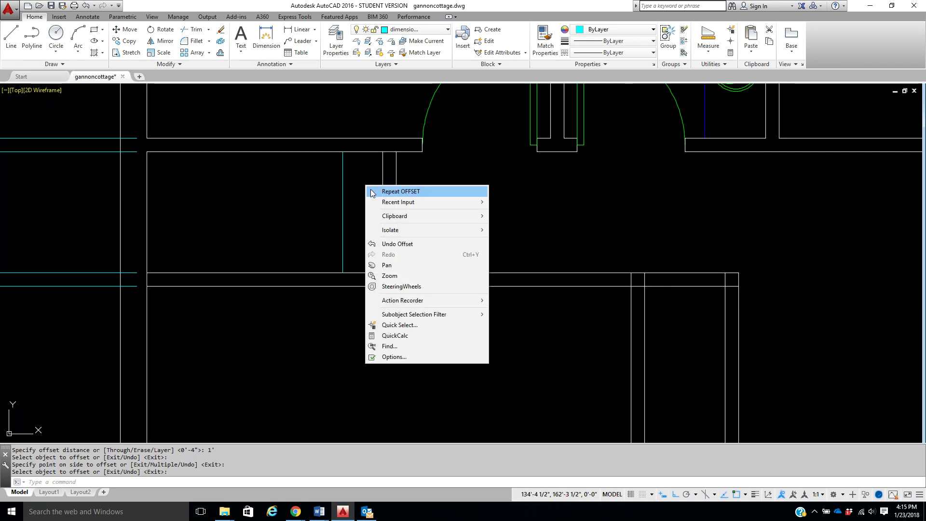
click(375, 192)
text(4)
key(Return)
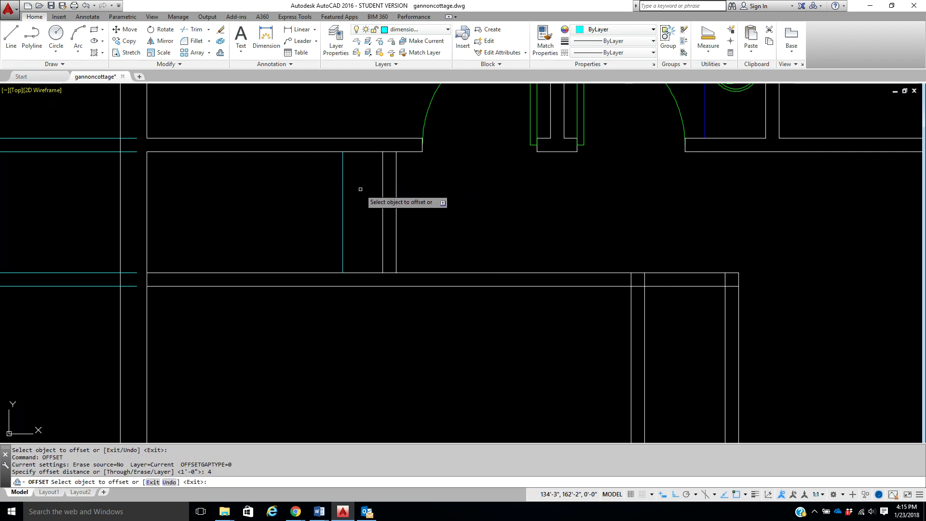
click(342, 205)
click(305, 208)
right_click(306, 207)
key(Escape)
- Move the two new cyan lines onto the walls layer
click(355, 206)
click(319, 216)
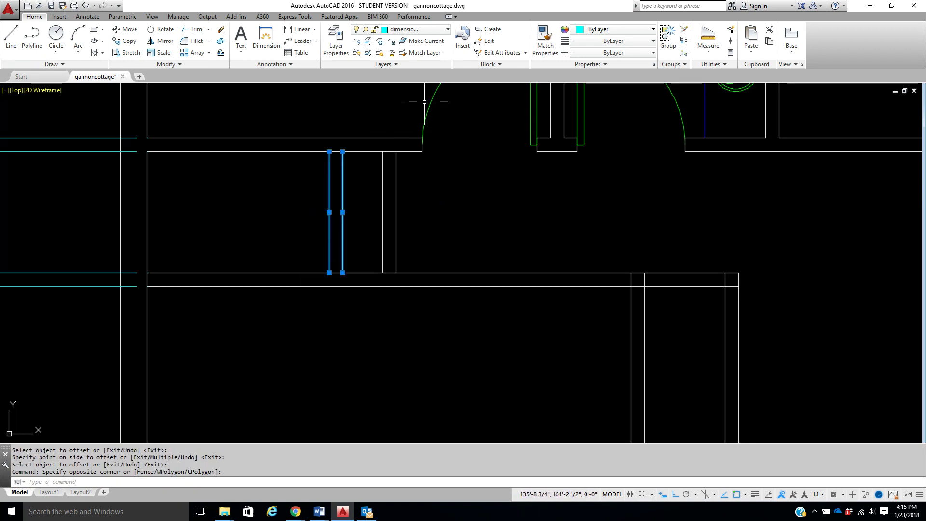
click(421, 29)
click(400, 134)
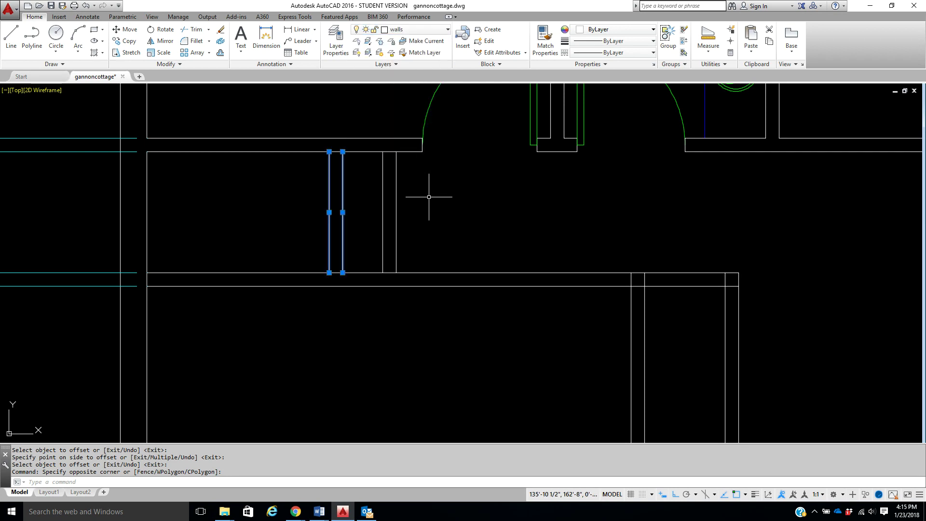
key(Escape)
key(Escape)
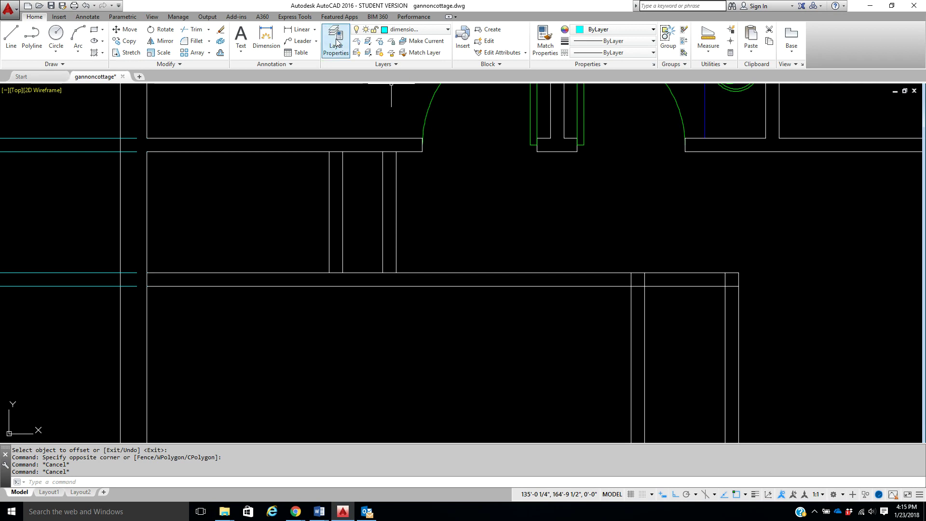
- Dimension the closet from the outer wall corner to the partition, 4'-6 3/16", placed below
click(297, 29)
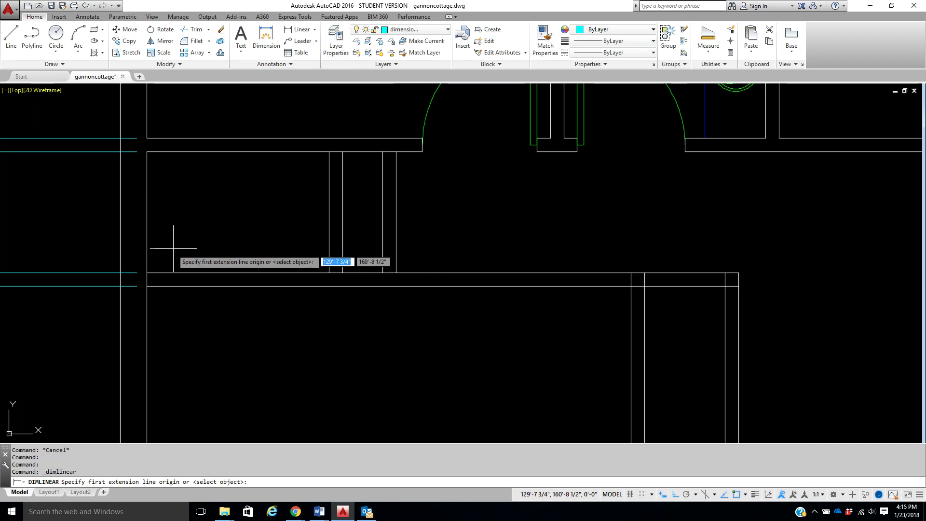
click(153, 273)
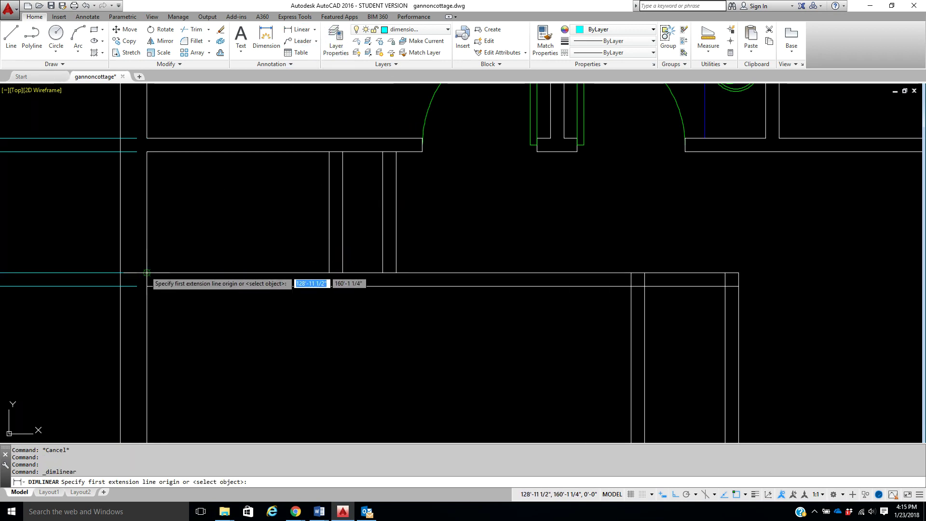
click(329, 273)
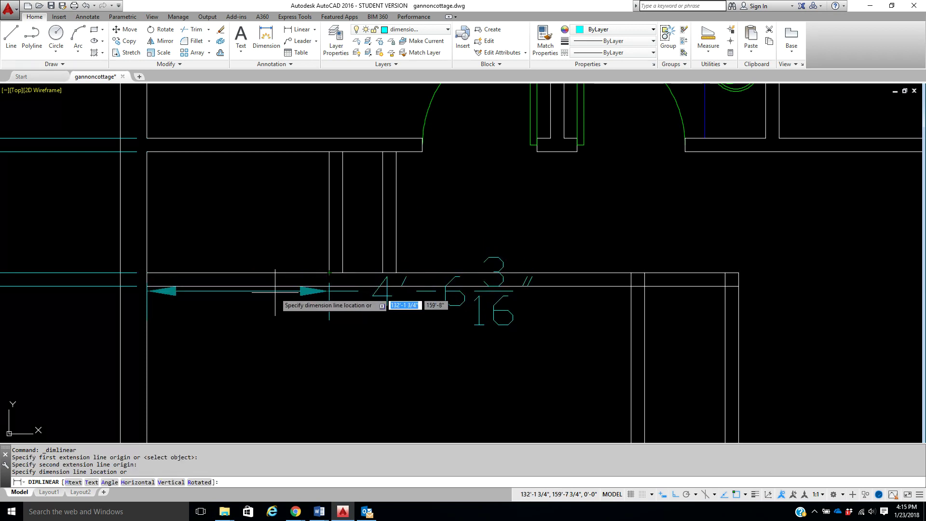
click(278, 330)
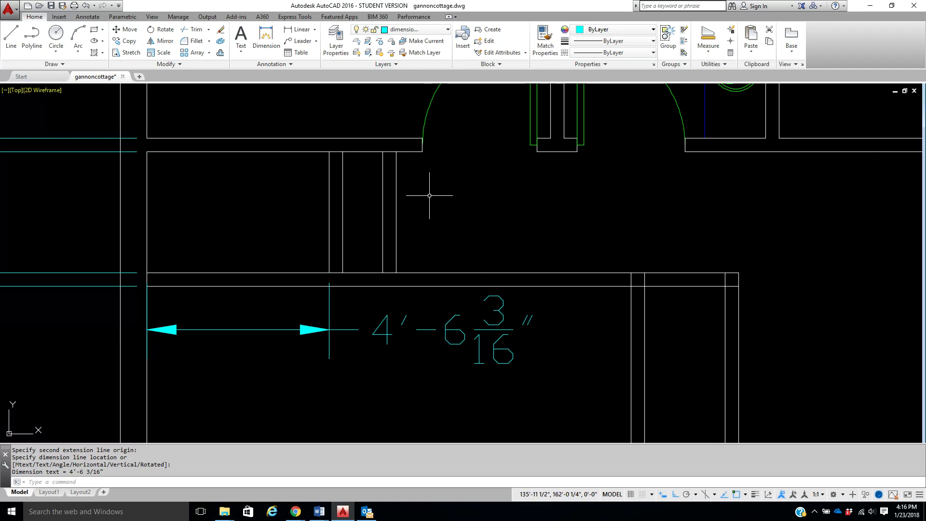
click(202, 30)
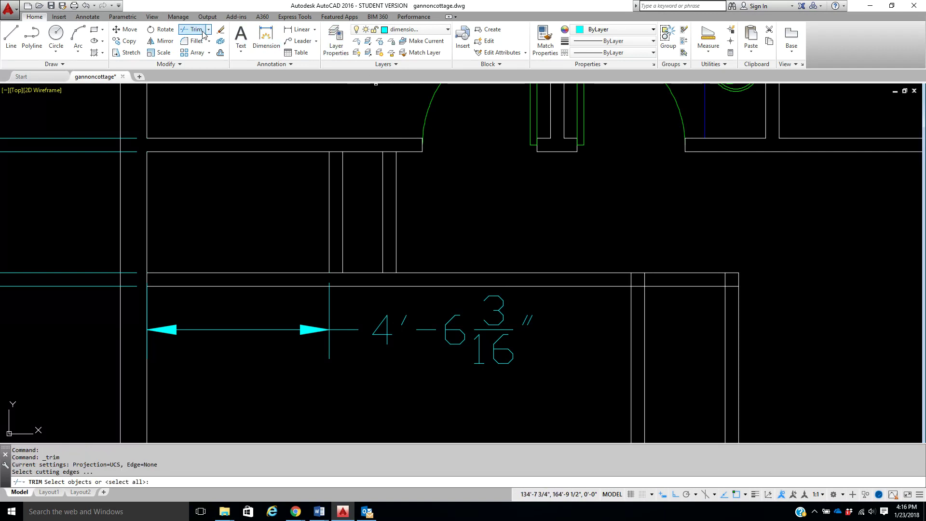
- Trim the upper and lower wall segments between the closet partitions, using all objects as edges
key(Return)
click(147, 281)
click(336, 272)
click(389, 273)
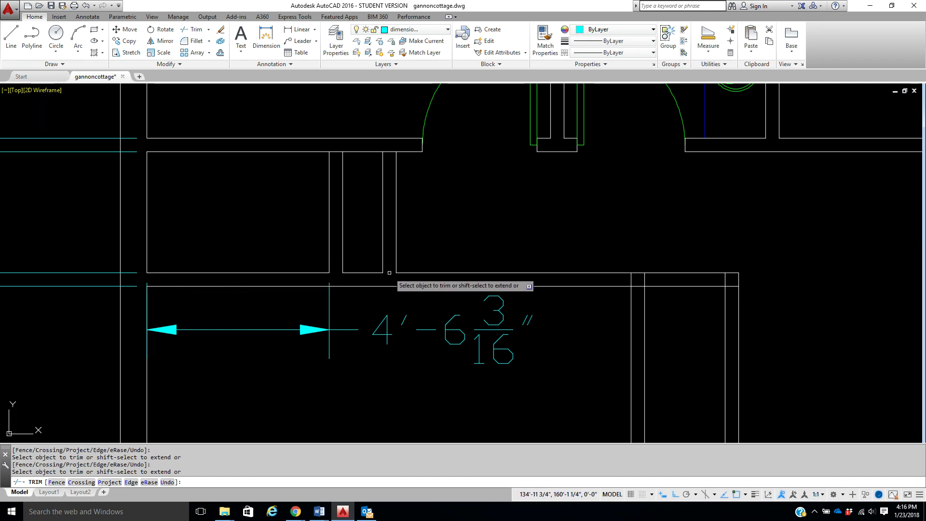
click(388, 151)
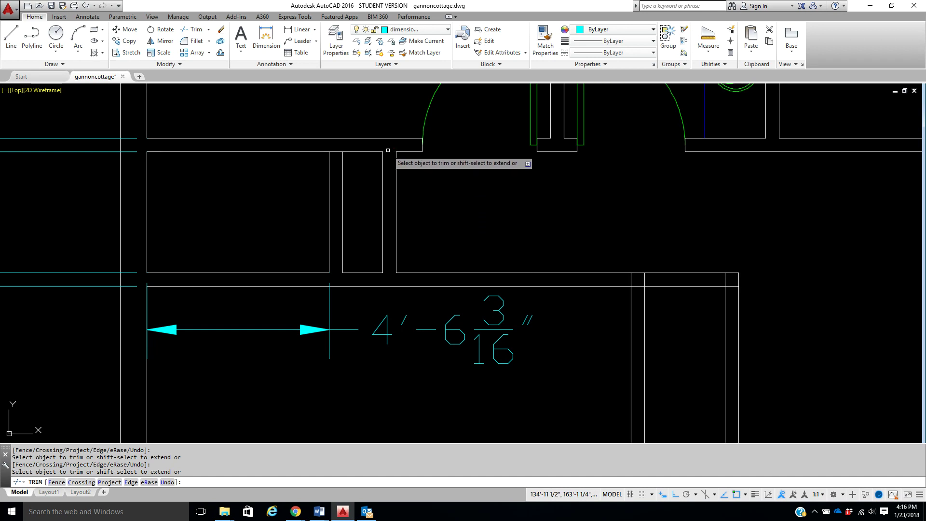
right_click(337, 146)
click(349, 153)
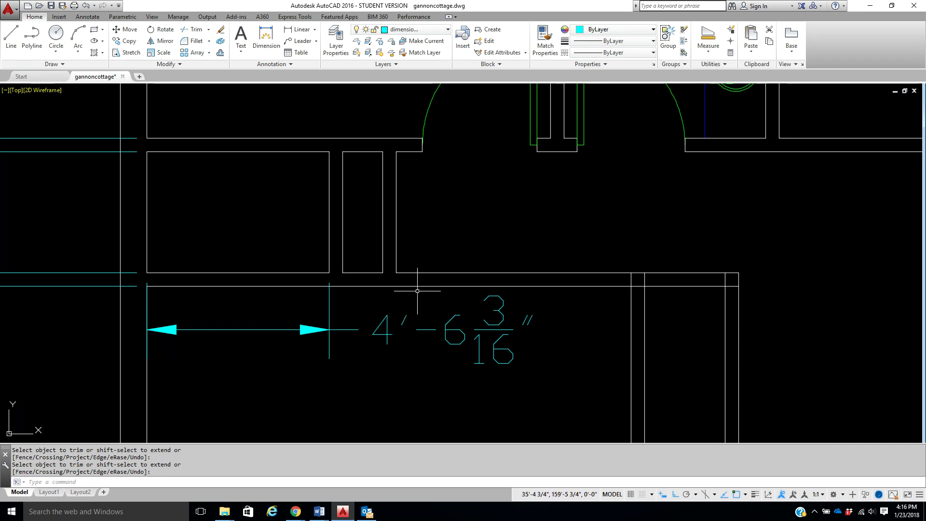
- Pan over to the door symbol sheet showing the bi-fold and sliding doors
middle_drag(283, 172, 306, 218)
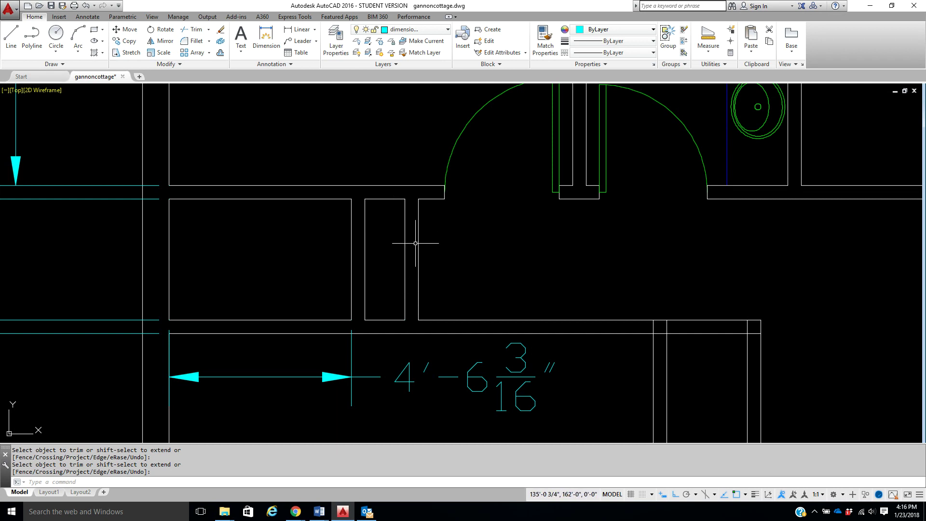
scroll(416, 243, down, 4)
mouse_move(468, 289)
middle_down()
mouse_move(474, 298)
mouse_move(543, 201)
mouse_move(316, 352)
mouse_move(445, 284)
mouse_move(270, 370)
middle_up()
mouse_move(542, 247)
middle_down()
mouse_move(415, 299)
mouse_move(367, 303)
middle_up()
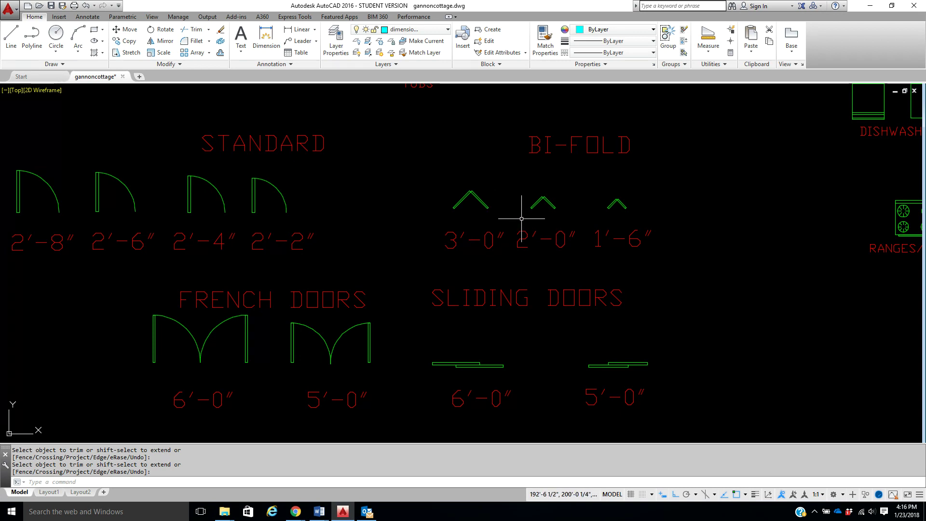
- Copy the two bi-fold door symbols into the closet area of the plan
click(126, 41)
click(429, 173)
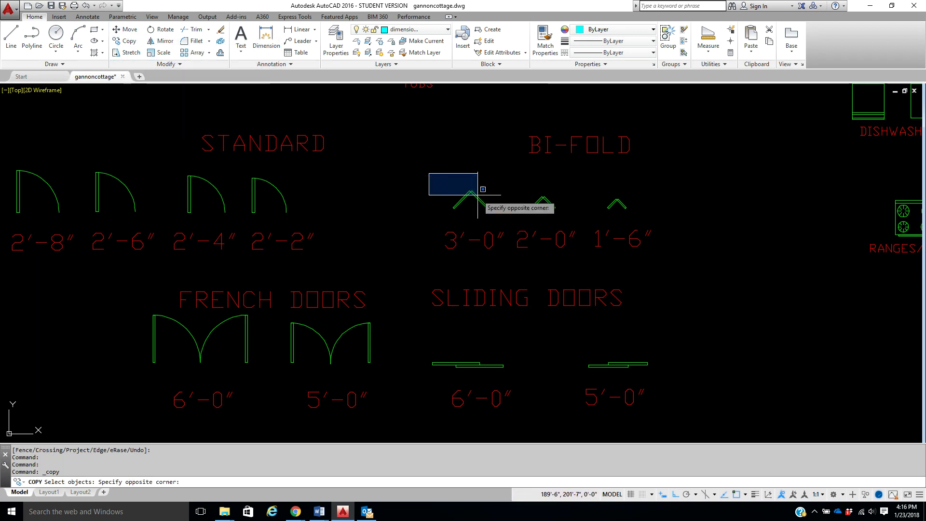
click(555, 221)
key(Return)
click(505, 230)
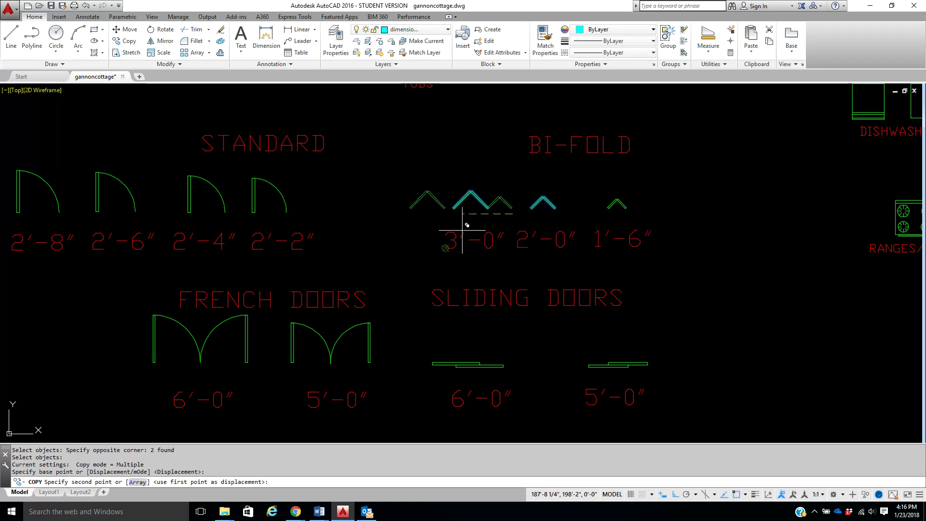
scroll(467, 224, down, 4)
middle_drag(386, 241, 414, 181)
key(F8)
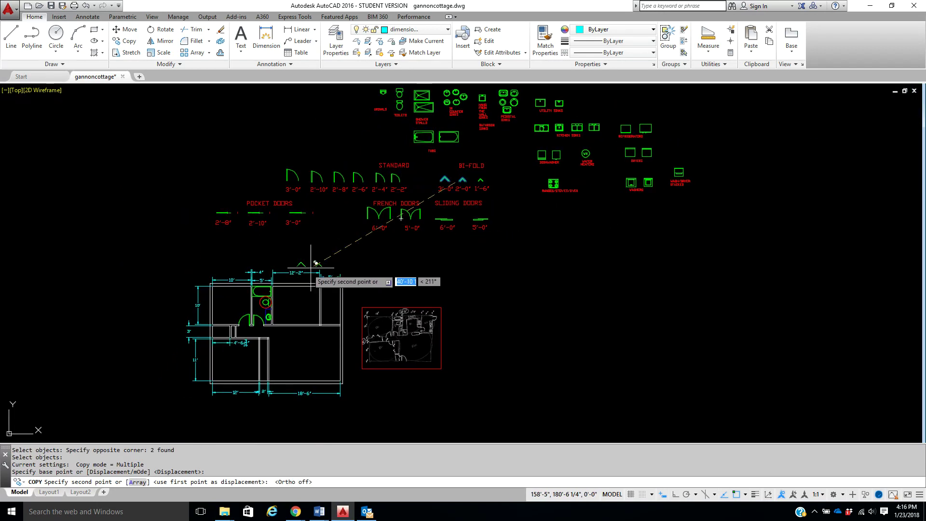
scroll(316, 263, up, 6)
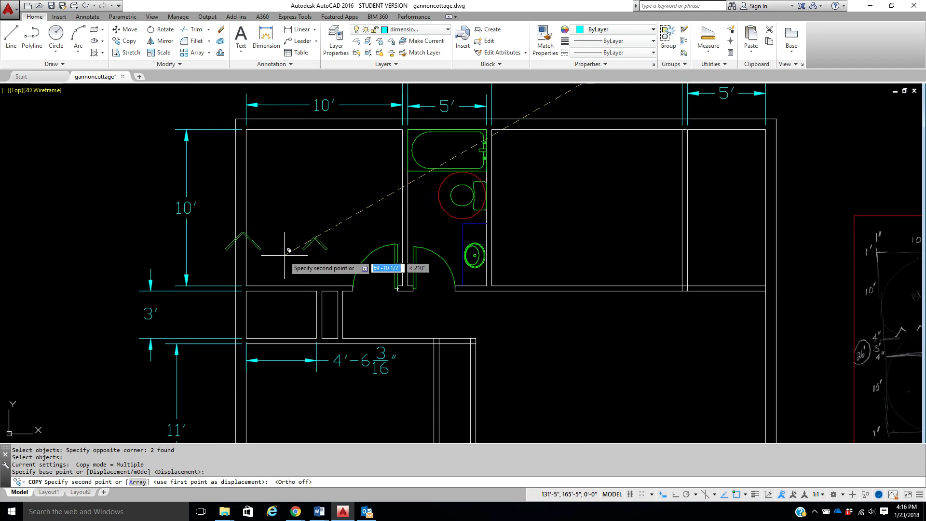
click(326, 266)
right_click(328, 265)
click(337, 276)
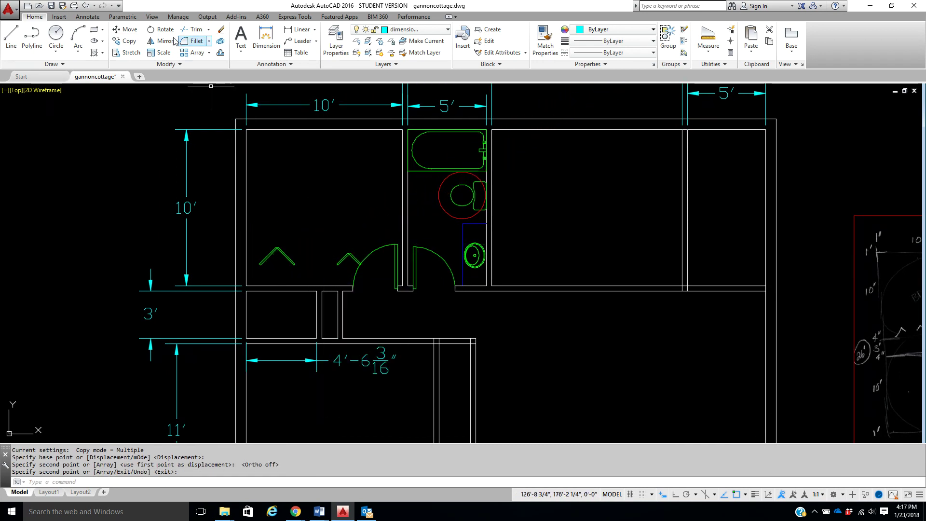
- Rotate the right bi-fold chevron 270° so it points right
click(136, 30)
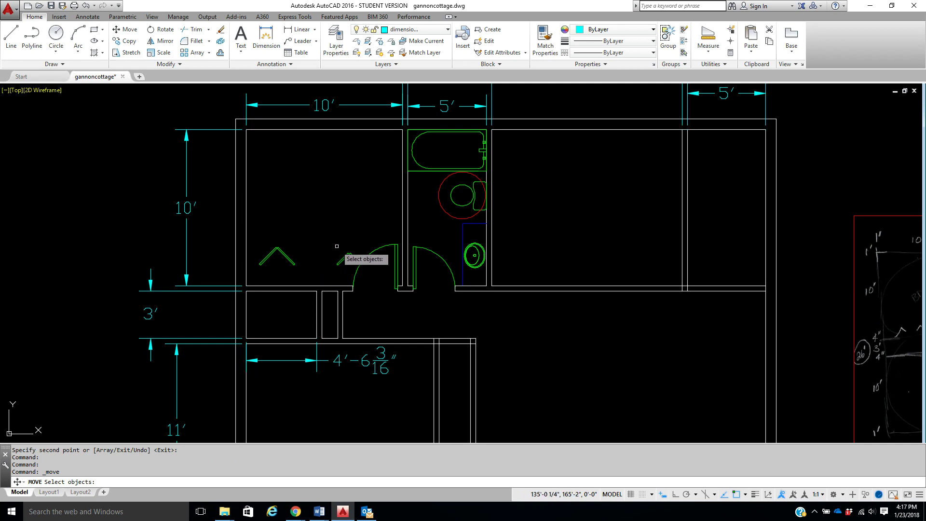
click(164, 30)
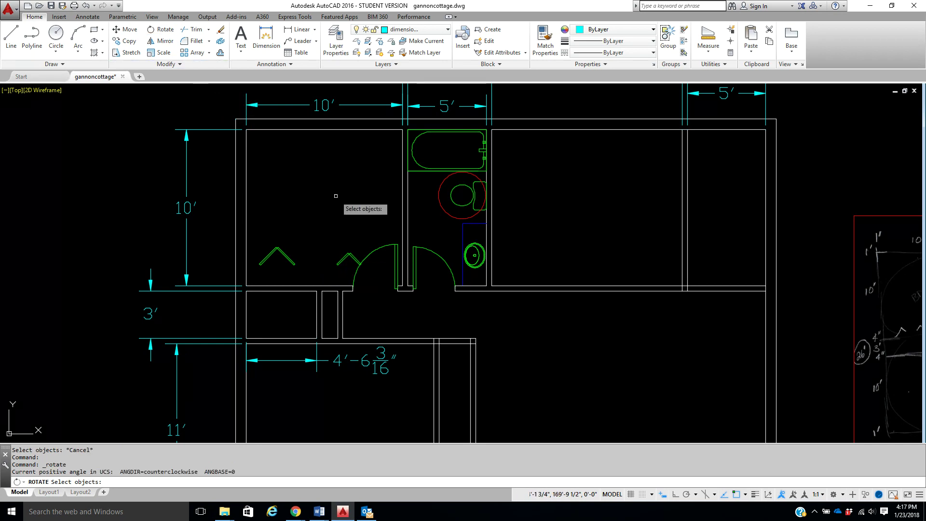
click(341, 264)
click(353, 254)
key(Return)
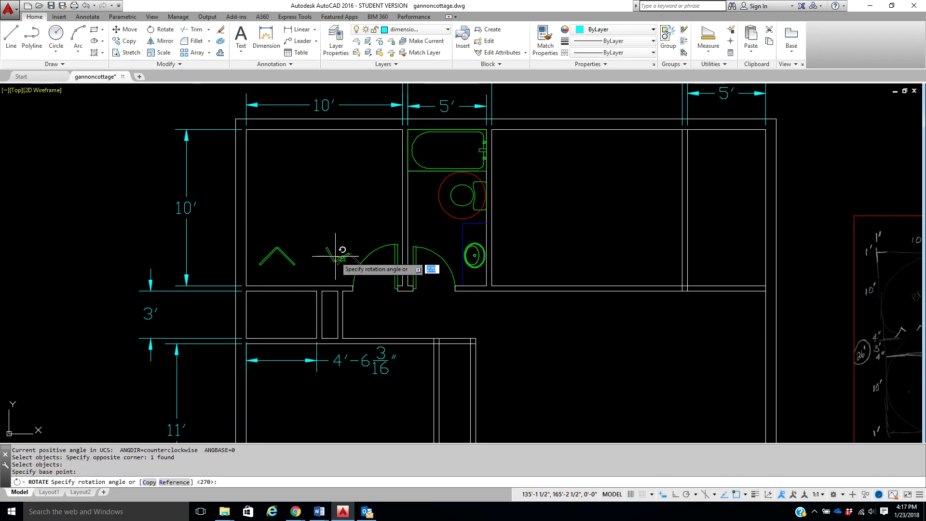
click(342, 252)
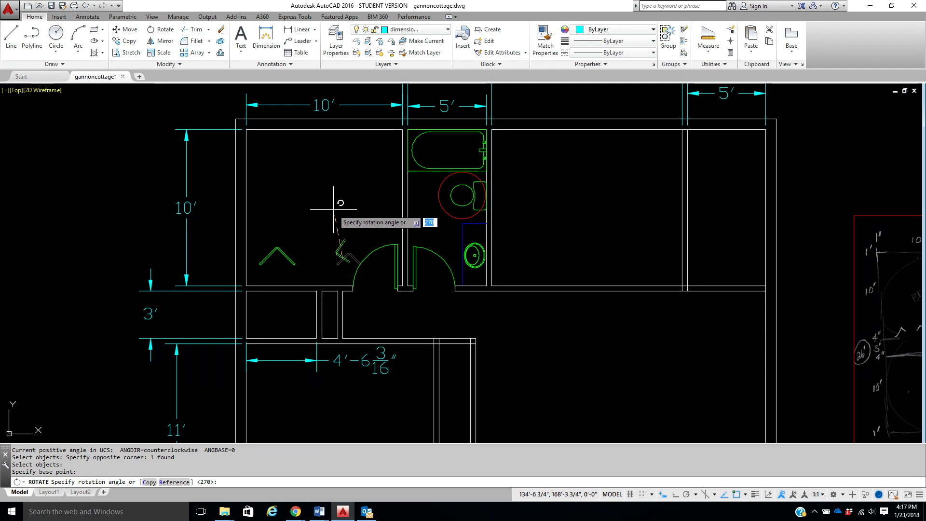
key(F8)
click(362, 319)
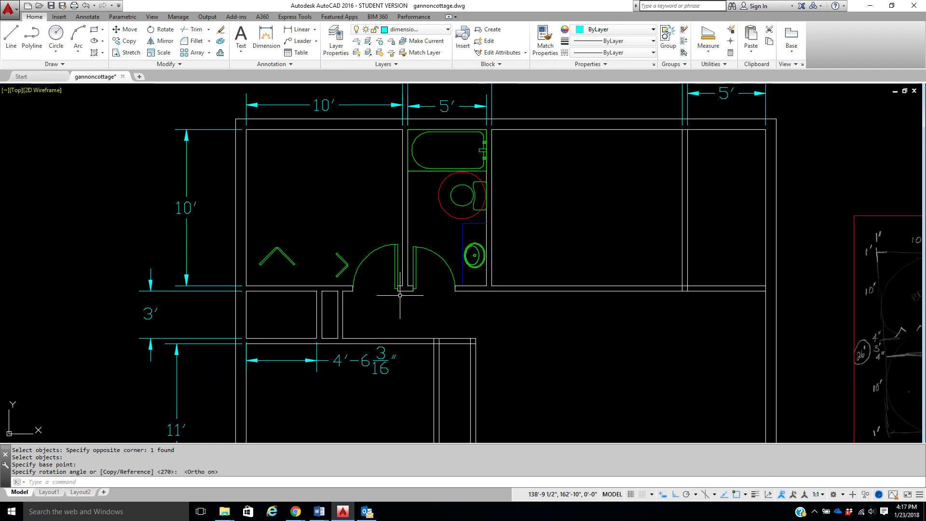
- Move the rotated chevron down beside the closet
click(127, 30)
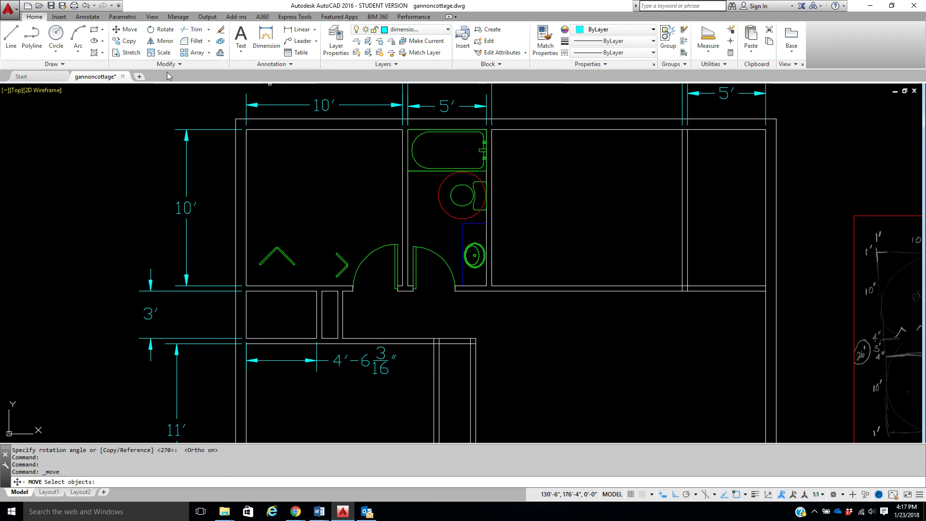
click(341, 258)
key(Return)
click(332, 211)
key(F8)
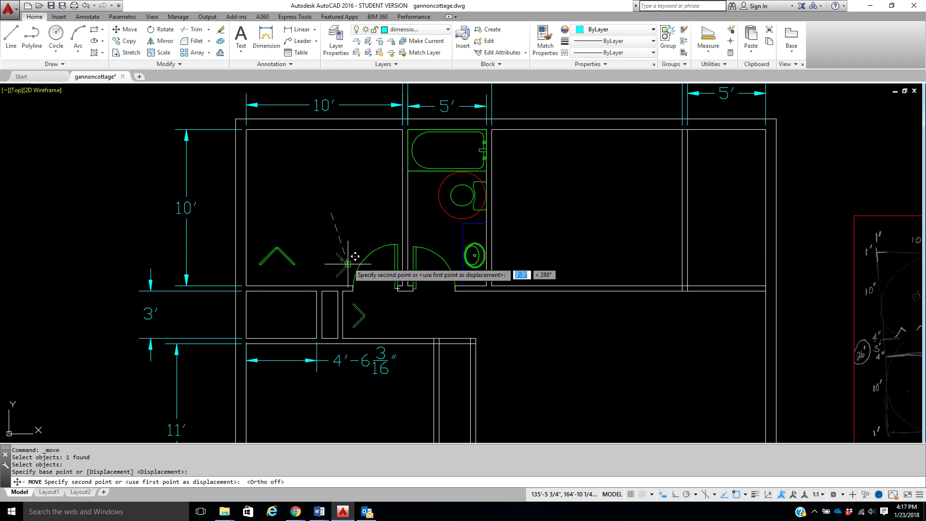
click(348, 262)
scroll(303, 249, up, 4)
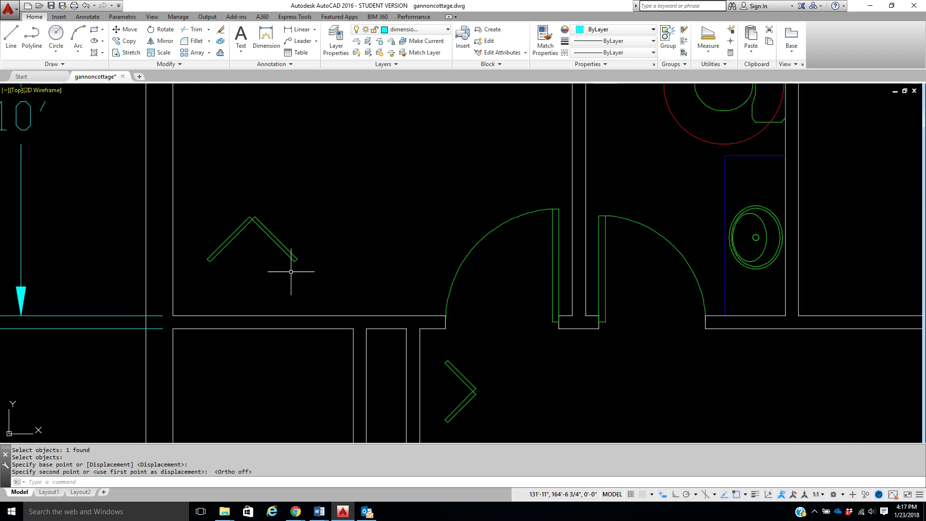
middle_drag(360, 177, 347, 202)
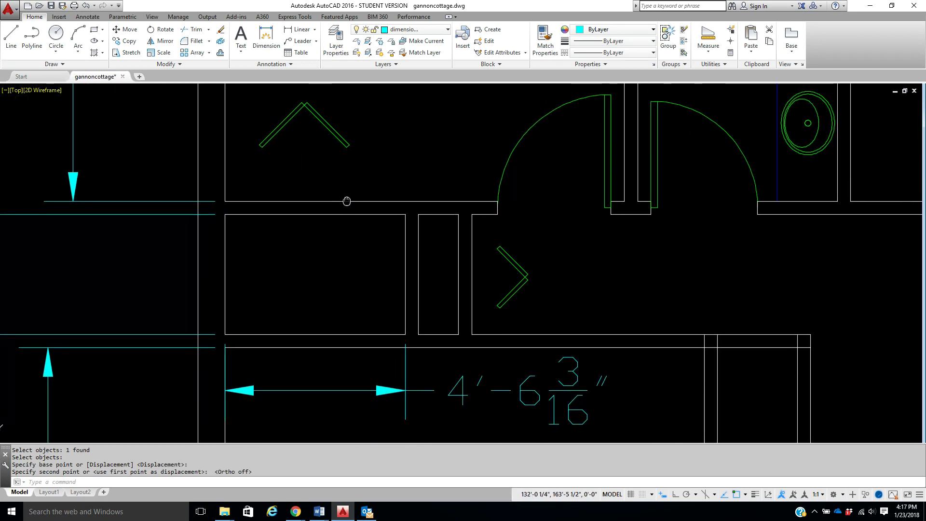
click(433, 29)
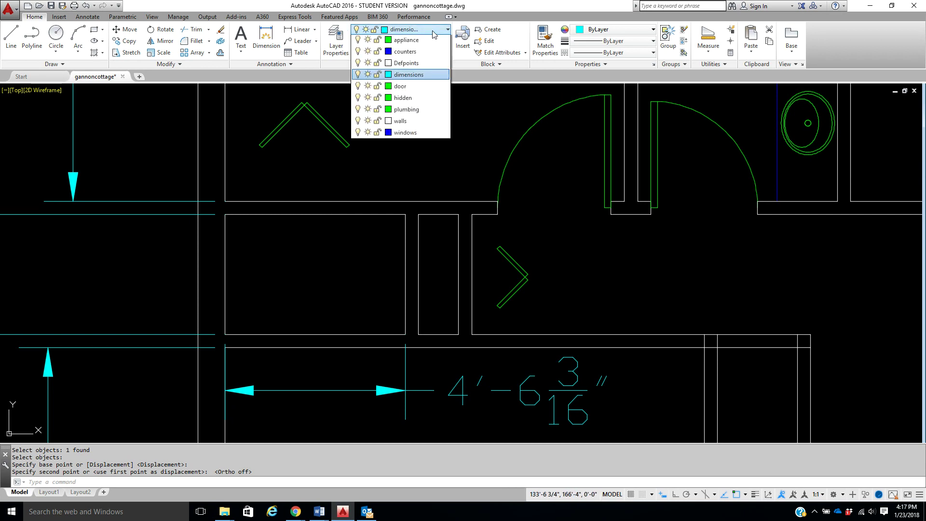
- On the walls layer, draw a centre line from the closet wall to the chevron's midpoint
click(411, 133)
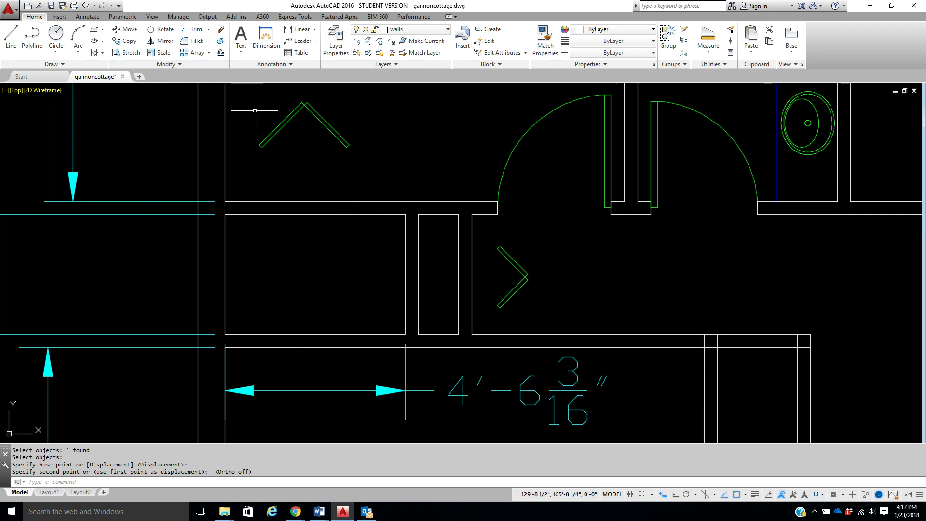
click(12, 38)
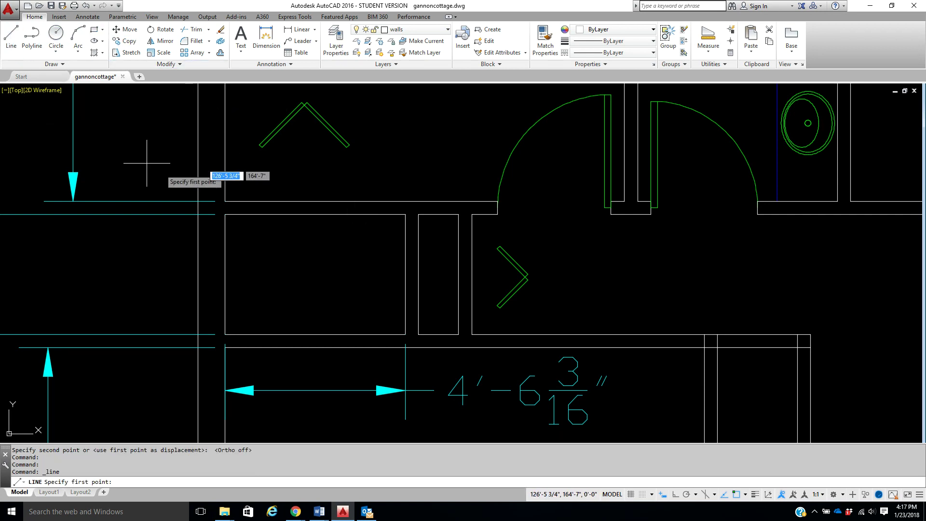
click(315, 214)
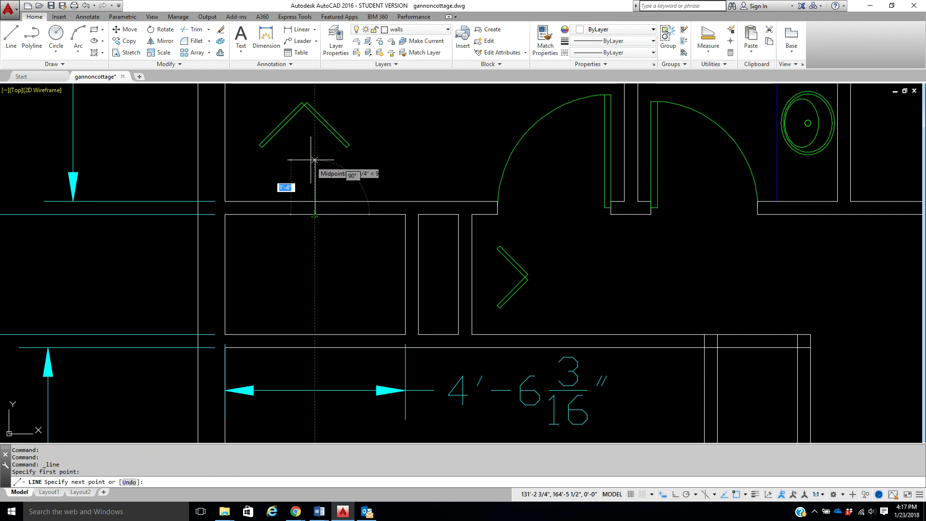
click(314, 143)
right_click(315, 143)
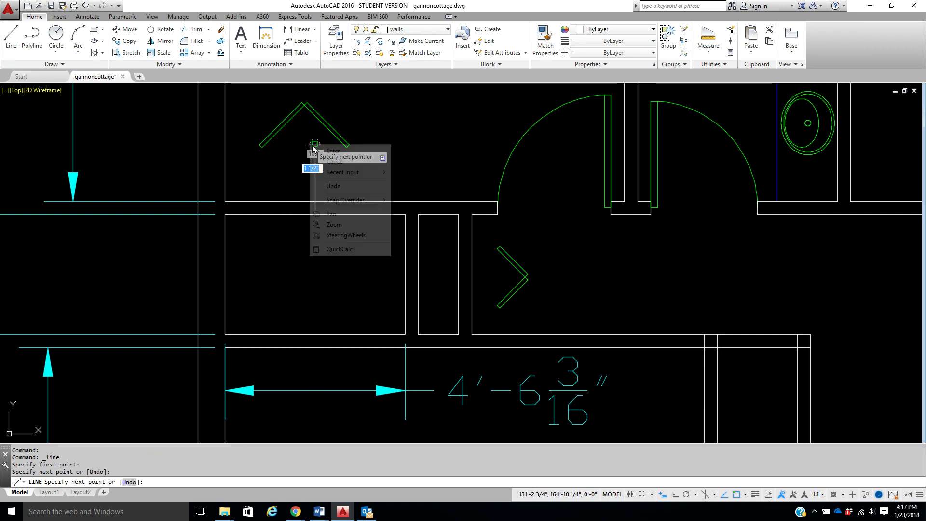
click(330, 150)
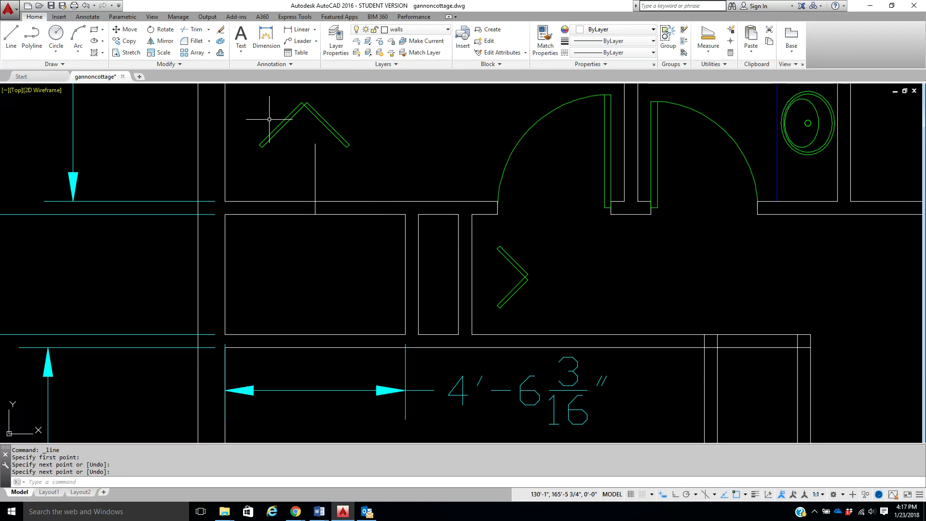
- Offset the centre line 18 inches to the left and to the right
click(220, 53)
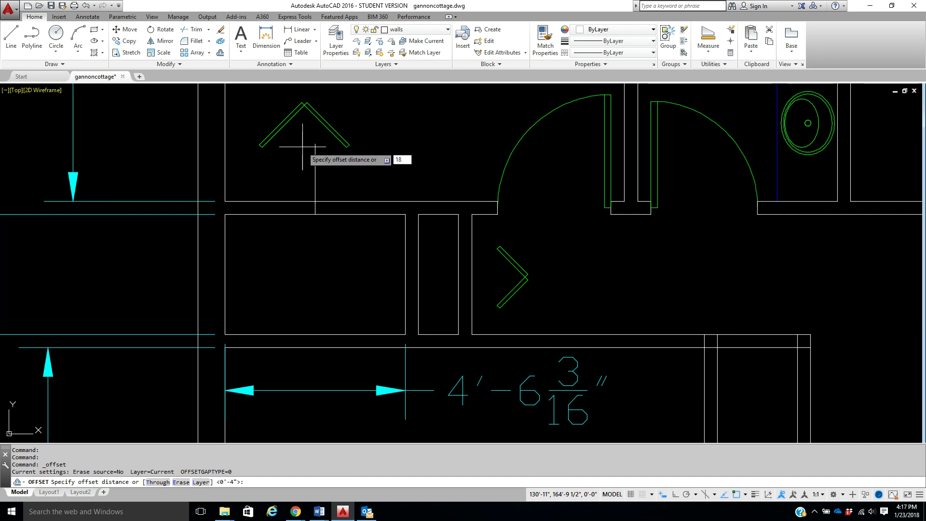
key(Return)
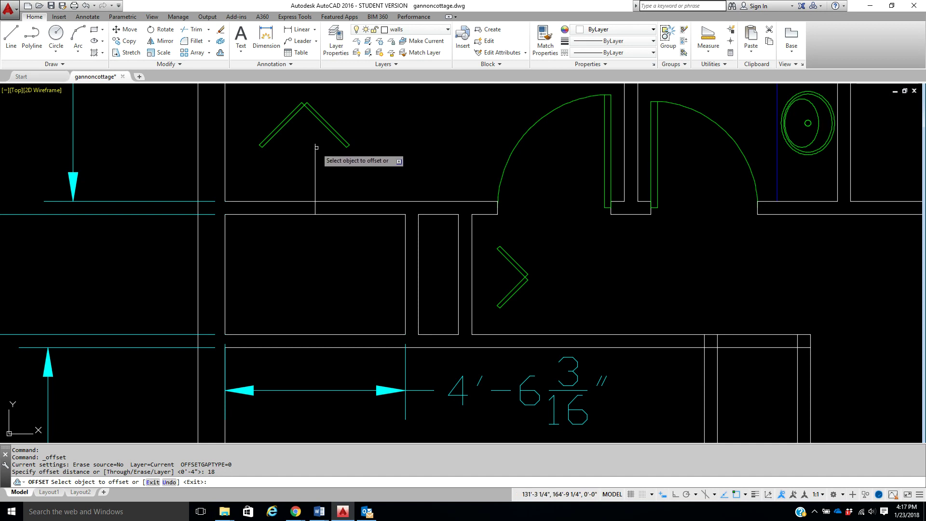
click(315, 146)
click(295, 149)
click(316, 149)
click(338, 149)
right_click(338, 153)
click(360, 159)
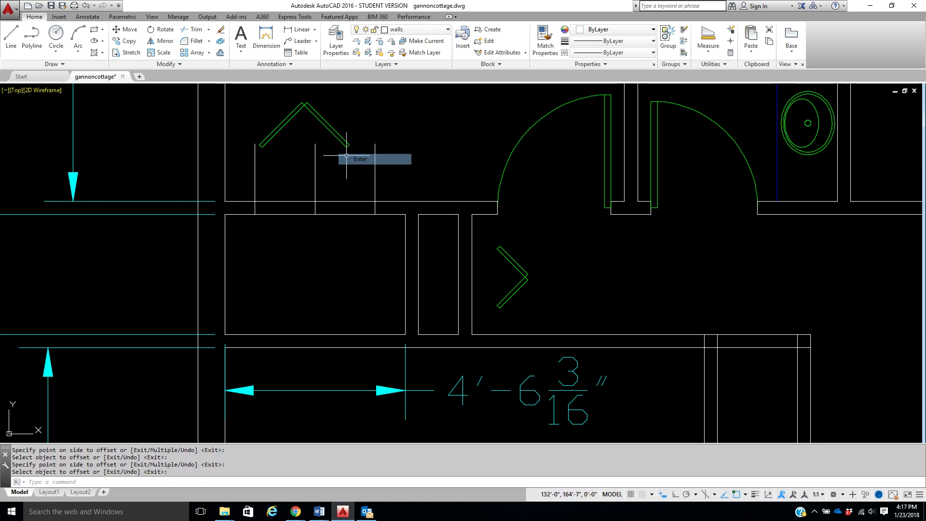
- Delete the unneeded vertical lines
click(328, 175)
click(309, 167)
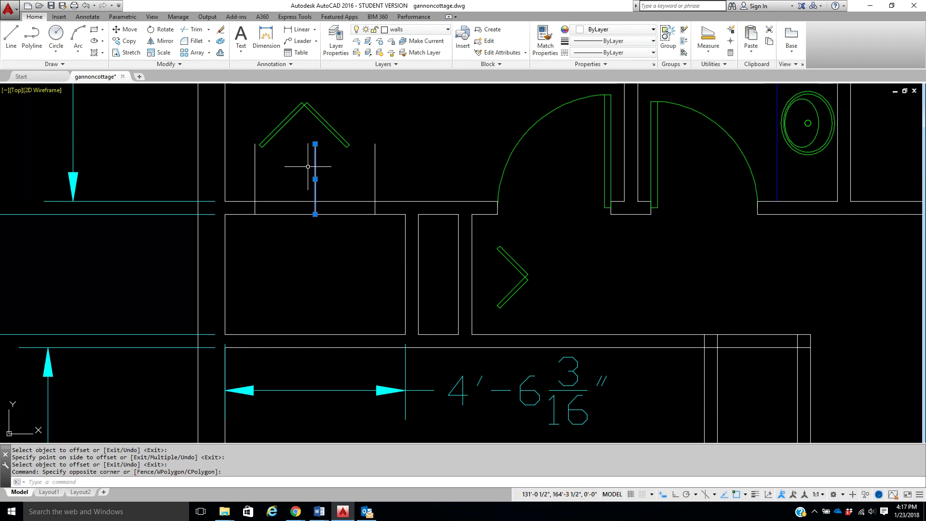
key(Delete)
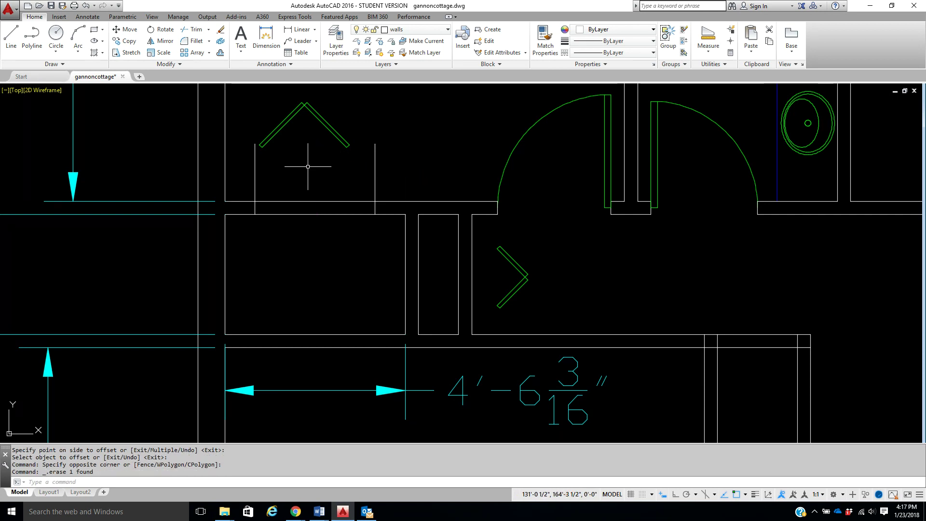
- Trim the guide lines and the wall between them to open the closet doorway
click(193, 30)
key(Return)
click(406, 170)
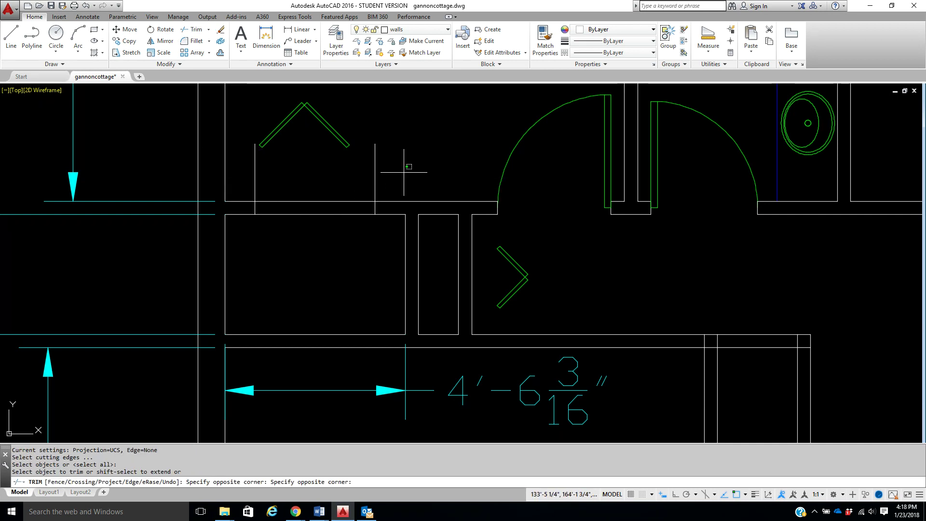
click(243, 180)
click(318, 179)
click(287, 228)
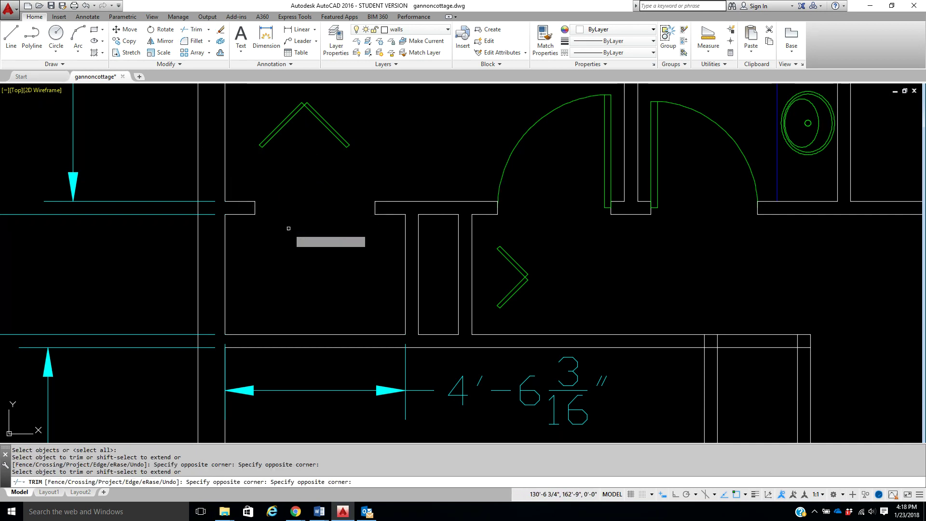
right_click(291, 229)
click(306, 236)
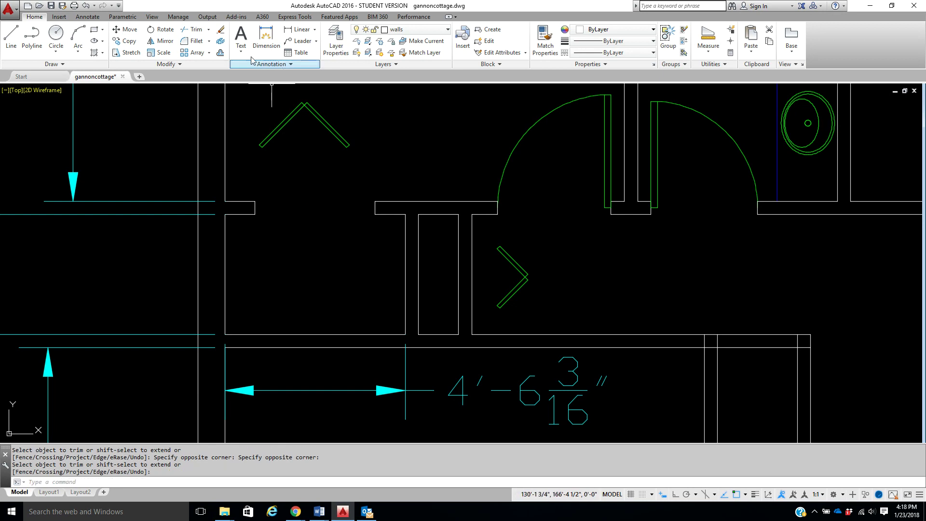
click(128, 30)
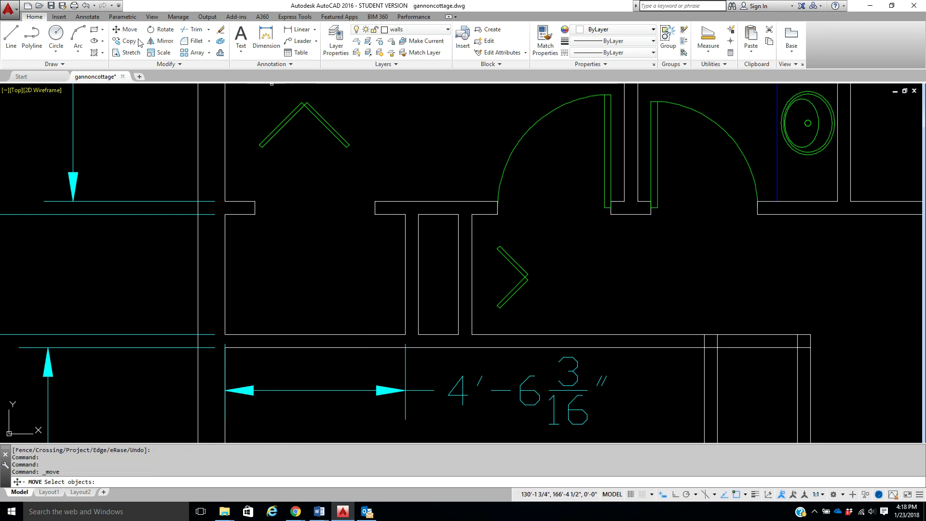
- Move the upper bi-fold door symbol down from its lower-left end toward the opening
click(278, 126)
key(Return)
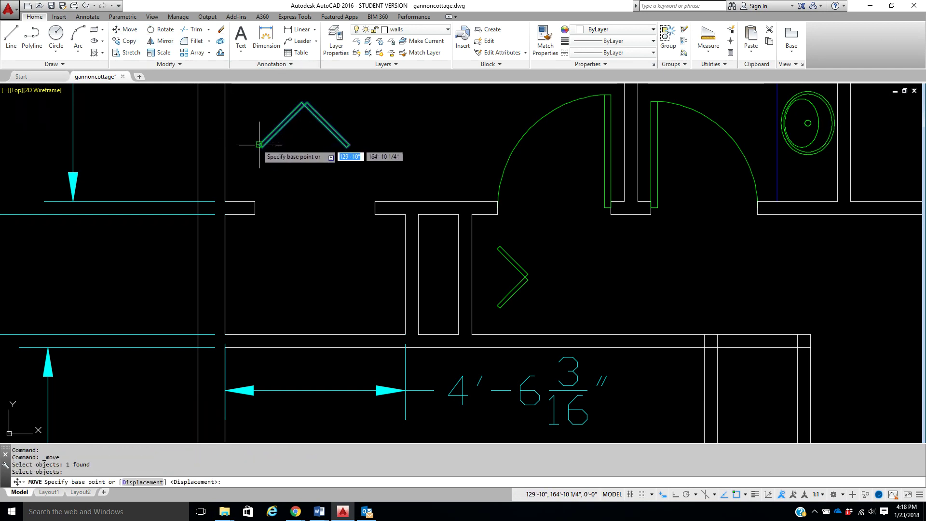
click(260, 145)
click(259, 207)
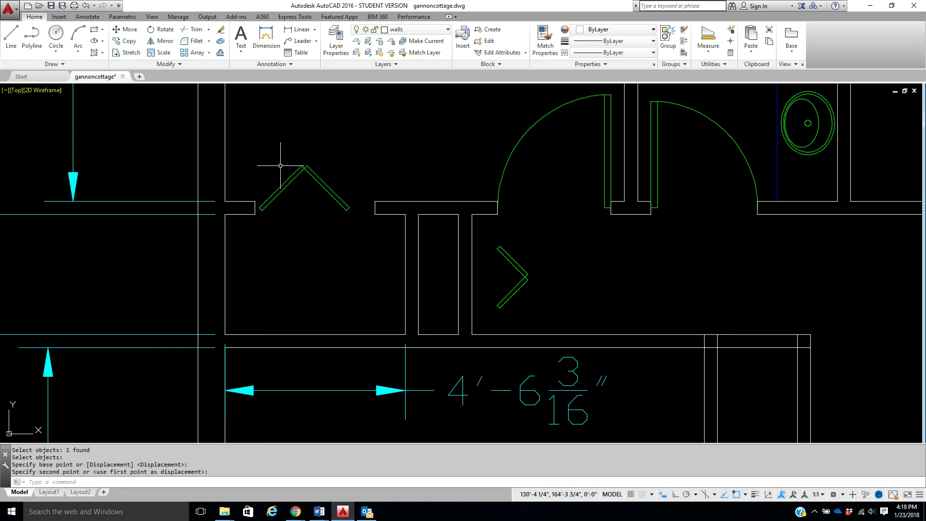
right_click(284, 212)
click(304, 220)
- Move the door again from its end to seat it against the opening's wall corner
click(296, 208)
click(263, 198)
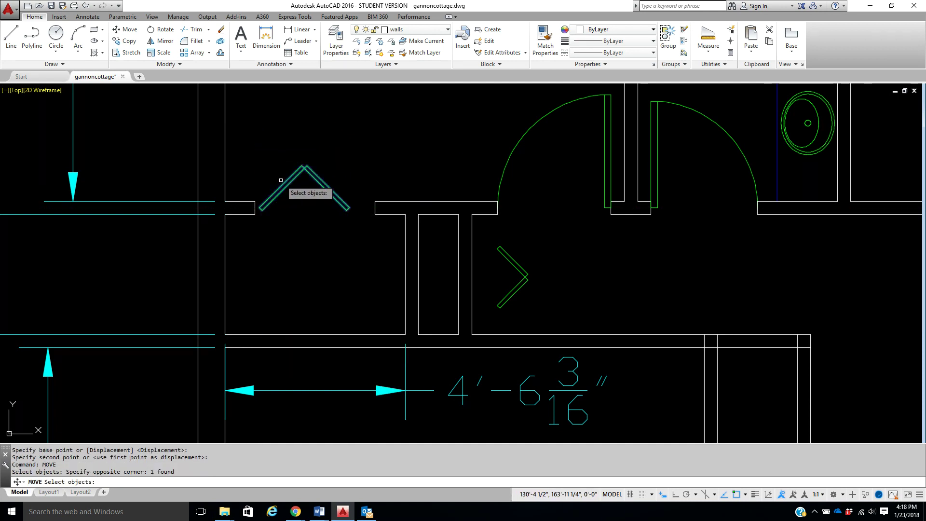
key(Return)
scroll(254, 200, up, 6)
click(263, 217)
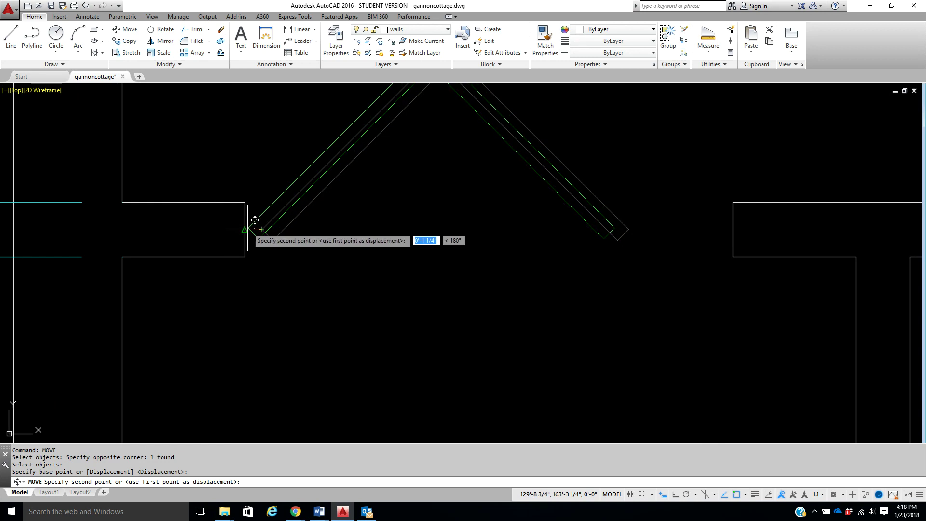
scroll(301, 197, down, 4)
mouse_move(349, 222)
middle_down()
mouse_move(332, 232)
mouse_move(331, 190)
middle_up()
scroll(332, 216, down, 2)
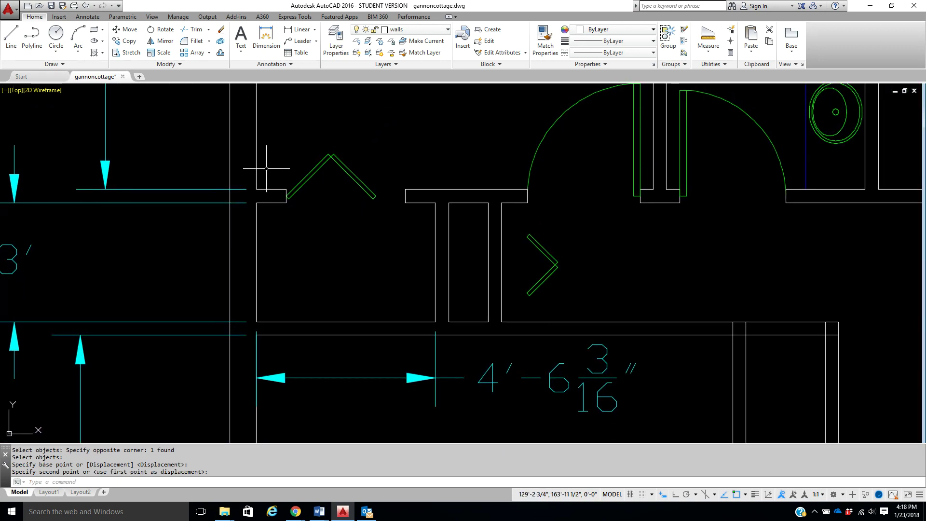
click(411, 30)
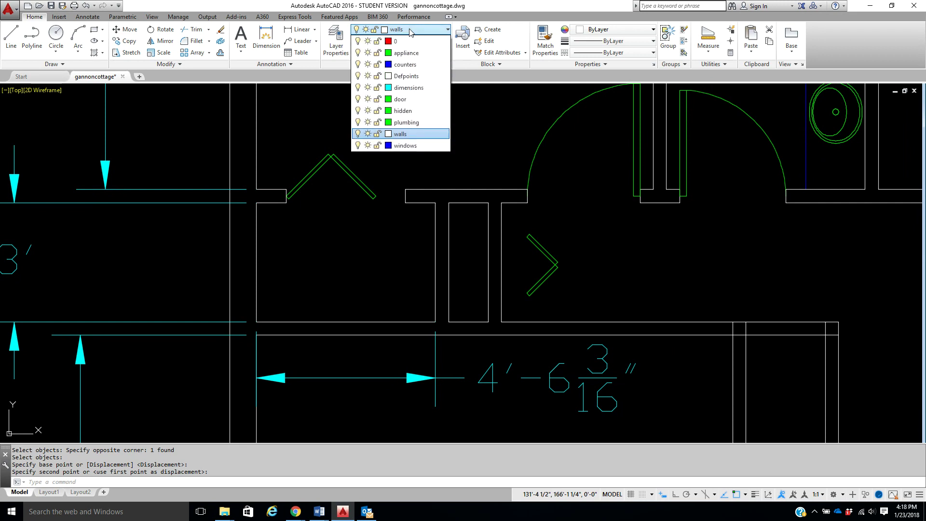
- Add a 3' linear dimension between the closet wall corners on the dimensions layer, then return to walls
click(409, 88)
click(298, 29)
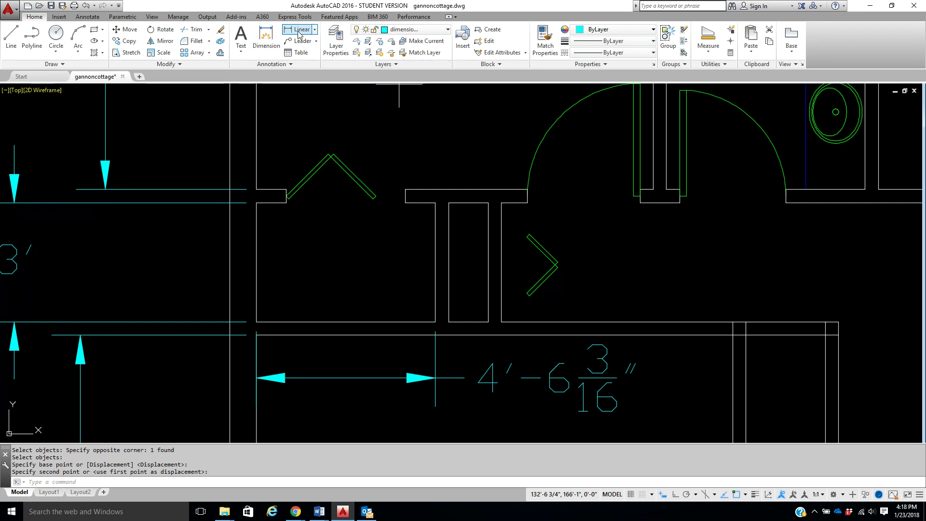
click(286, 202)
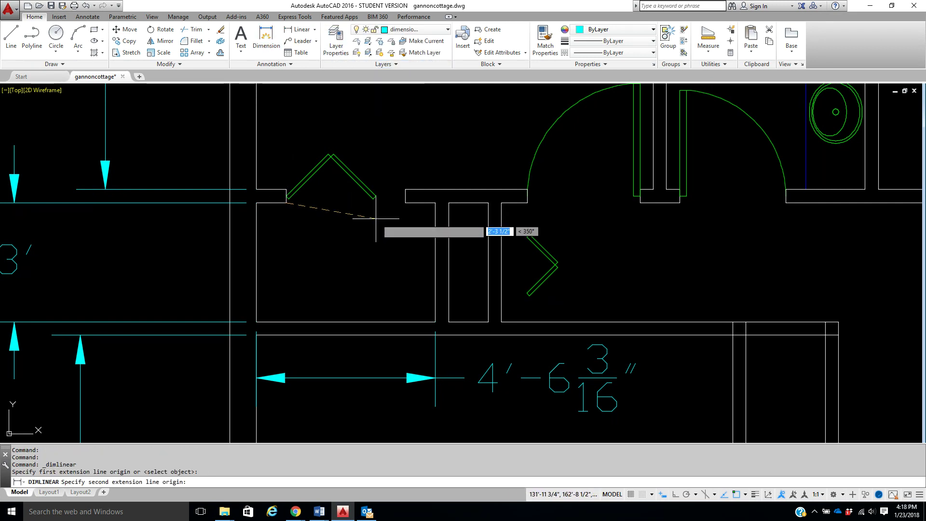
click(405, 203)
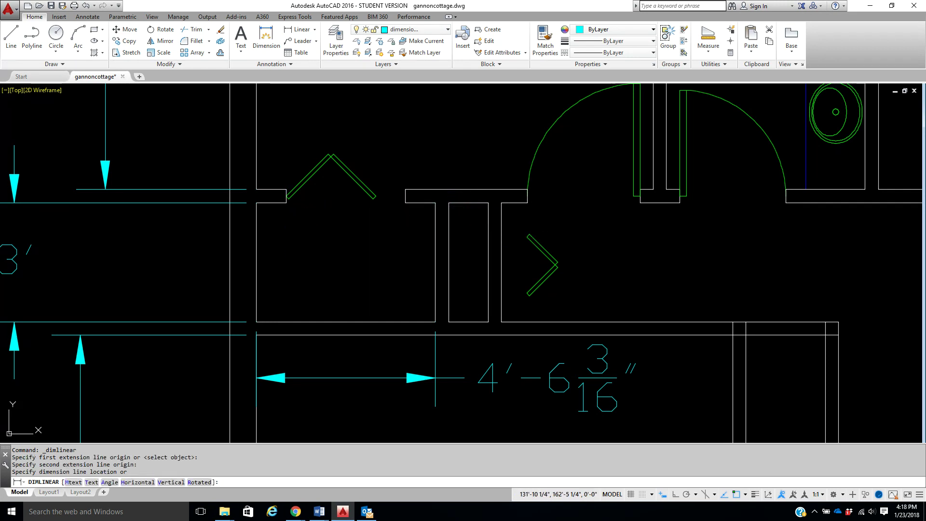
click(373, 229)
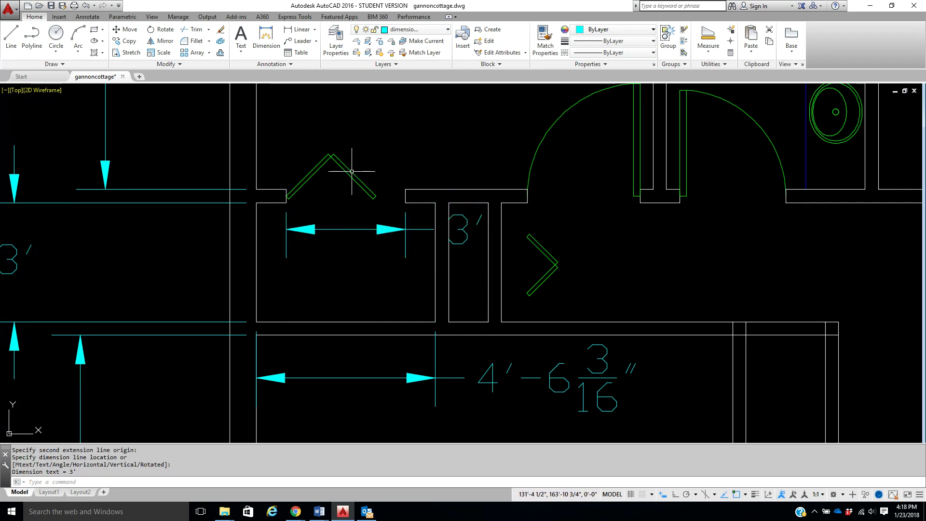
scroll(352, 171, down, 2)
middle_drag(369, 180, 301, 185)
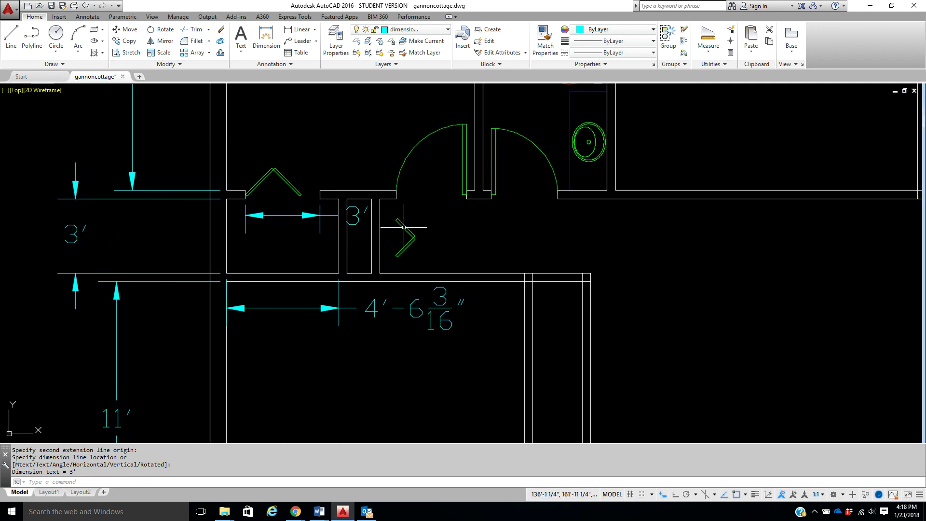
scroll(404, 227, up, 2)
click(410, 29)
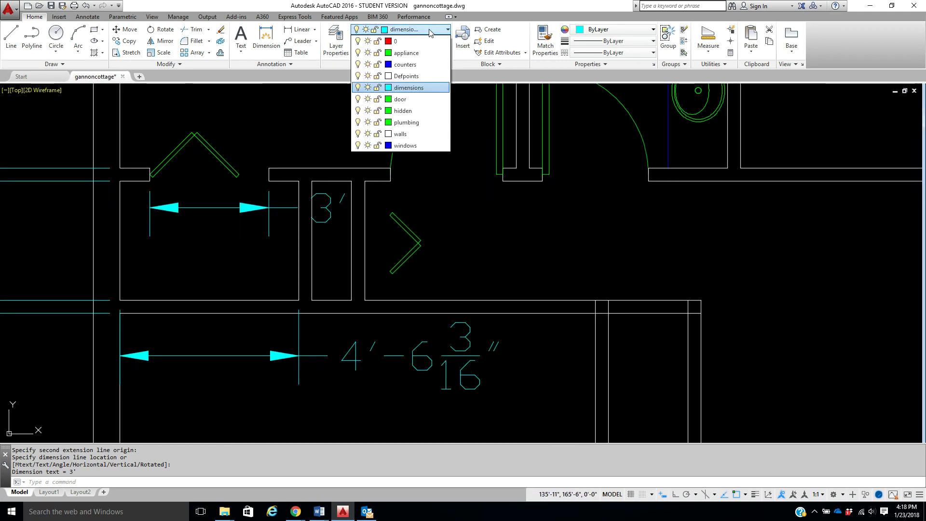
click(408, 134)
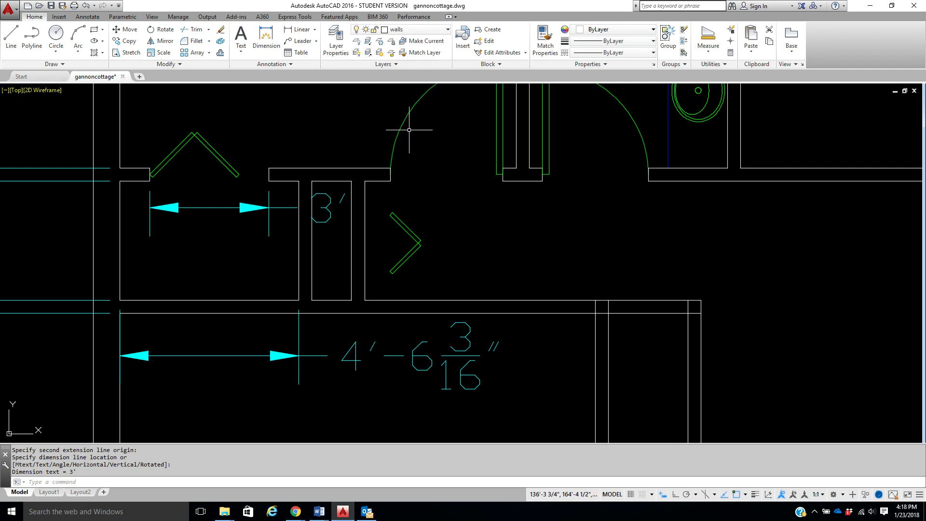
- Draw a centre line from the side closet wall's midpoint past the door
click(12, 34)
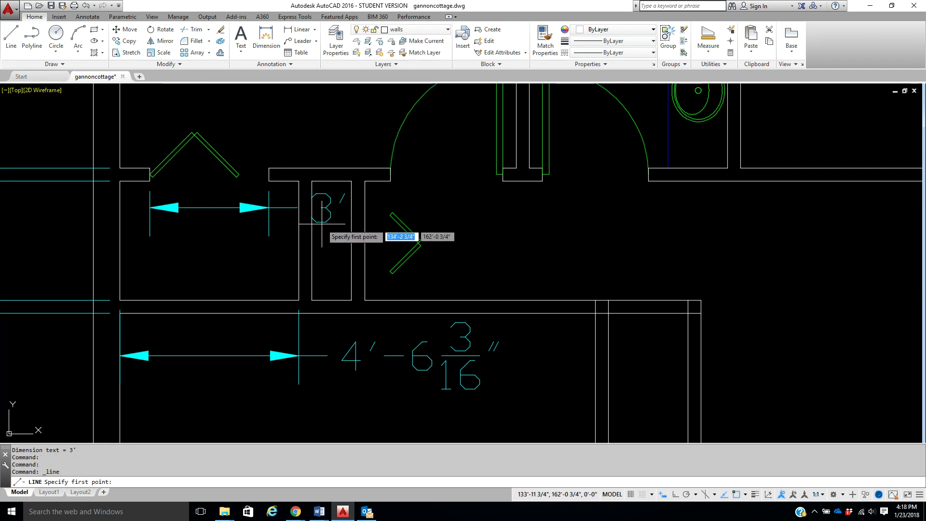
click(351, 240)
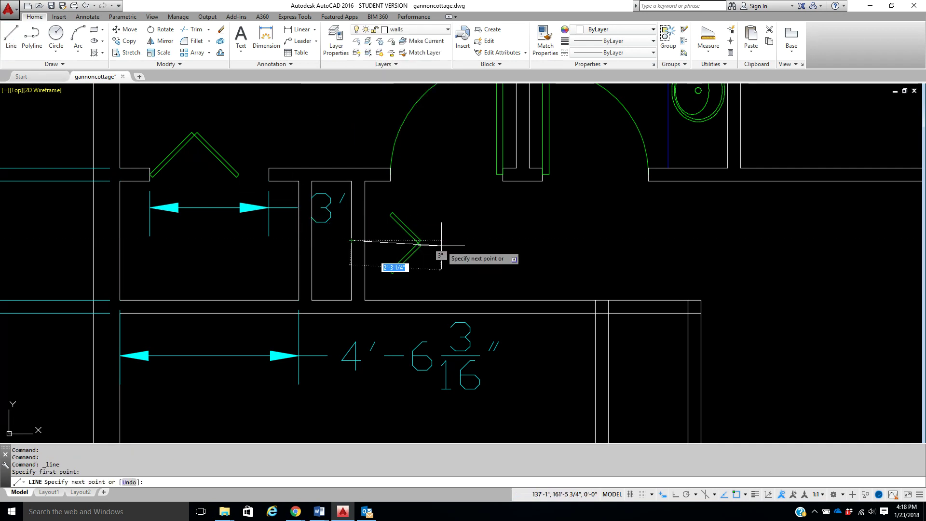
click(469, 240)
right_click(471, 242)
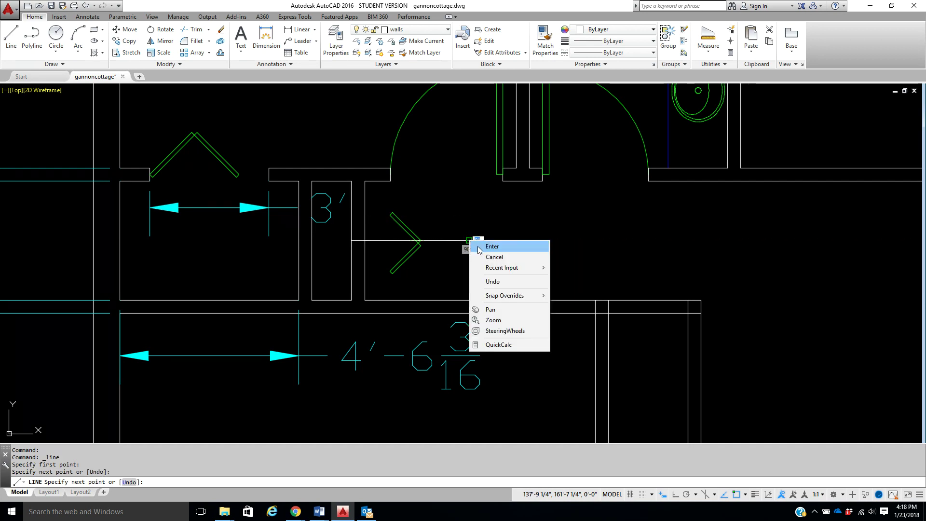
click(492, 245)
- Offset the centre line 1' above and 1' below
click(220, 53)
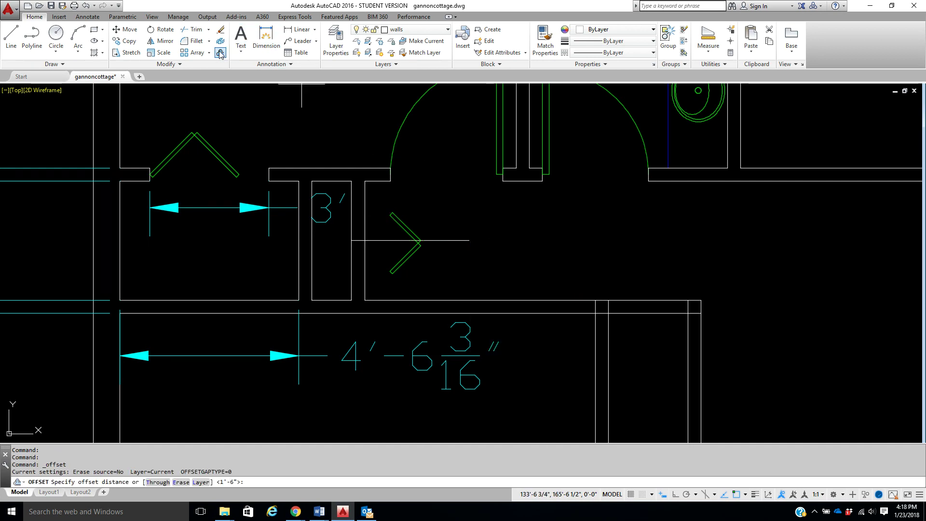
text(1')
key(Return)
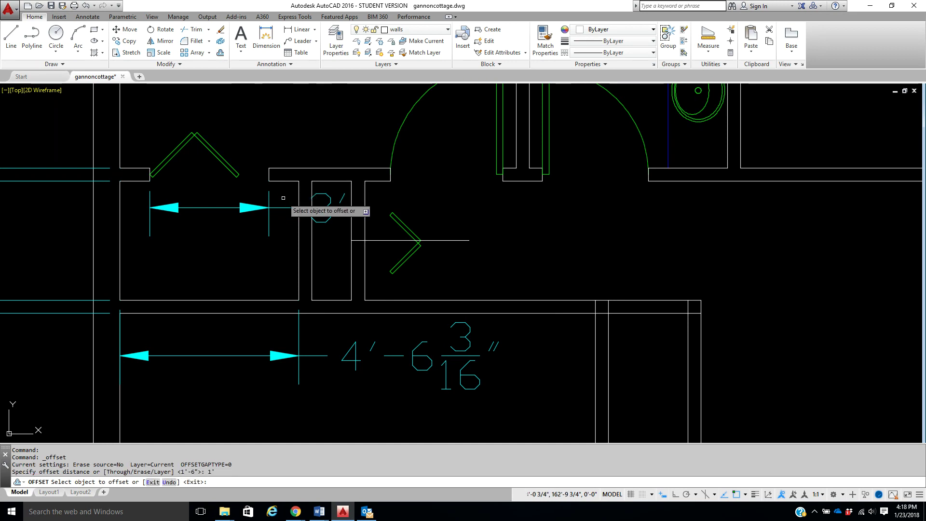
click(387, 240)
click(387, 215)
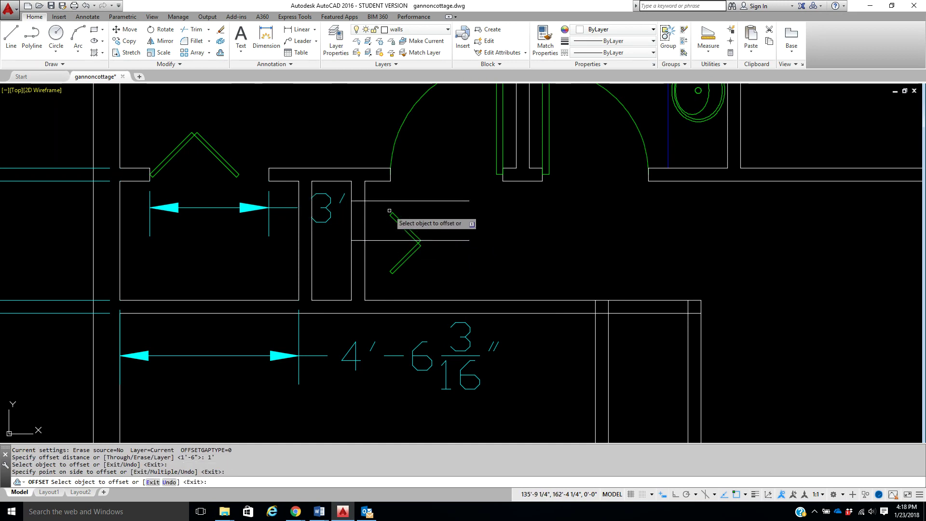
click(380, 240)
click(381, 274)
right_click(379, 230)
click(410, 237)
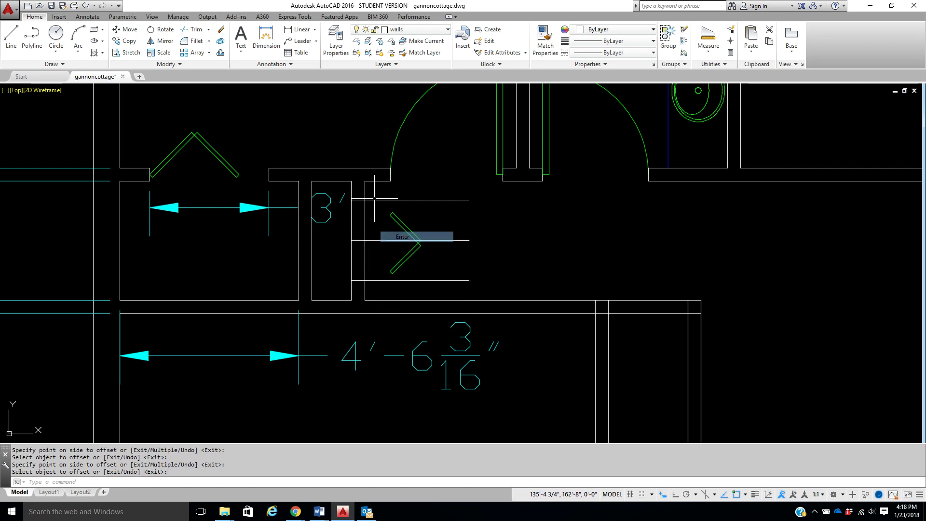
- Erase the middle guide line
click(220, 30)
click(385, 240)
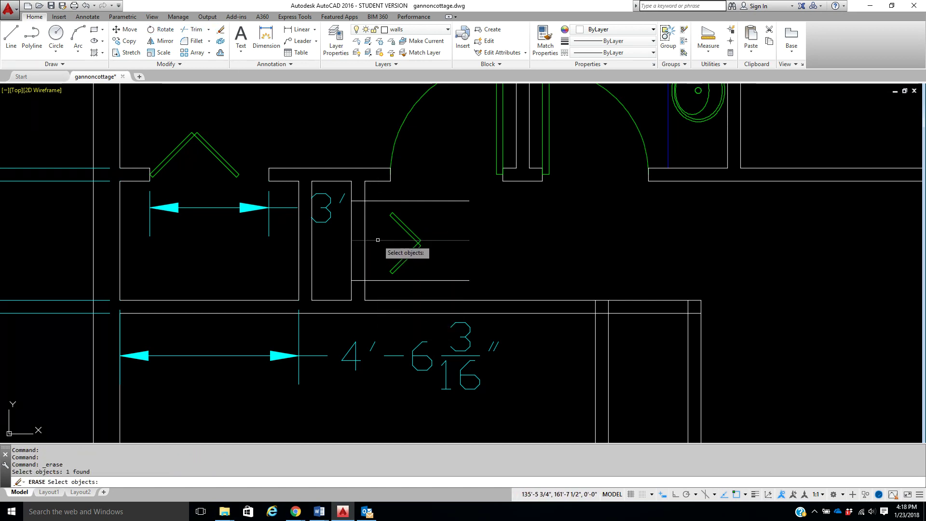
key(Return)
- Trim the guide lines and the wall between them to open the side closet doorway
click(195, 30)
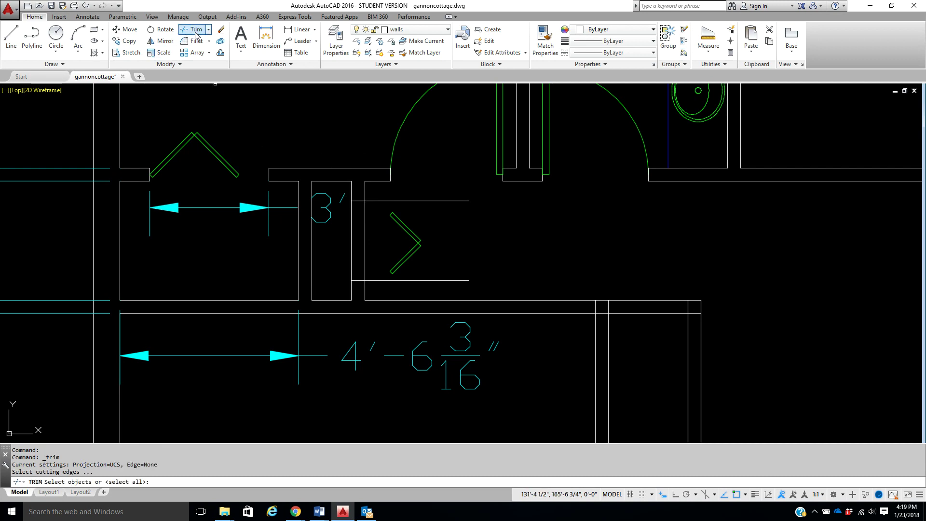
key(Return)
click(405, 277)
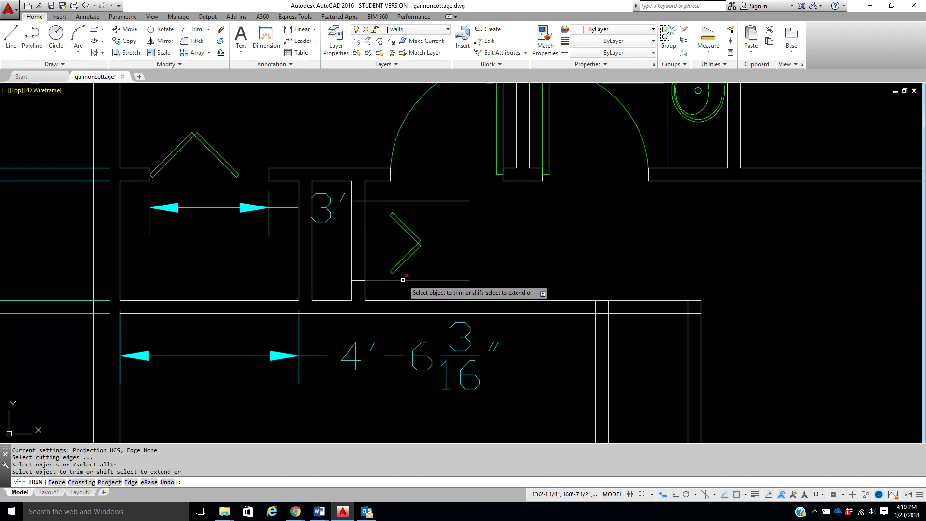
click(362, 250)
click(350, 252)
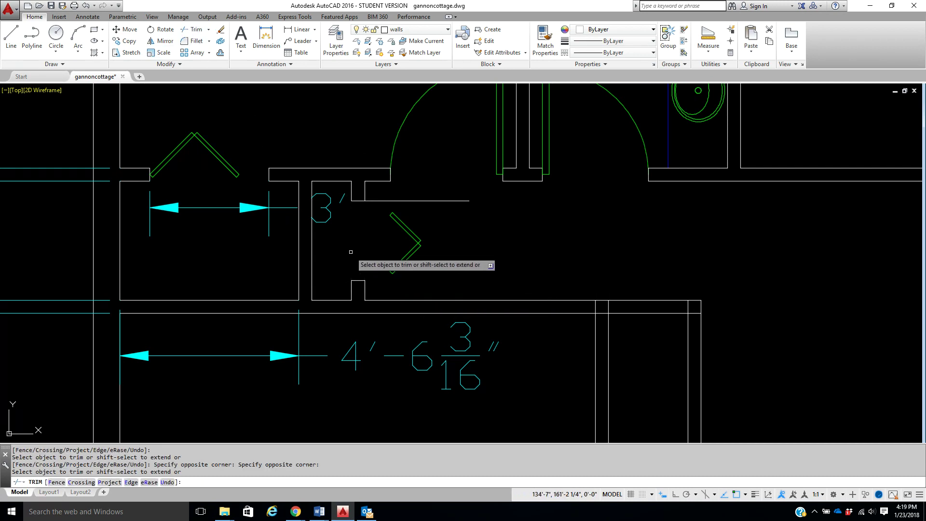
right_click(379, 202)
click(400, 207)
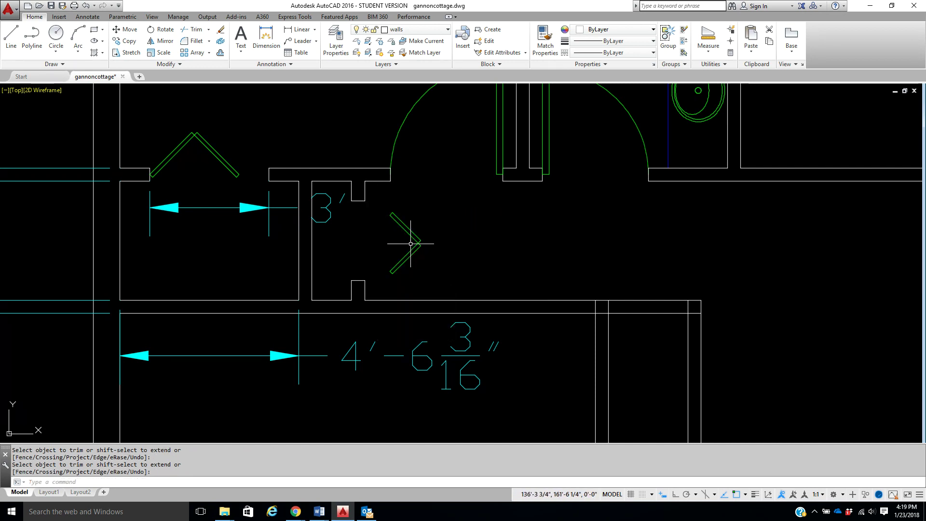
middle_drag(451, 272, 403, 244)
scroll(420, 207, down, 2)
scroll(381, 222, up, 2)
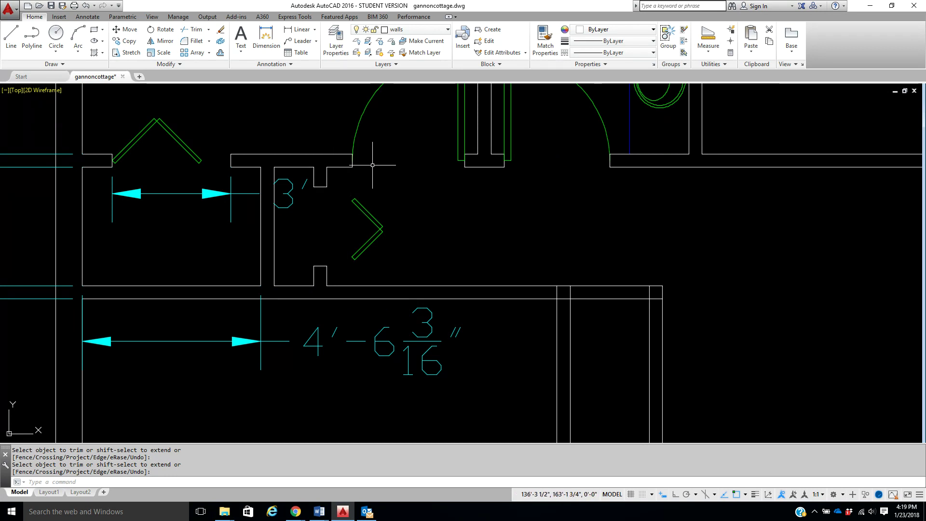
scroll(503, 314, down, 4)
middle_drag(503, 313, 484, 258)
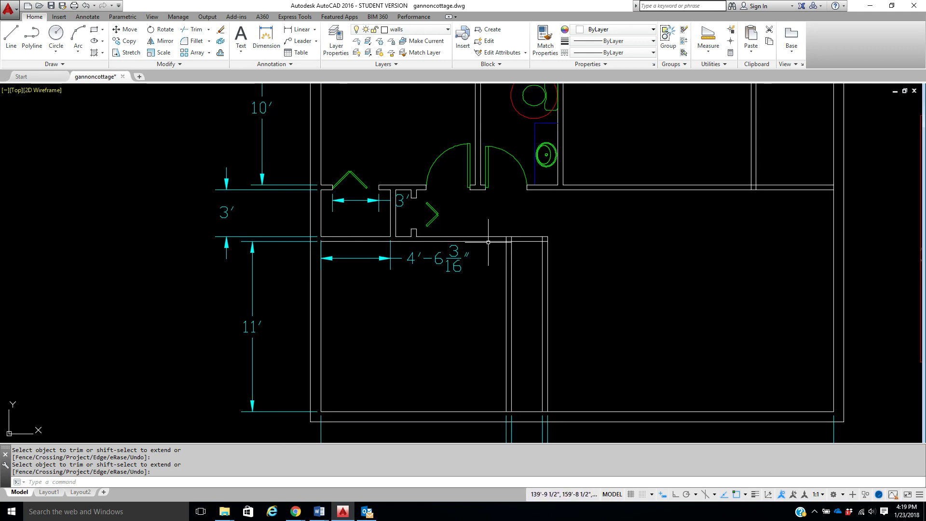
scroll(425, 227, up, 4)
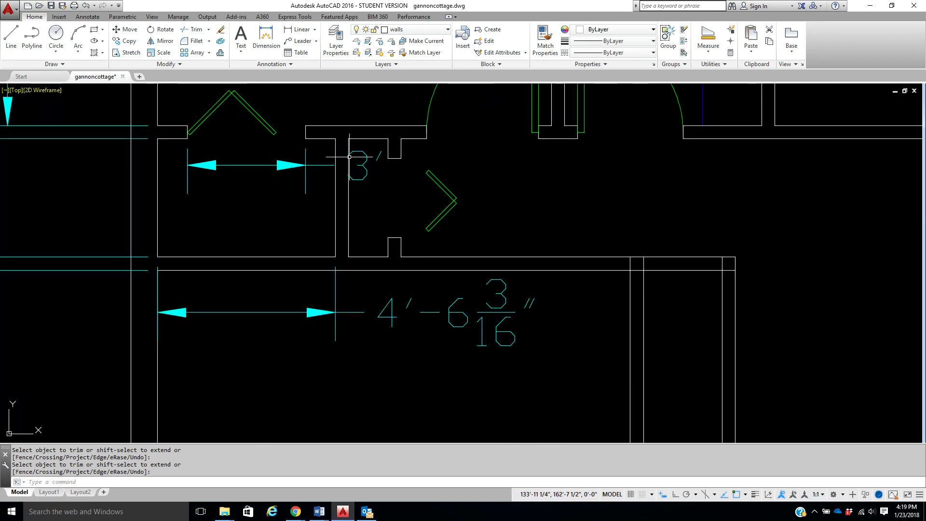
- Move the right-facing bi-fold door chevron into the side closet opening
click(128, 35)
click(440, 183)
key(Return)
scroll(425, 231, up, 4)
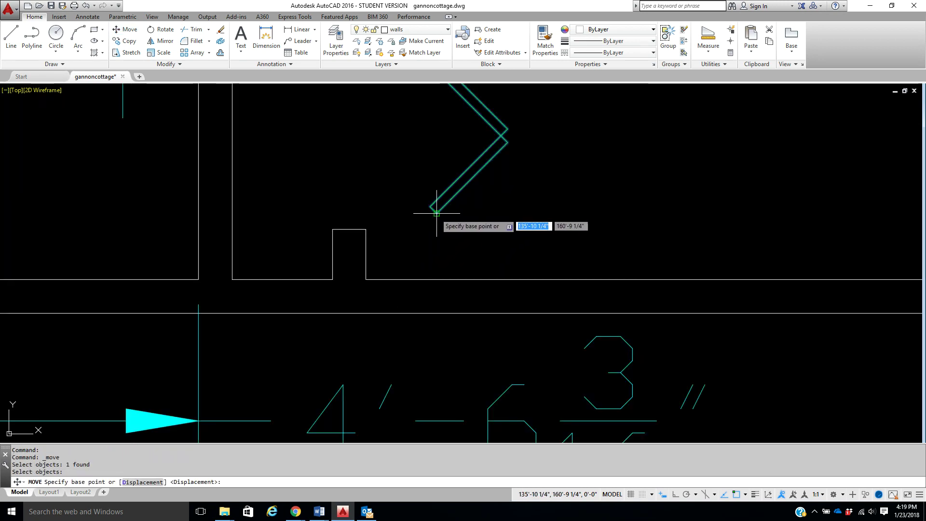
click(434, 211)
click(351, 227)
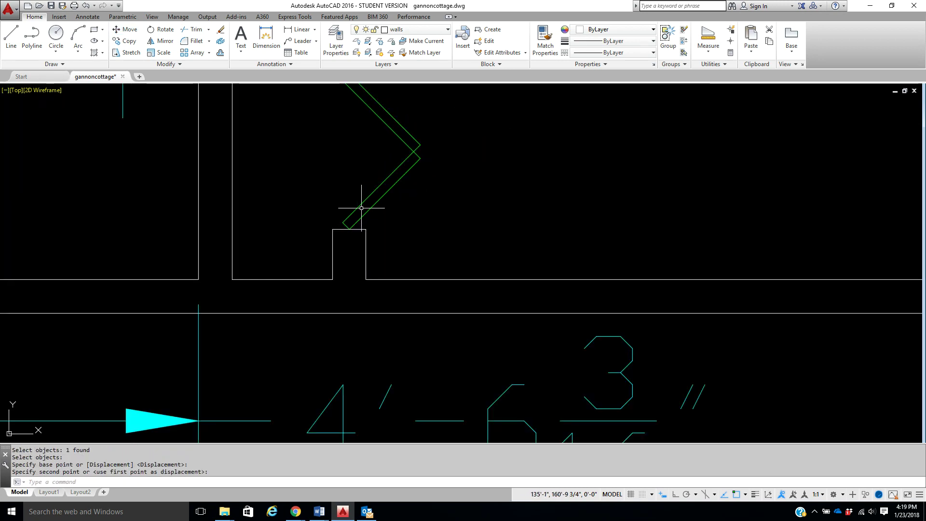
scroll(425, 215, down, 2)
scroll(451, 242, down, 4)
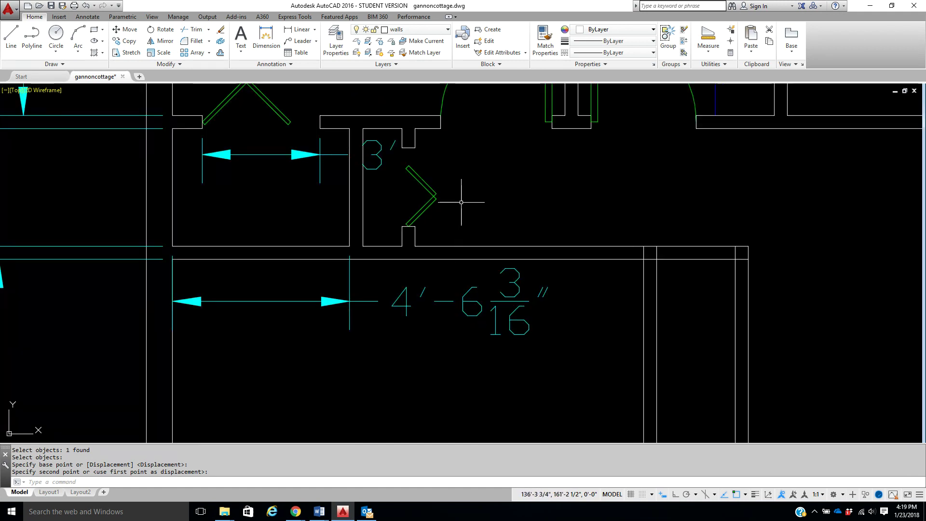
click(343, 193)
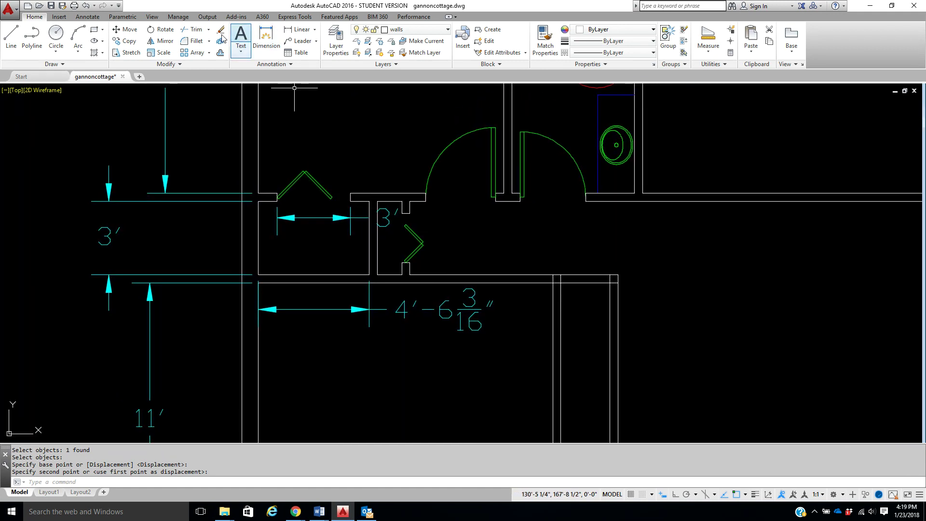
- Add a 2' linear dimension across the opening and put it on the dimensions layer
click(299, 30)
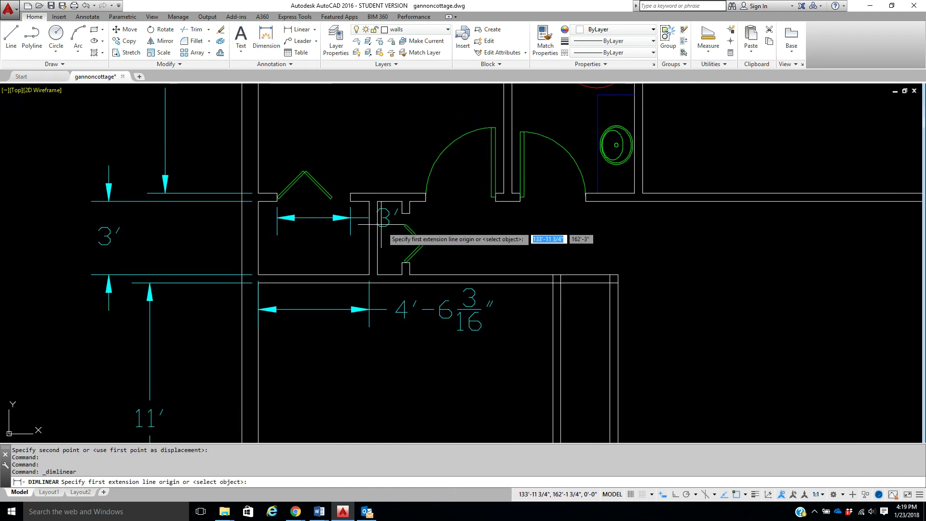
click(402, 213)
click(402, 261)
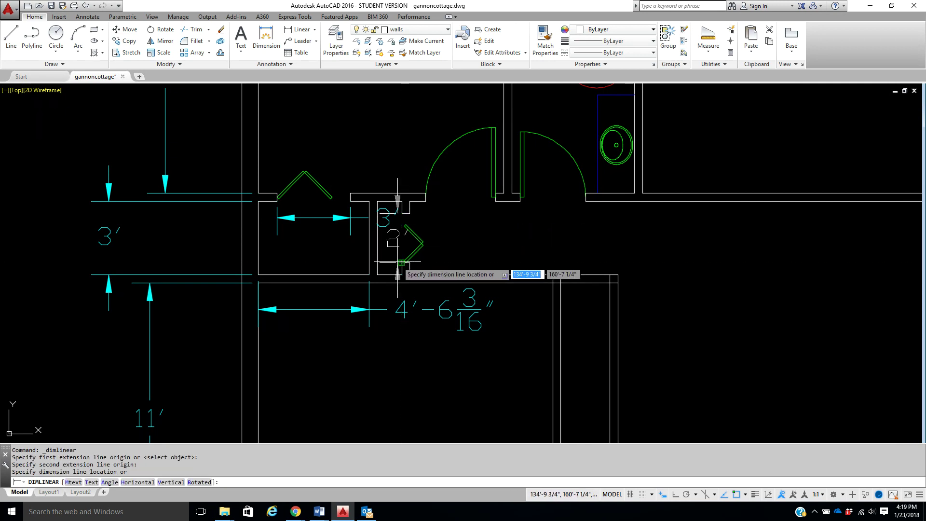
click(394, 233)
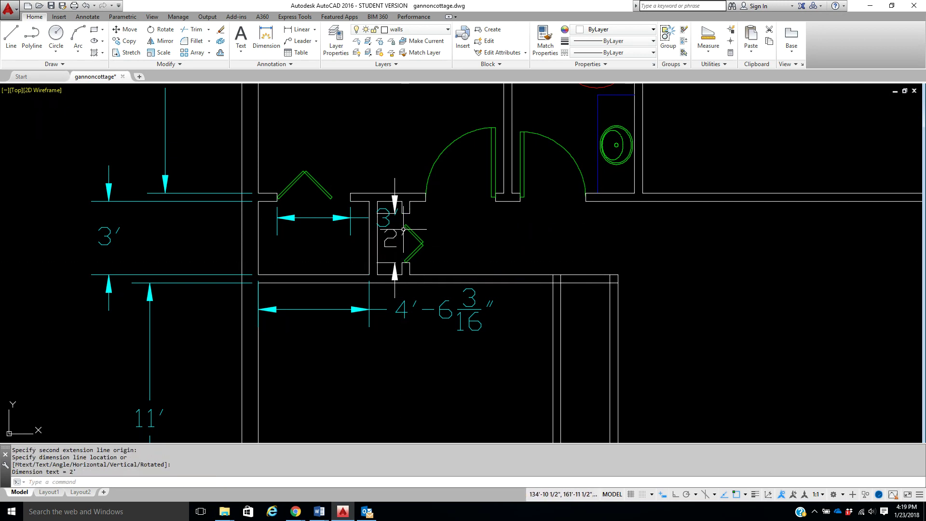
click(394, 238)
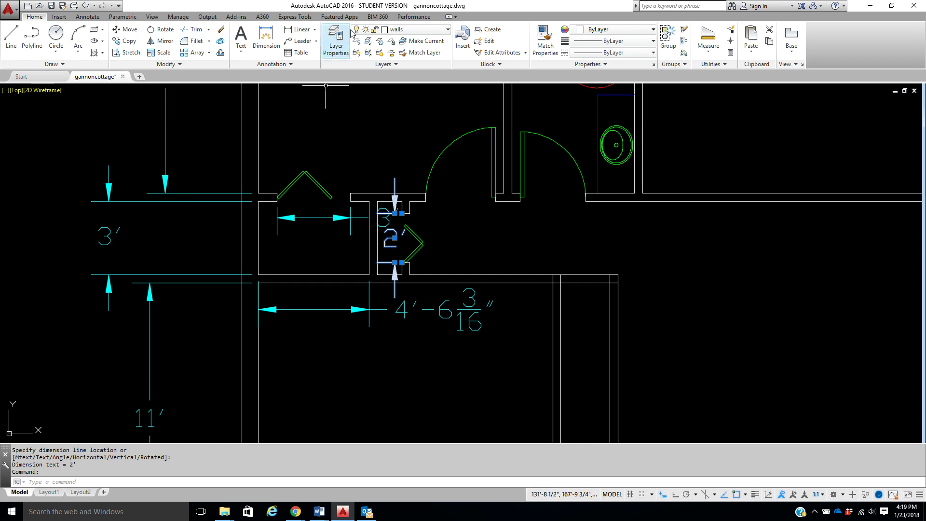
click(415, 30)
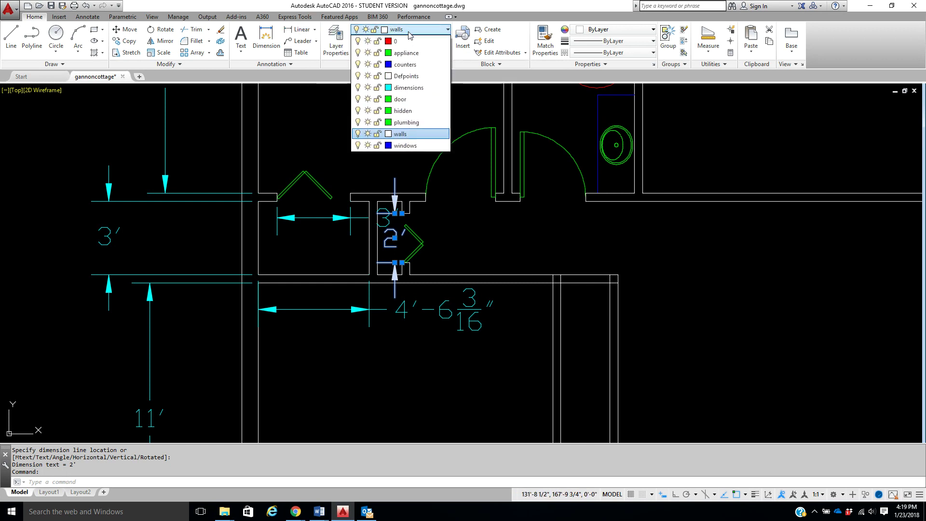
click(408, 88)
key(Escape)
key(Escape)
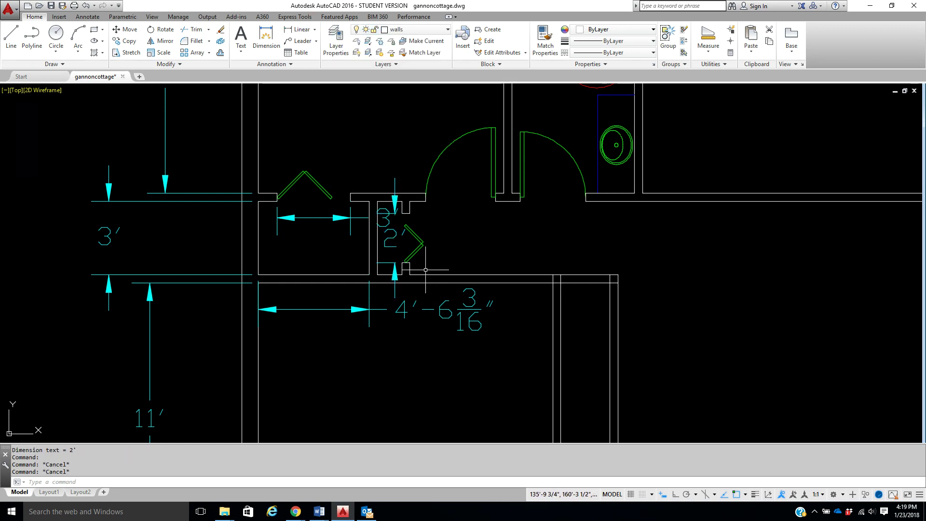
- Drag the 4'-6 3/16" dimension text out to the left of the closet
mouse_move(531, 315)
middle_down()
mouse_move(475, 265)
mouse_move(450, 273)
middle_up()
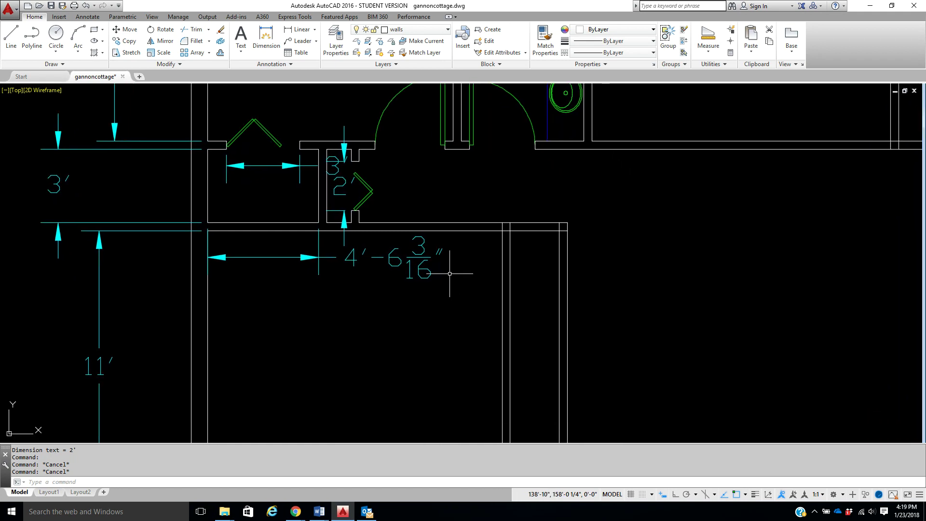
click(398, 260)
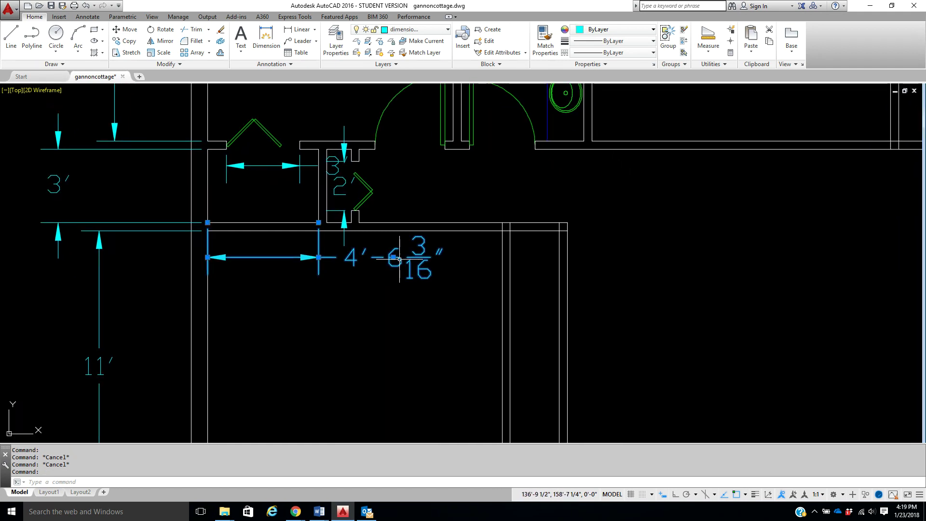
click(394, 257)
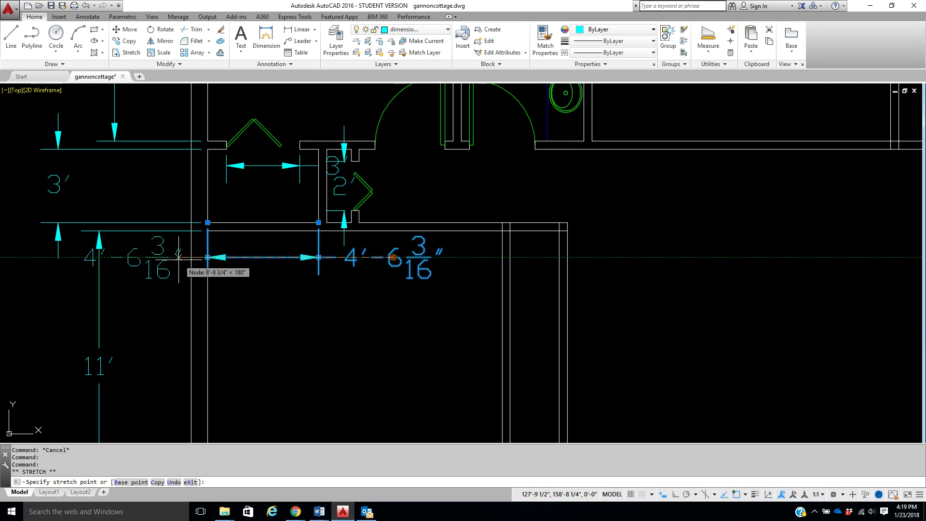
click(168, 257)
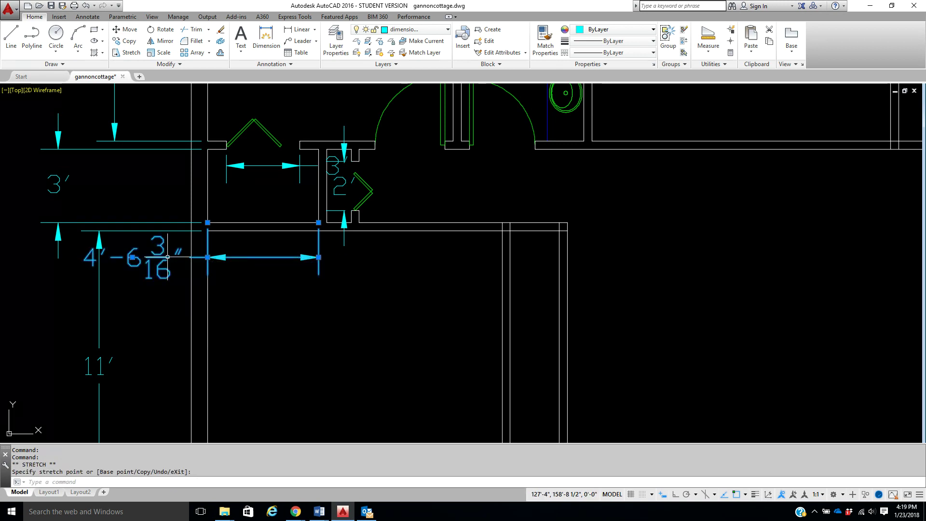
key(Escape)
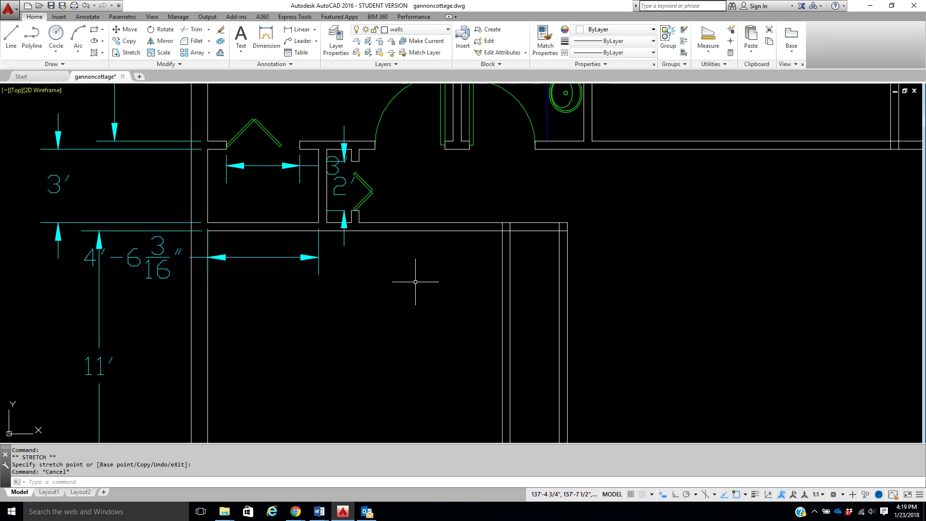
- Review the whole floor plan and save the gannoncottage drawing
middle_drag(426, 203, 381, 315)
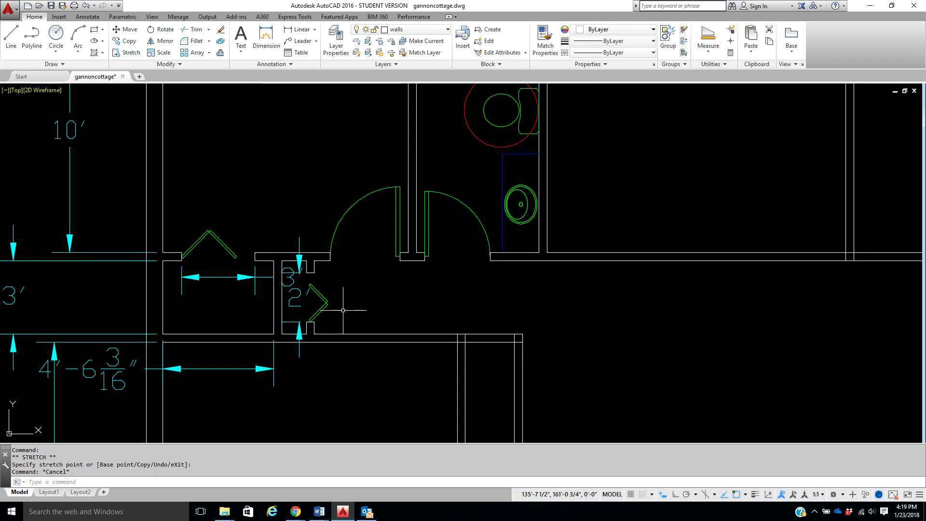
scroll(322, 311, down, 2)
middle_drag(413, 335, 394, 366)
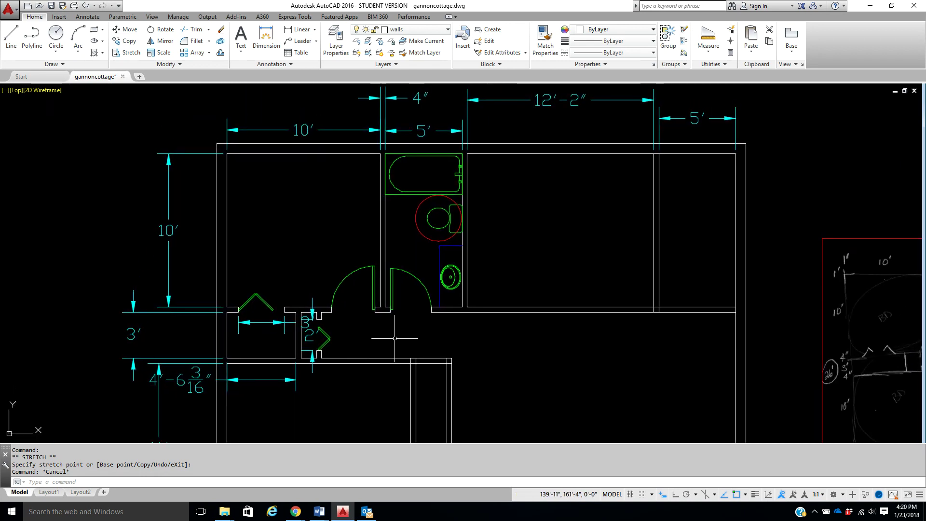
middle_drag(415, 323, 392, 311)
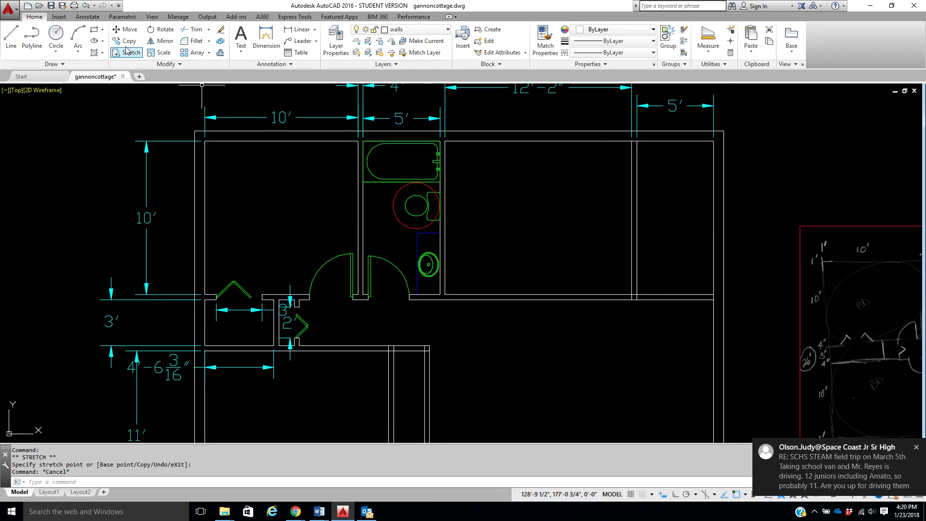
key(ctrl+s)
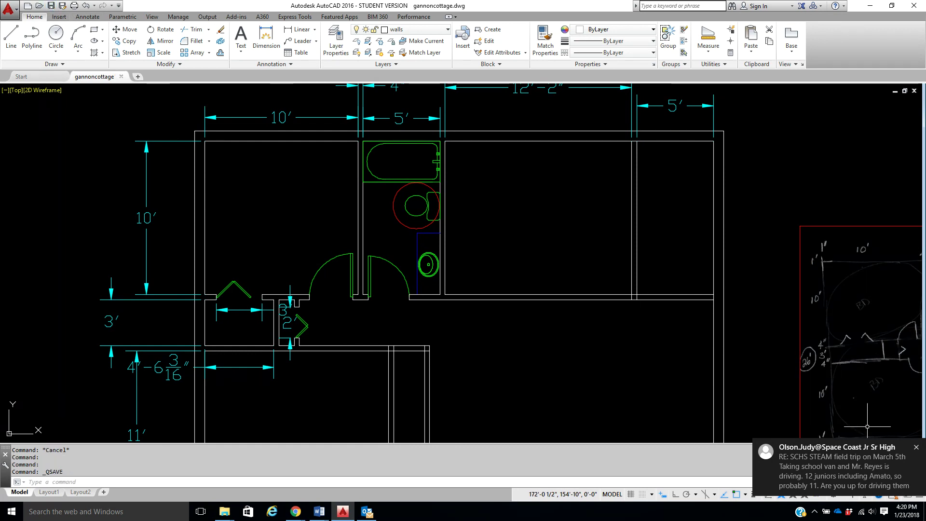
click(915, 449)
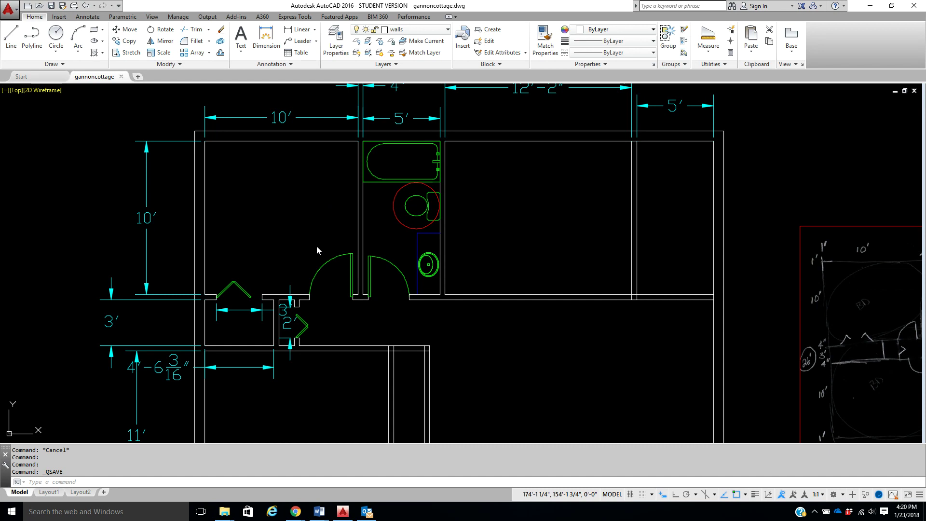
scroll(317, 187, down, 2)
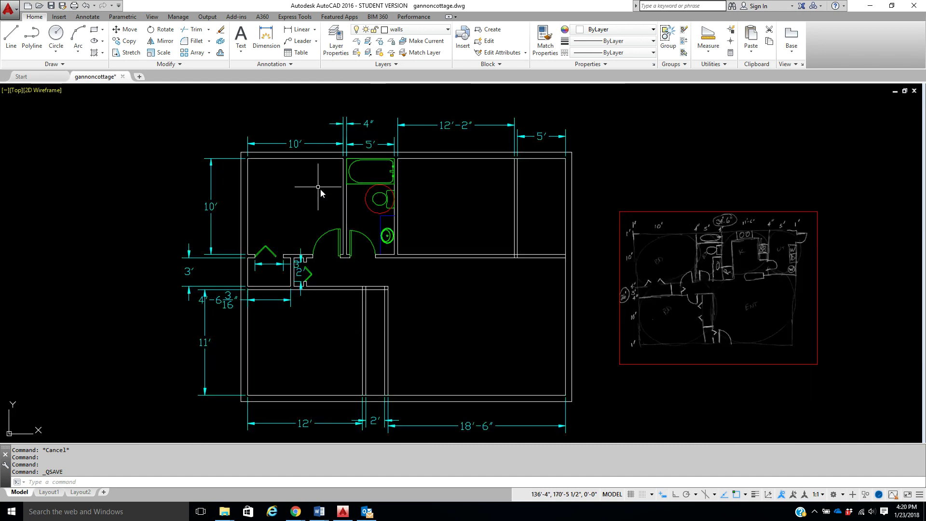
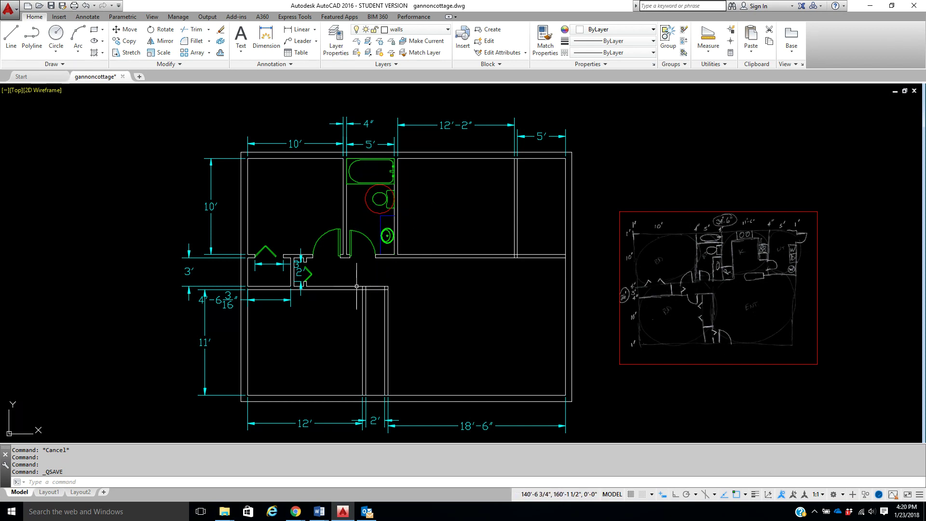
- Start a COPY and window-select the 3'-0" standard door in the door symbol library
scroll(358, 296, up, 2)
scroll(376, 285, down, 3)
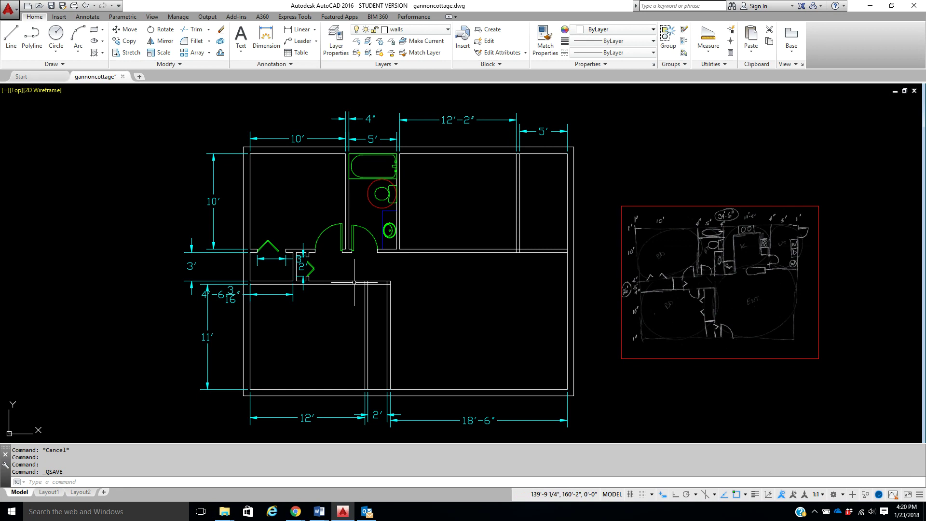
scroll(356, 294, down, 2)
middle_drag(417, 195, 367, 277)
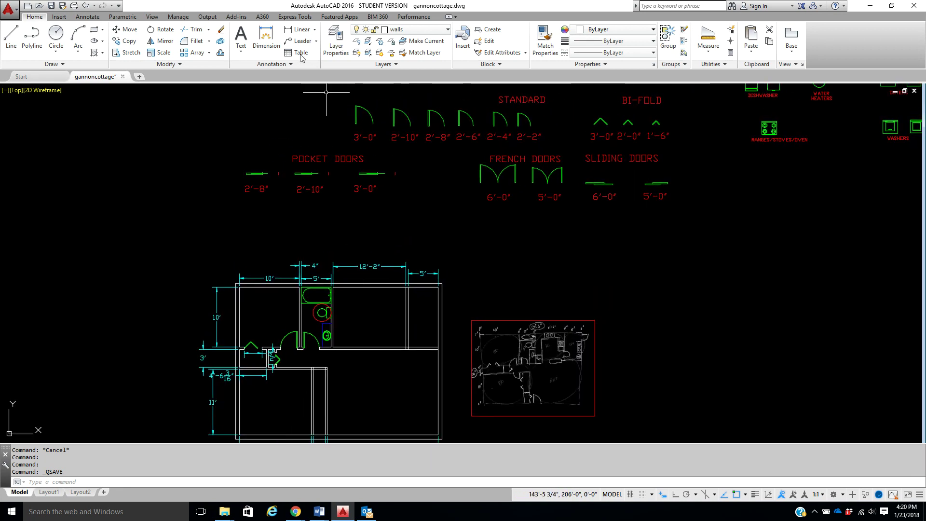
click(126, 41)
scroll(384, 218, down, 2)
click(405, 146)
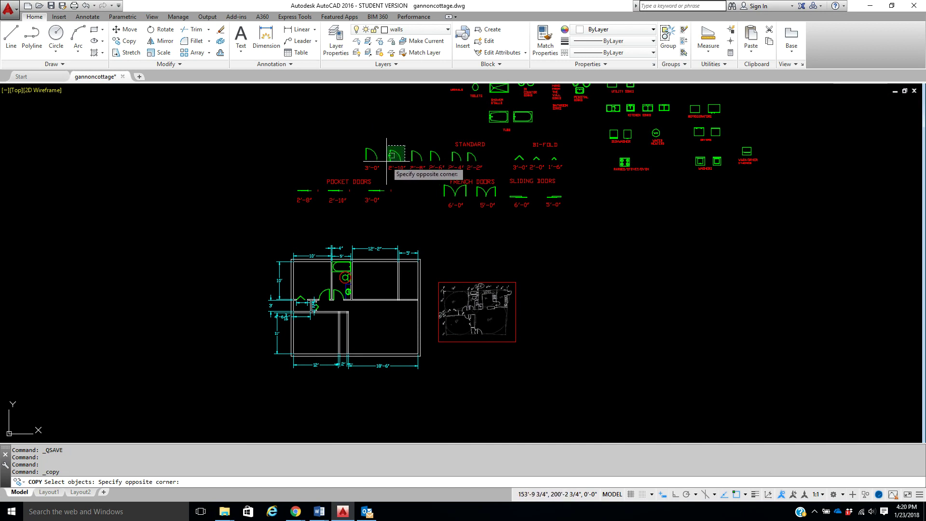
click(393, 154)
key(Return)
- Place the door copy inside the lower-left 11' room of the cottage plan
click(395, 155)
middle_drag(395, 284, 414, 208)
click(346, 245)
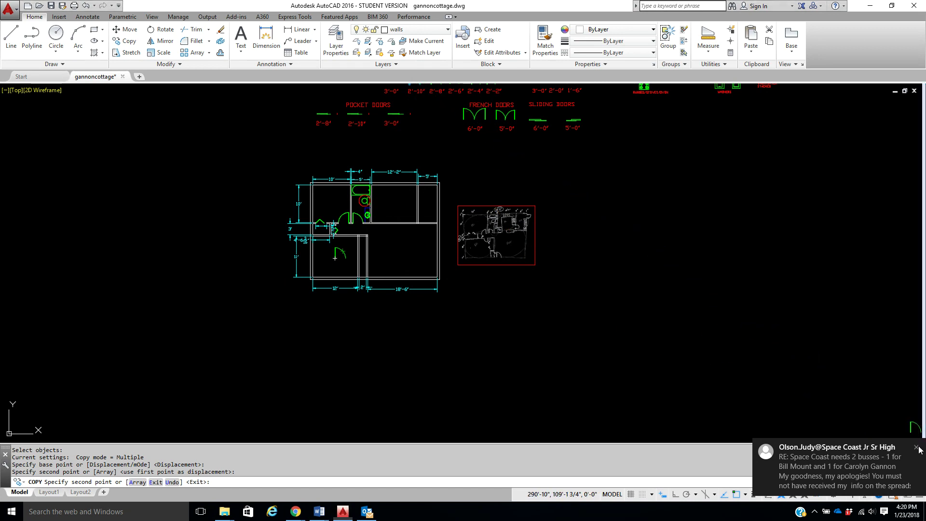
scroll(367, 261, up, 4)
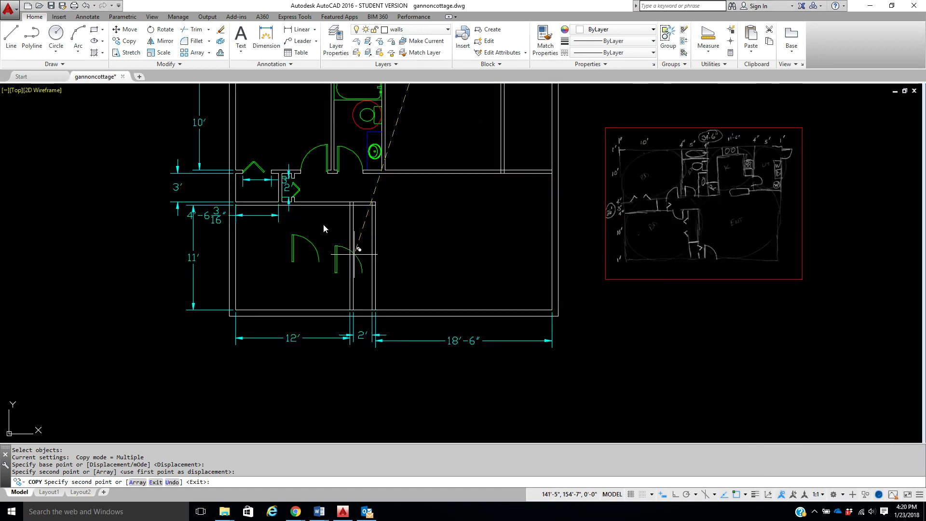
right_click(324, 228)
click(332, 230)
scroll(316, 234, up, 2)
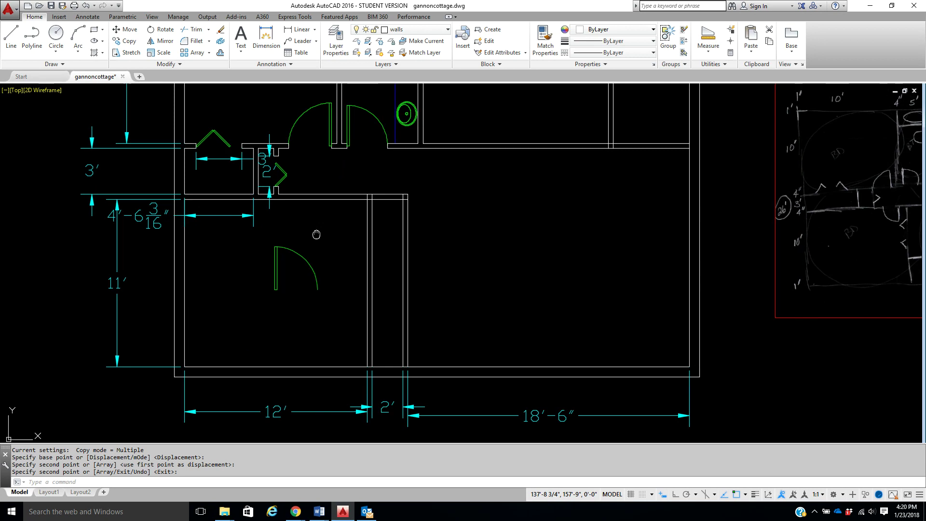
middle_drag(317, 234, 308, 265)
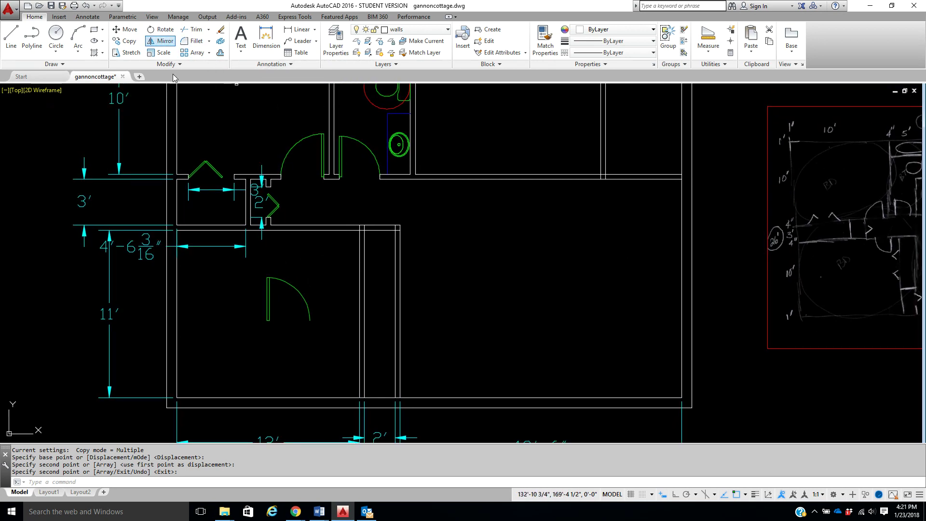
- Mirror the copied door about a vertical line, erasing the original, then undo the mirror
click(161, 41)
click(257, 269)
click(310, 331)
key(Return)
click(291, 332)
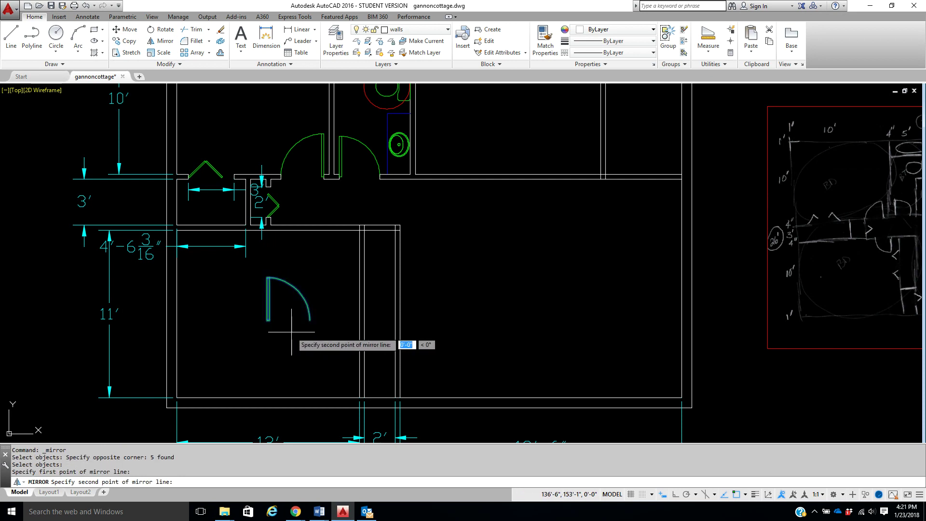
key(F8)
click(289, 260)
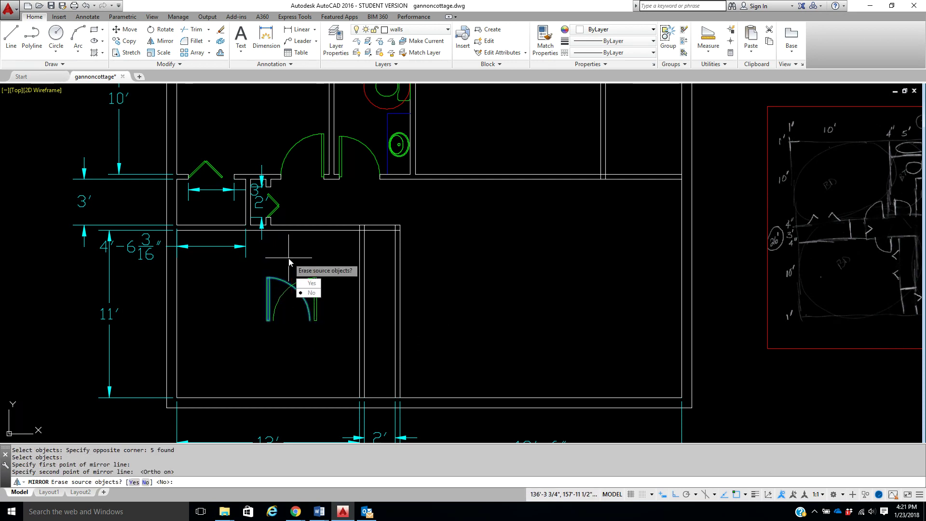
text(Y)
key(Return)
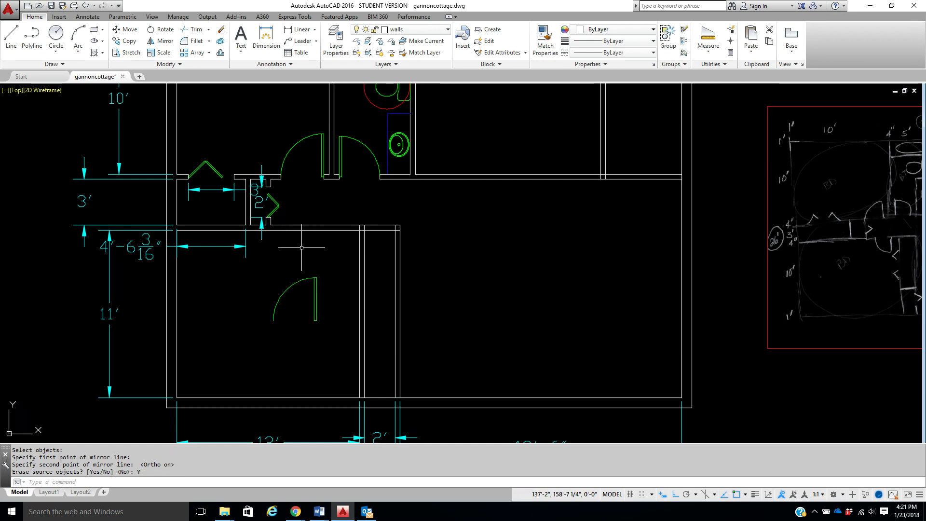
click(85, 6)
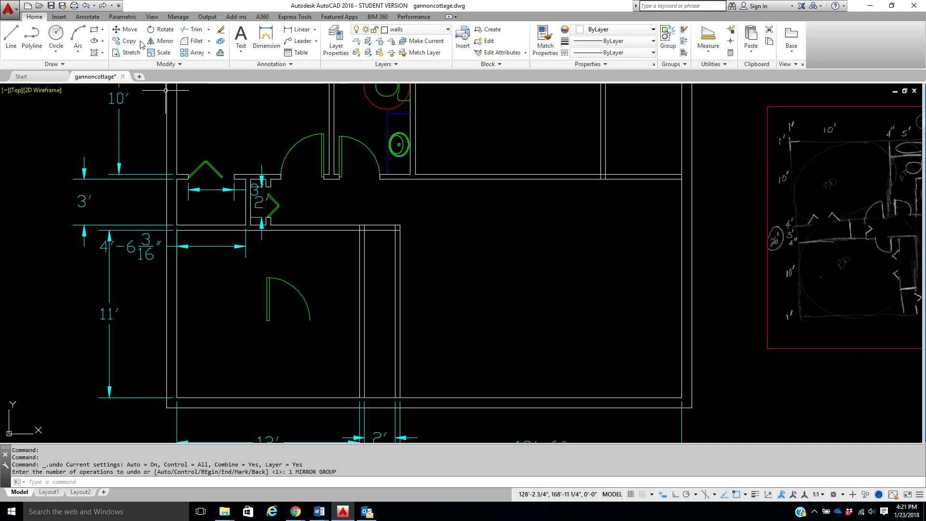
- Rotate the door 180° about its hinge with Ortho on
click(160, 30)
click(257, 268)
click(314, 351)
key(Return)
click(266, 320)
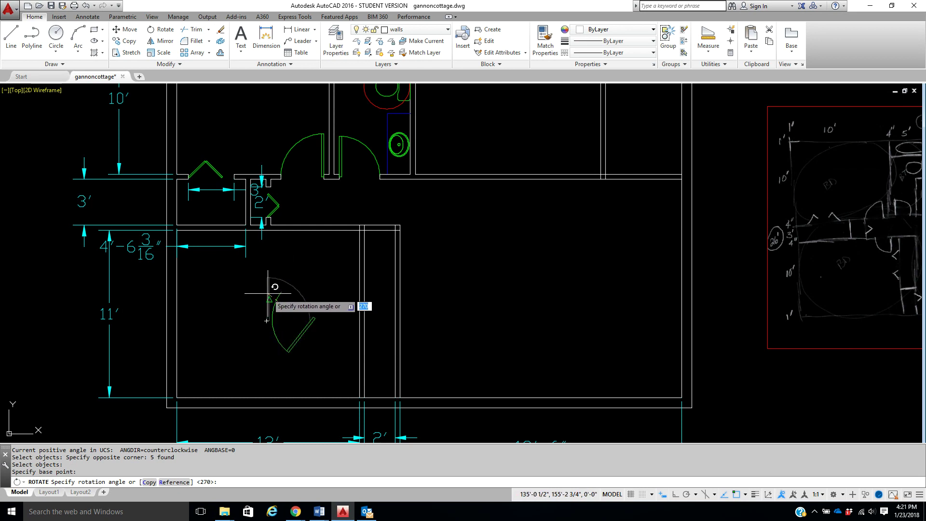
key(F8)
click(252, 314)
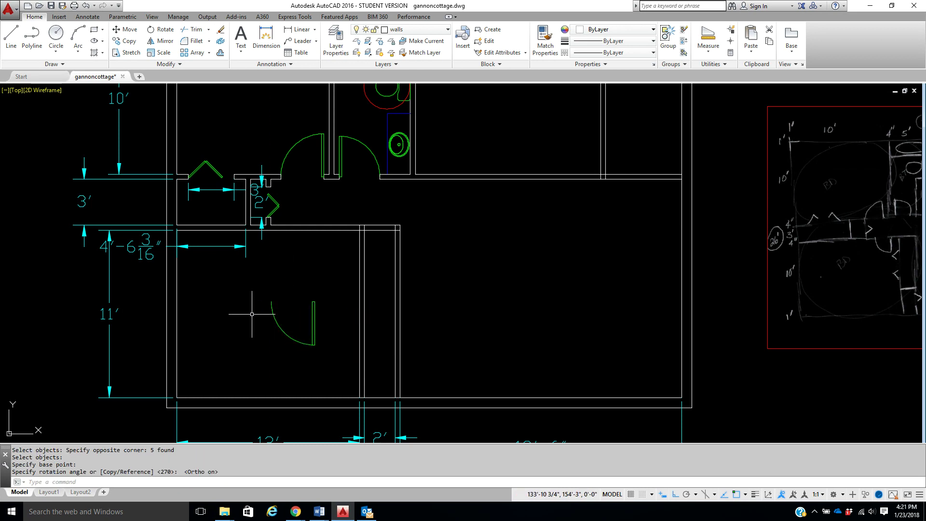
- Move the door up against the room's top wall near its right corner
click(125, 29)
click(327, 298)
click(244, 350)
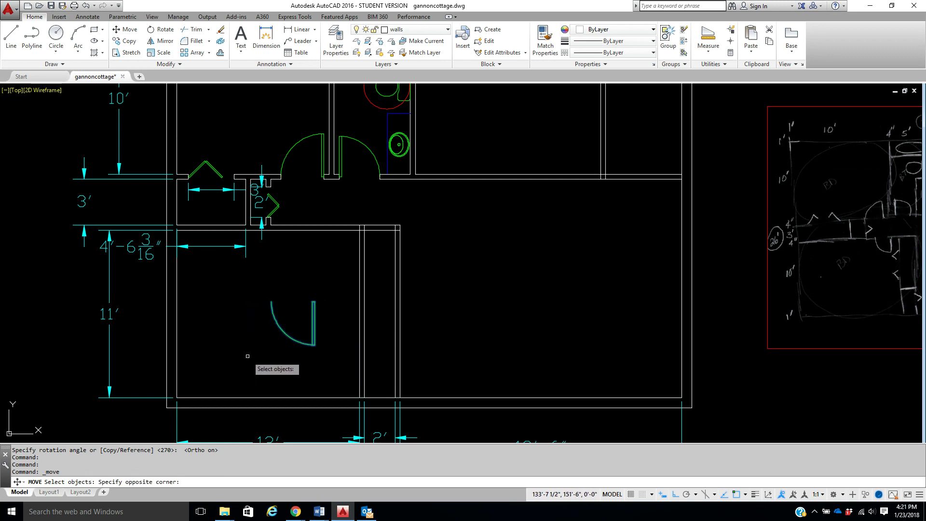
key(Return)
click(265, 351)
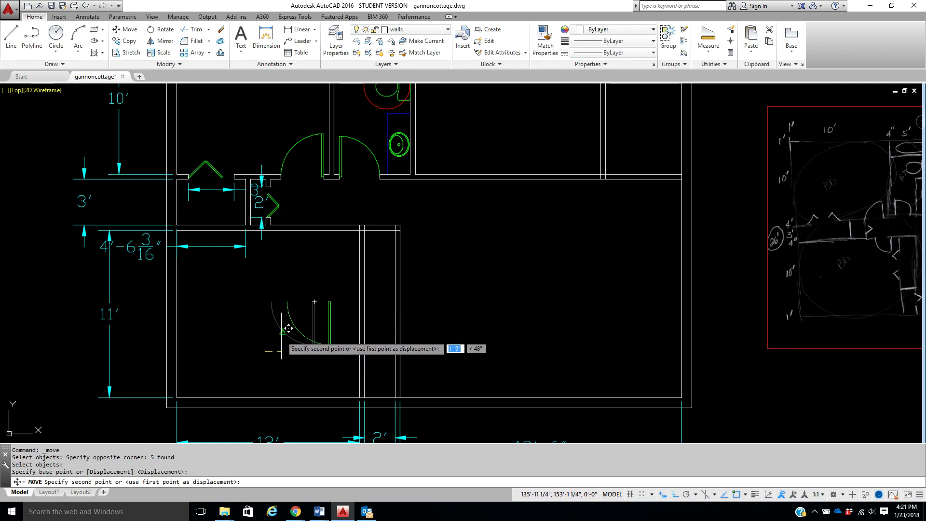
key(F8)
click(296, 292)
scroll(333, 222, up, 5)
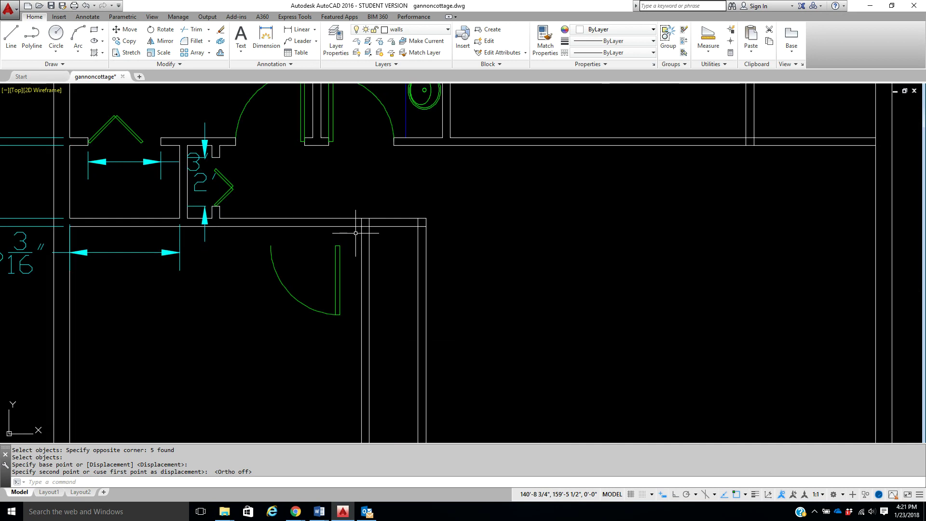
- Offset the interior wall line 4 to the left and trim the new line below the wall
click(220, 54)
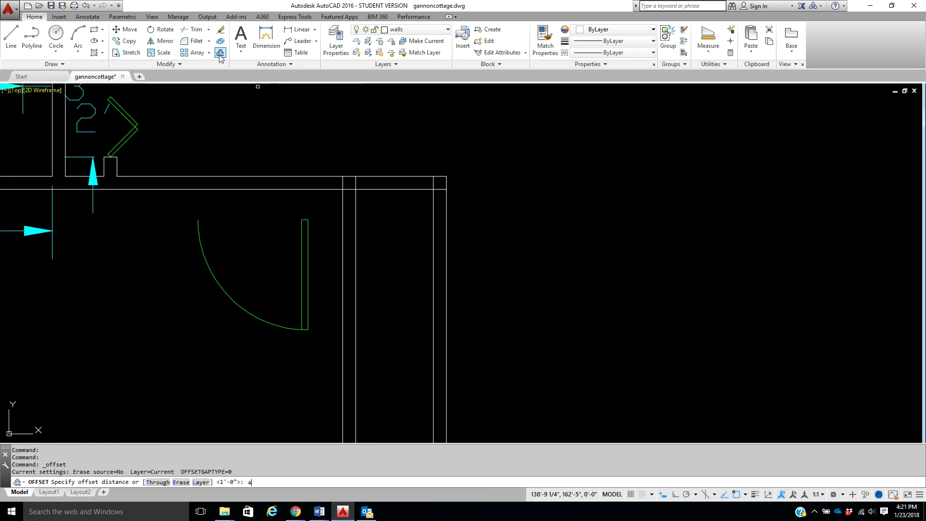
text(4)
key(Return)
click(342, 210)
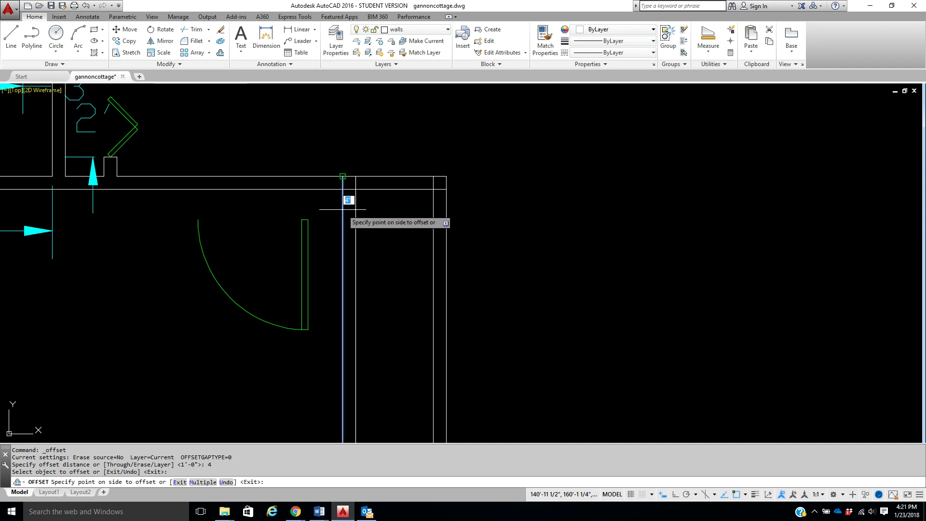
click(328, 210)
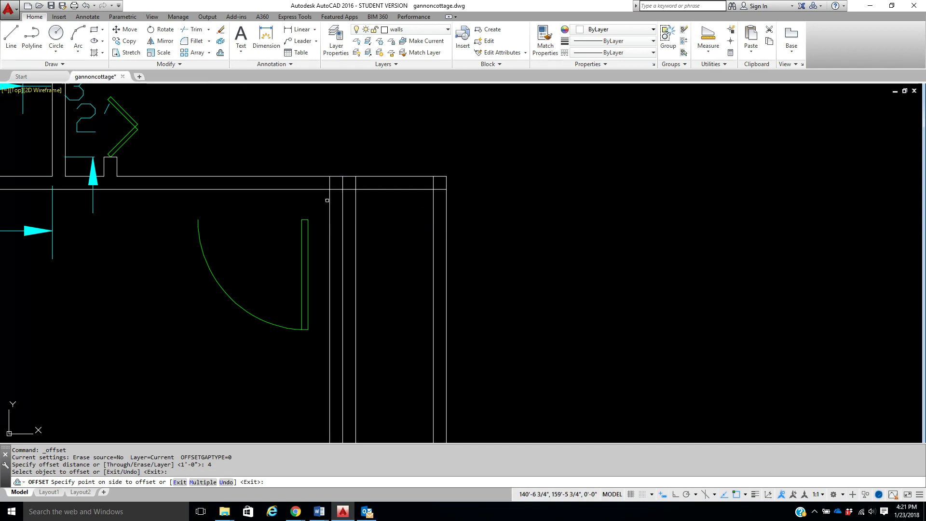
click(195, 30)
key(Return)
click(329, 213)
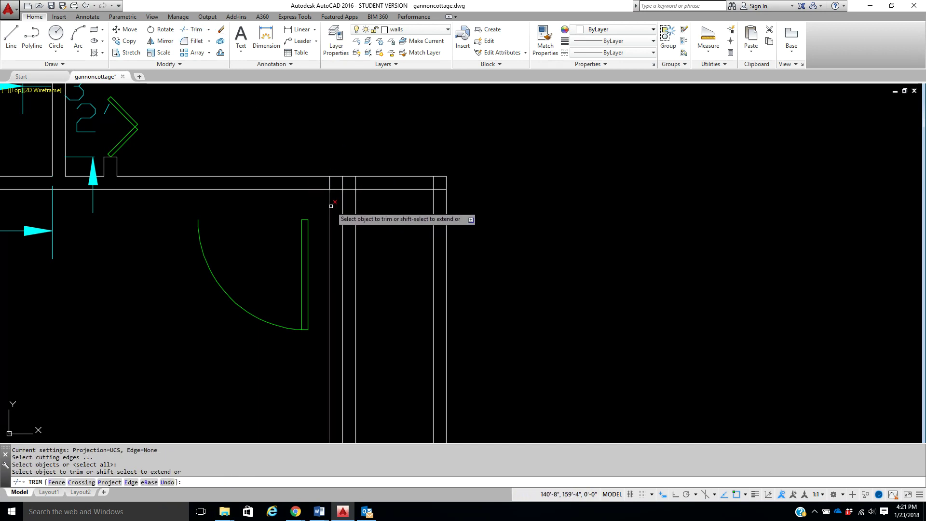
right_click(331, 210)
click(348, 210)
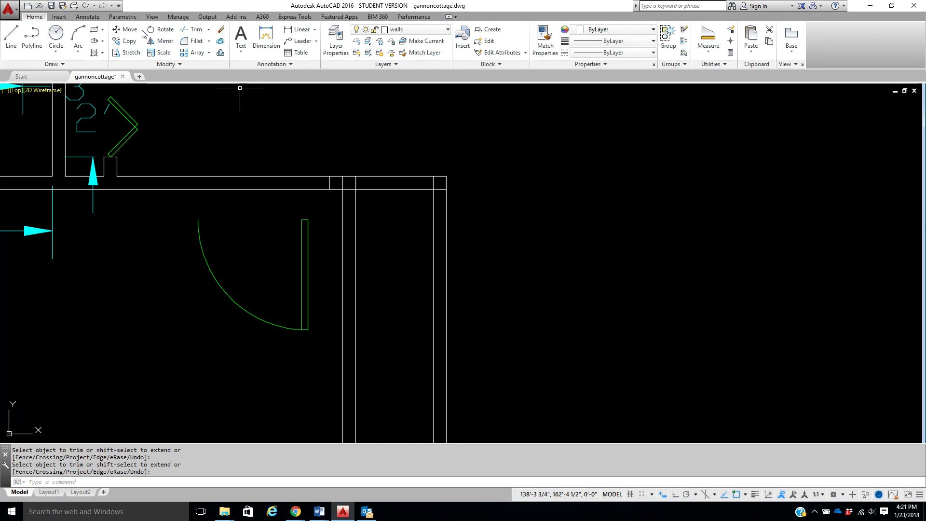
- Move the door by its corner into the wall opening
click(126, 29)
click(315, 209)
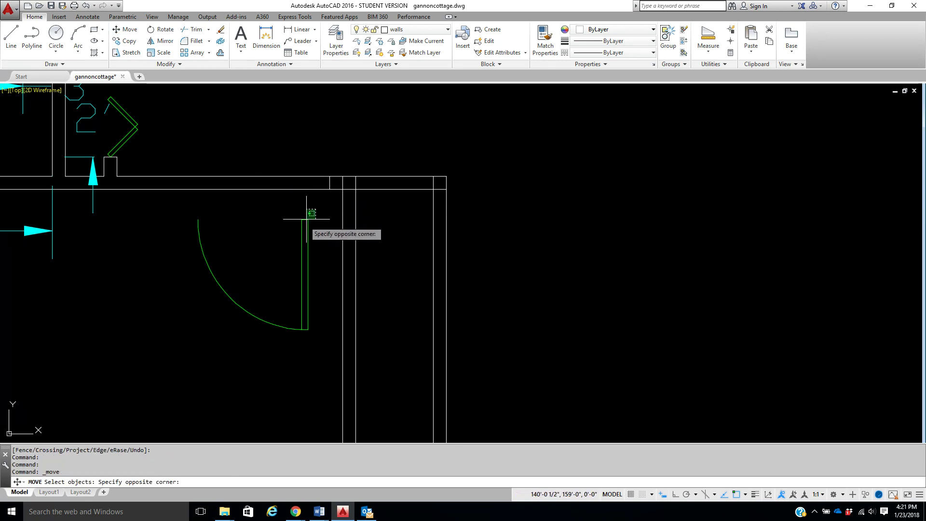
click(163, 349)
key(Return)
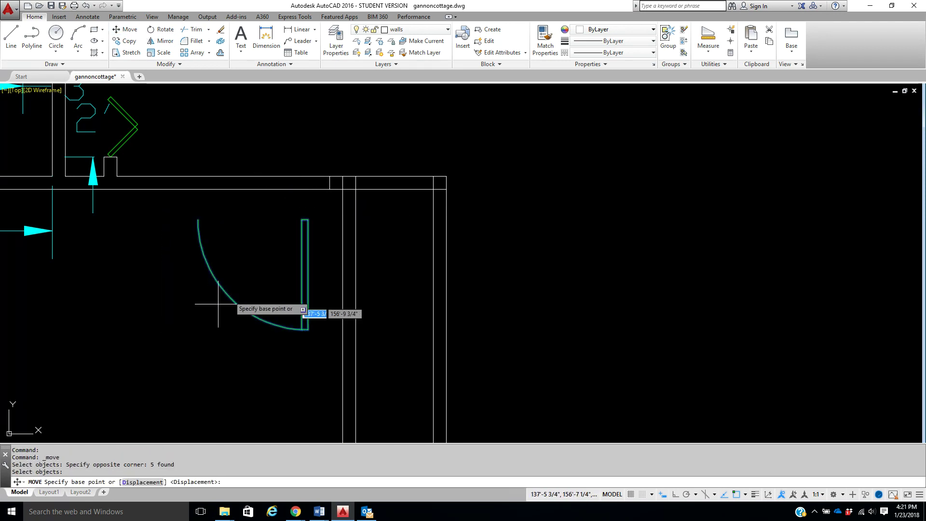
click(308, 220)
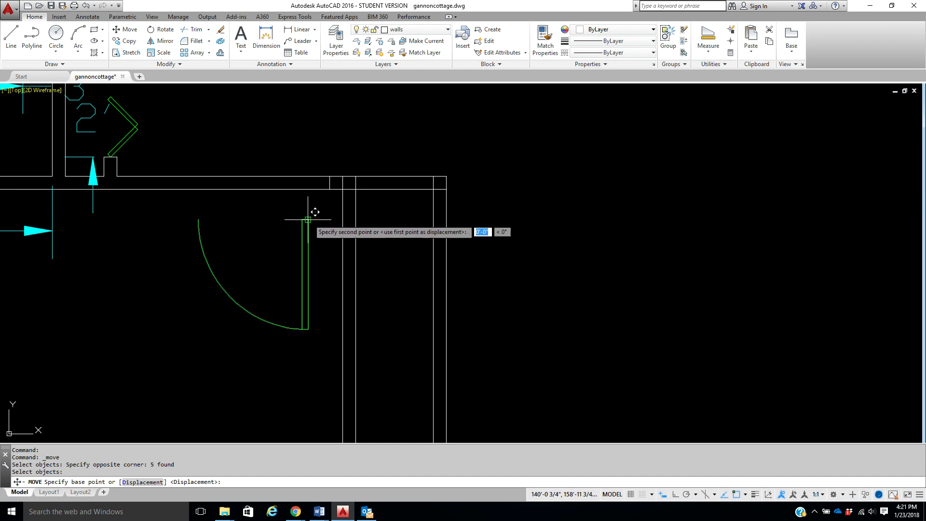
click(329, 183)
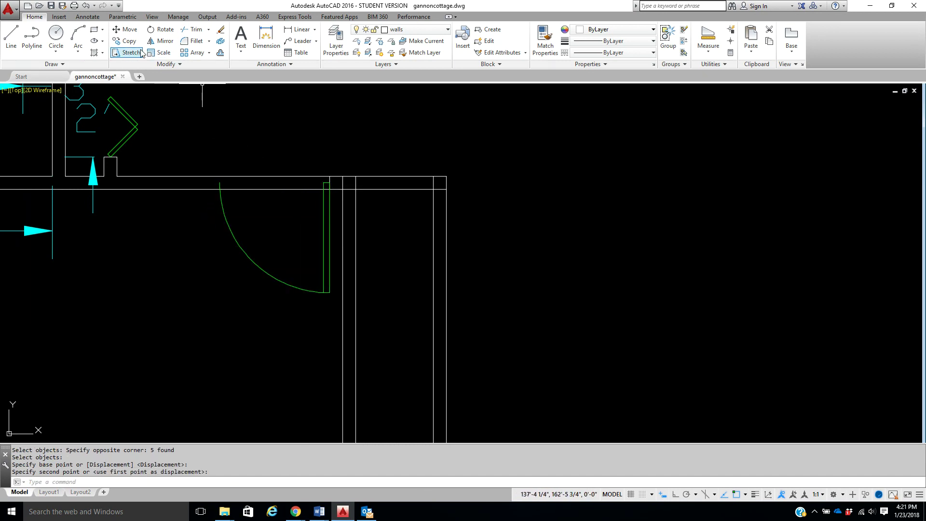
- Copy the jamb line beside the door to the end of the door's arc
click(127, 41)
scroll(333, 178, up, 2)
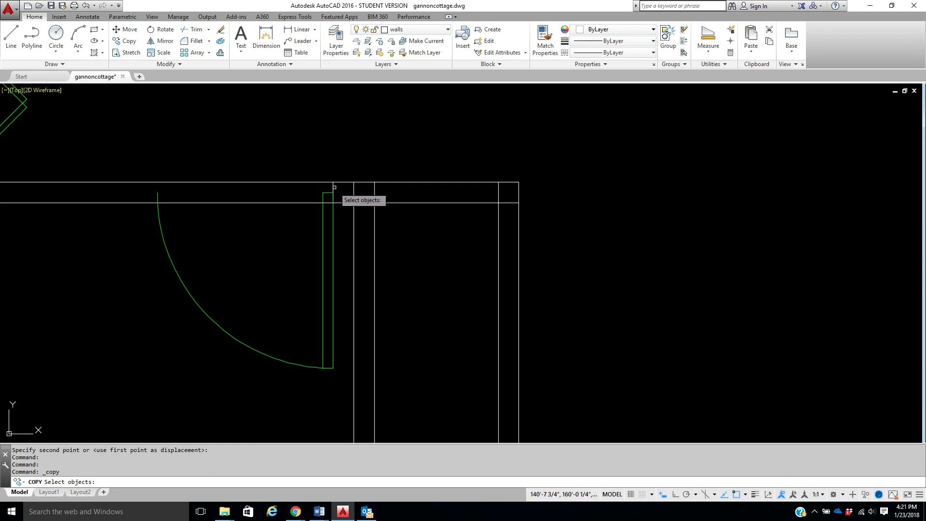
click(333, 187)
key(Return)
click(333, 192)
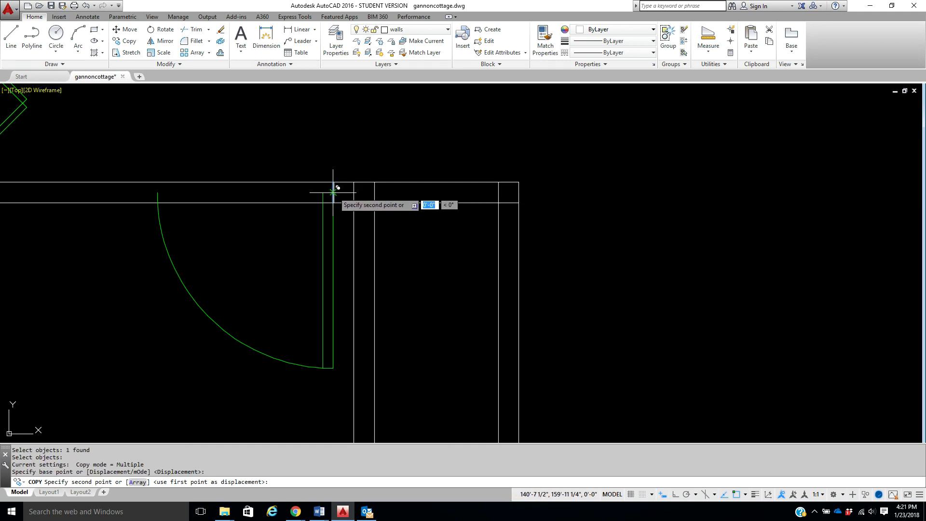
click(160, 188)
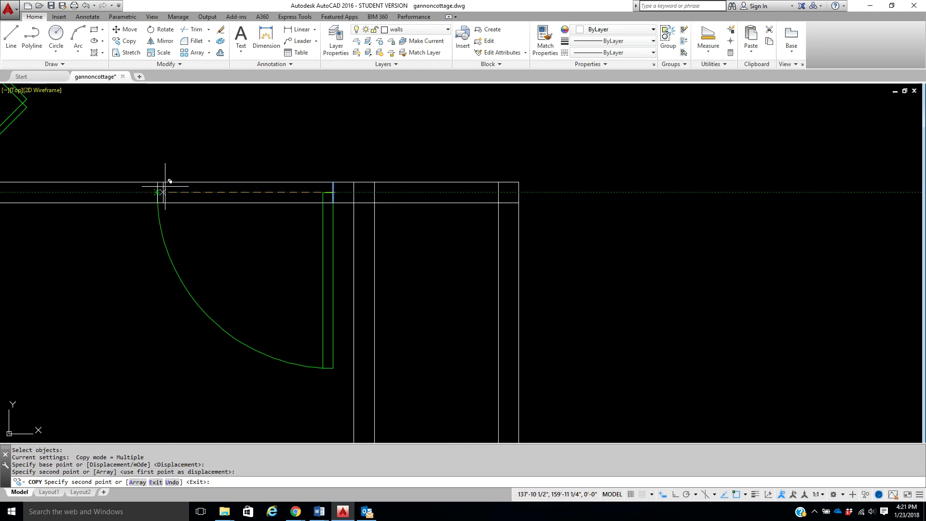
right_click(187, 142)
click(201, 143)
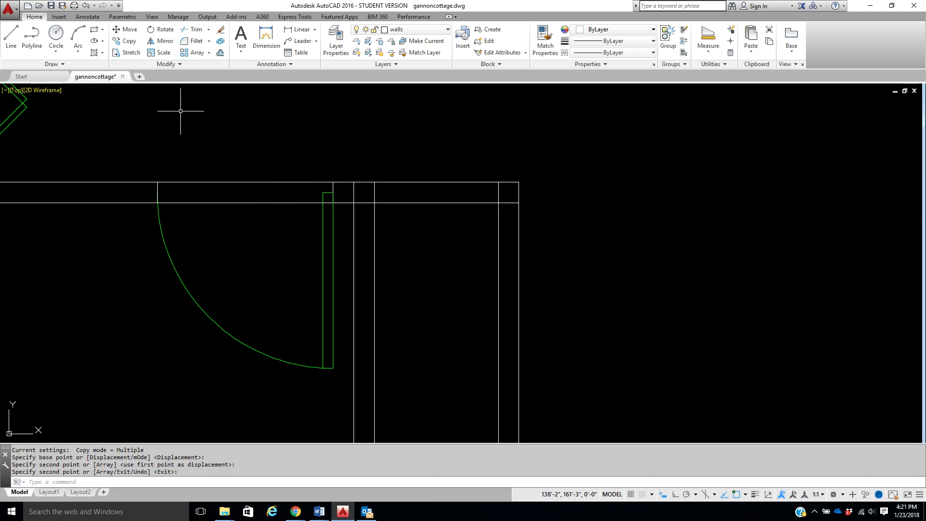
- Trim the wall lines between the two door jambs to open the doorway
click(196, 30)
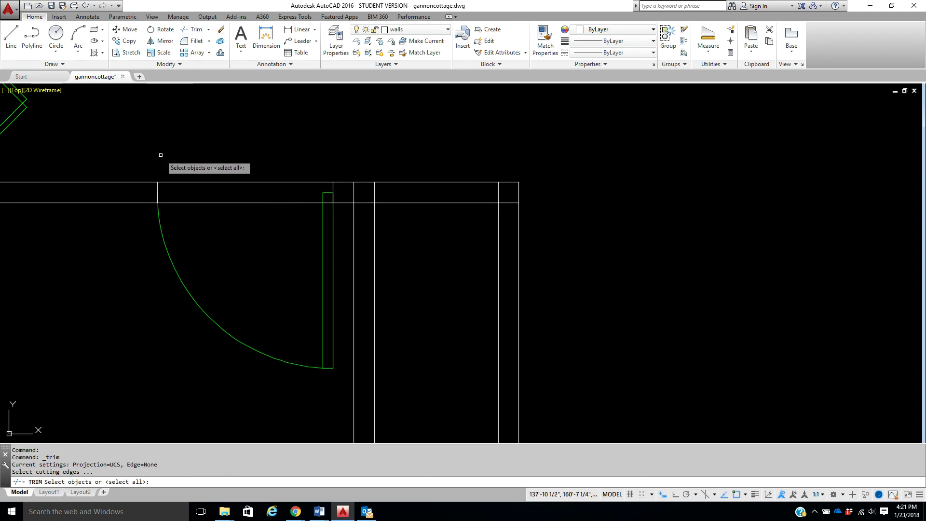
click(157, 187)
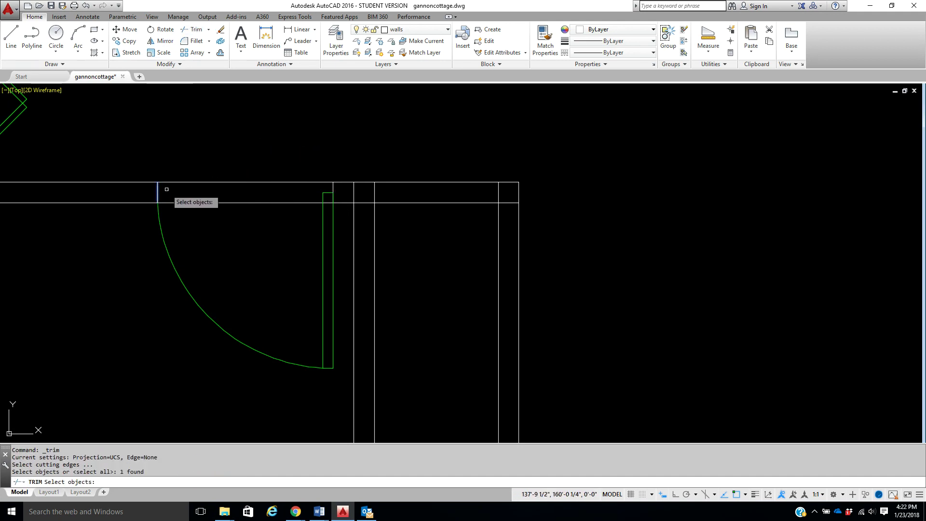
click(334, 187)
key(Return)
click(269, 159)
click(237, 219)
right_click(238, 220)
click(263, 225)
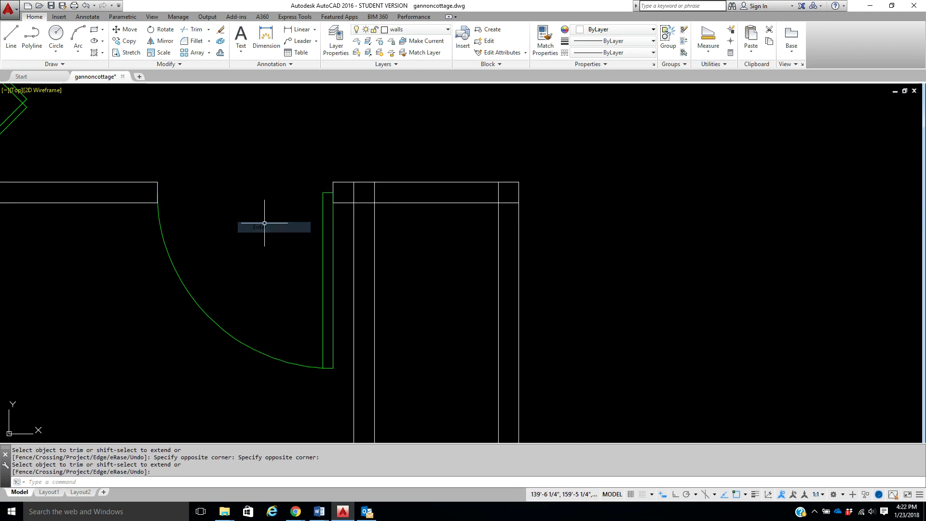
- Trim the wall segment above the door and the short gap in the bottom wall
scroll(264, 222, down, 1)
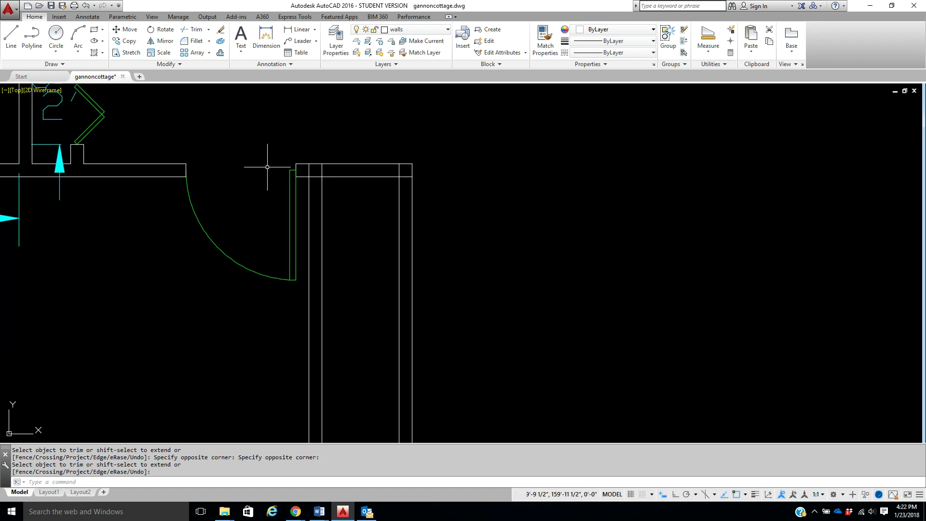
click(203, 29)
key(Return)
click(338, 170)
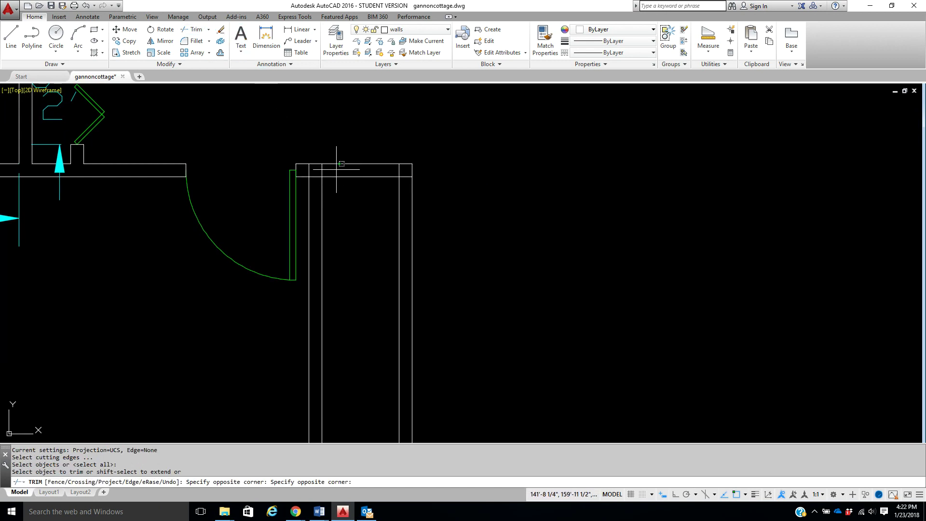
click(309, 169)
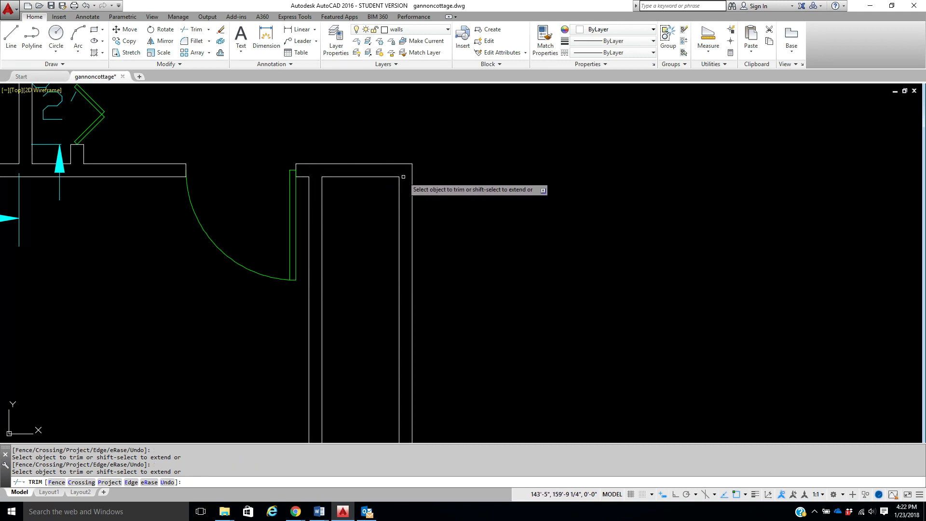
scroll(382, 271, down, 4)
scroll(368, 234, up, 5)
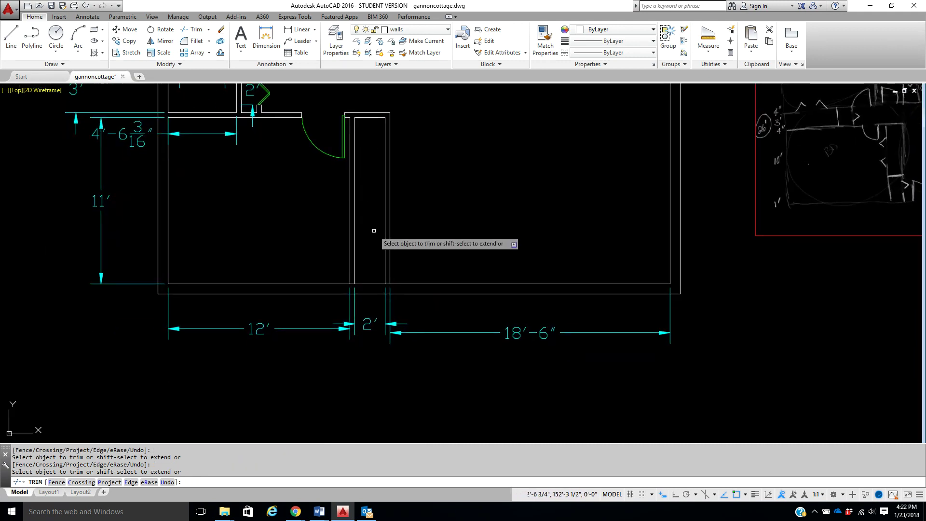
click(345, 282)
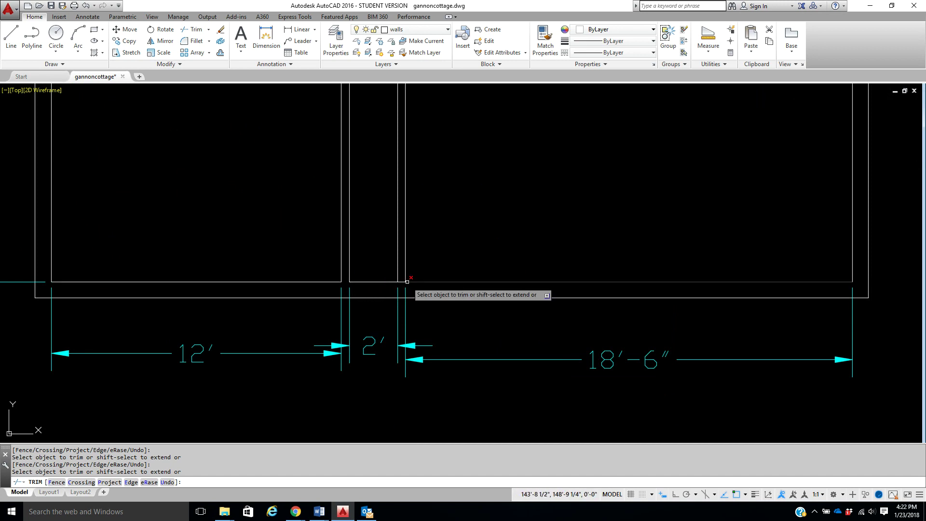
right_click(369, 241)
click(373, 243)
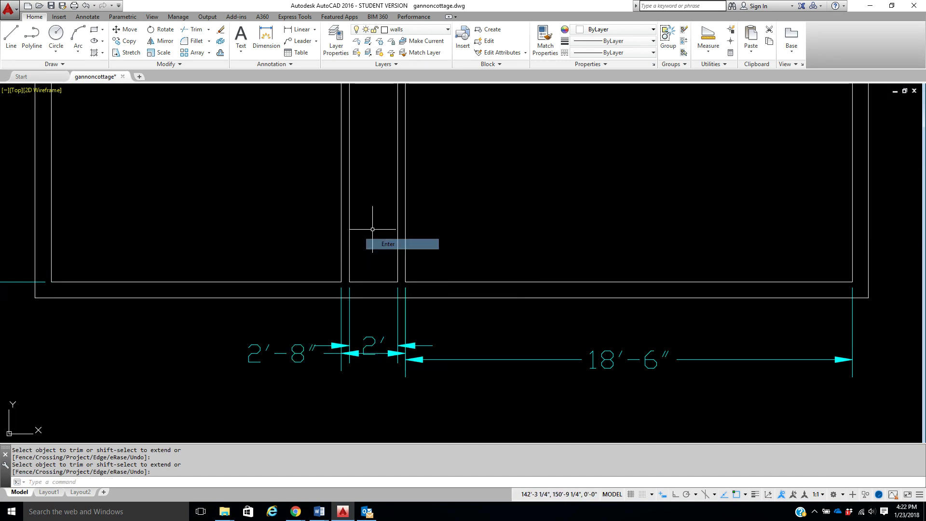
scroll(369, 232, down, 3)
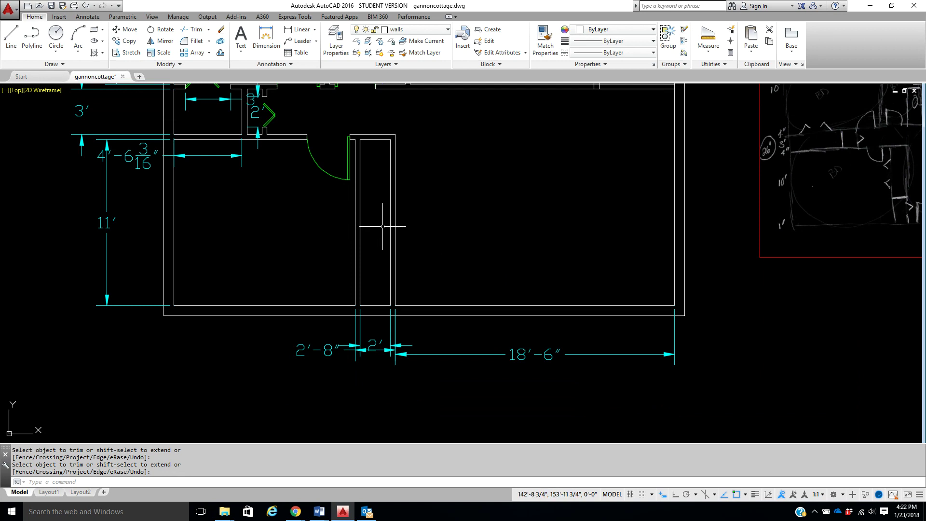
- Make the dimension layer current
middle_drag(324, 190, 344, 263)
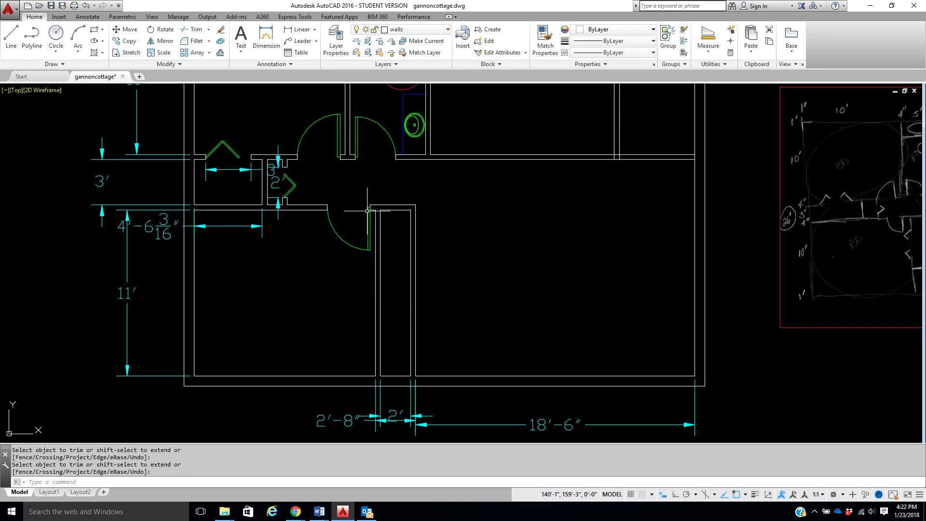
scroll(362, 217, down, 2)
scroll(340, 246, up, 1)
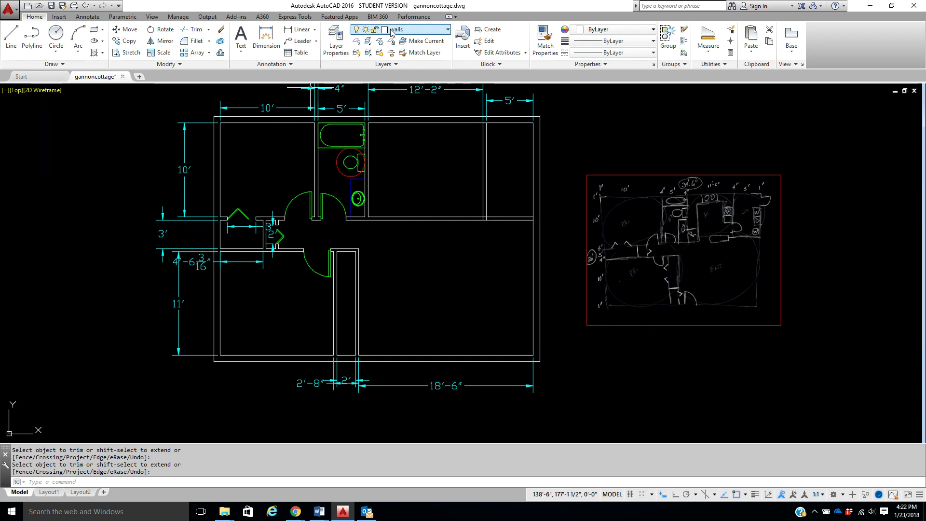
click(415, 32)
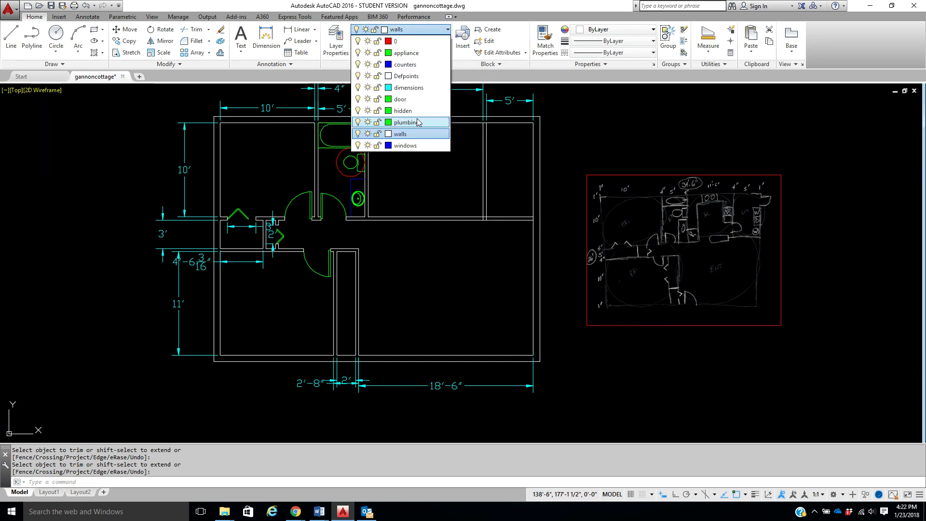
click(419, 87)
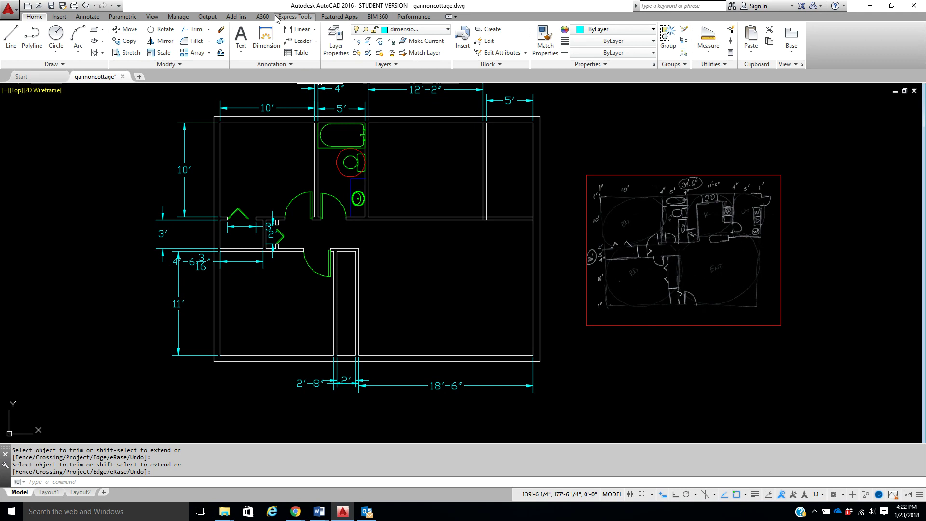
- Dimension the upper doorway at 2'-10 1/16" and the adjoining wall piece at 8 1/16"
click(298, 30)
scroll(289, 226, up, 2)
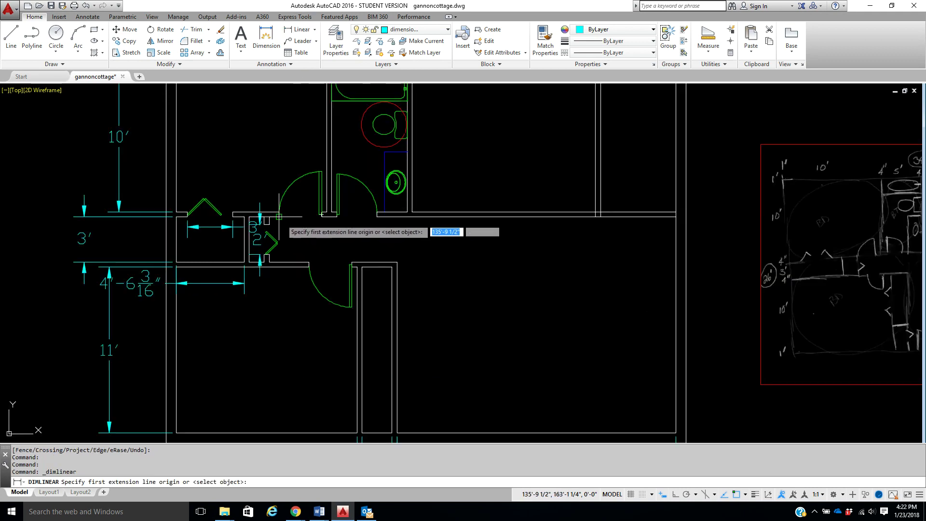
click(295, 220)
click(321, 213)
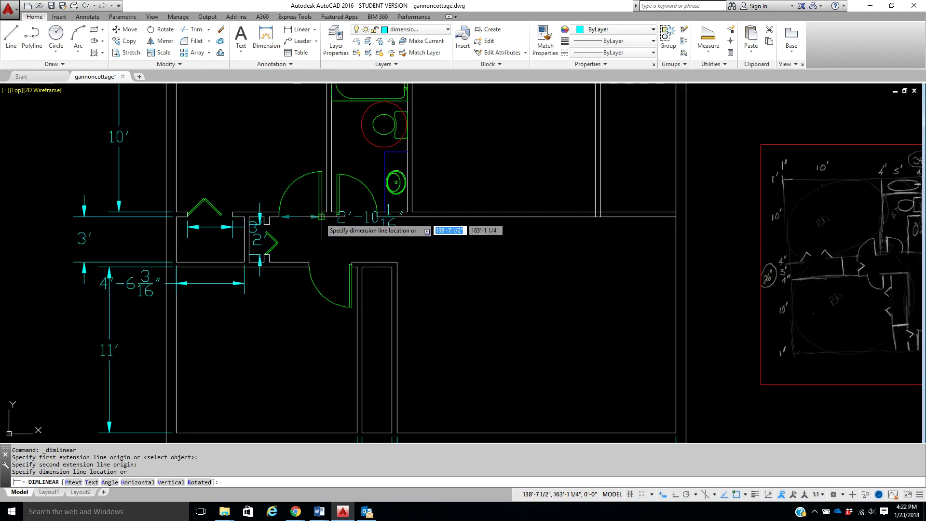
scroll(319, 226, up, 2)
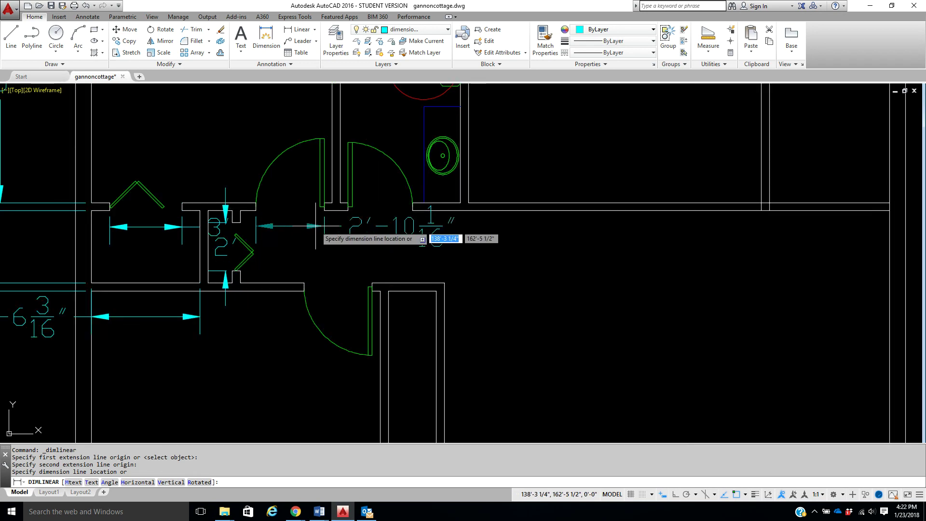
click(318, 224)
right_click(388, 193)
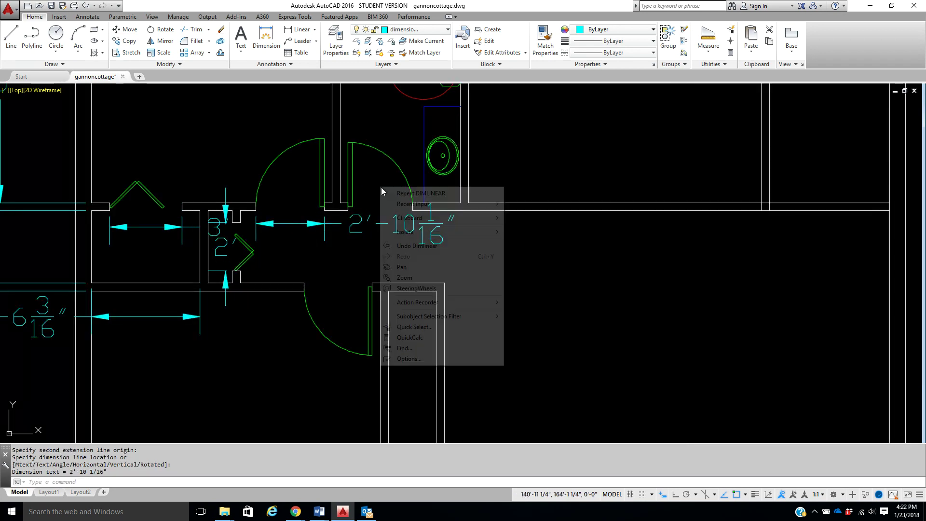
click(420, 193)
click(349, 211)
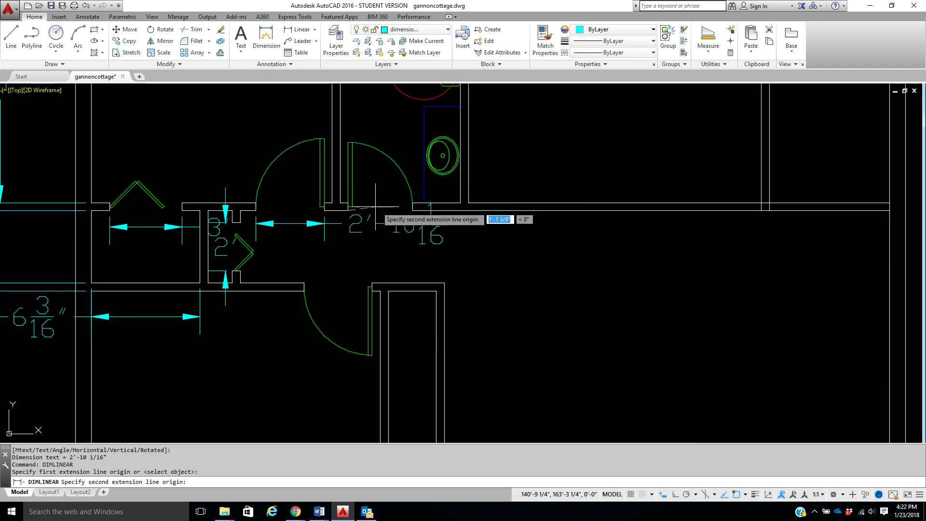
click(398, 210)
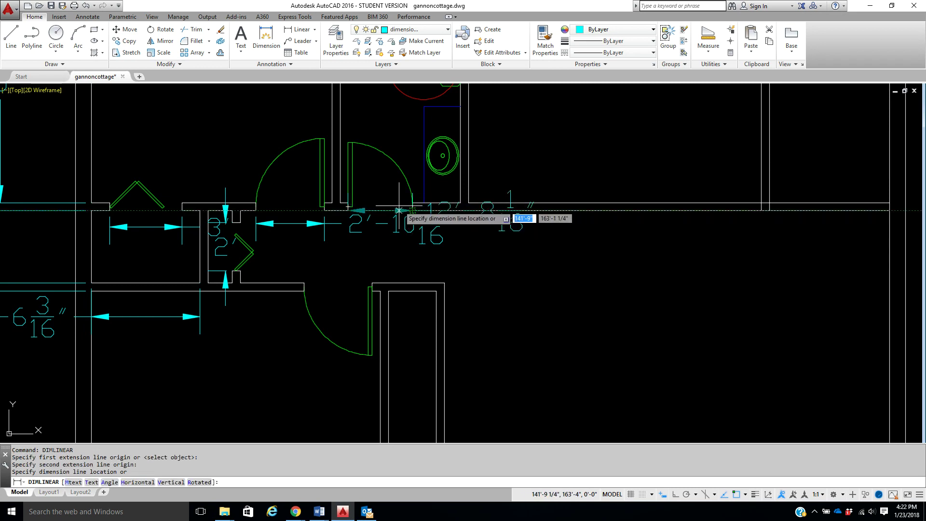
click(398, 210)
- Dimension the lower door opening at 2'-10 1/16"
middle_drag(356, 259, 352, 187)
right_click(347, 193)
click(364, 199)
click(300, 211)
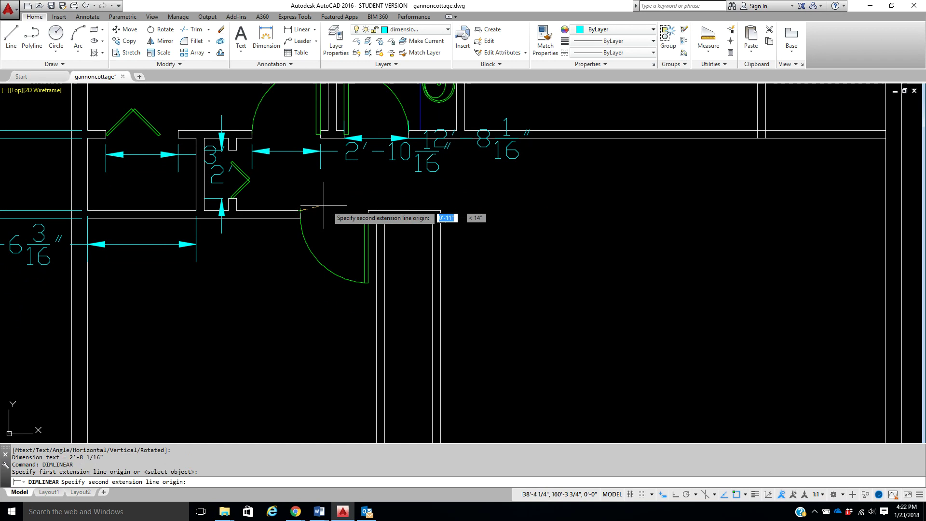
click(362, 210)
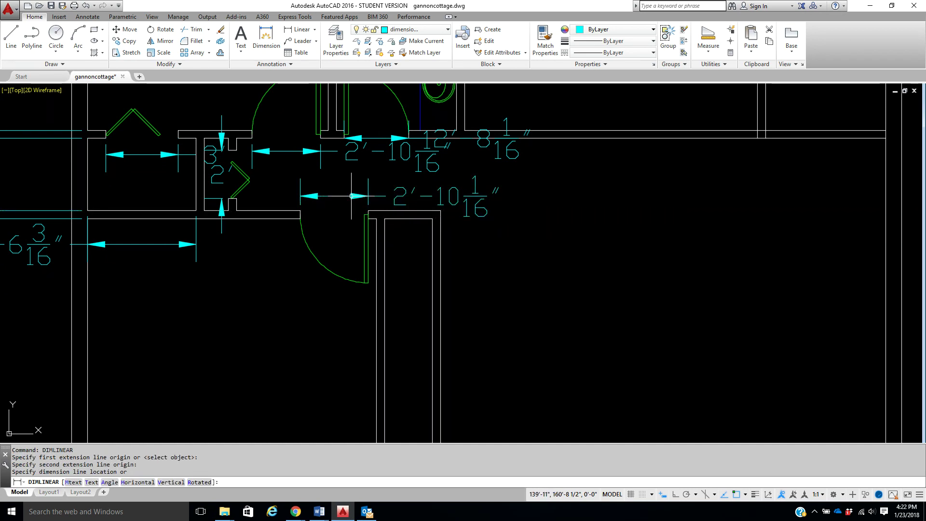
click(447, 197)
scroll(408, 231, down, 3)
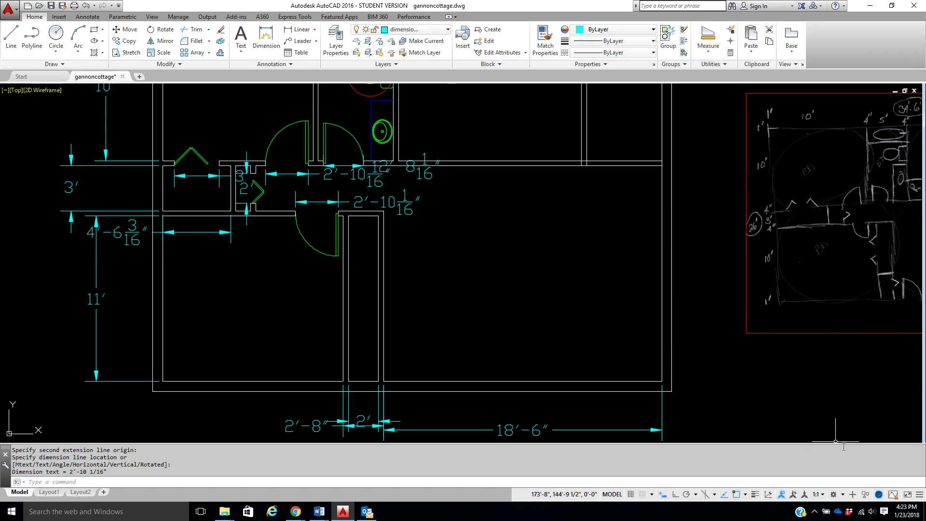
- Hide six hallway and closet dimensions with Hide Objects, then end isolation to restore them
click(866, 496)
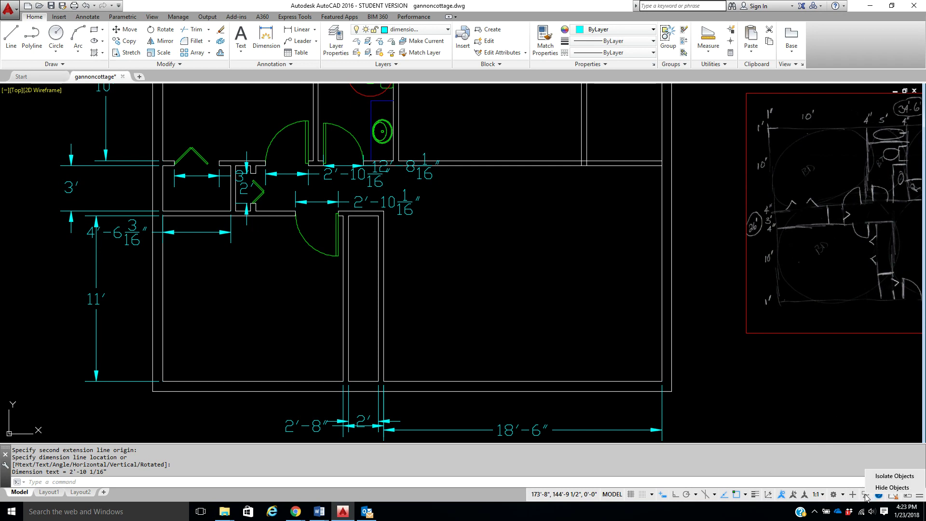
click(882, 488)
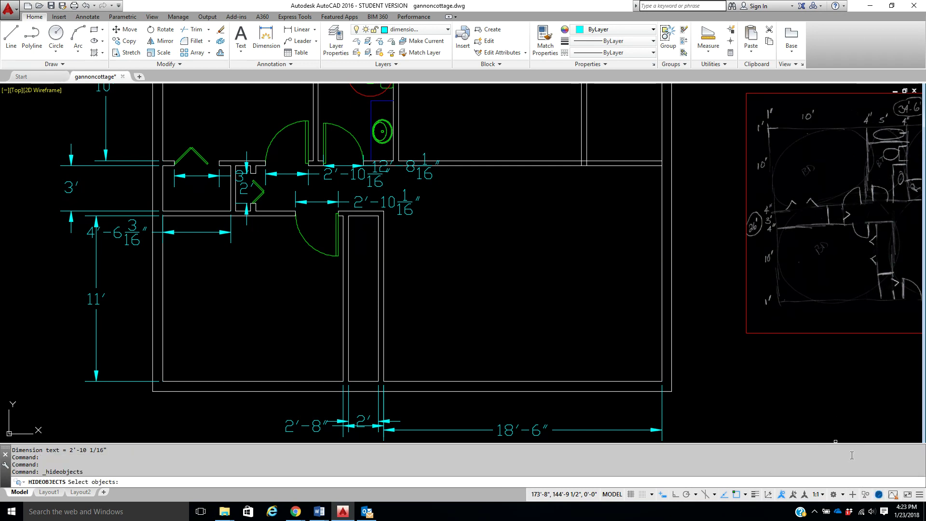
click(401, 198)
click(382, 182)
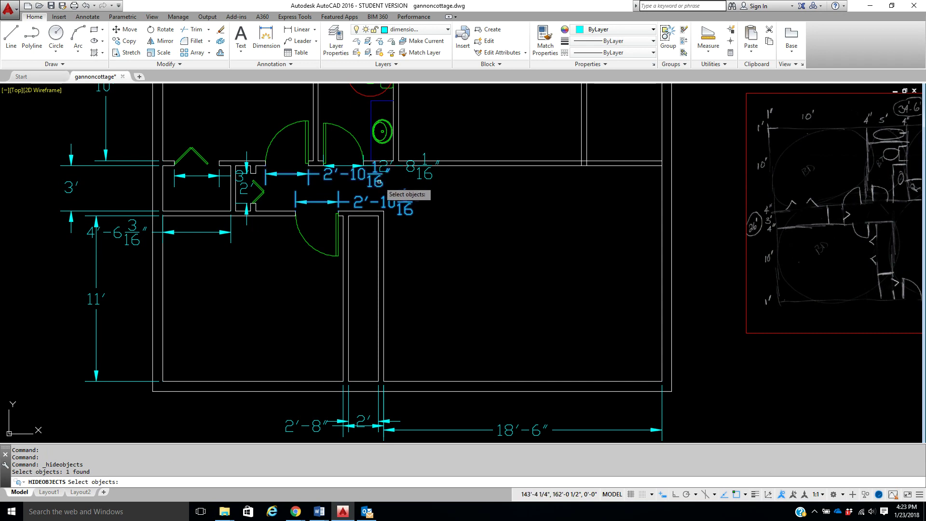
click(419, 176)
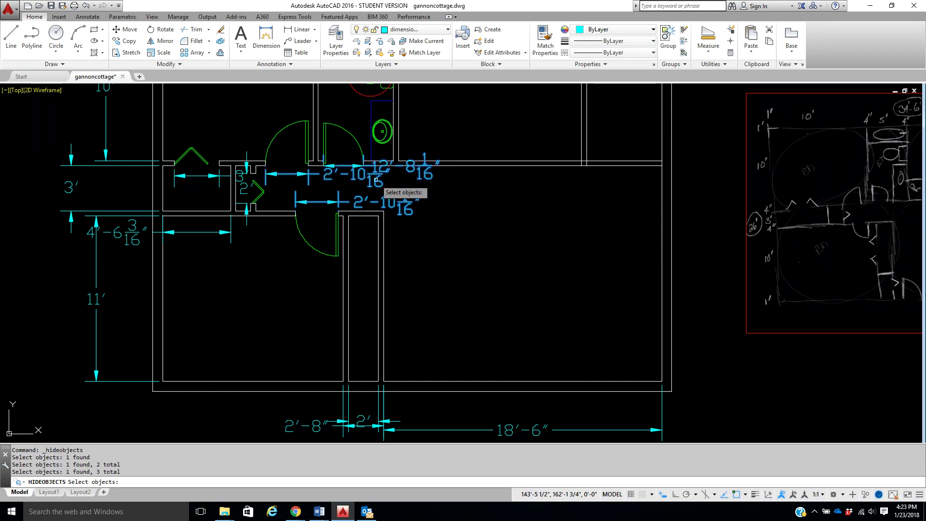
click(230, 175)
click(220, 176)
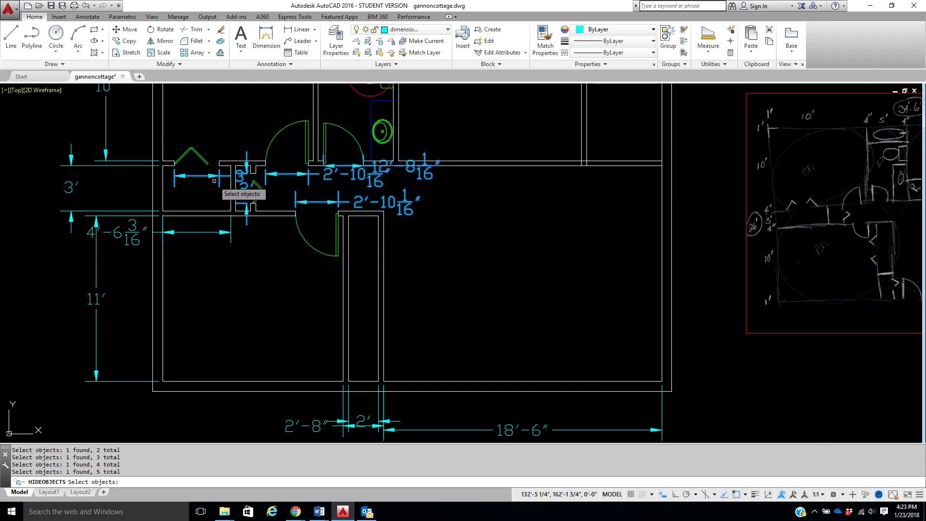
click(213, 233)
key(Return)
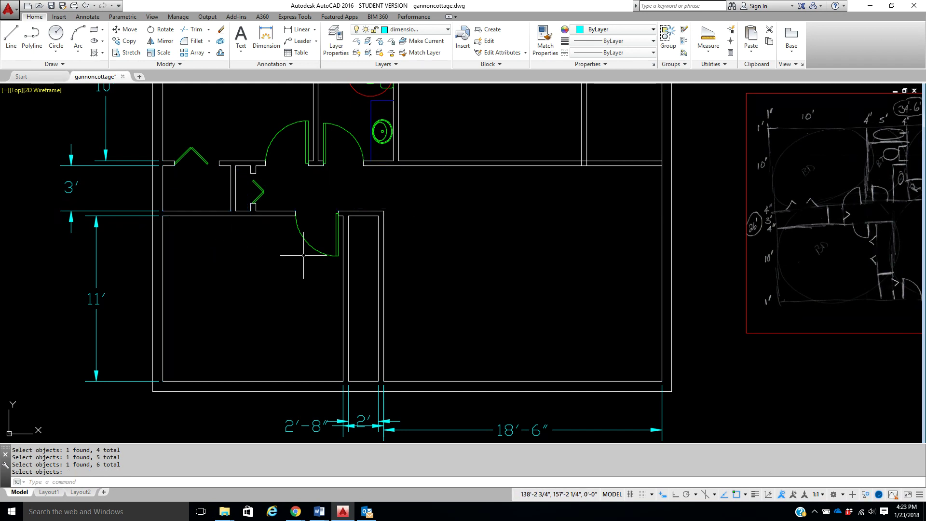
click(865, 497)
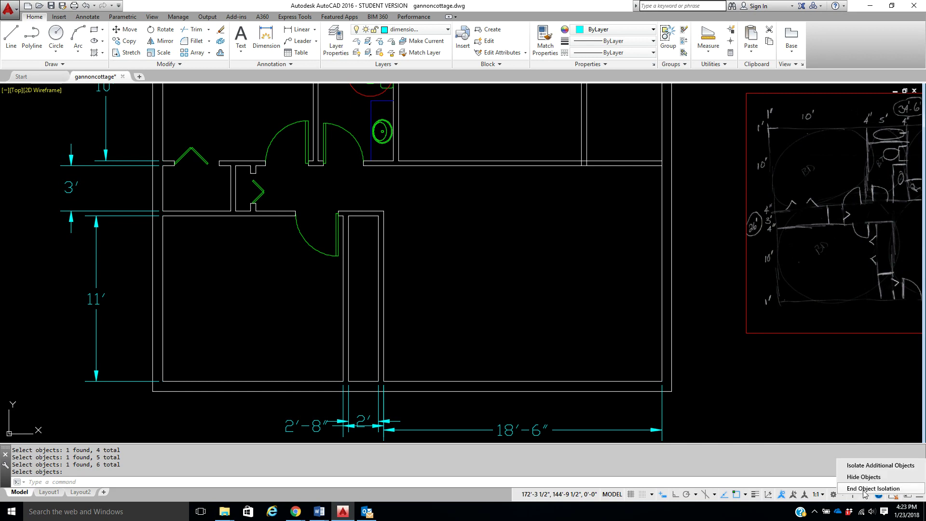
click(864, 489)
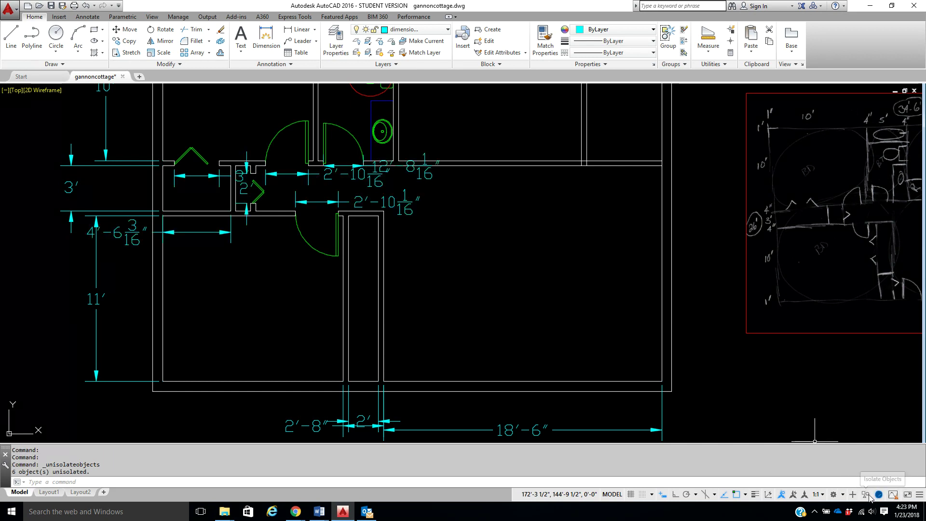
- Hide the two 2'-10 1/16", 8 1/16", closet and 4'-6 3/16" dimensions again
click(874, 497)
click(876, 489)
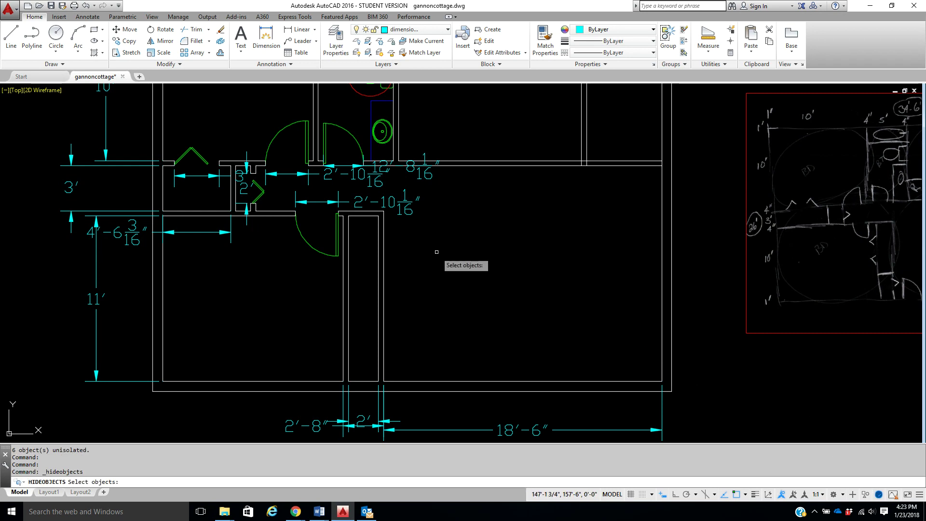
click(402, 212)
click(361, 183)
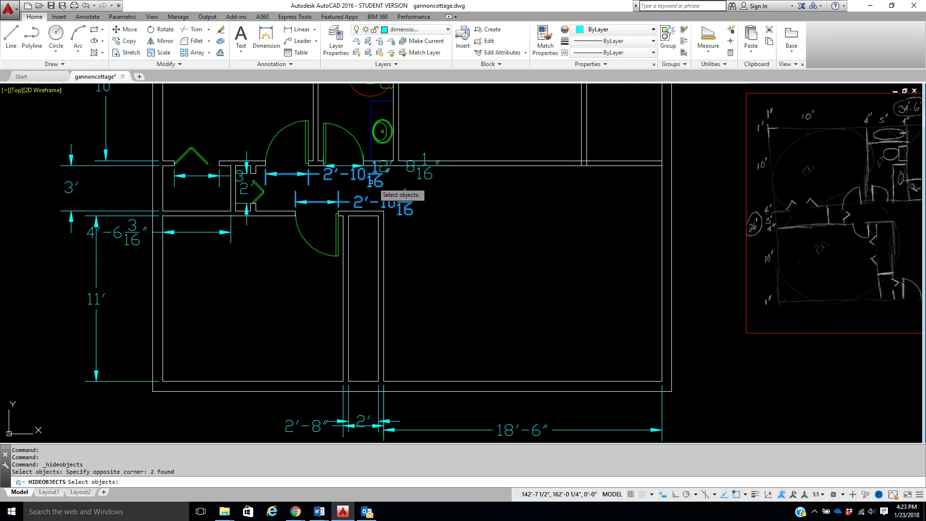
click(421, 178)
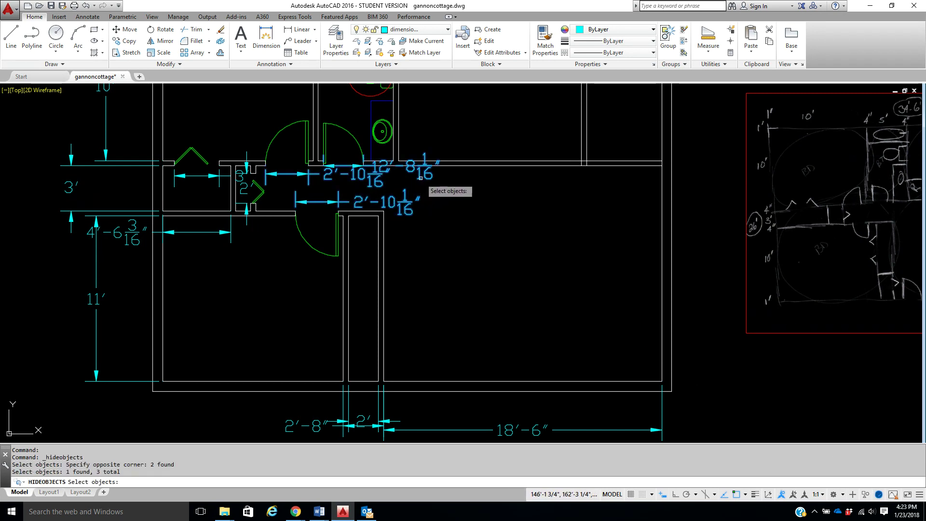
click(240, 177)
click(241, 177)
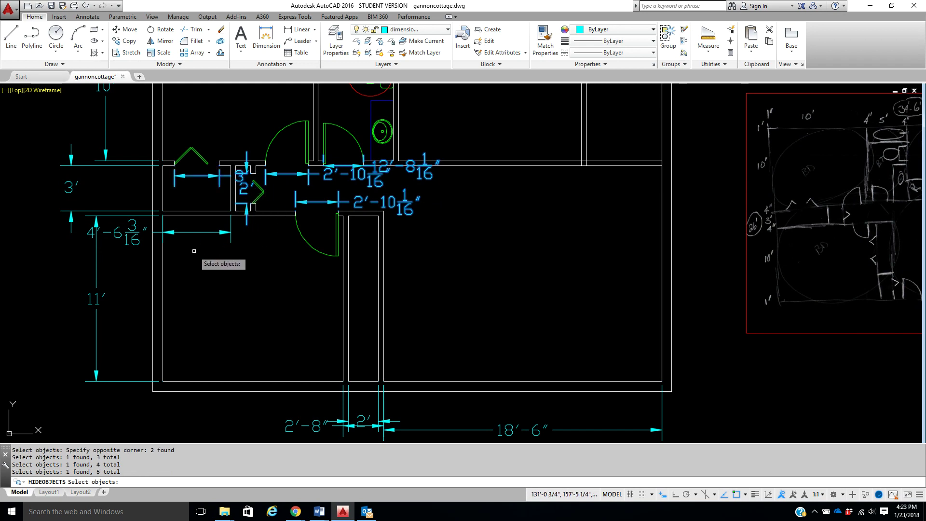
click(193, 233)
key(Return)
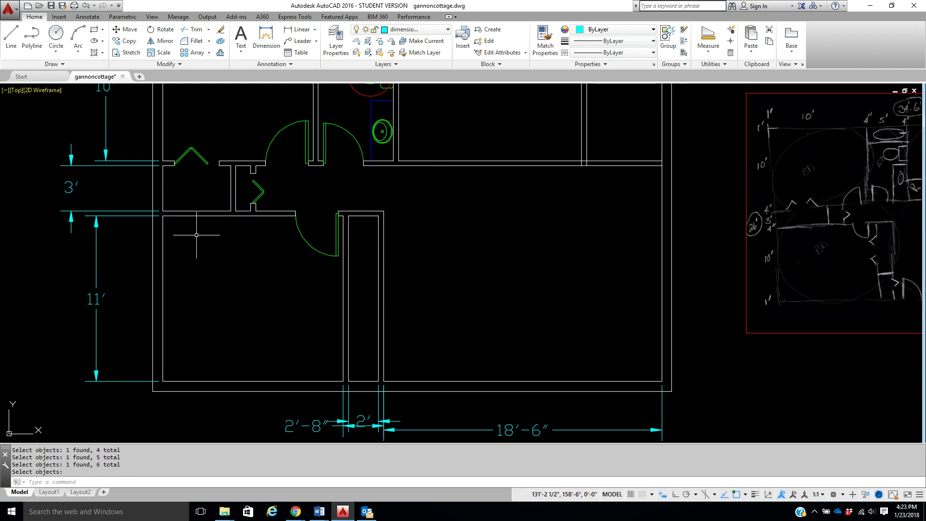
scroll(486, 231, down, 3)
middle_drag(483, 233, 419, 242)
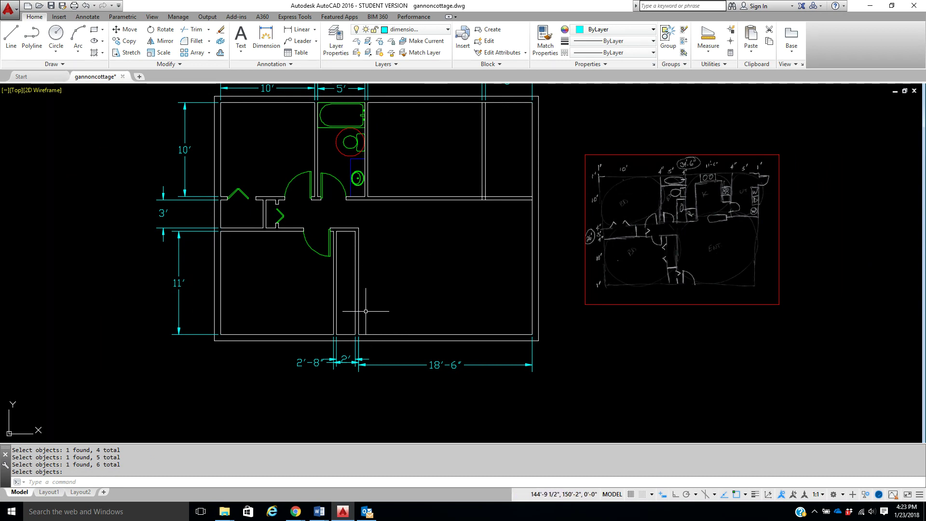
scroll(360, 284, up, 2)
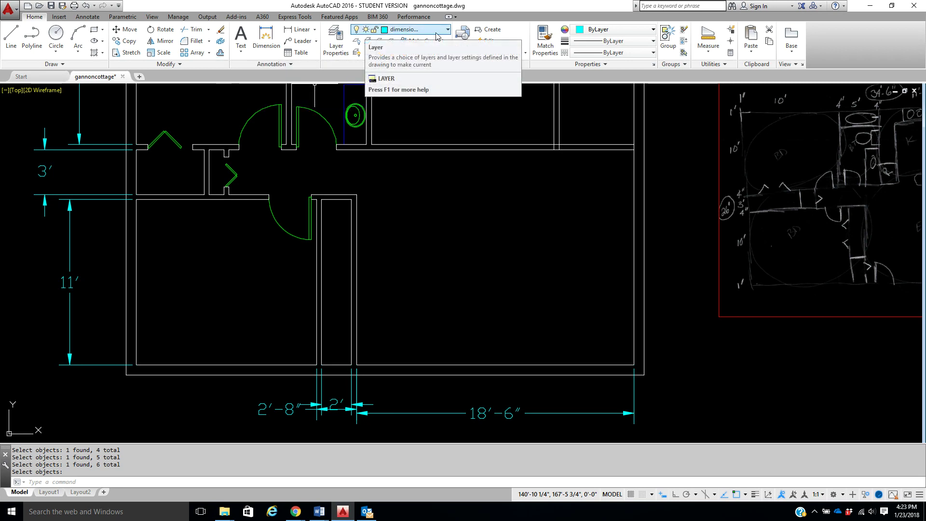
- Make walls the current layer and offset the closet's bottom wall line 3' up
click(410, 30)
click(427, 134)
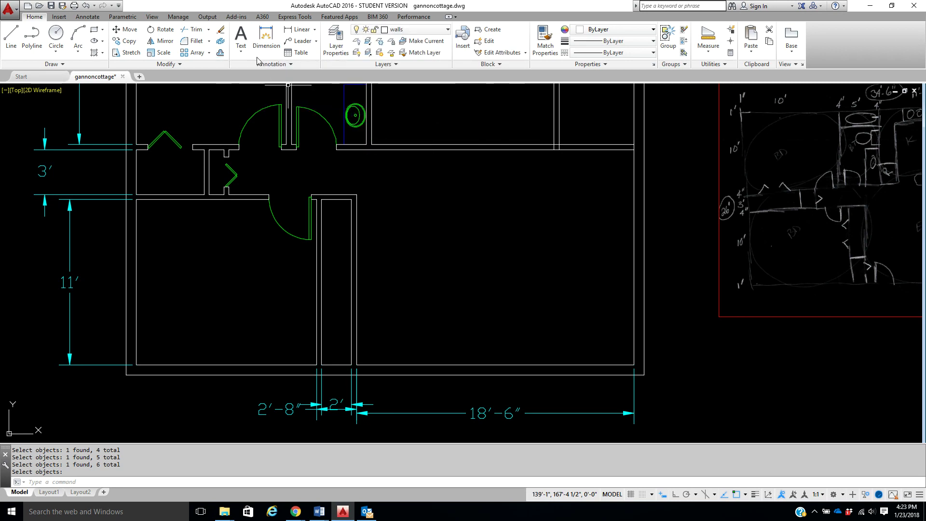
click(220, 53)
text(3')
key(Return)
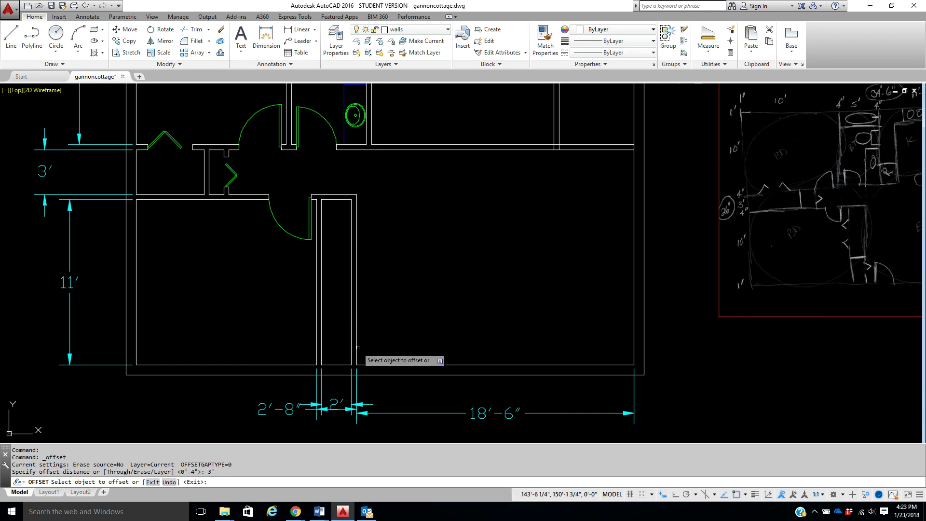
click(338, 363)
click(337, 332)
right_click(339, 324)
click(357, 330)
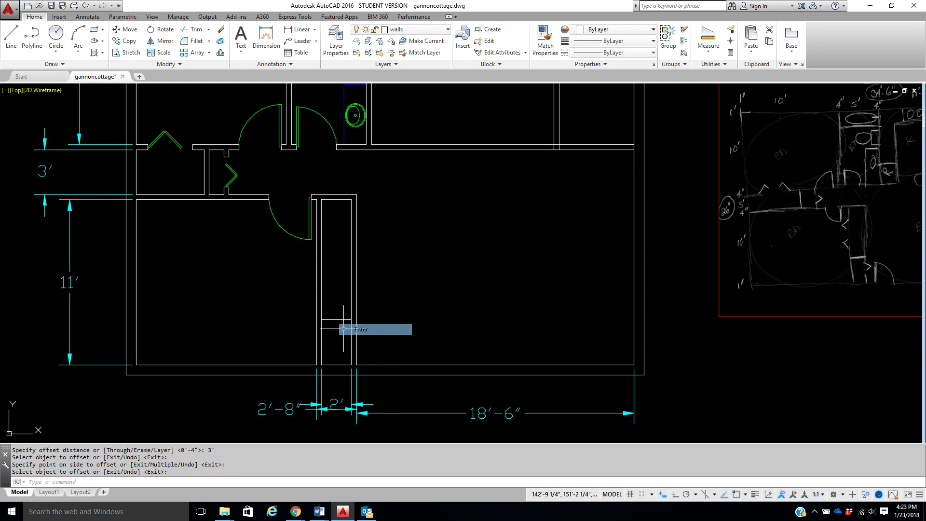
- Offset the new partition line 4" further up for the partition thickness
key(Return)
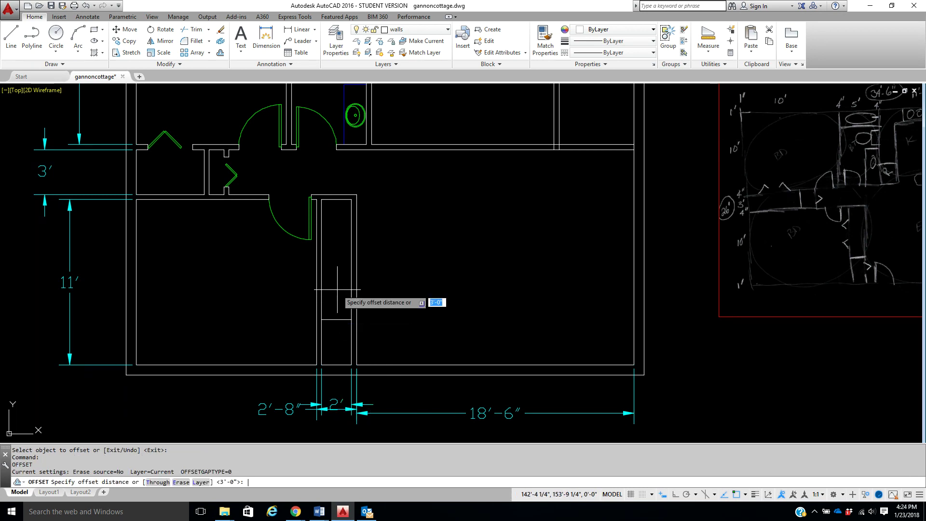
text(4)
key(Return)
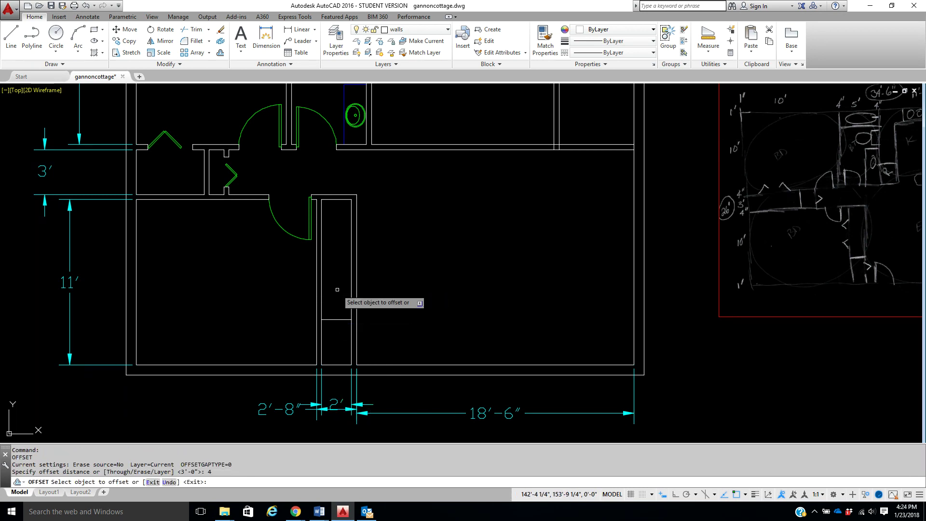
click(334, 319)
click(338, 295)
right_click(338, 295)
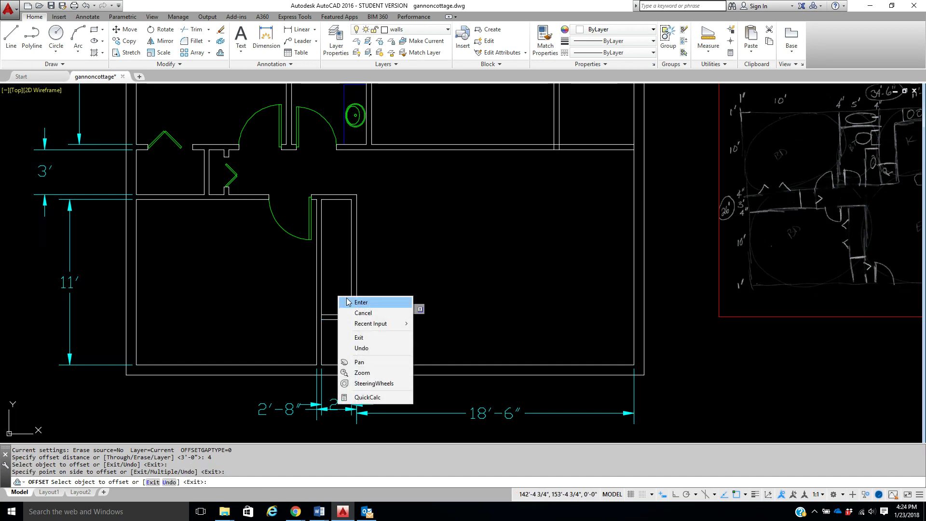
click(348, 302)
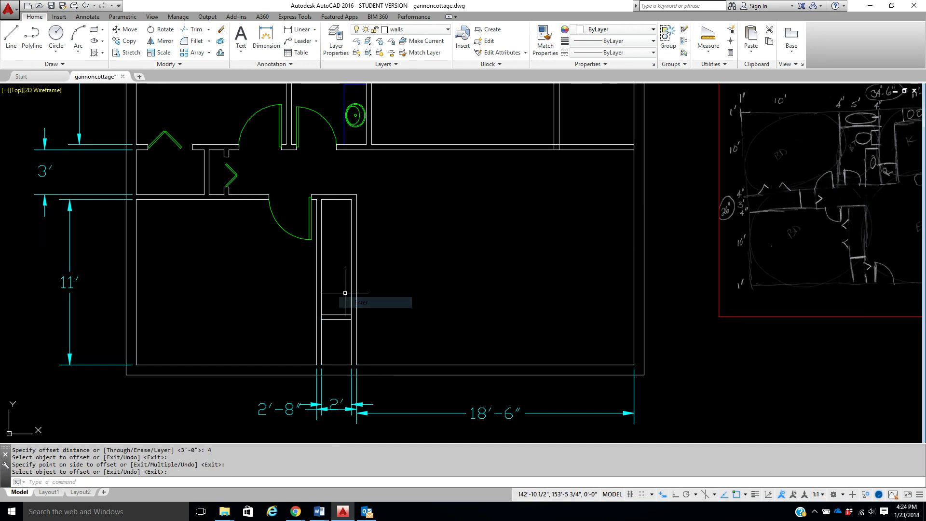
- Trim the left and right closet side lines between the two partition lines, using all edges
click(196, 30)
key(Return)
scroll(338, 332, up, 5)
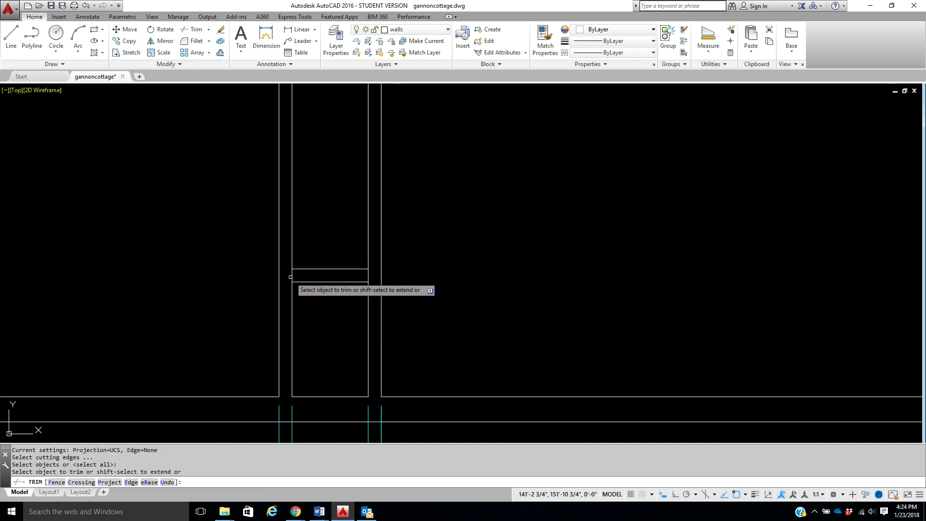
click(291, 276)
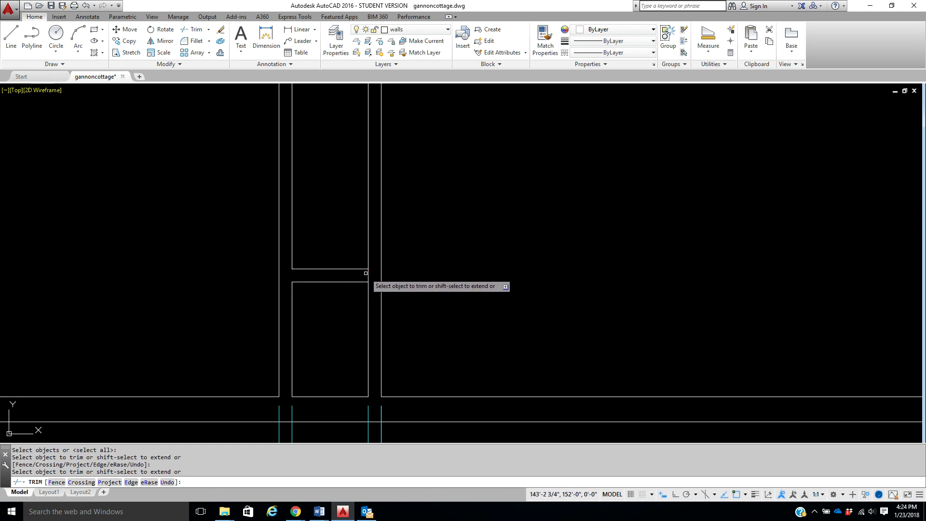
click(369, 273)
right_click(429, 262)
click(440, 266)
scroll(421, 268, down, 5)
scroll(393, 283, up, 3)
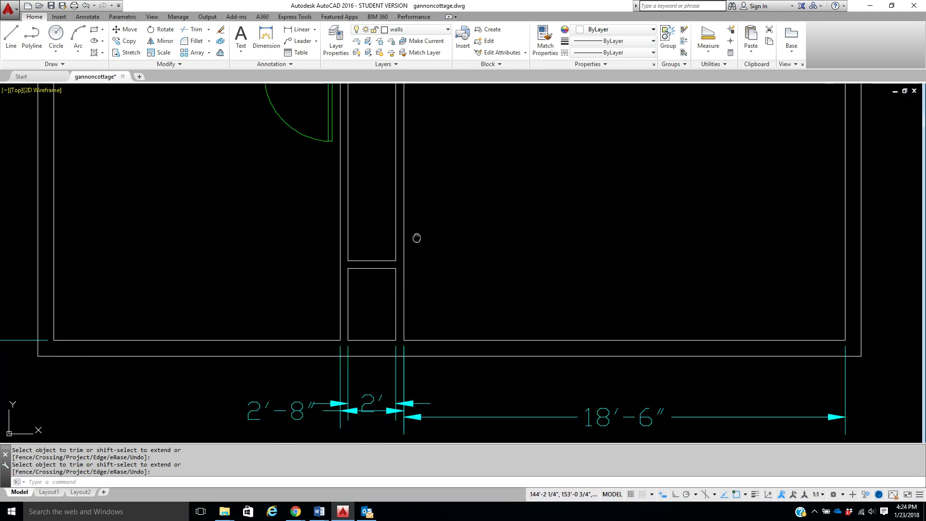
middle_drag(417, 238, 391, 292)
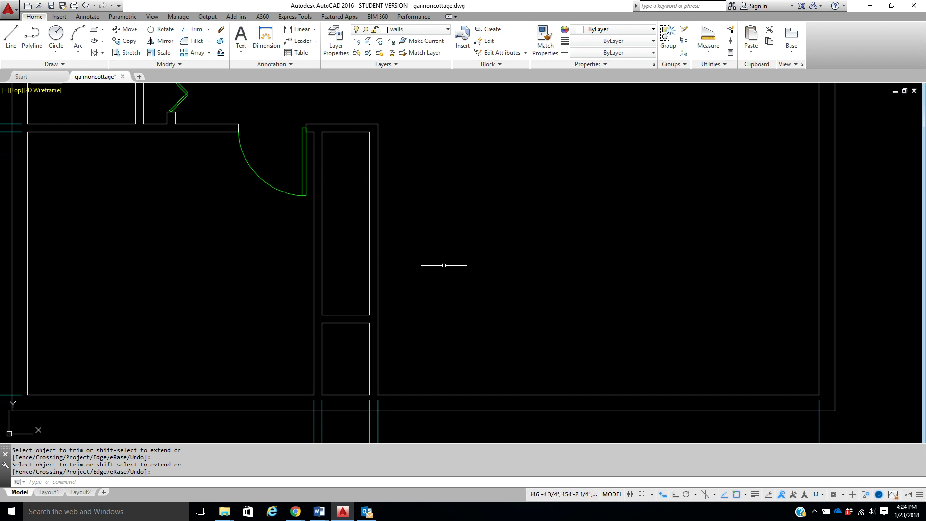
- Stretch the crossing-selected closet partition 1' vertically with Ortho on
click(126, 57)
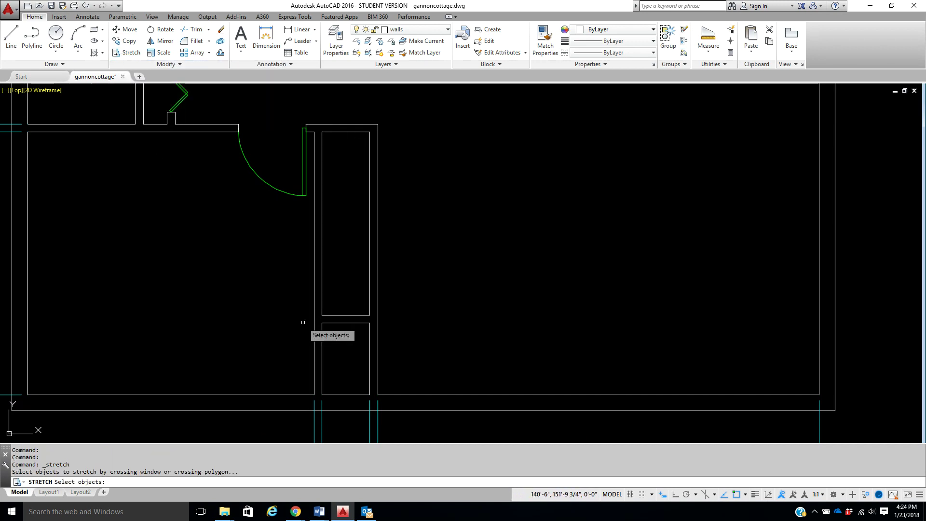
click(419, 261)
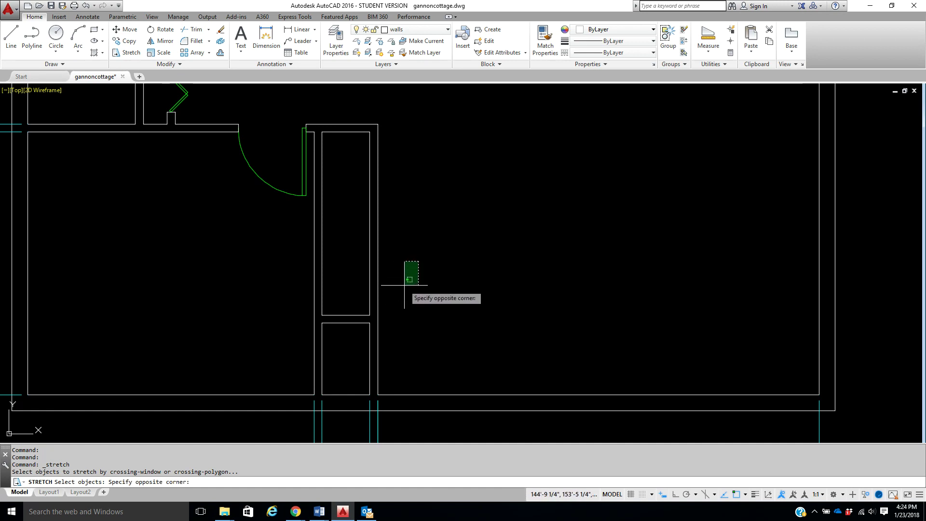
click(291, 345)
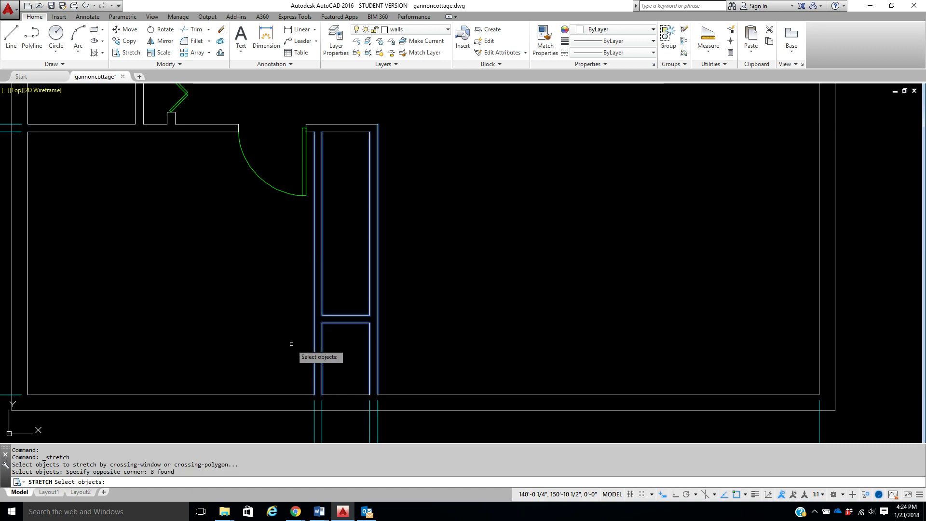
key(Return)
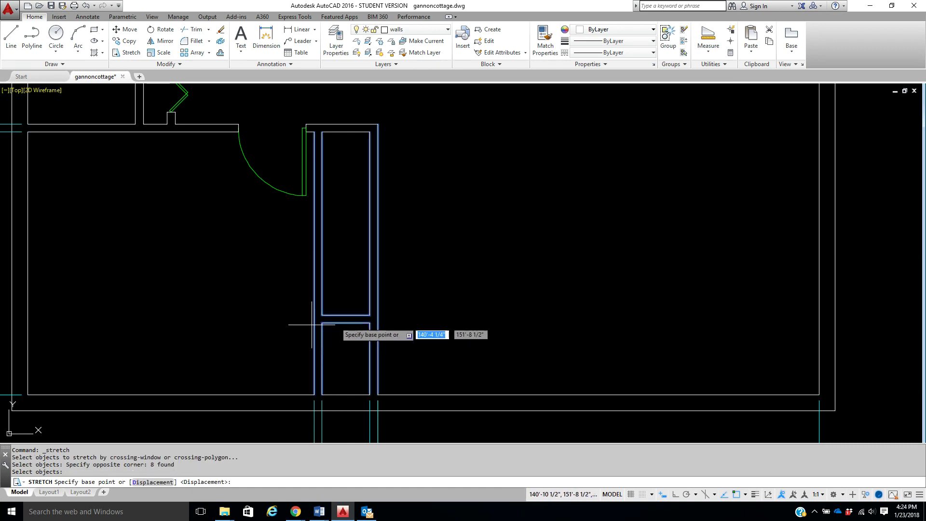
click(421, 341)
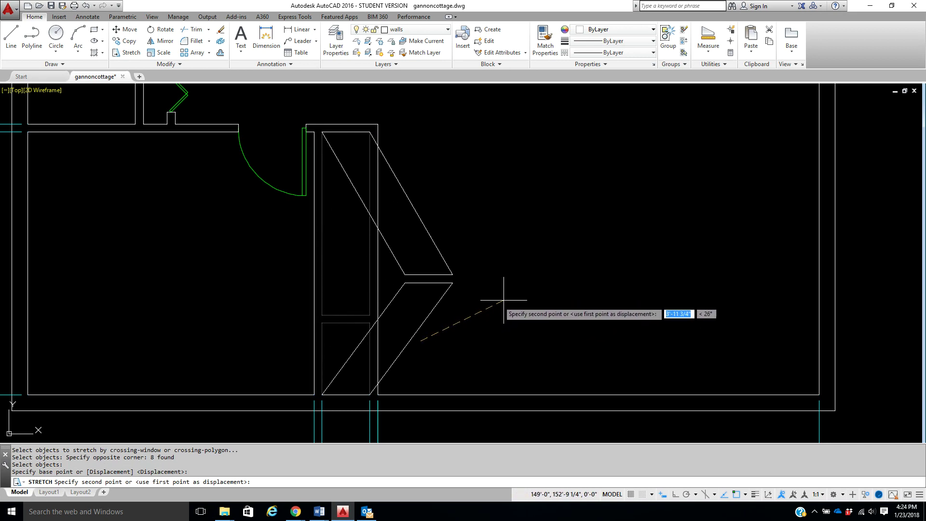
key(F8)
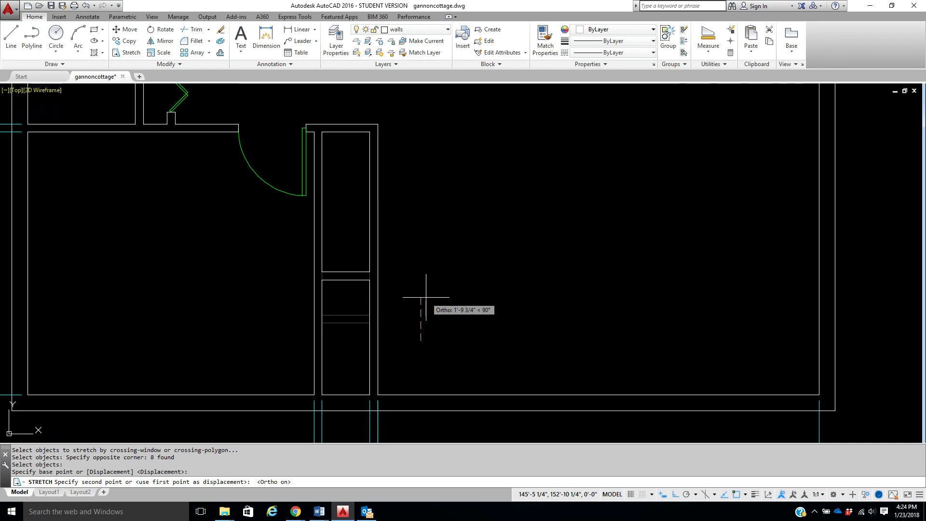
text(1')
key(Return)
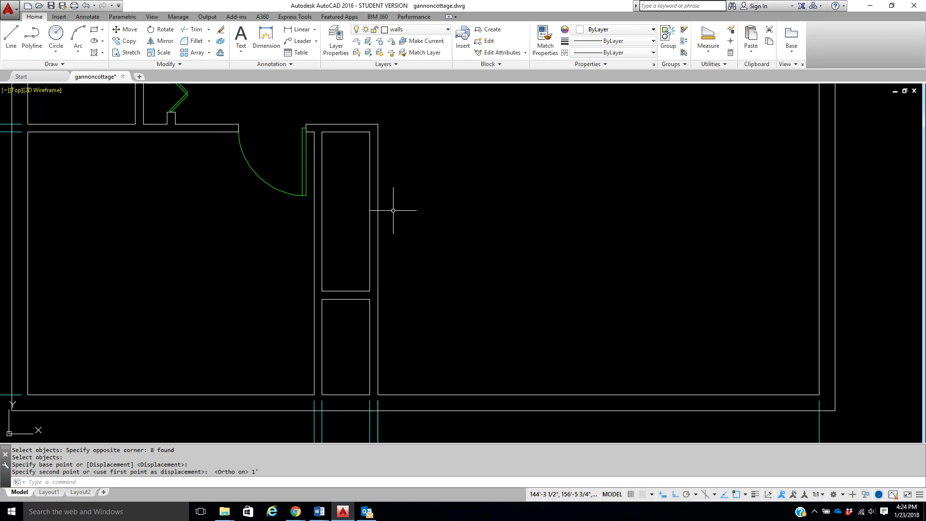
mouse_move(422, 213)
middle_down()
mouse_move(393, 222)
mouse_move(378, 248)
mouse_move(354, 249)
middle_up()
scroll(387, 203, down, 1)
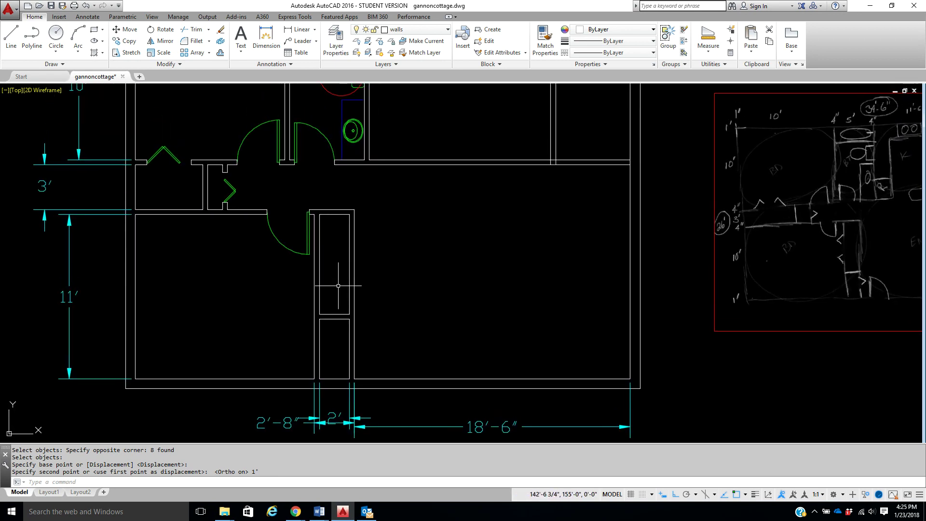
- On the dimensions layer, add a 6'-8" linear dimension inside the upper closet
click(408, 30)
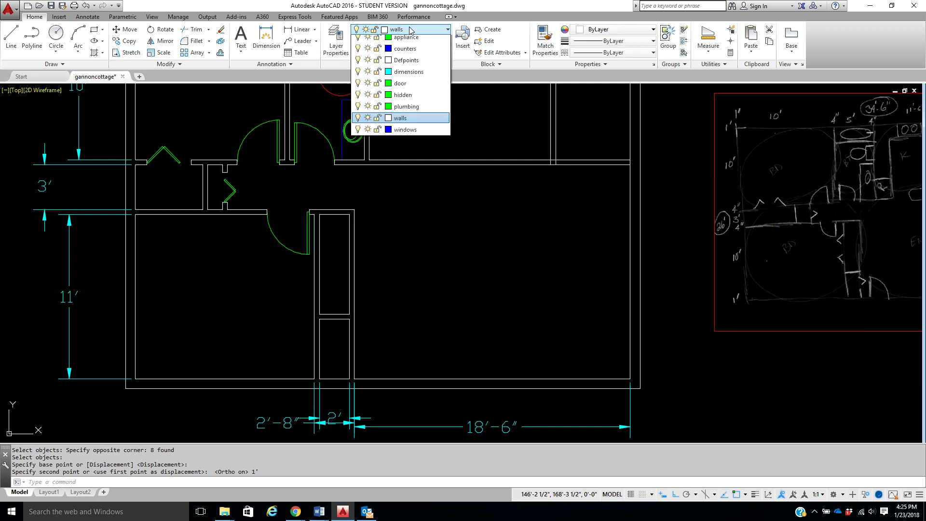
click(406, 88)
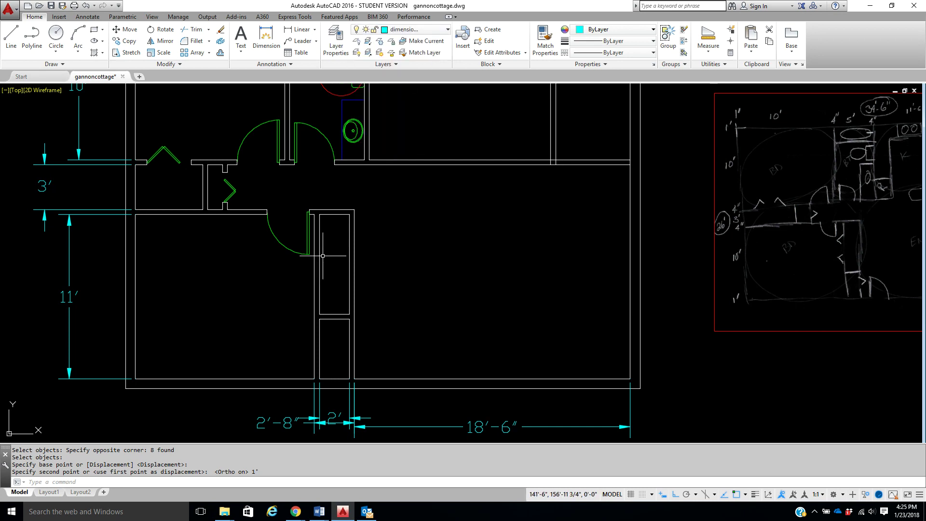
click(290, 29)
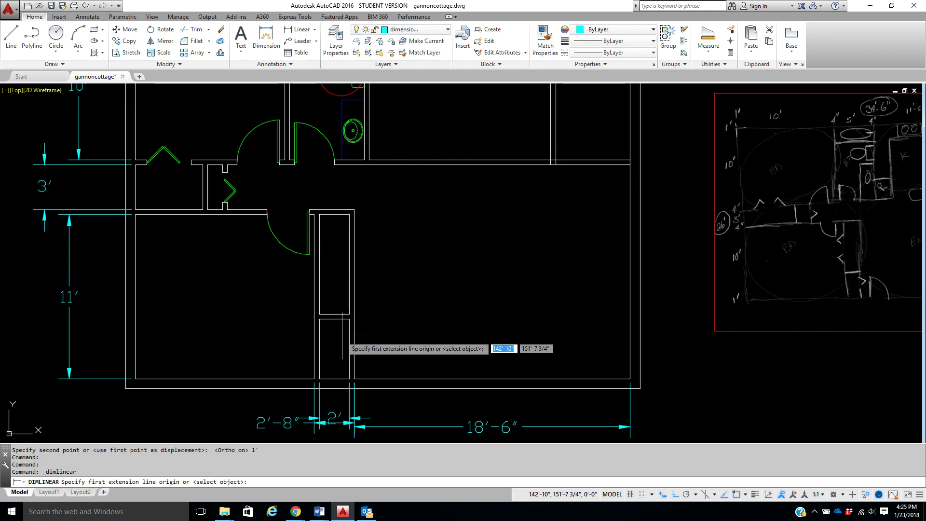
click(347, 215)
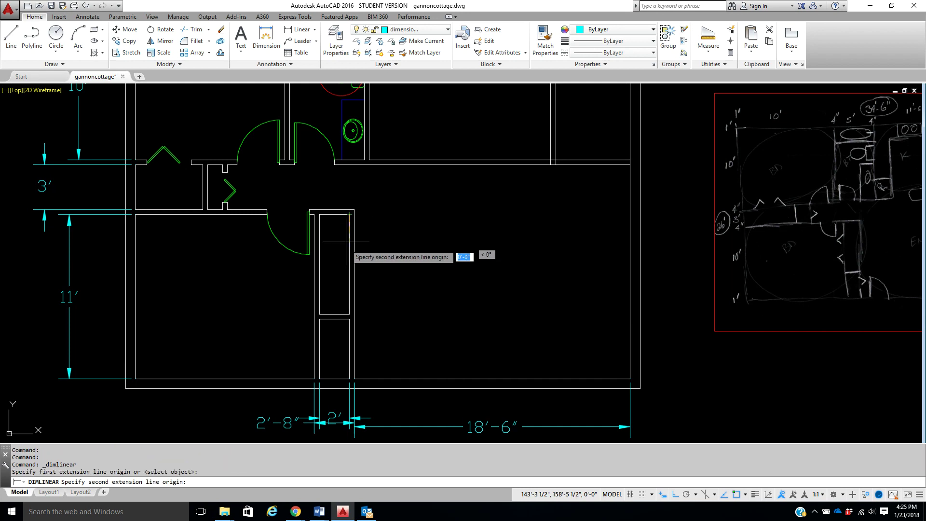
click(347, 313)
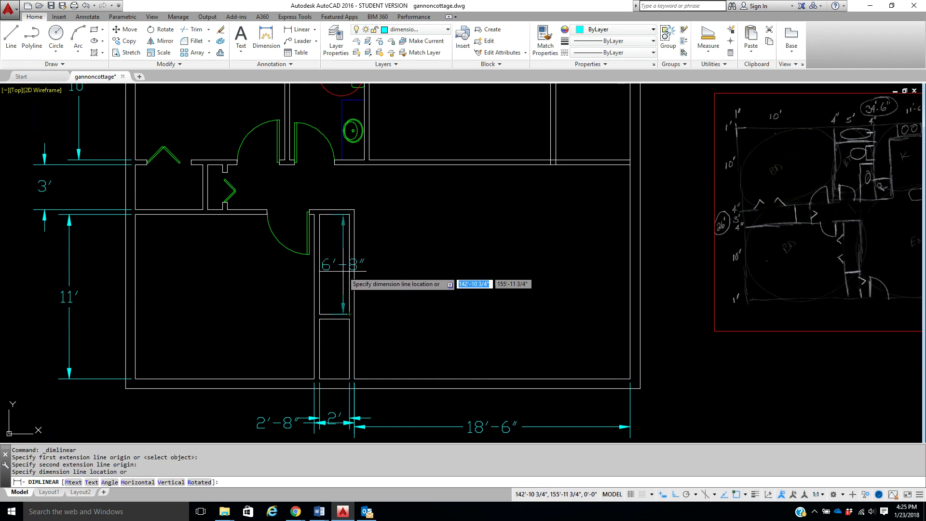
click(339, 266)
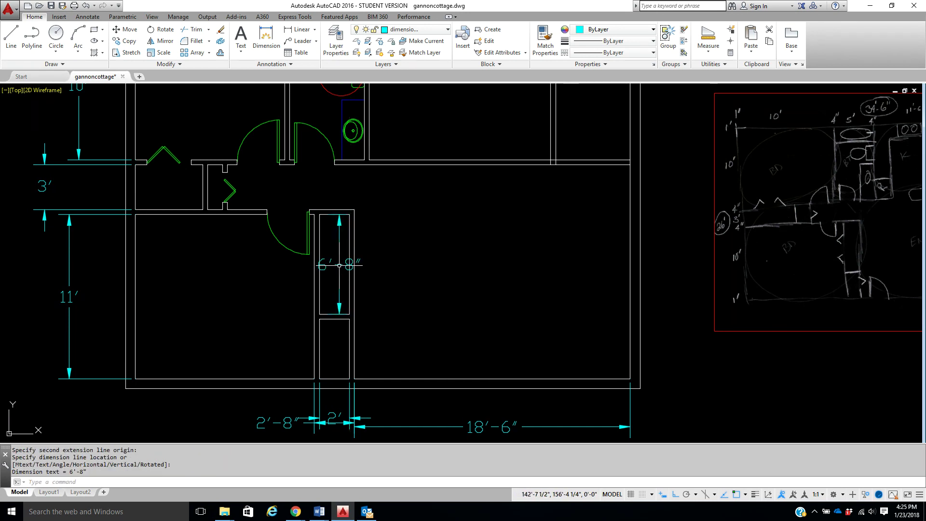
scroll(350, 250, up, 2)
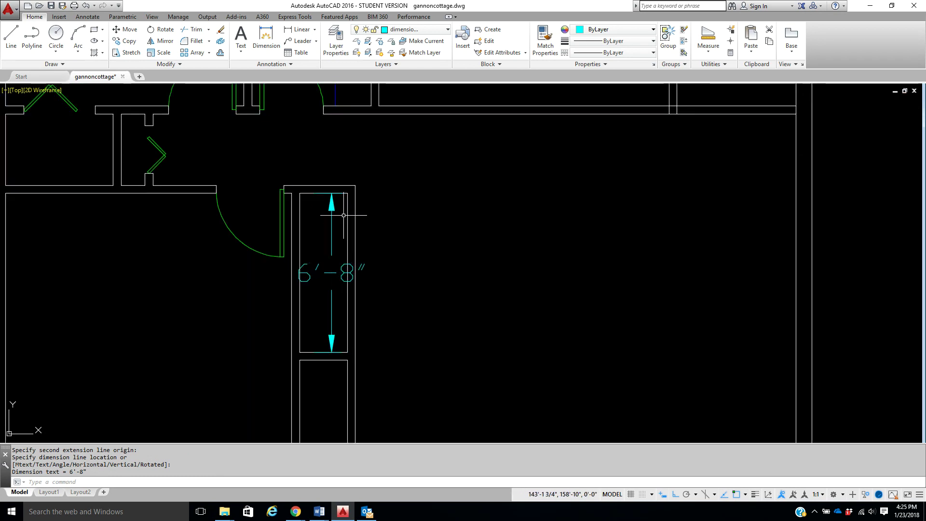
scroll(341, 265, down, 2)
middle_drag(359, 302, 356, 248)
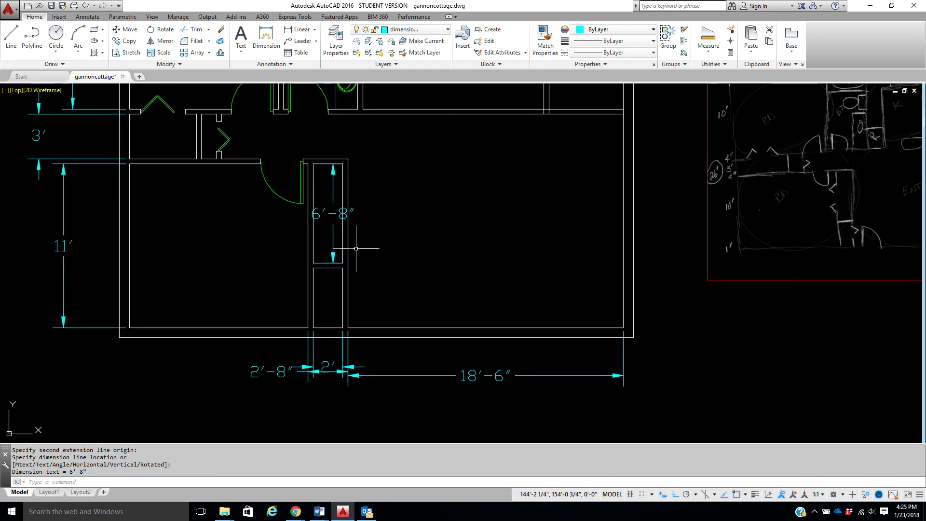
- Add a 4' linear dimension to the lower closet opening
click(299, 30)
click(334, 267)
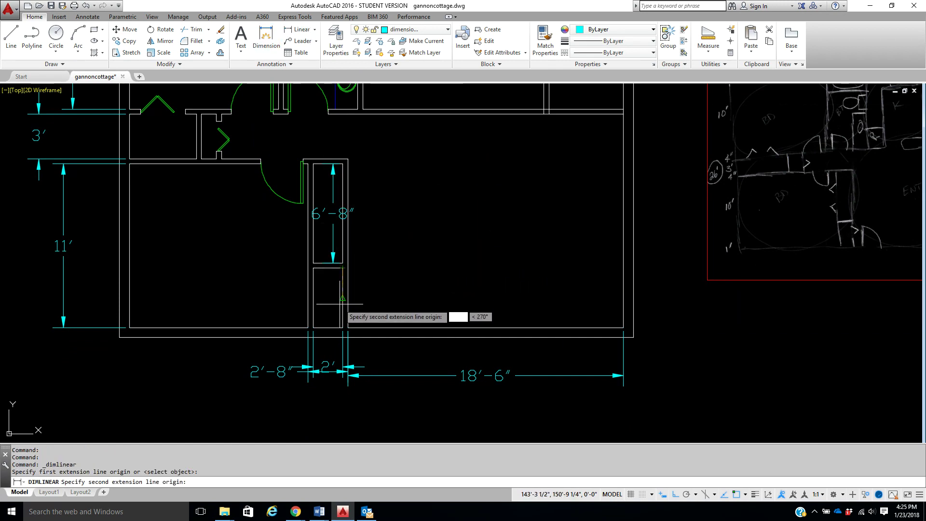
click(334, 328)
click(334, 312)
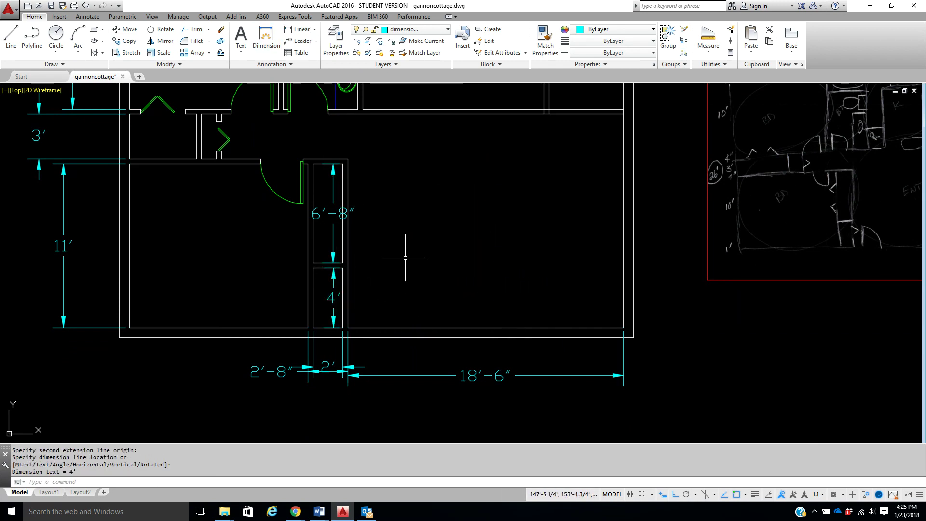
- Pan over to the door and fixture symbol library
scroll(436, 204, down, 5)
mouse_move(454, 198)
middle_down()
mouse_move(447, 249)
mouse_move(424, 258)
middle_up()
middle_drag(434, 130, 434, 221)
middle_drag(462, 162, 437, 203)
mouse_move(565, 217)
middle_down()
mouse_move(469, 238)
mouse_move(397, 219)
middle_up()
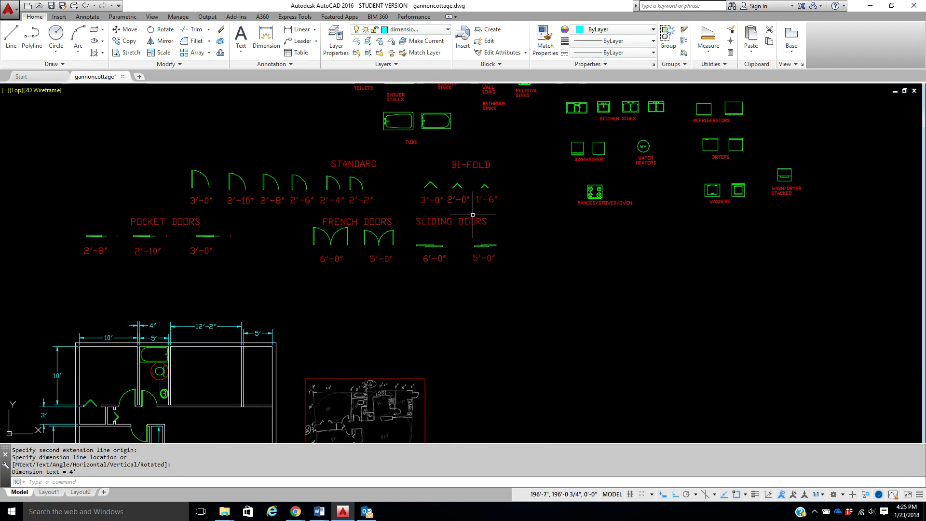
- Copy the two bi-fold door symbols from the library into the room
scroll(472, 217, up, 4)
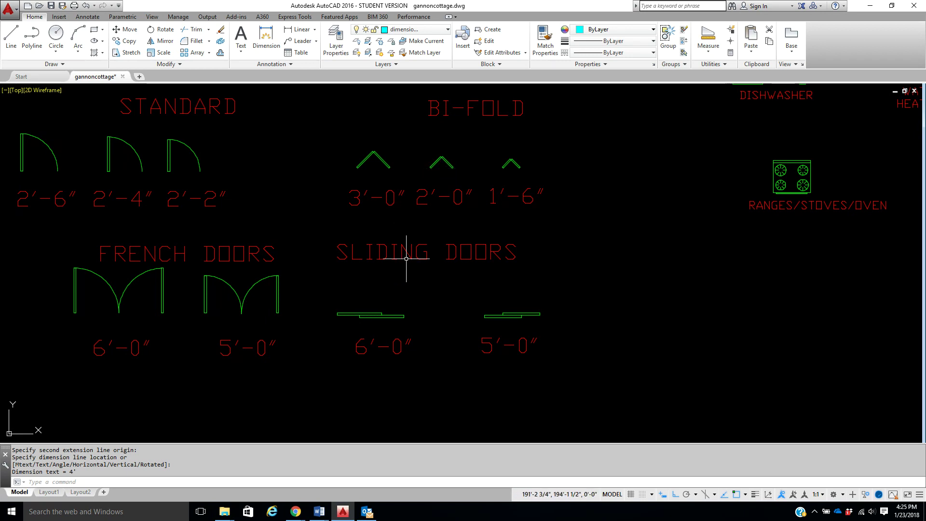
click(126, 40)
click(334, 130)
click(465, 179)
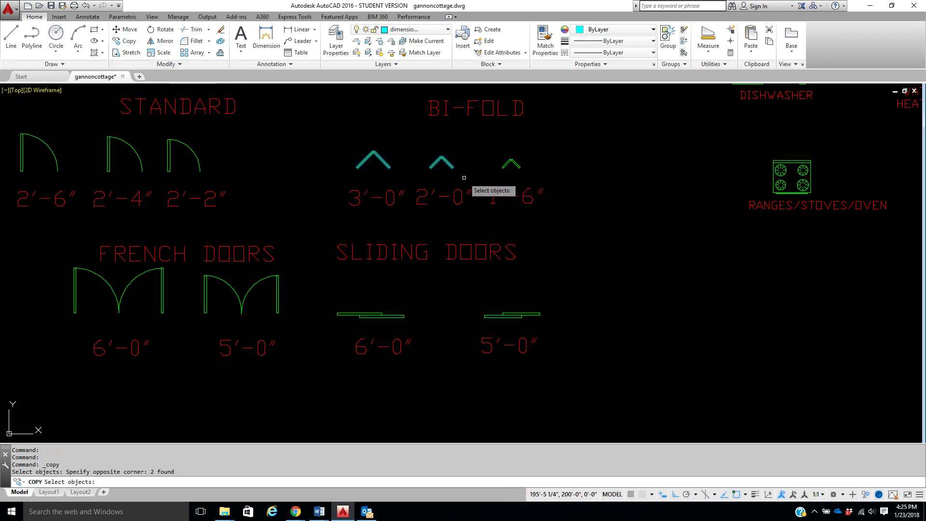
key(Return)
scroll(366, 202, down, 4)
click(409, 142)
key(F8)
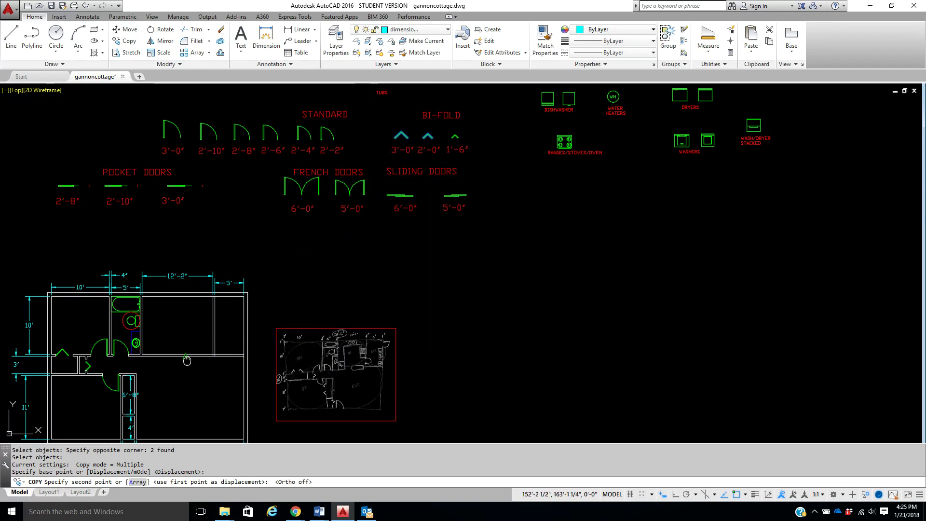
middle_drag(192, 360, 364, 286)
scroll(333, 323, up, 4)
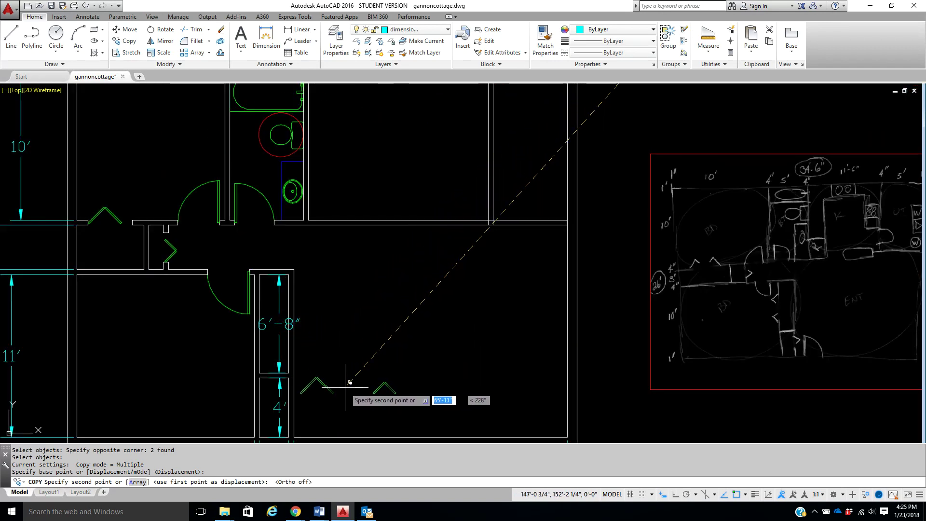
click(351, 391)
right_click(352, 346)
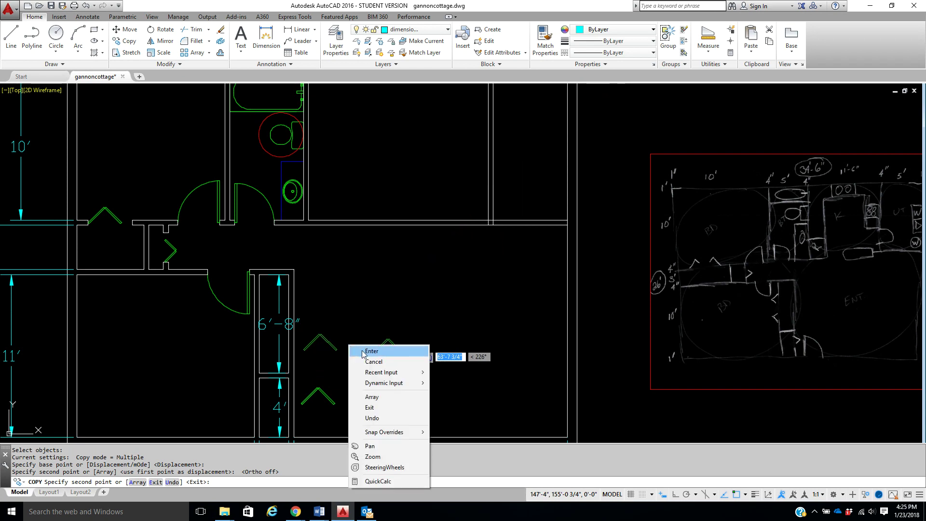
click(369, 351)
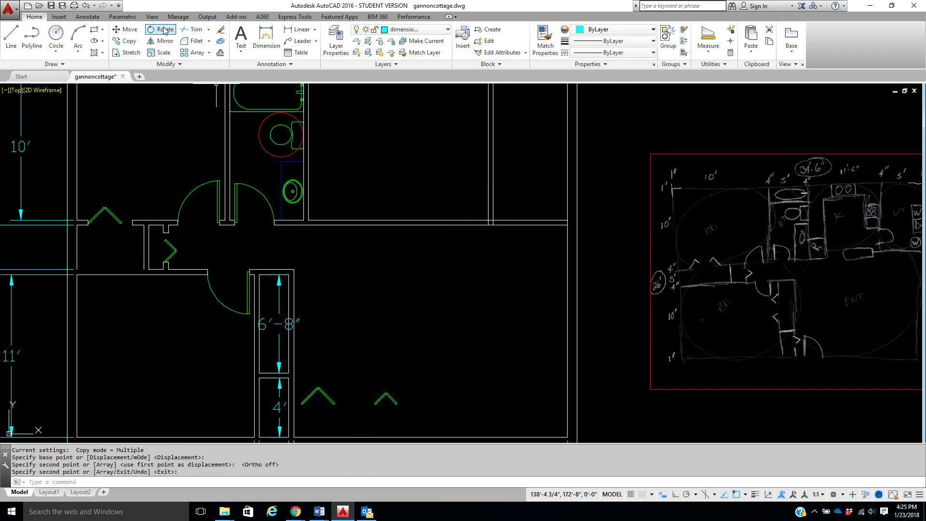
- Move one bi-fold chevron next to the 4' closet opening
click(126, 29)
click(405, 391)
click(366, 407)
key(Return)
click(386, 415)
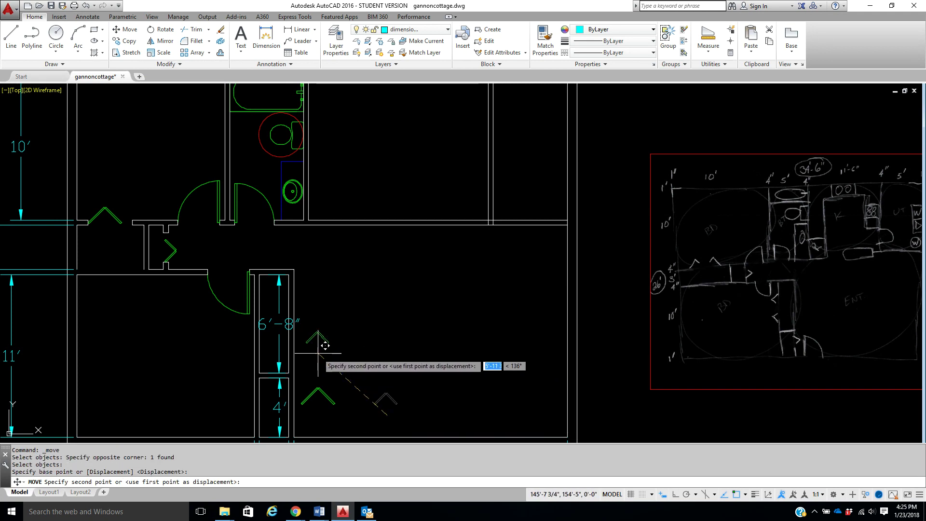
click(241, 334)
mouse_move(333, 368)
middle_down()
mouse_move(331, 335)
mouse_move(367, 253)
middle_up()
scroll(356, 273, up, 2)
scroll(331, 321, up, 2)
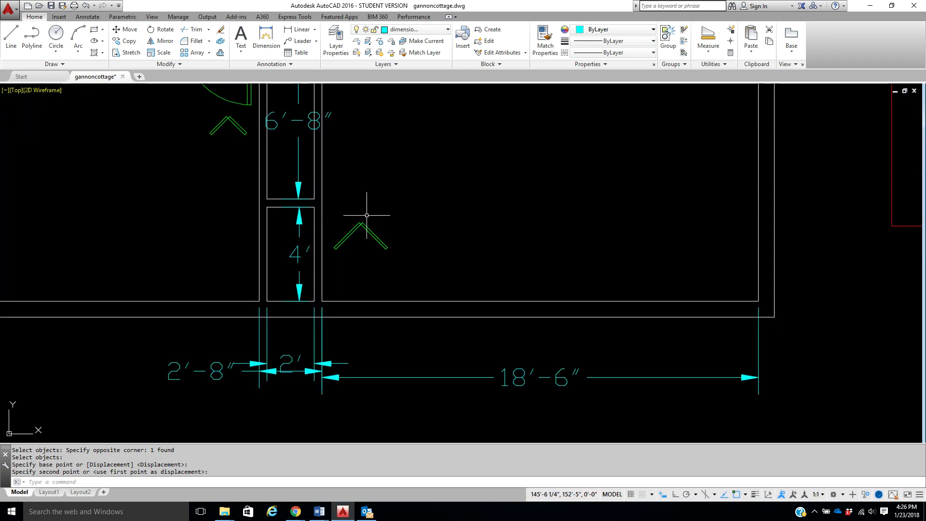
- Rotate that chevron 270° with Ortho on so it points right
click(386, 201)
click(350, 260)
key(Return)
click(387, 223)
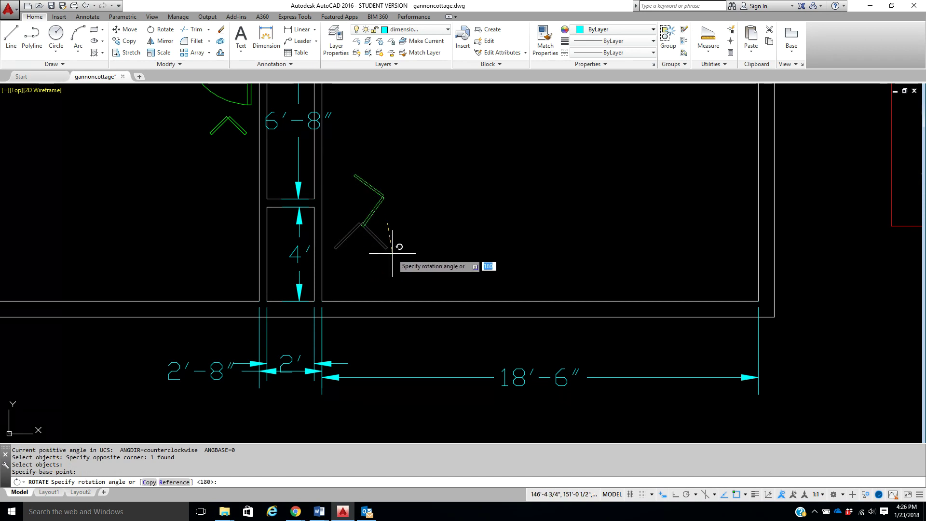
key(F8)
click(399, 284)
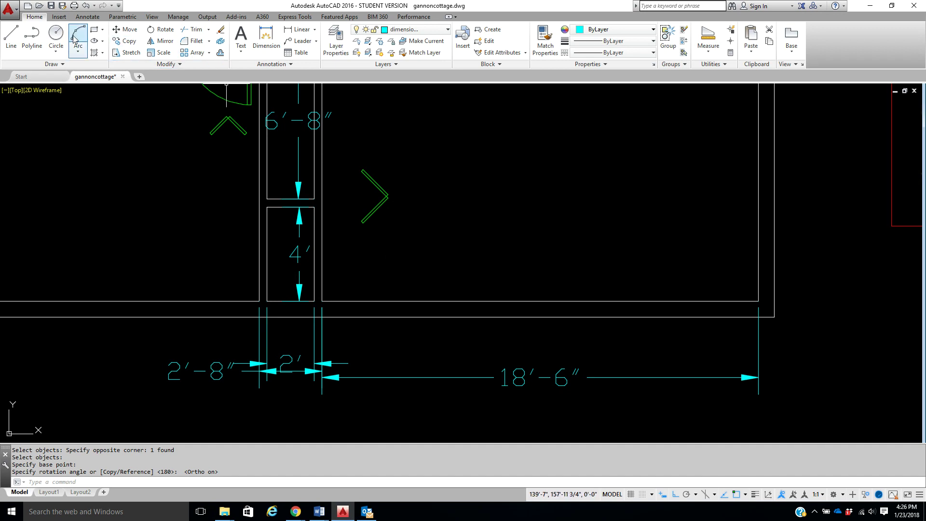
- On the walls layer, draw a short line from the closet wall endpoint
click(427, 32)
click(416, 135)
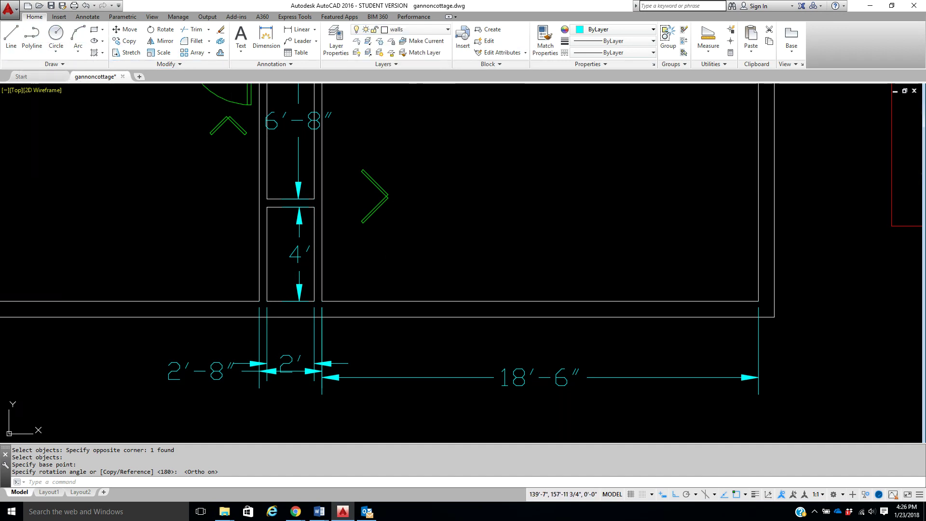
click(13, 32)
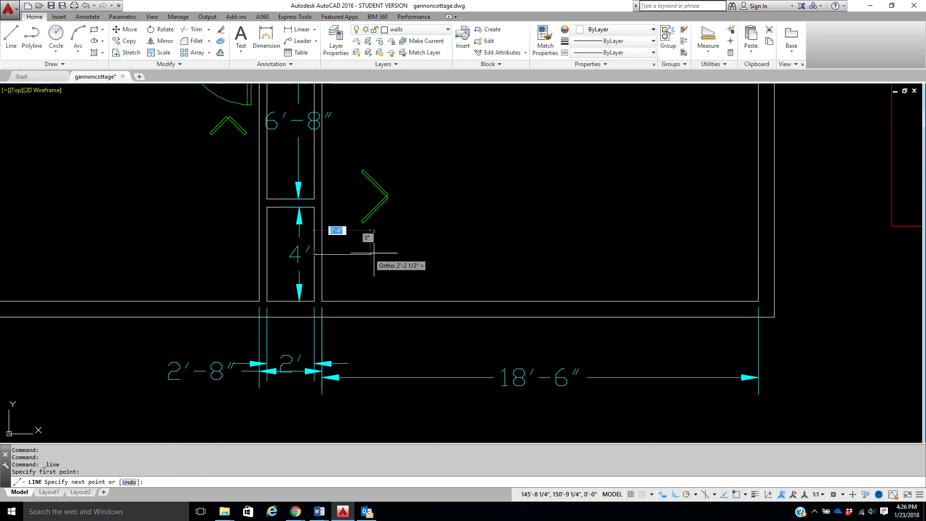
click(314, 254)
right_click(399, 263)
click(411, 264)
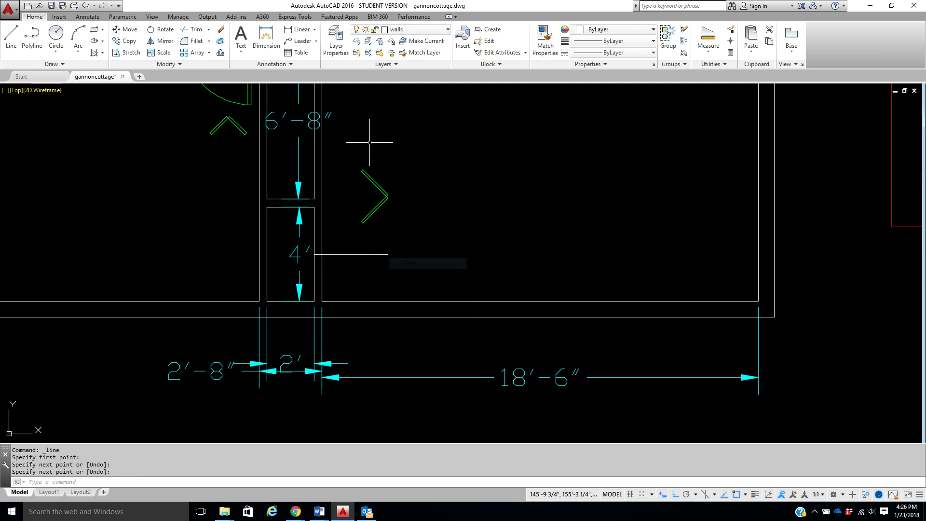
- Offset that line 18" up and 18" down, then delete the middle line
click(222, 54)
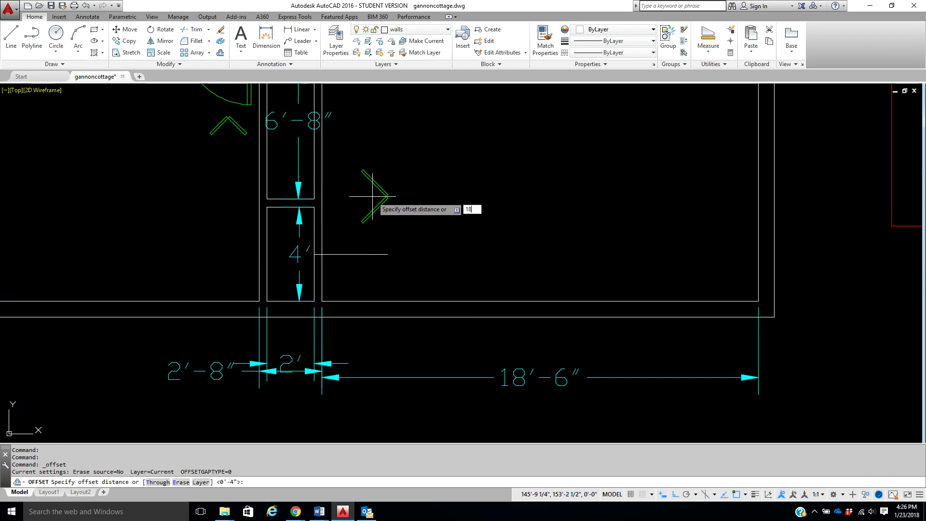
text(18)
key(Return)
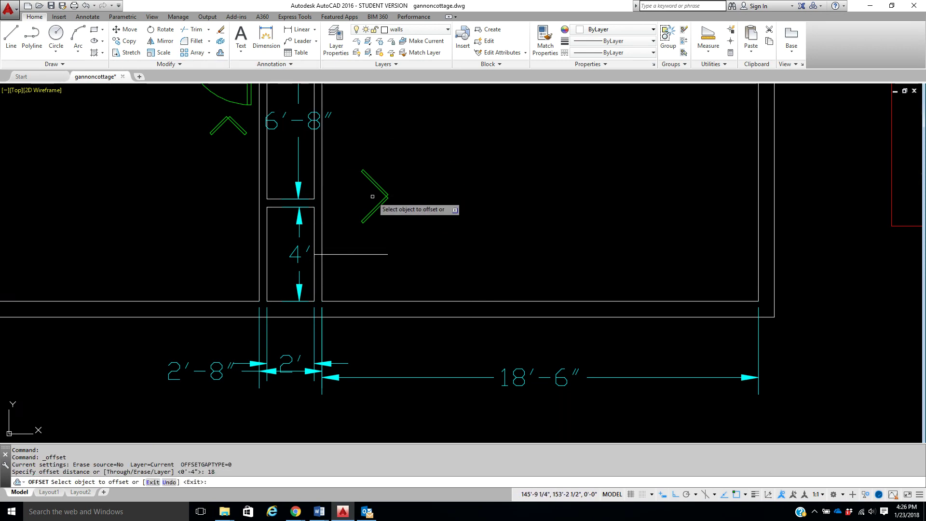
click(349, 255)
click(344, 227)
click(347, 254)
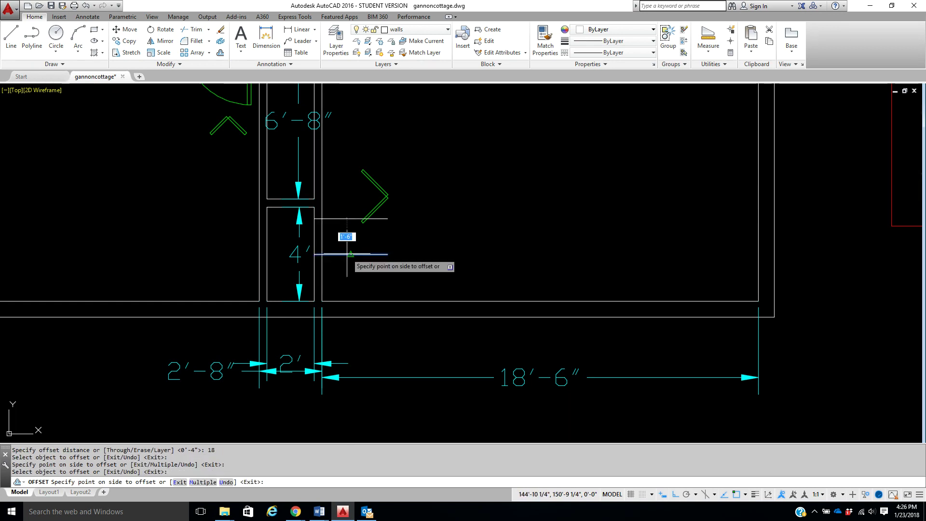
click(350, 273)
right_click(430, 252)
click(437, 257)
click(396, 252)
click(381, 260)
key(Delete)
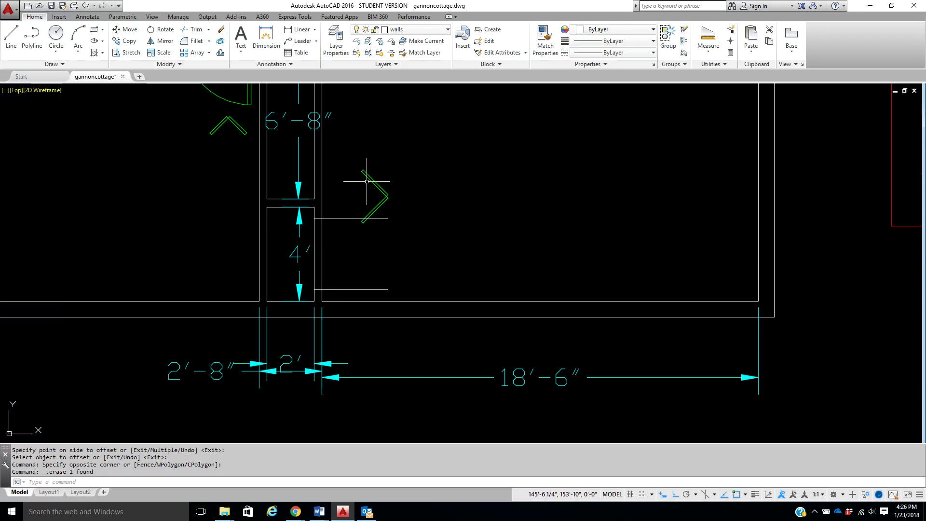
- Trim the wall lines between the new lines to open a doorway and delete leftover lines
click(193, 30)
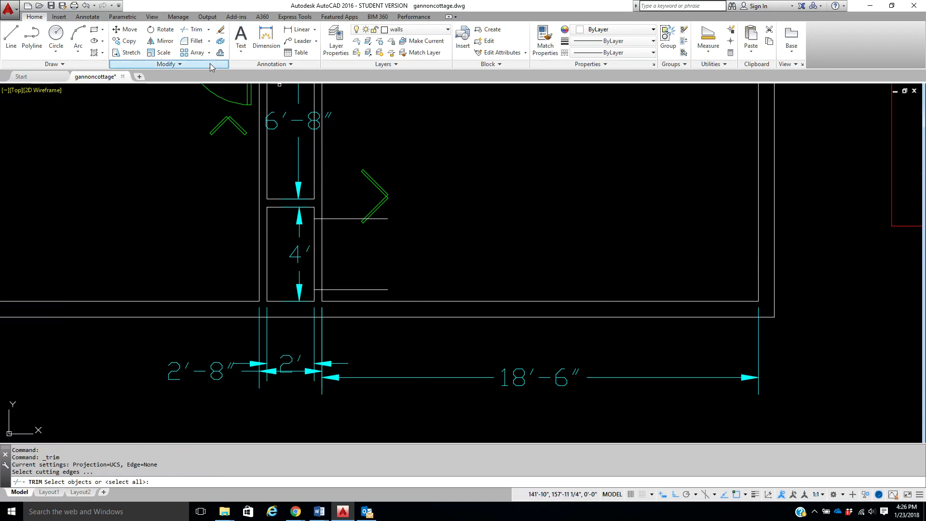
key(Return)
click(339, 206)
click(348, 292)
click(329, 253)
click(316, 257)
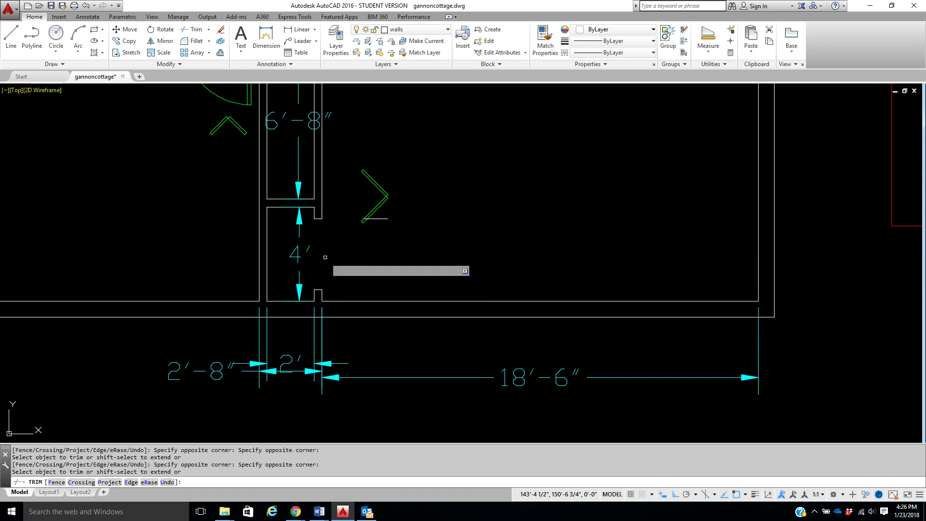
right_click(358, 242)
click(371, 248)
click(383, 218)
click(379, 202)
click(402, 230)
key(Delete)
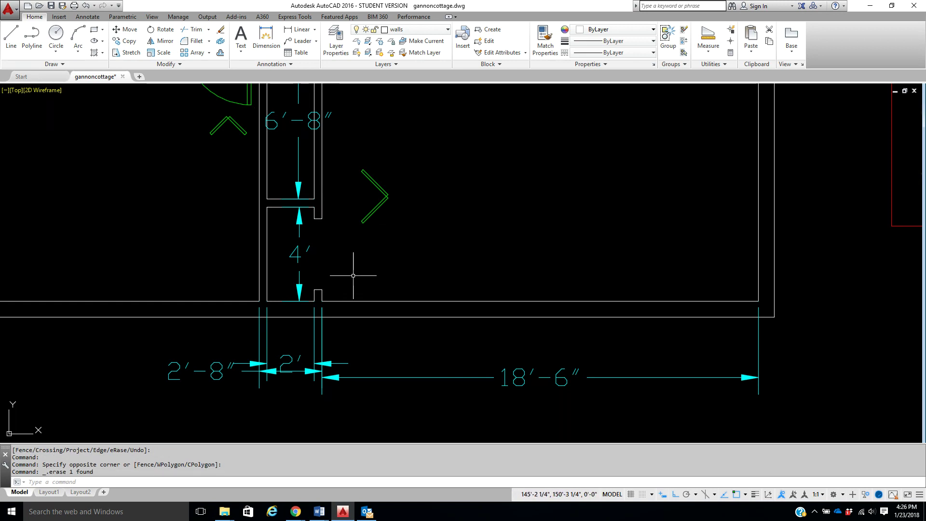
- Move the right-pointing bi-fold chevron into the new wall opening
click(130, 30)
click(378, 209)
key(Return)
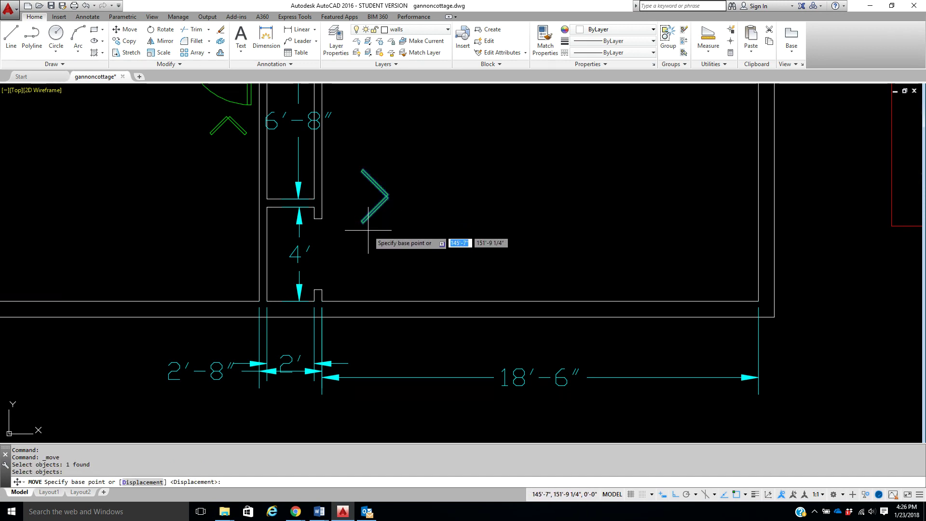
click(363, 222)
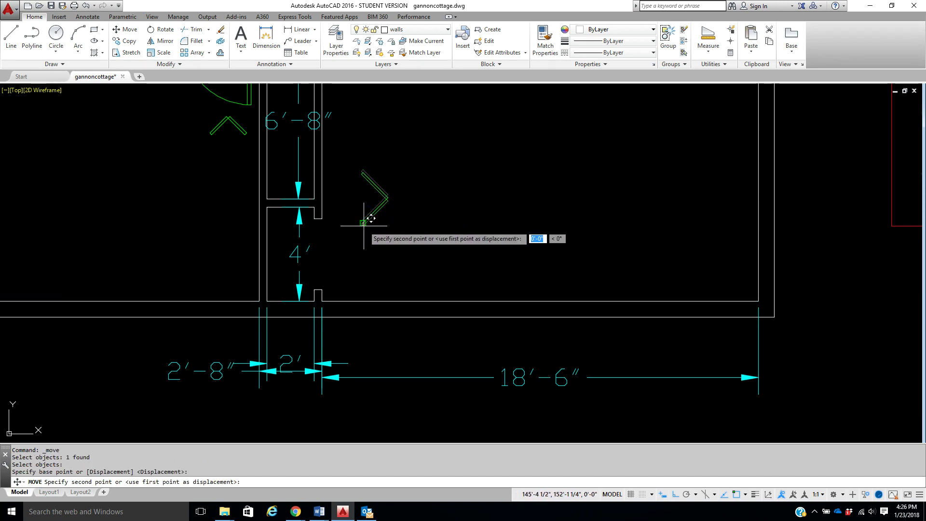
click(321, 287)
scroll(329, 232, up, 5)
scroll(329, 232, down, 3)
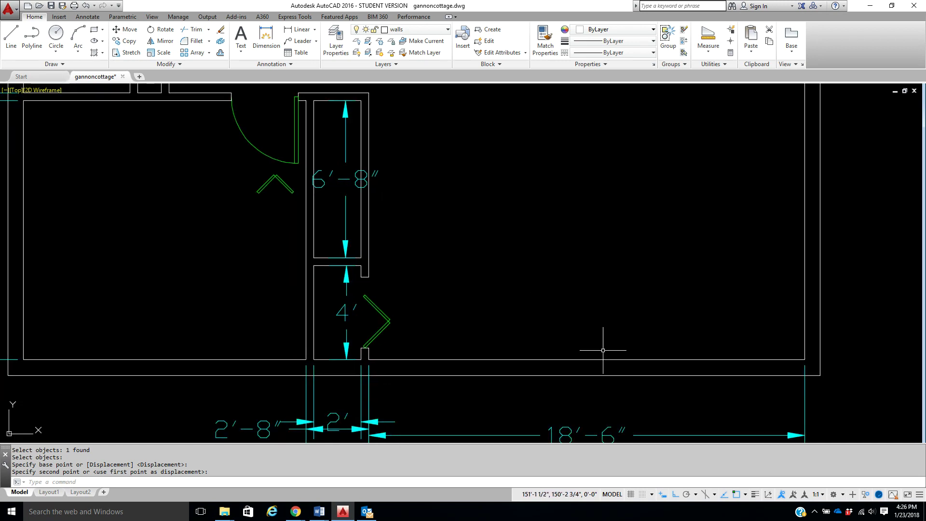
- Isolate the 6'-8" and 4' dimensions, then undo the isolation
click(866, 495)
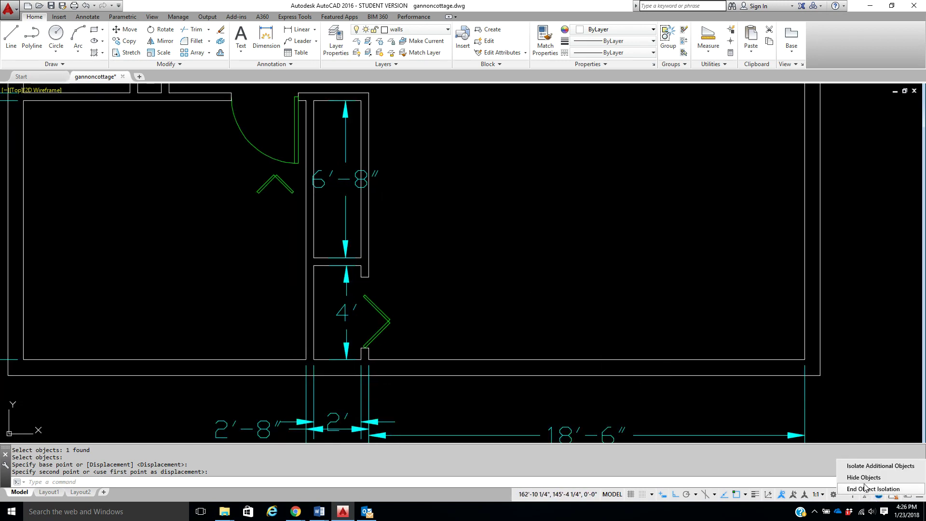
click(876, 465)
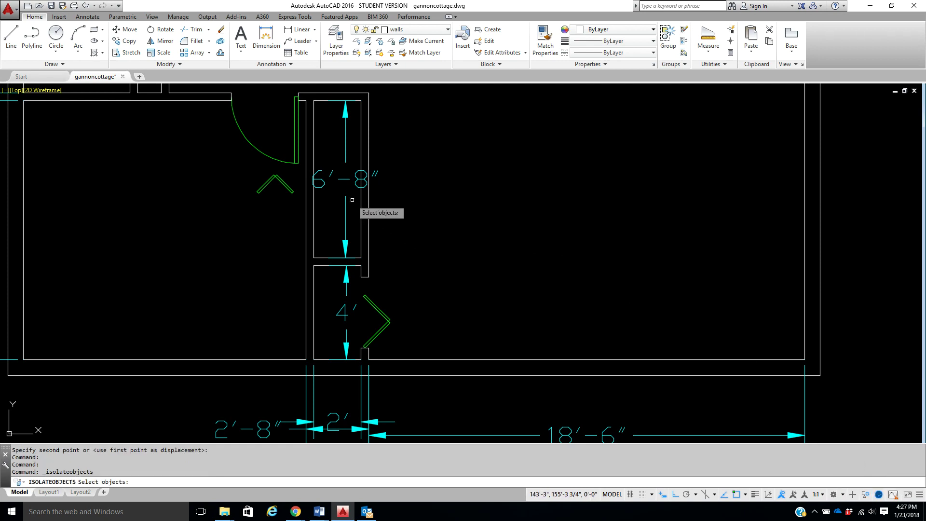
click(347, 179)
click(346, 279)
click(345, 279)
click(341, 281)
key(Return)
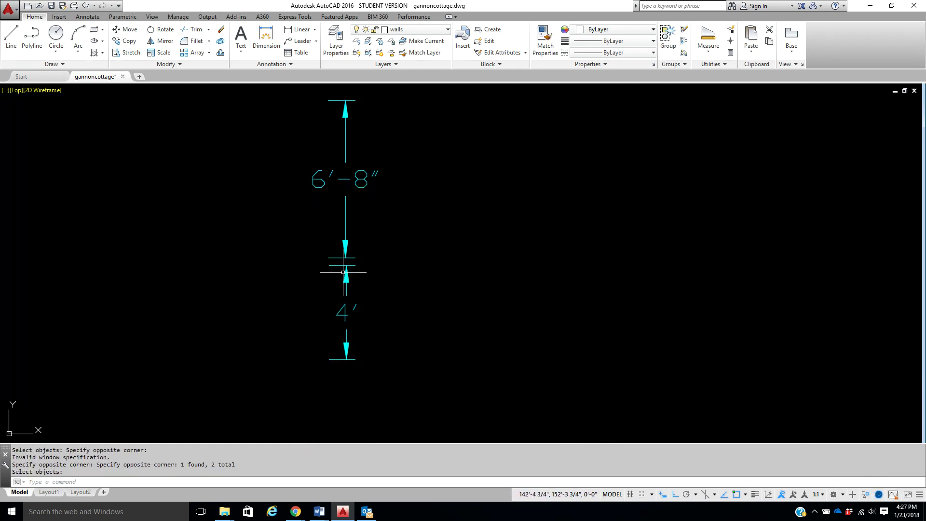
click(85, 7)
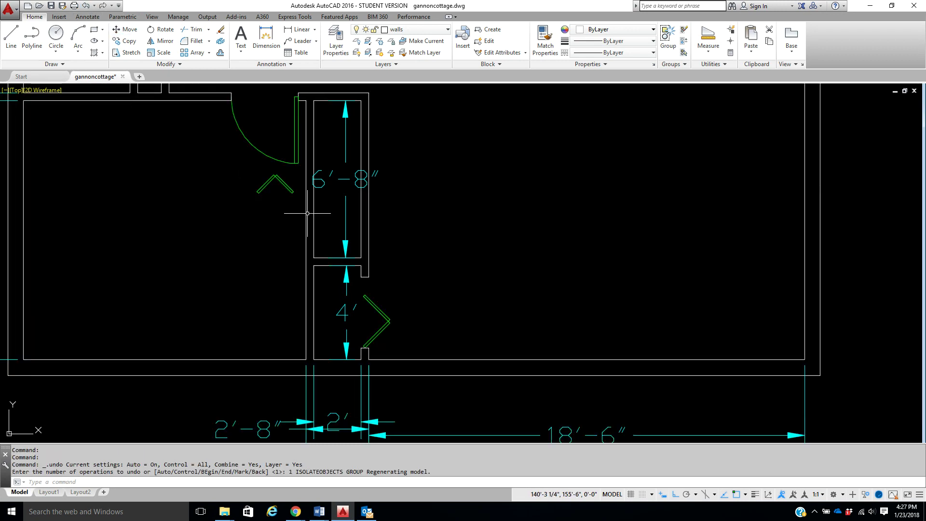
- Hide the 6'-8" and 4' closet dimensions with Hide Objects and pan to the closet
click(866, 495)
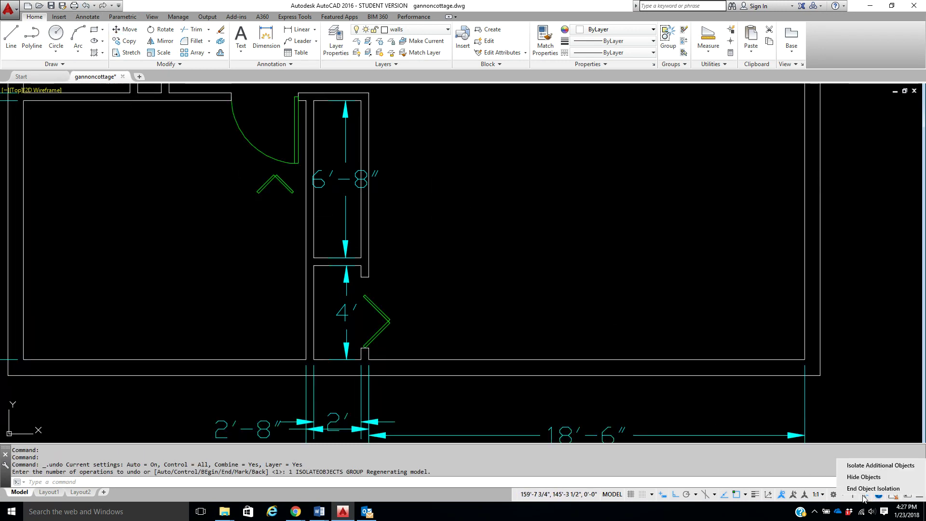
click(869, 476)
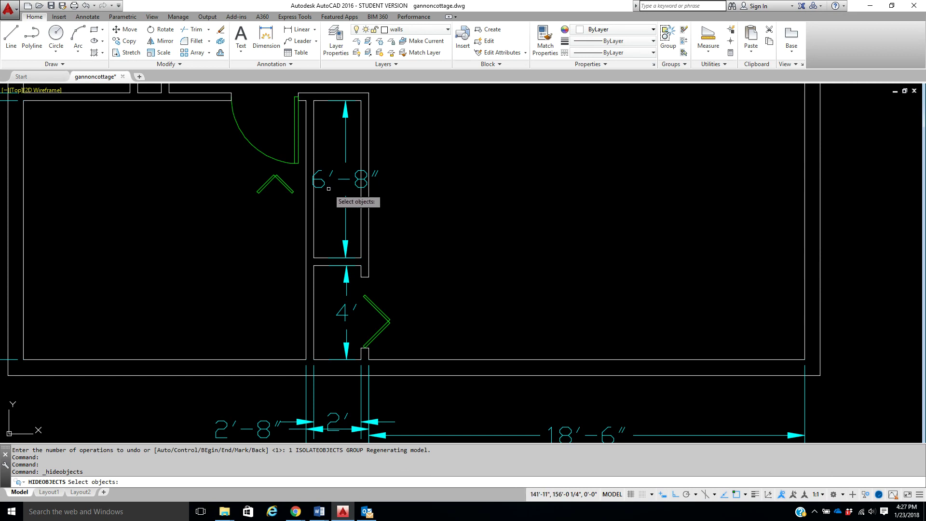
click(342, 179)
click(347, 274)
click(341, 299)
key(Return)
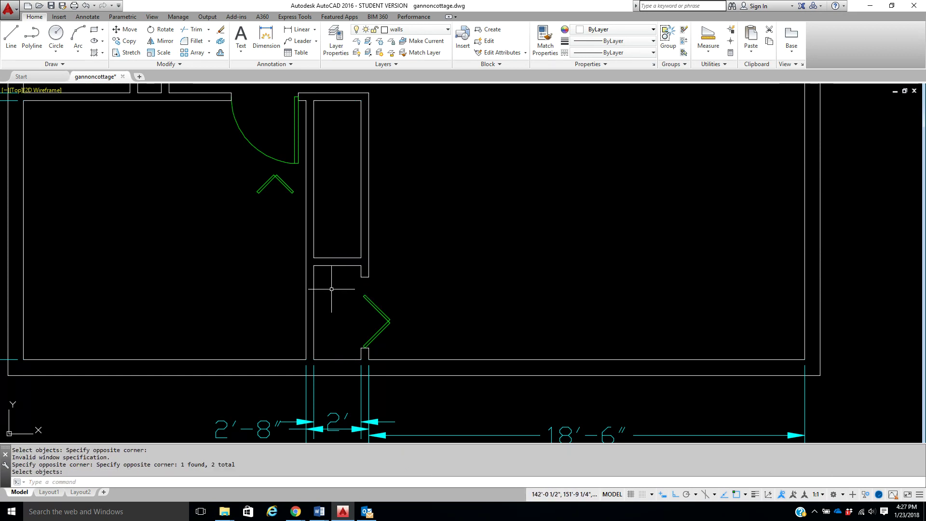
middle_drag(316, 200, 323, 246)
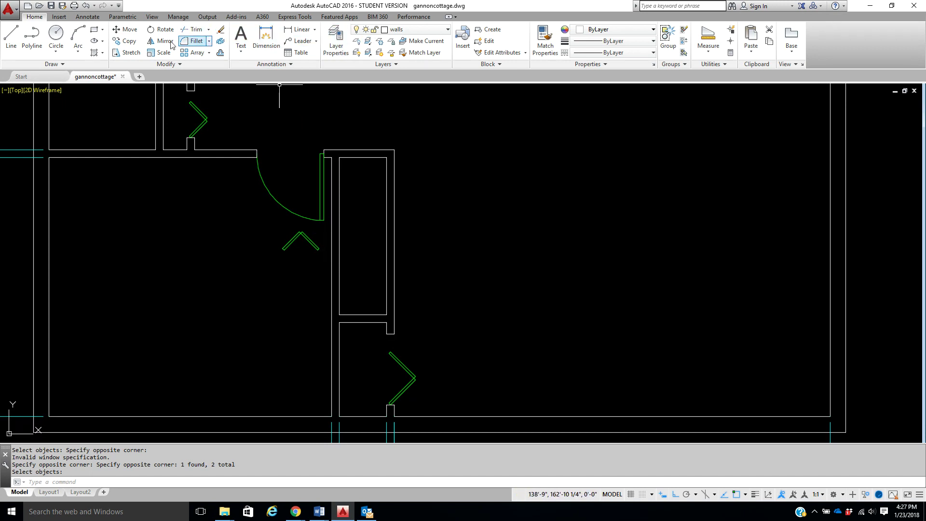
- Draw a short line about 11" long from the closet wall's midpoint
click(11, 36)
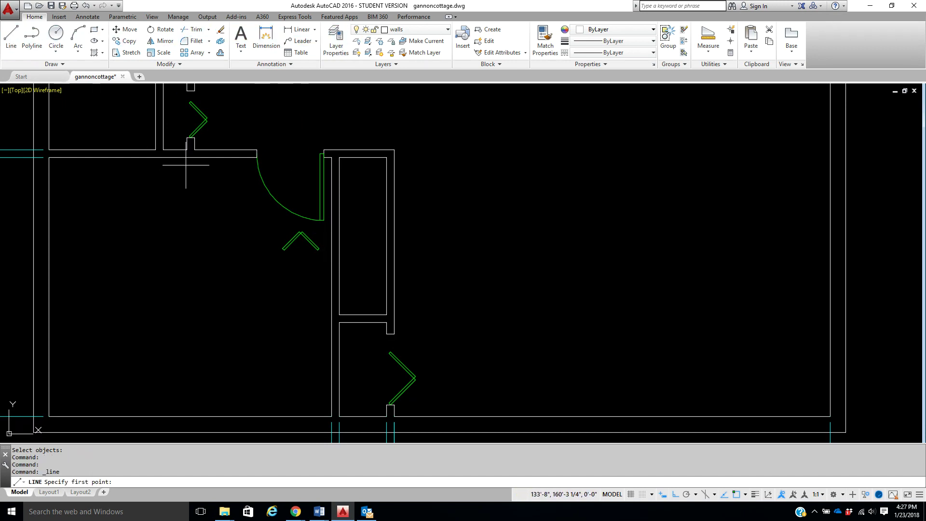
click(340, 237)
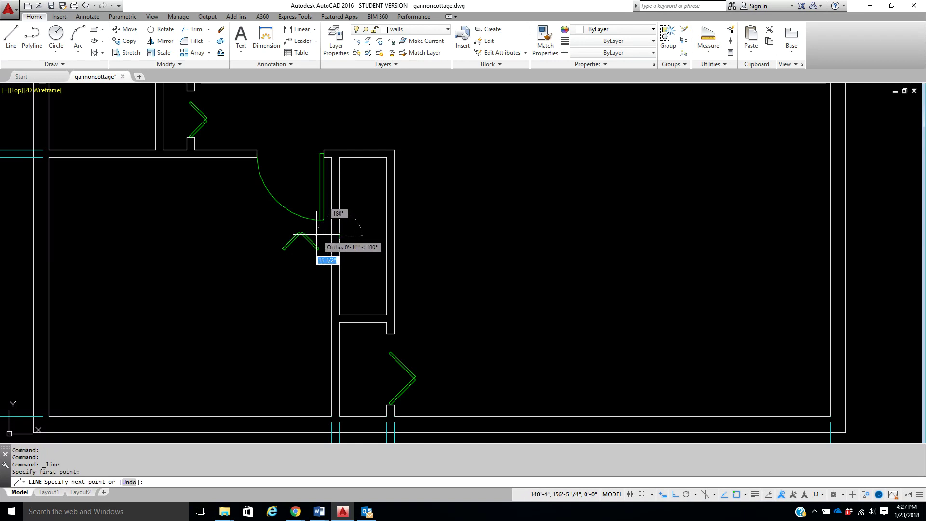
click(317, 236)
right_click(317, 236)
click(331, 240)
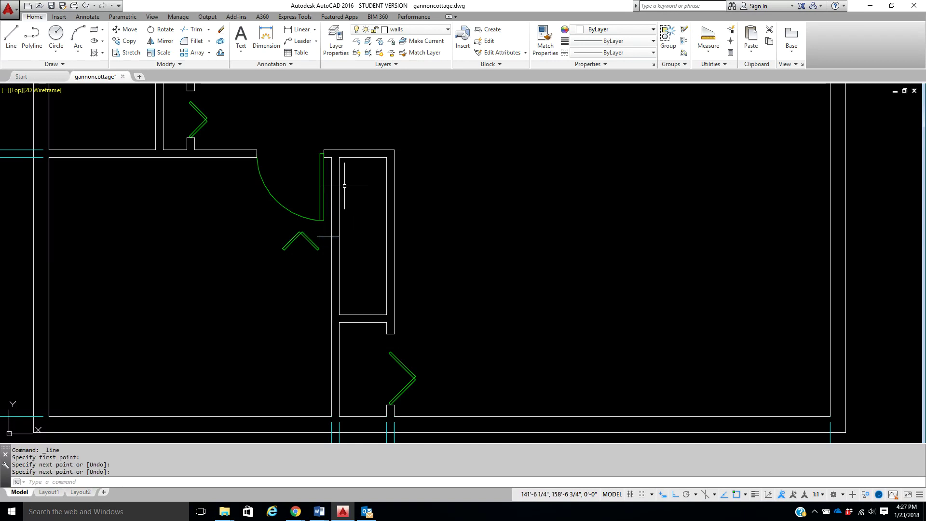
- Offset the short line 2' above and 2' below it across the wall
click(220, 52)
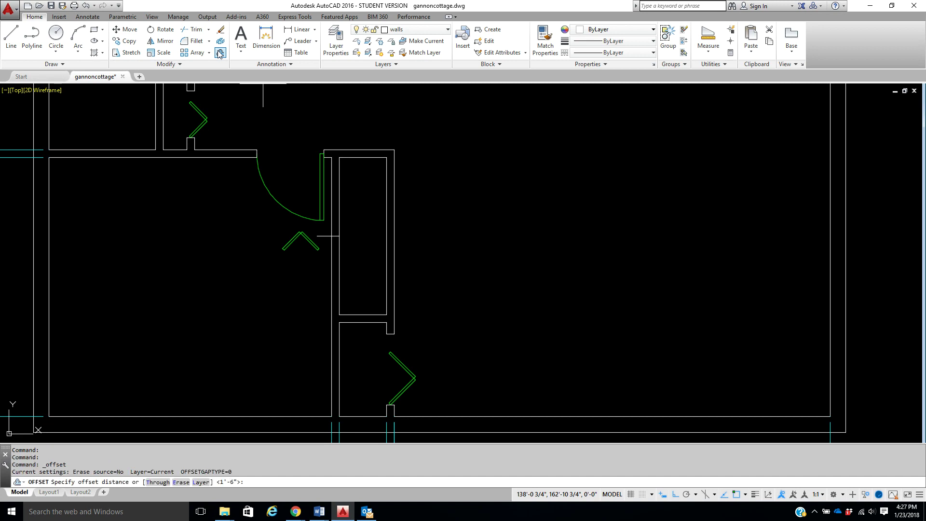
key(Return)
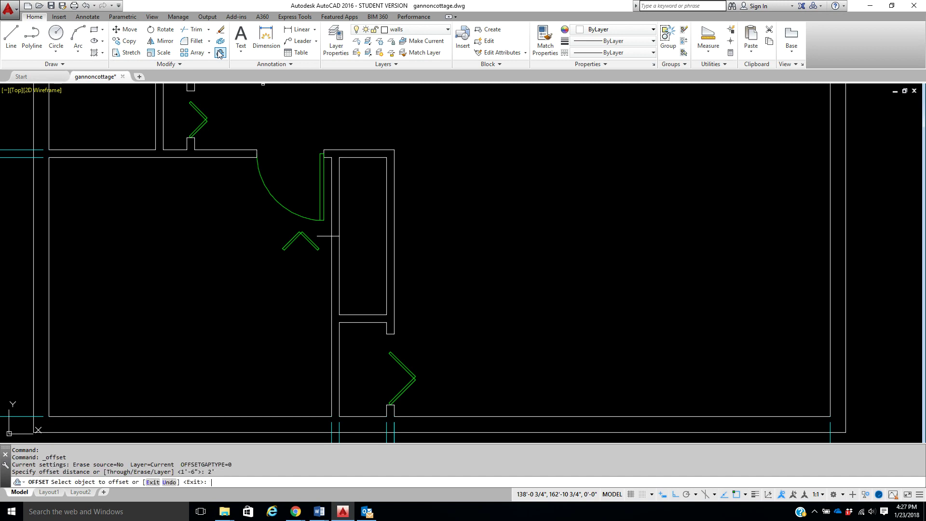
click(326, 236)
click(338, 213)
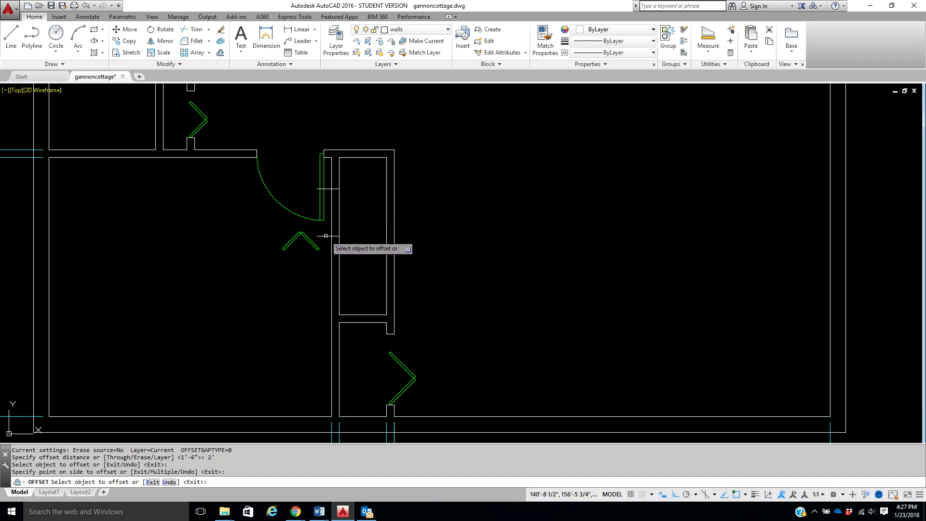
click(328, 238)
click(326, 284)
right_click(376, 244)
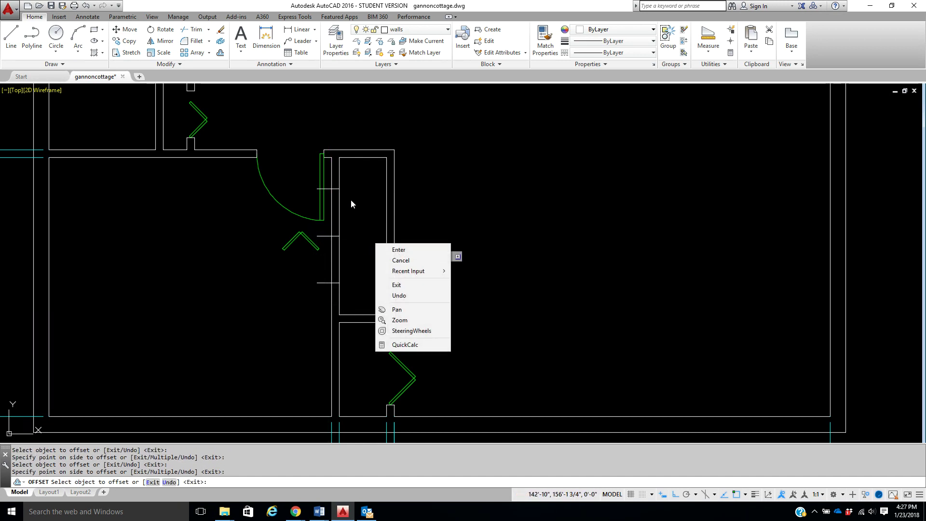
click(399, 249)
scroll(356, 209, up, 2)
mouse_move(356, 207)
middle_down()
mouse_move(358, 217)
mouse_move(356, 189)
middle_up()
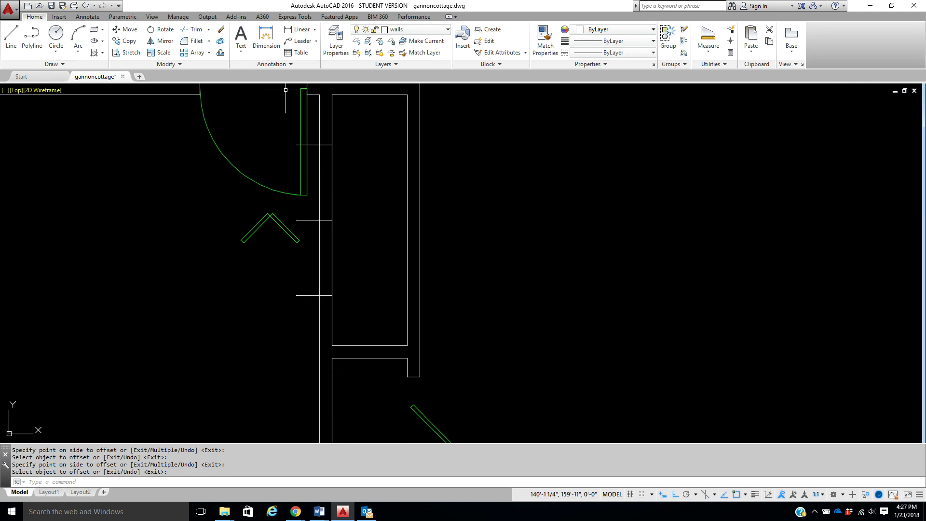
- Trim the short lines' excess ends and the wall lines between the outer short lines
click(193, 30)
key(Return)
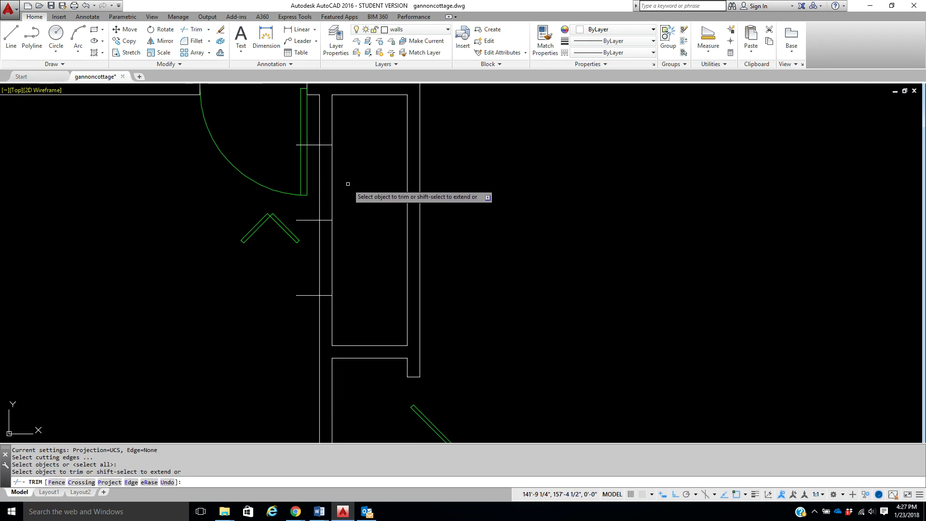
click(311, 293)
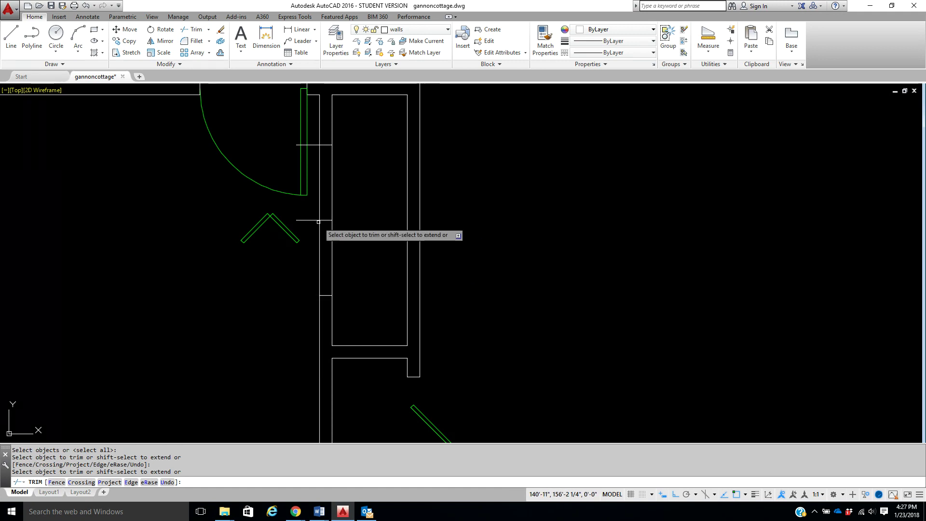
click(298, 145)
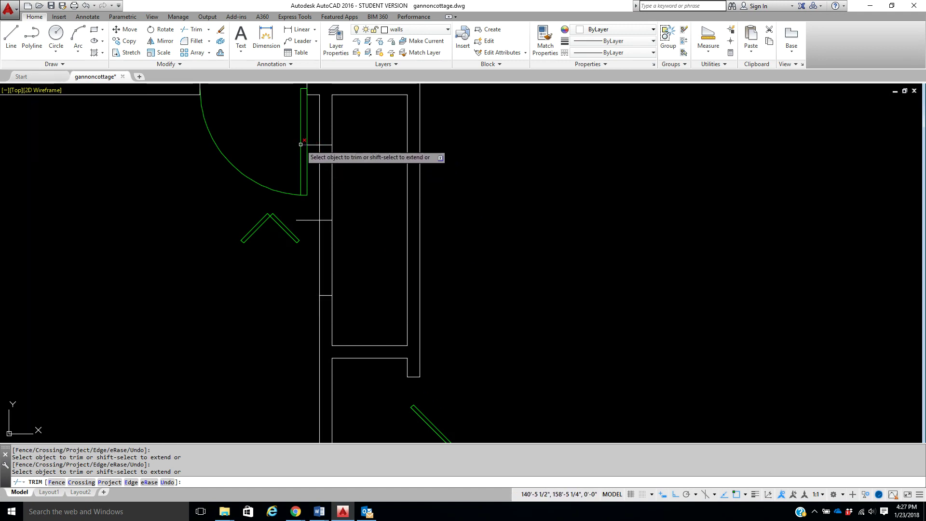
click(313, 144)
click(347, 172)
click(322, 193)
click(341, 238)
click(316, 256)
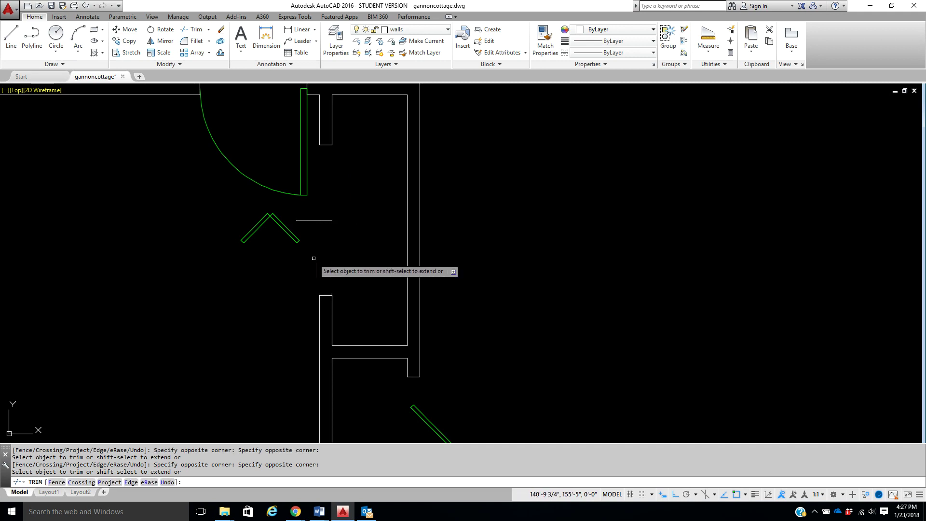
right_click(342, 247)
click(354, 251)
- Delete the leftover middle short line from the 4' opening
click(331, 211)
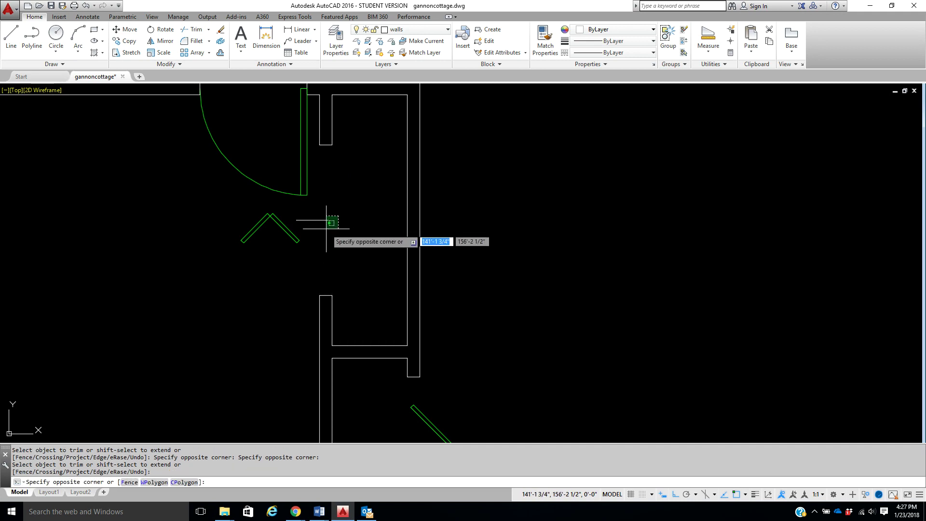
click(329, 233)
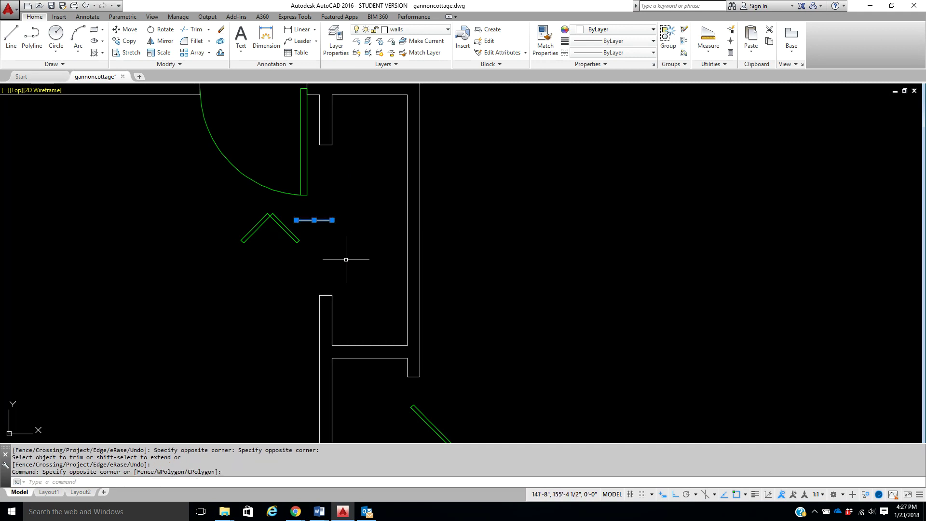
key(Delete)
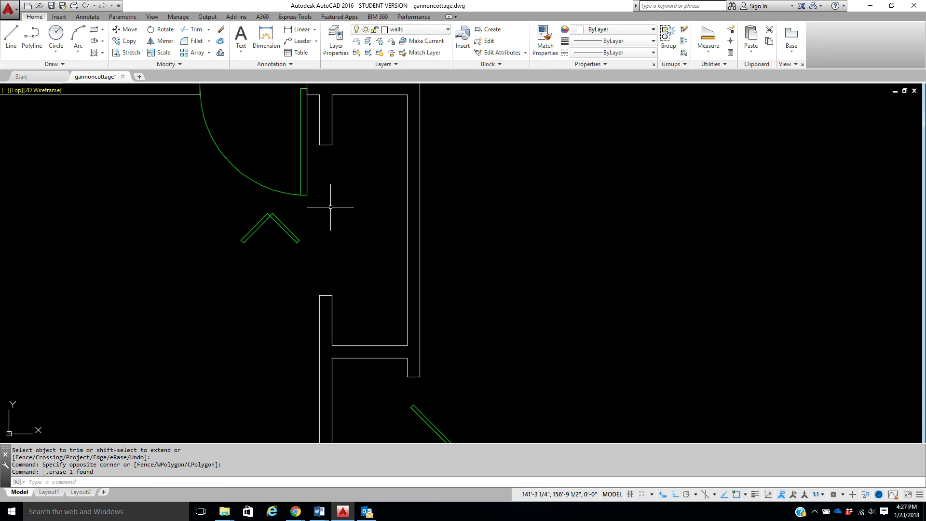
- Rotate the bi-fold chevron 90 degrees
click(168, 32)
click(318, 187)
click(217, 254)
key(Return)
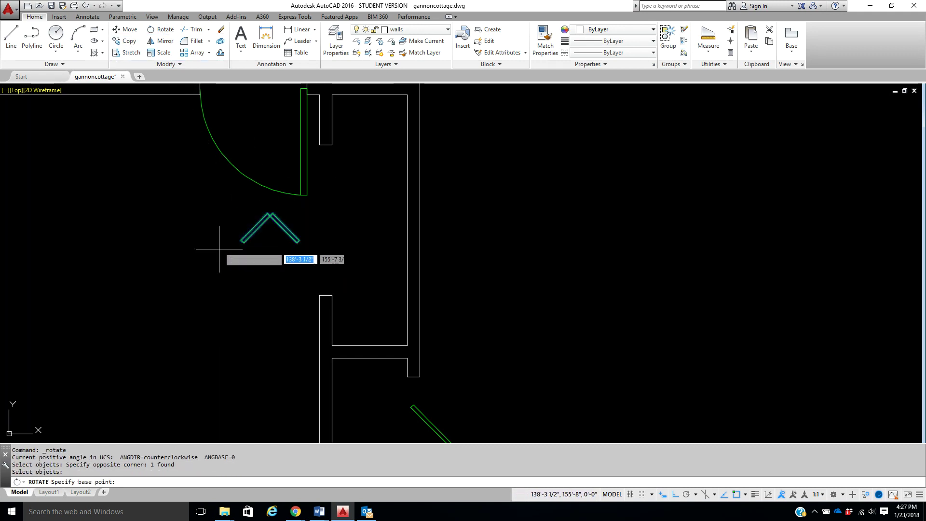
click(220, 241)
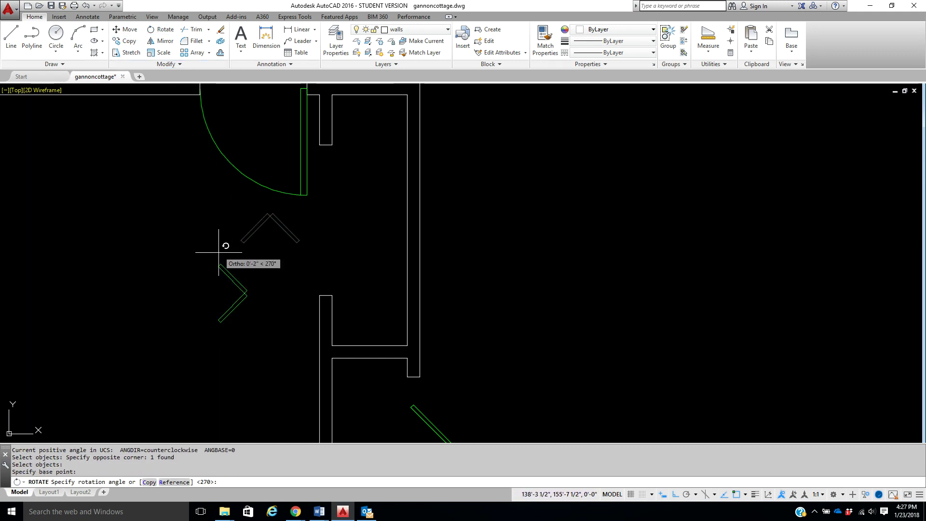
click(219, 200)
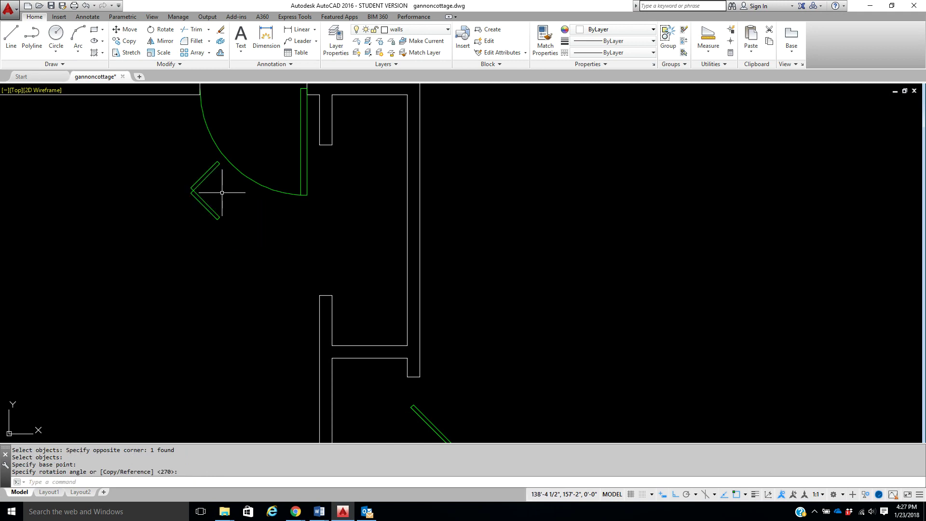
- Move the rotated chevron by its top corner into the new closet wall opening
click(127, 29)
click(218, 193)
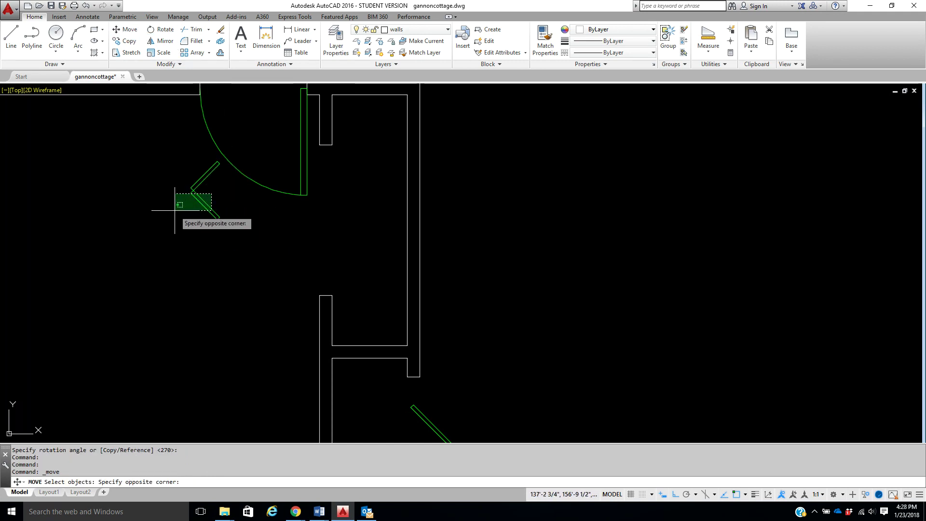
click(169, 213)
key(Return)
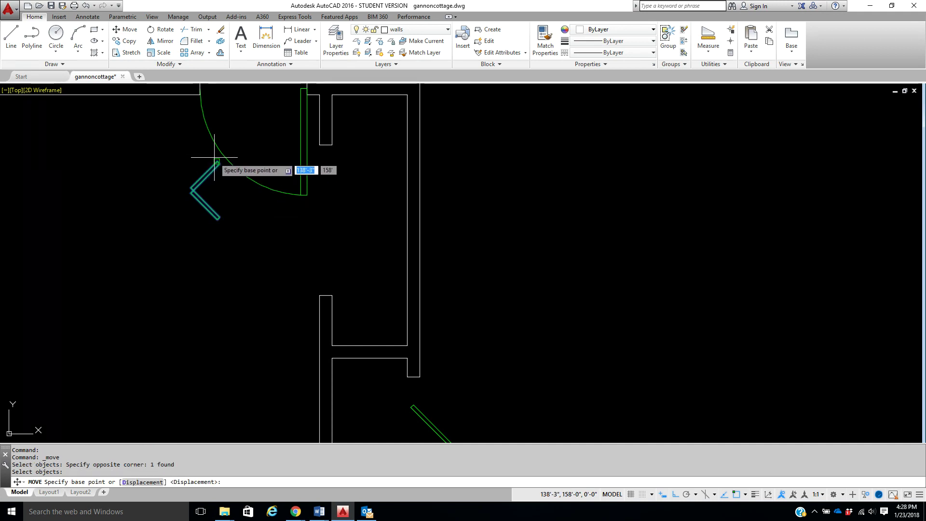
click(218, 162)
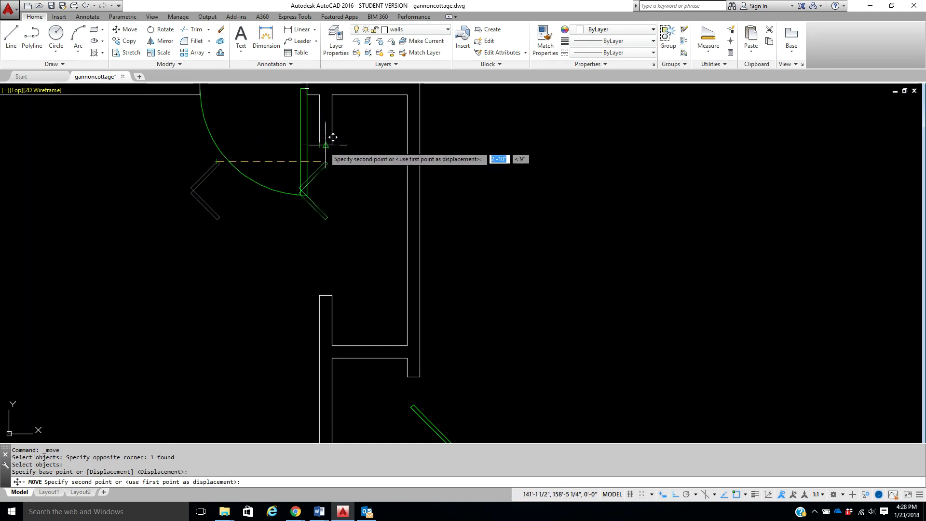
click(324, 146)
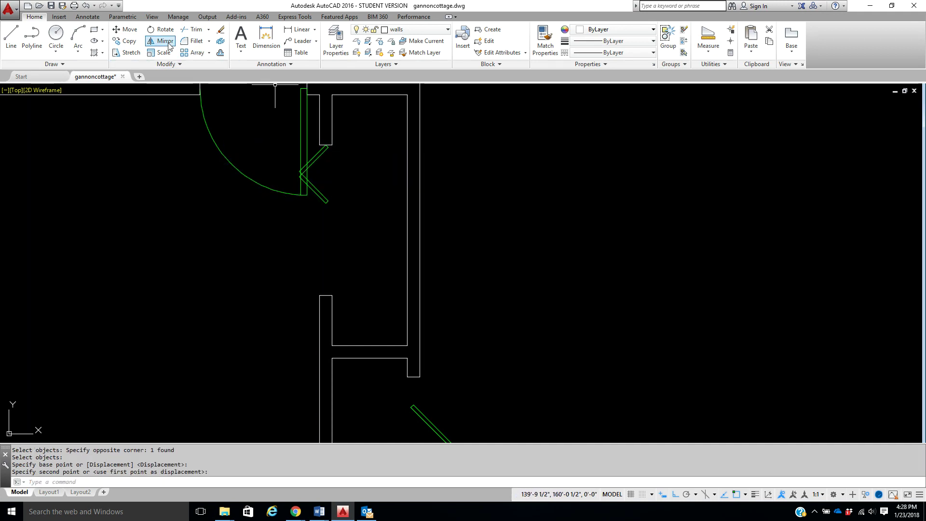
- Copy the bi-fold chevron from its tip to the lower half of the opening
click(125, 42)
click(325, 202)
key(Return)
click(326, 203)
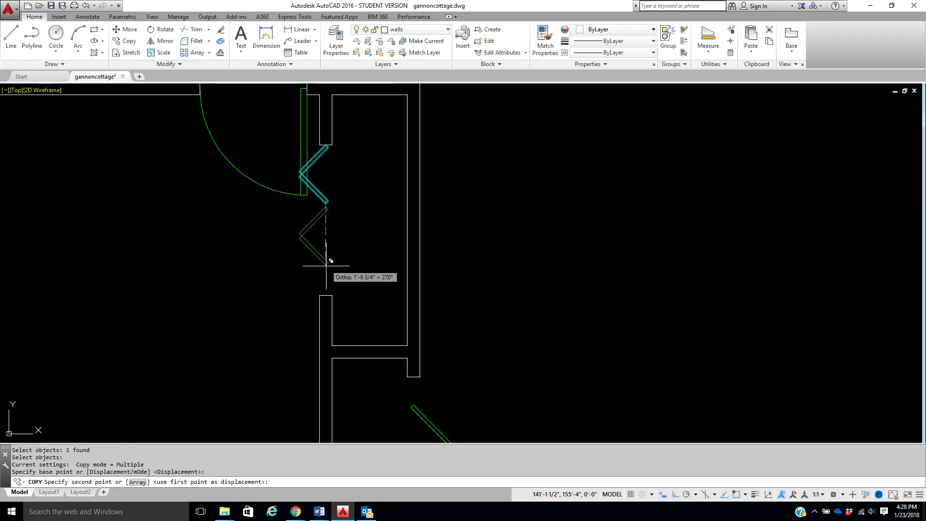
click(327, 295)
right_click(385, 240)
click(393, 246)
middle_drag(368, 207, 364, 230)
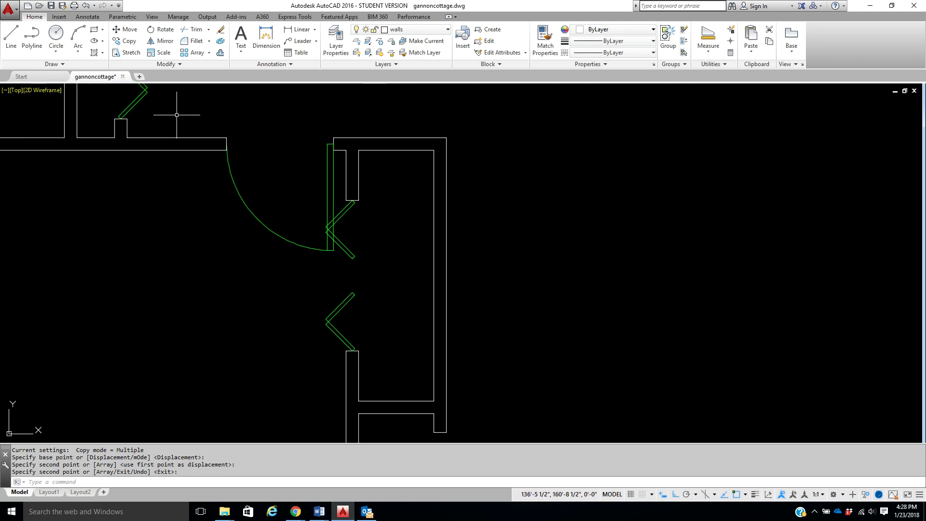
- Select the door leaf and arc, set the pivot at the top corner, then cancel
click(166, 30)
click(341, 215)
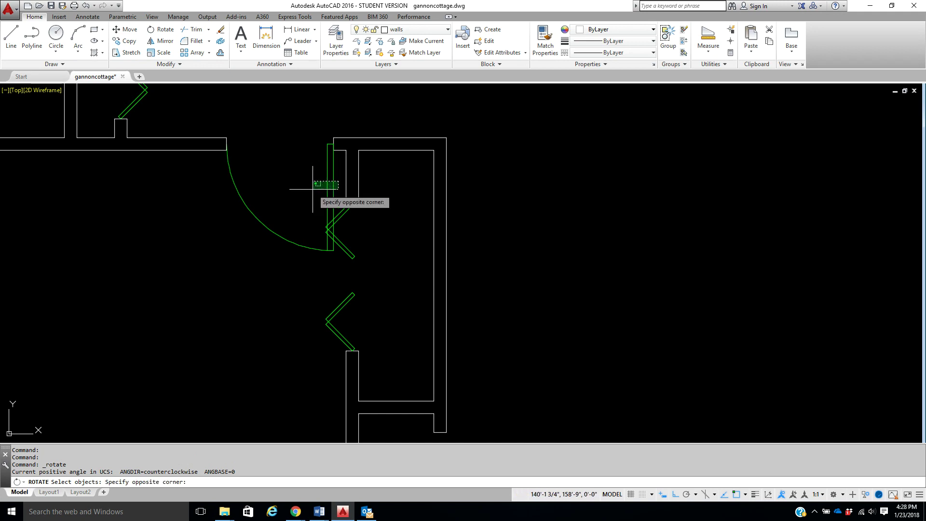
click(284, 145)
click(320, 254)
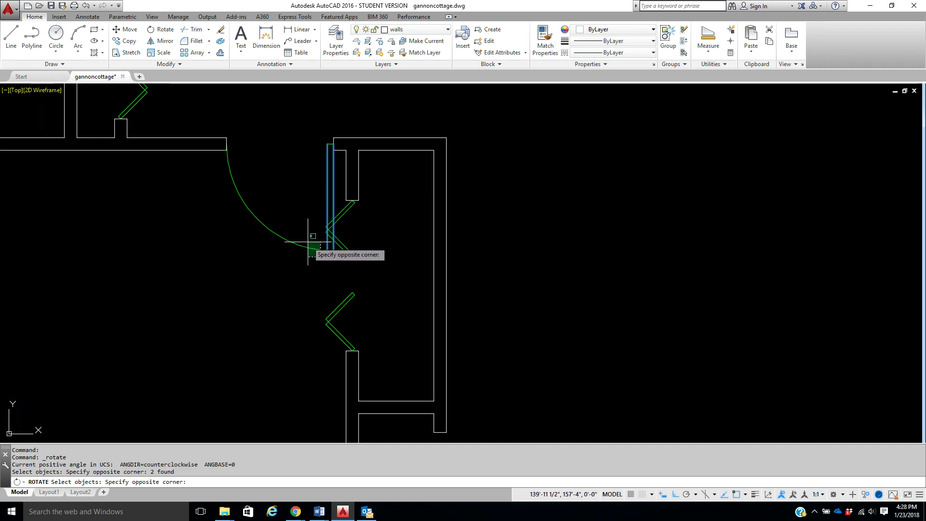
click(303, 255)
click(337, 257)
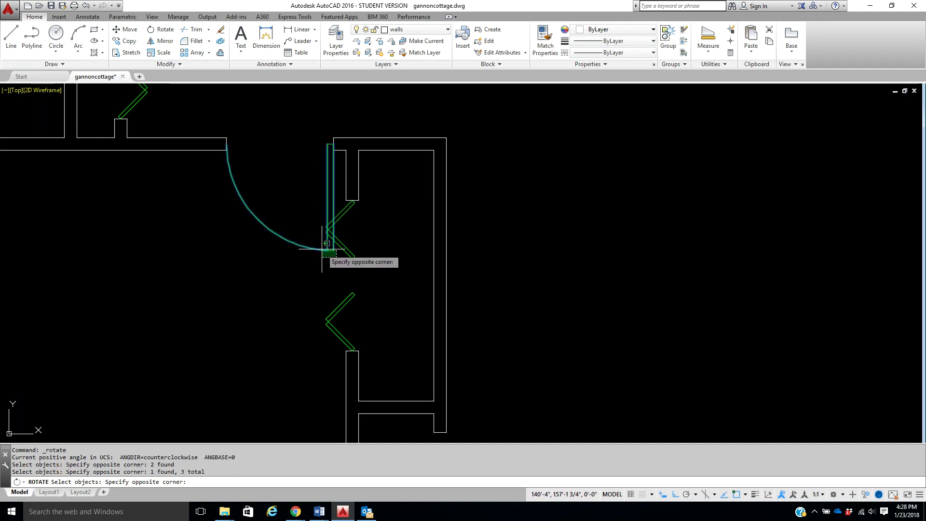
click(322, 249)
key(Return)
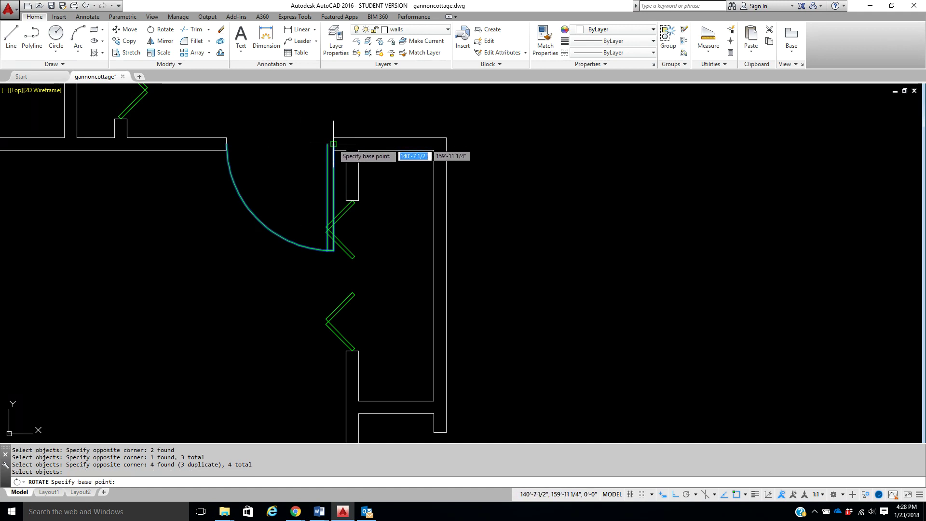
click(333, 144)
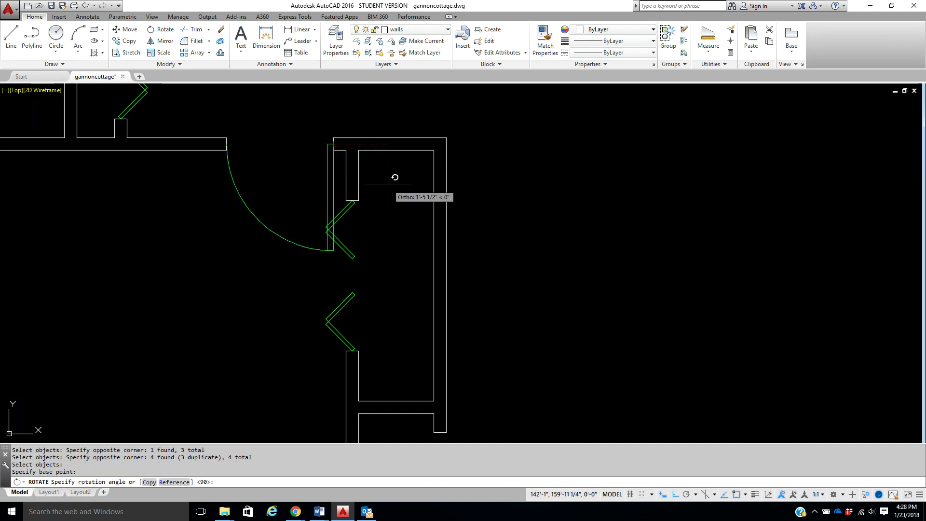
key(F8)
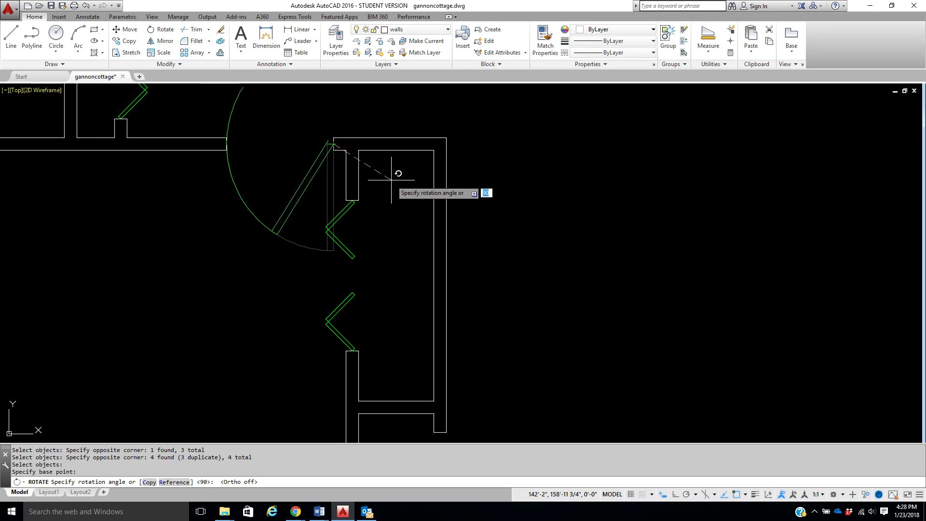
key(Escape)
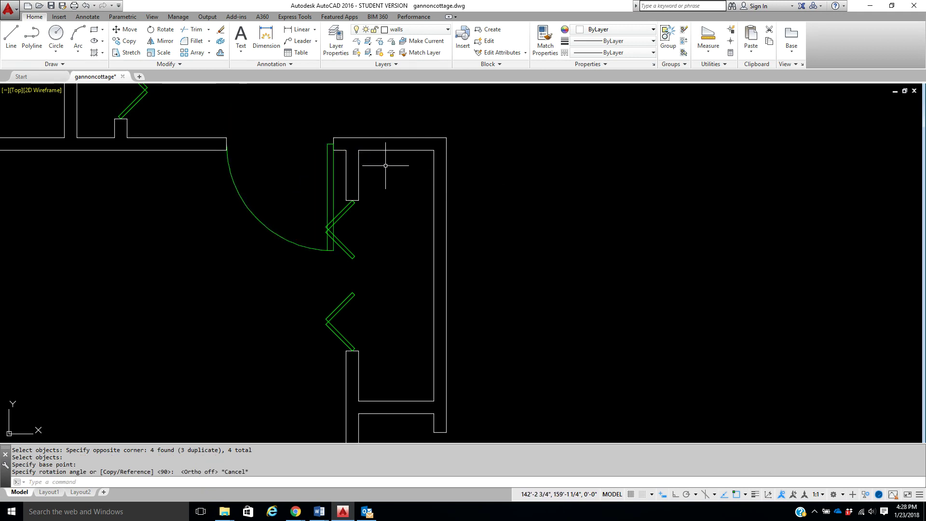
- Rotate the door leaf and arc about the hinge to swing it partly open
click(167, 31)
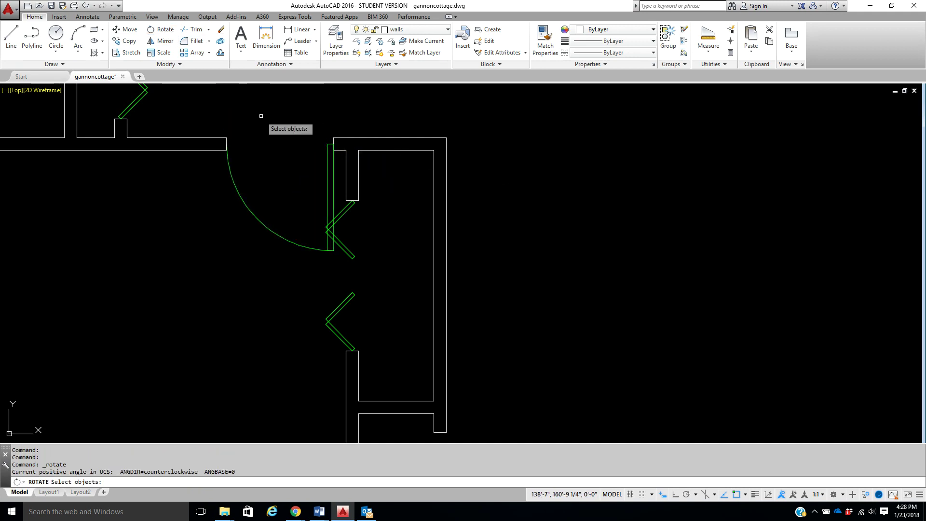
click(313, 138)
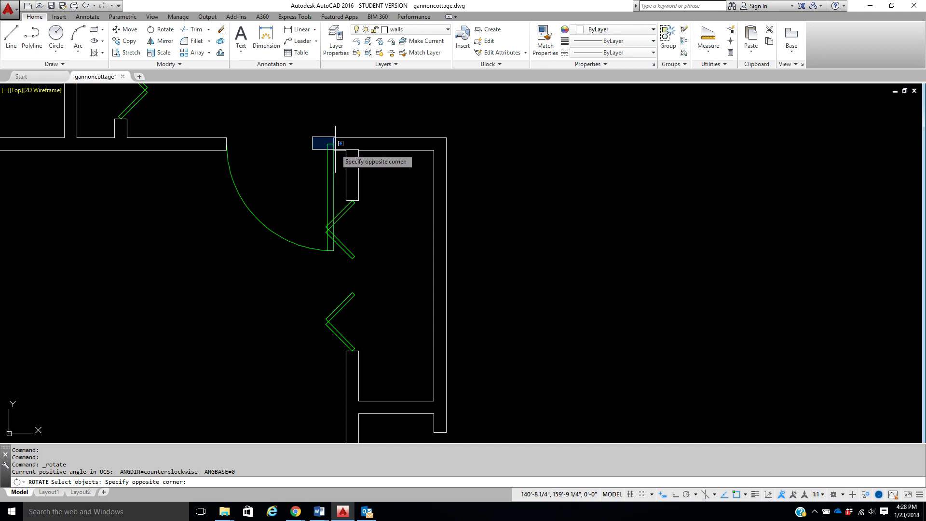
click(336, 147)
click(333, 172)
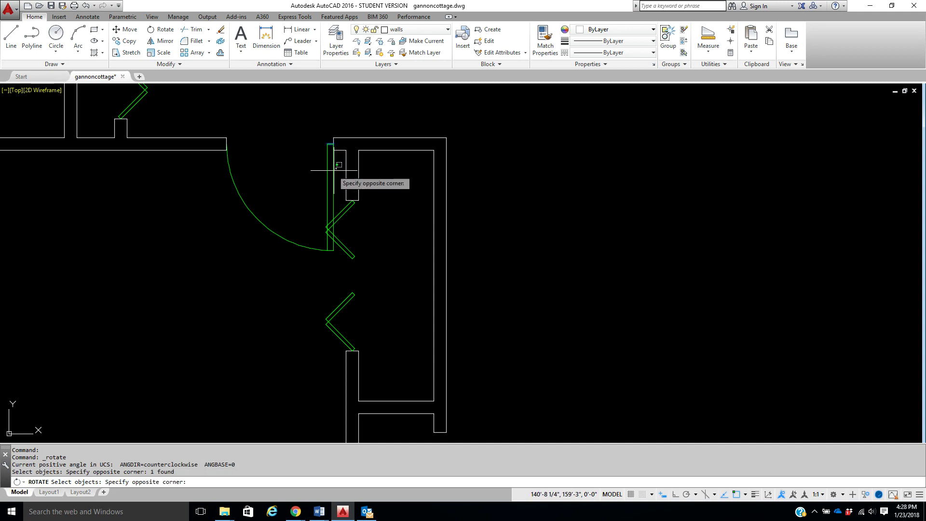
click(314, 205)
click(317, 249)
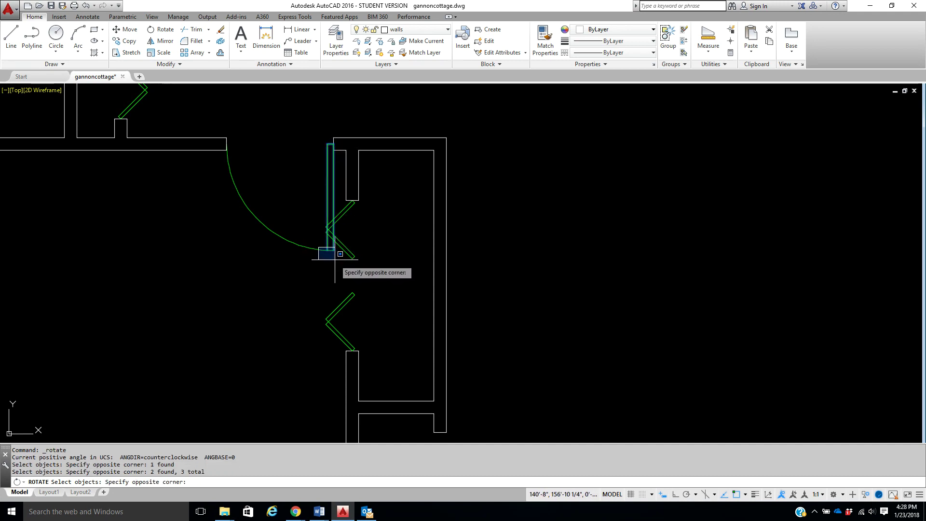
click(337, 264)
click(300, 253)
click(292, 237)
key(Return)
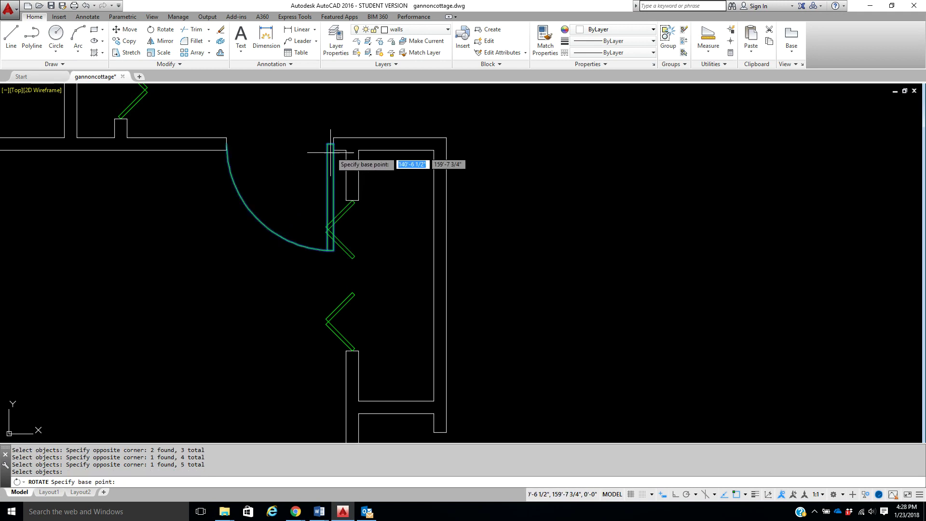
click(334, 143)
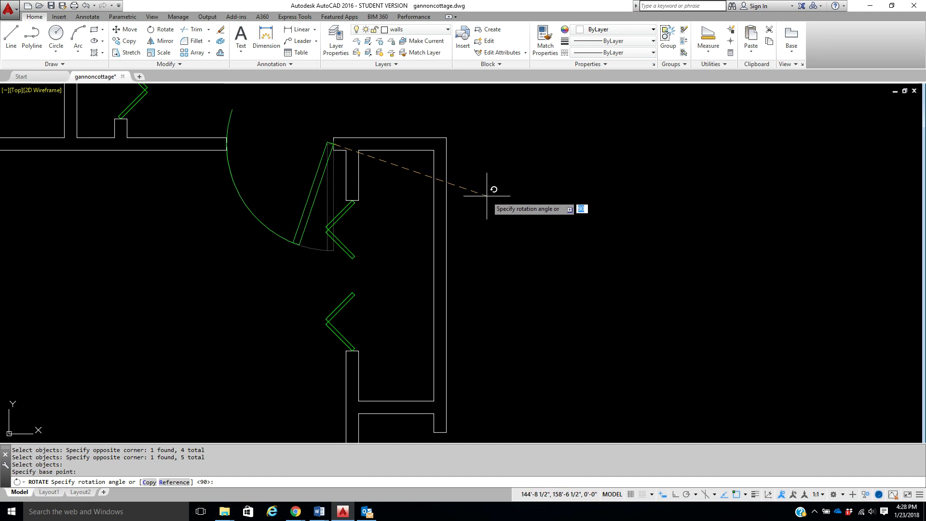
click(517, 171)
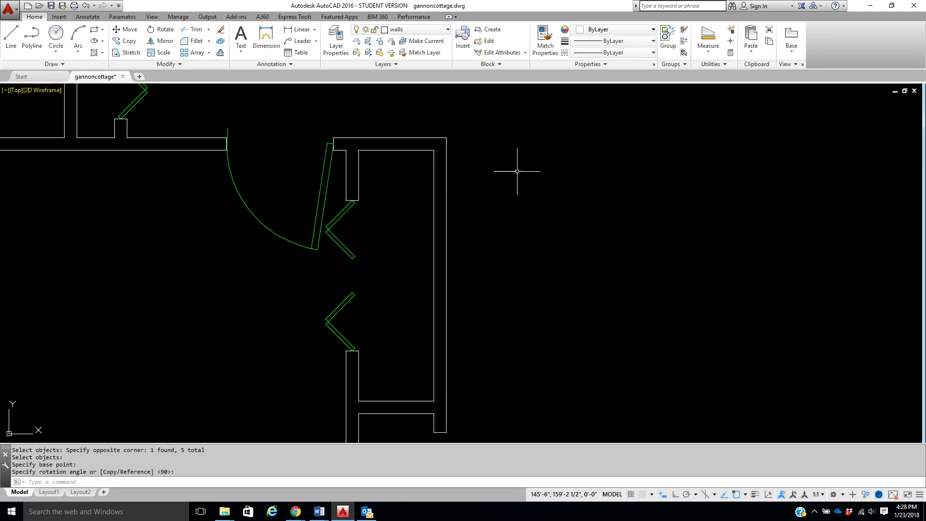
- Trim the door arc back to the wall line
click(195, 29)
scroll(226, 145, up, 2)
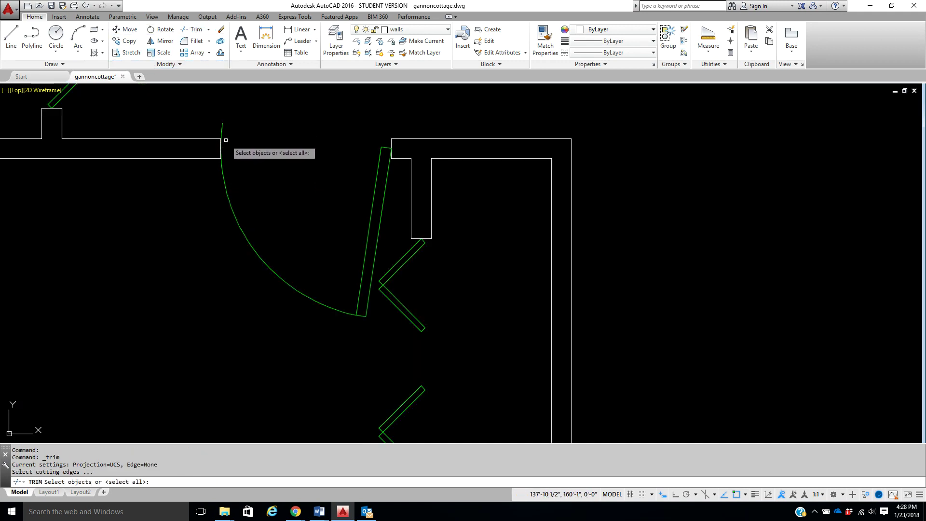
key(Return)
click(222, 125)
right_click(241, 118)
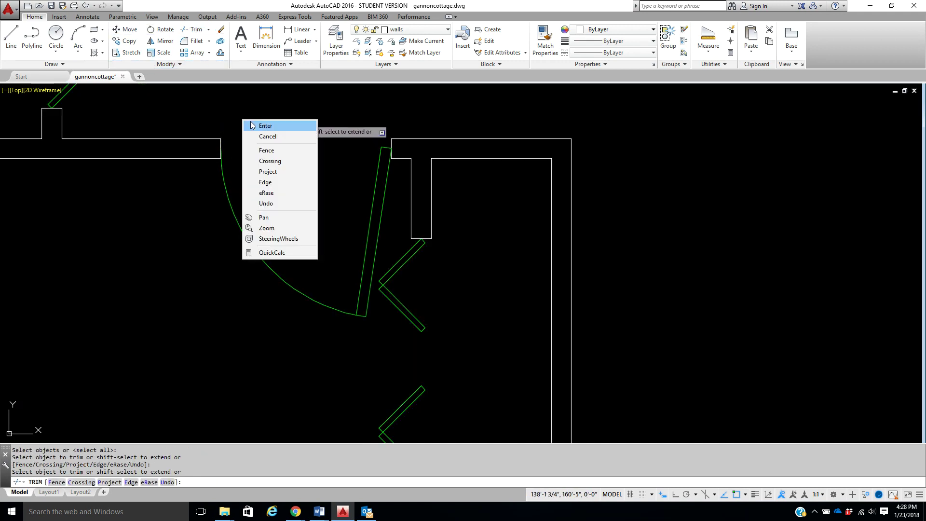
click(256, 127)
scroll(302, 159, down, 3)
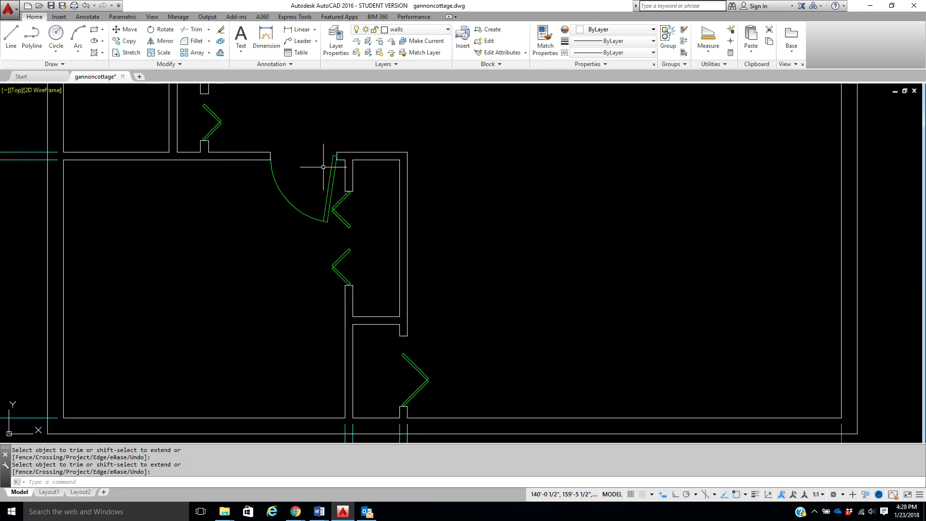
scroll(323, 176, down, 2)
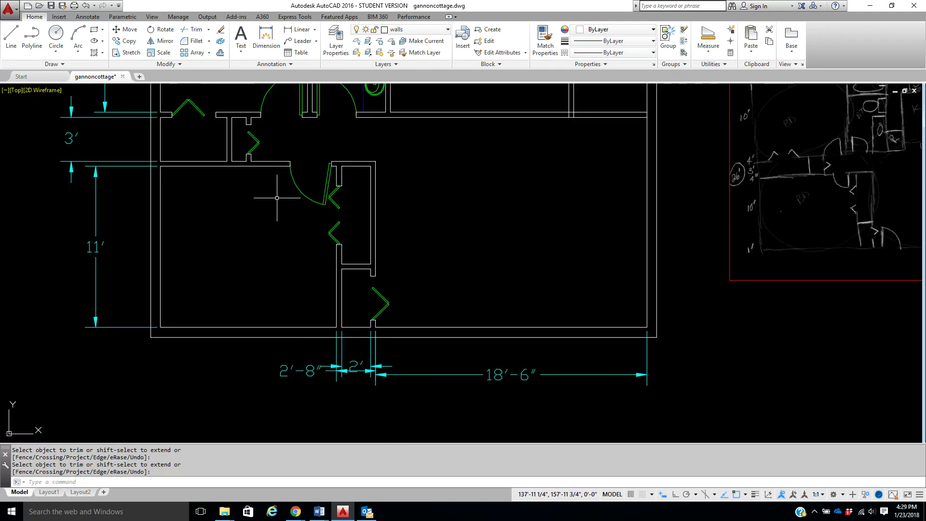
- Save the drawing and bring the floor plan back into view
click(50, 6)
scroll(381, 167, down, 2)
middle_drag(459, 251, 450, 334)
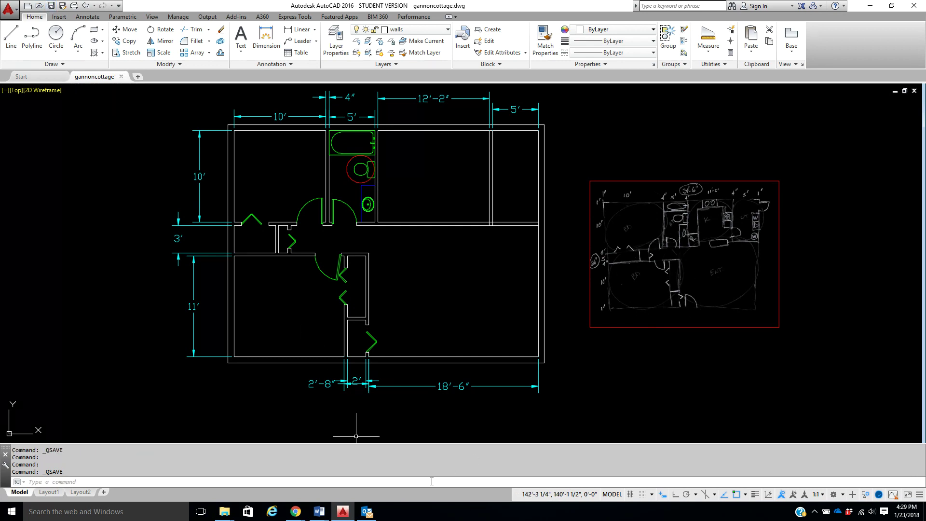
mouse_move(301, 515)
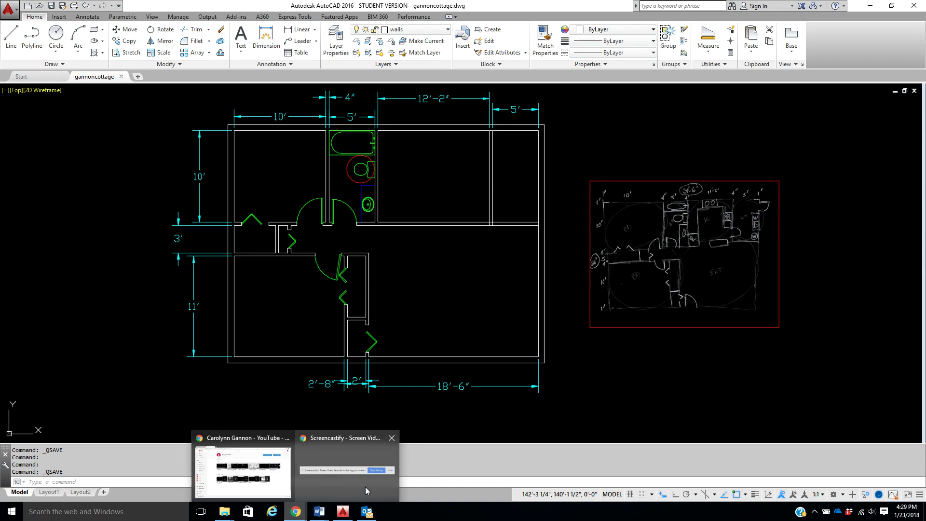
click(390, 473)
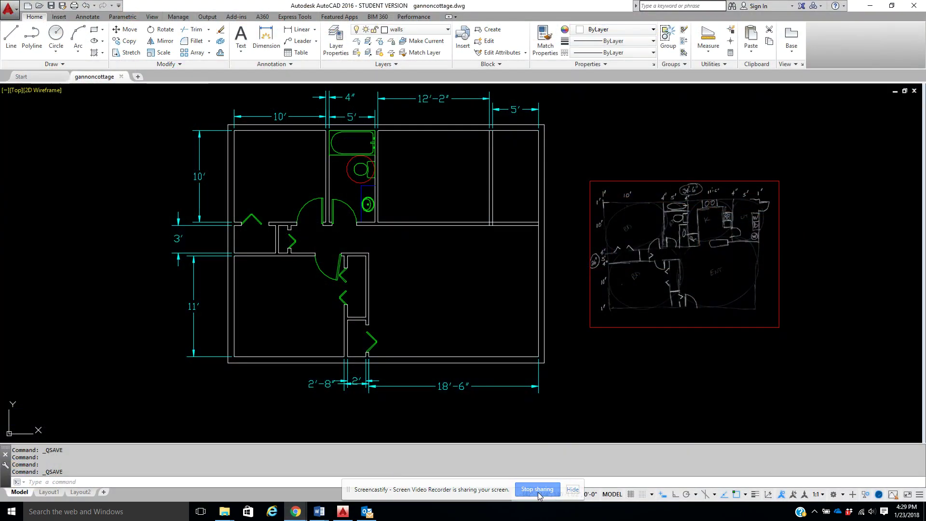
- End object isolation so the eight hidden dimensions show, then save gannoncottage.dwg
click(866, 495)
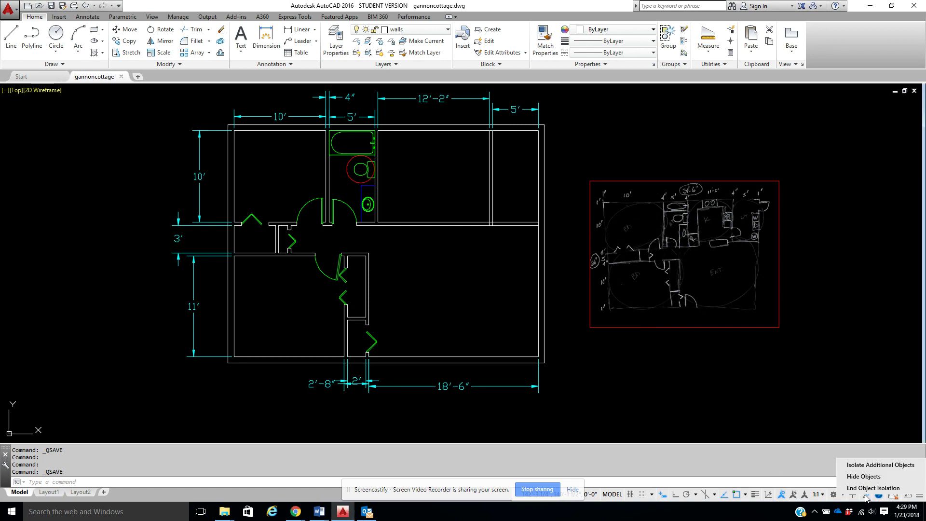
click(861, 488)
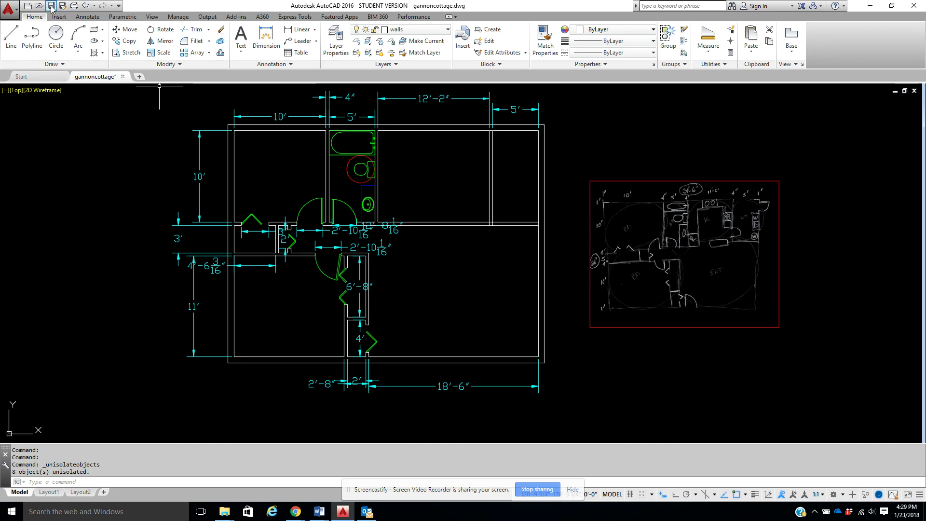
key(ctrl+s)
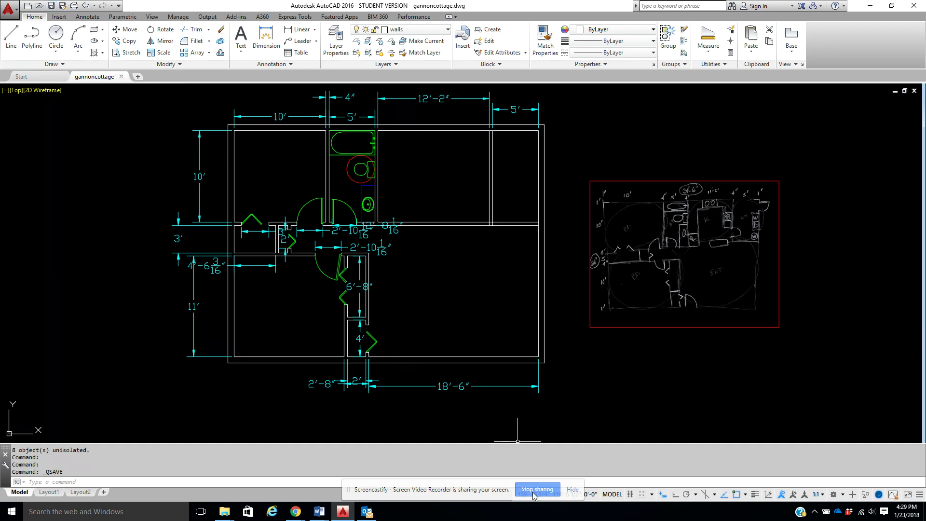